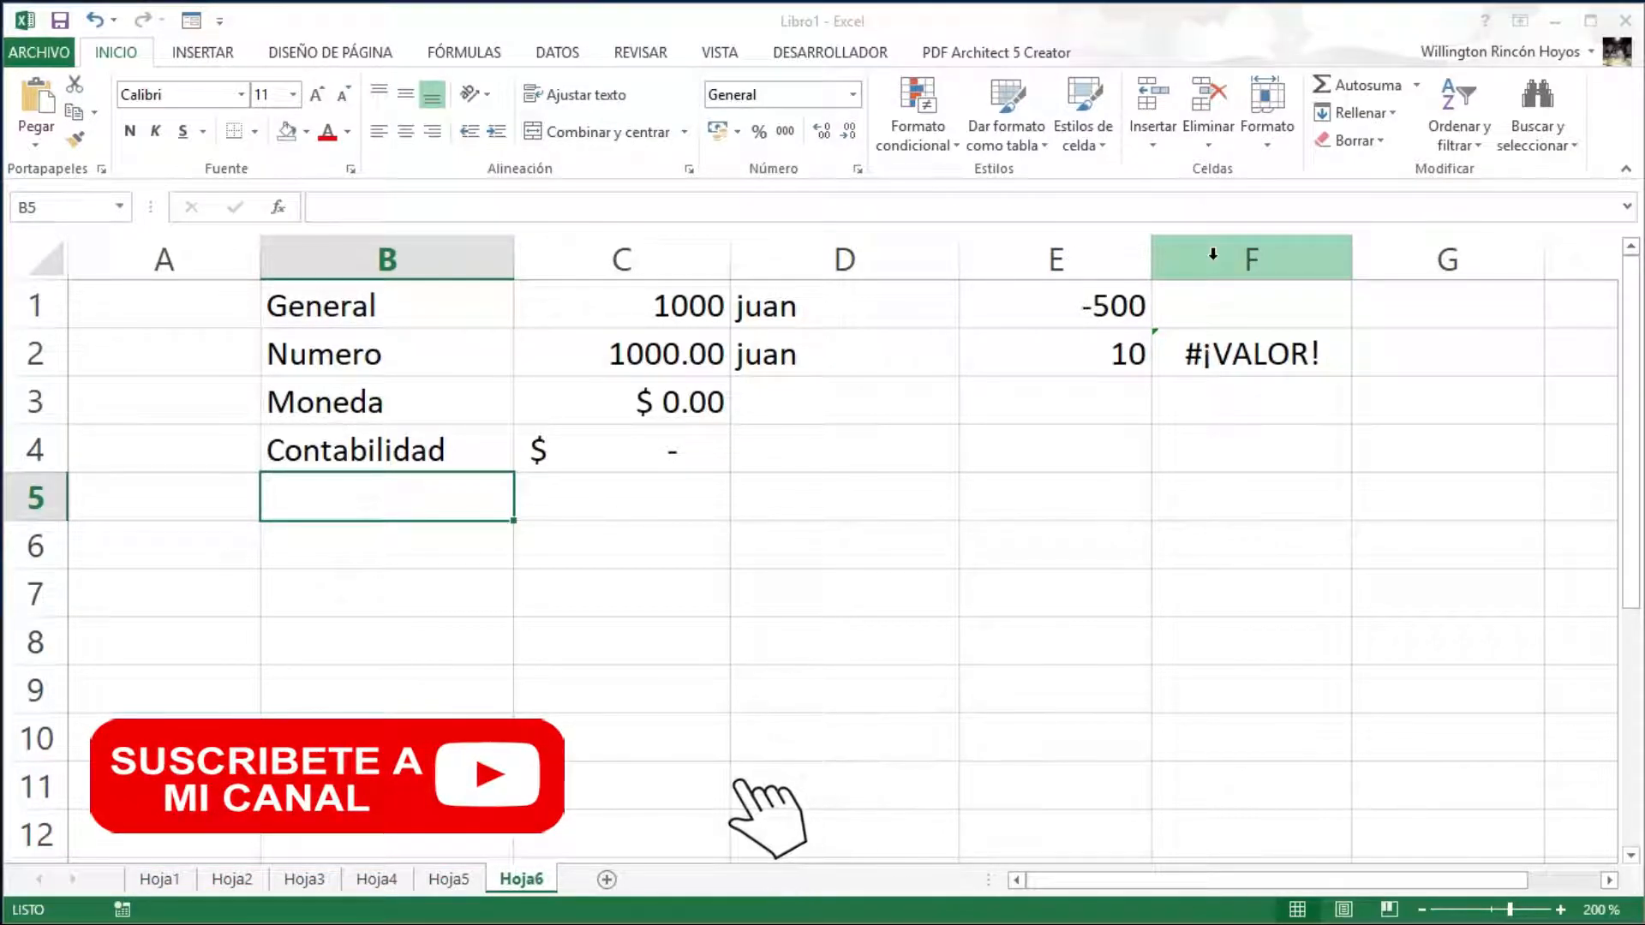
- Label B5 'Fecha Corta' and enter the date 26/10/2019 in C5
click(376, 503)
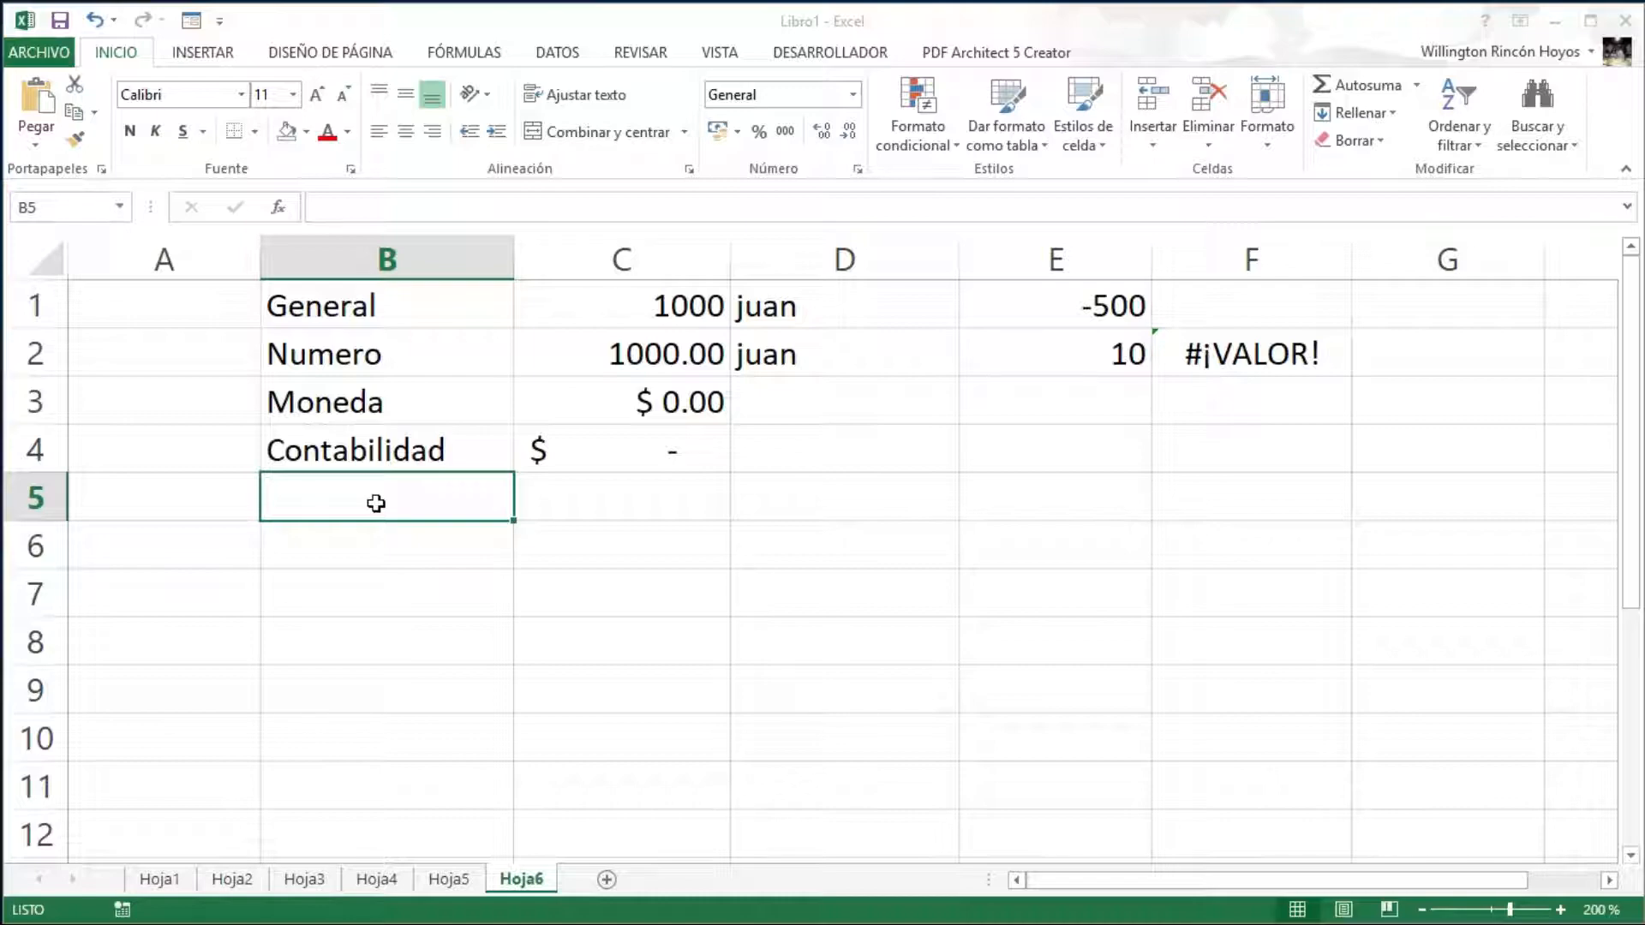
text(Fe)
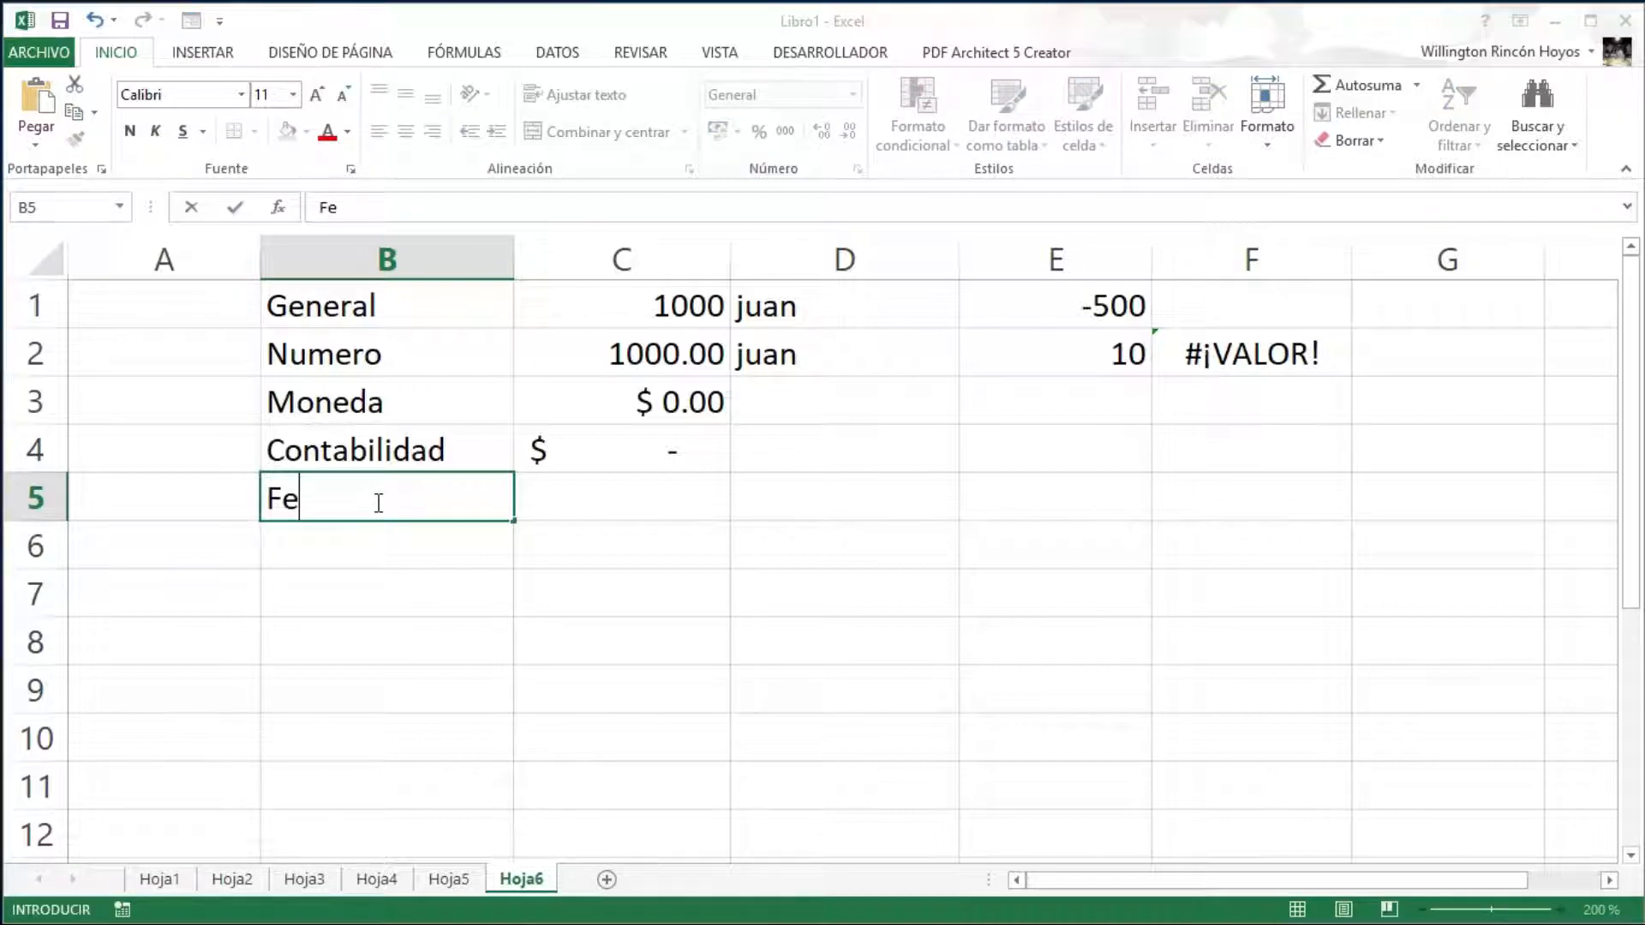
text(cha Corta)
key(Return)
key(Up)
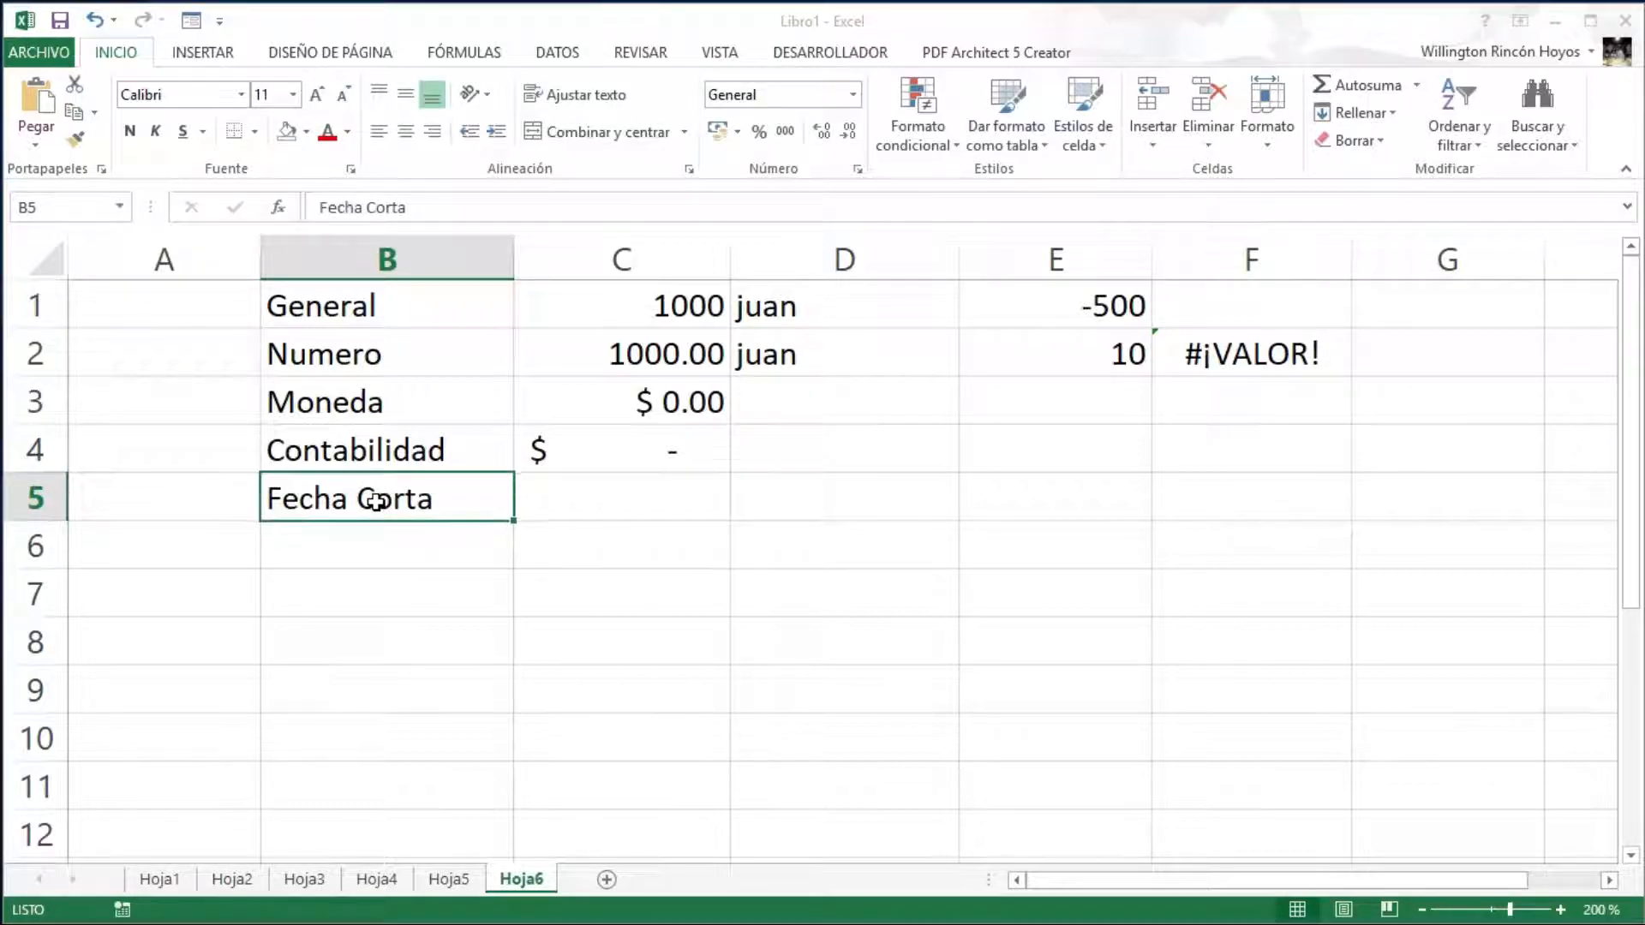
key(Right)
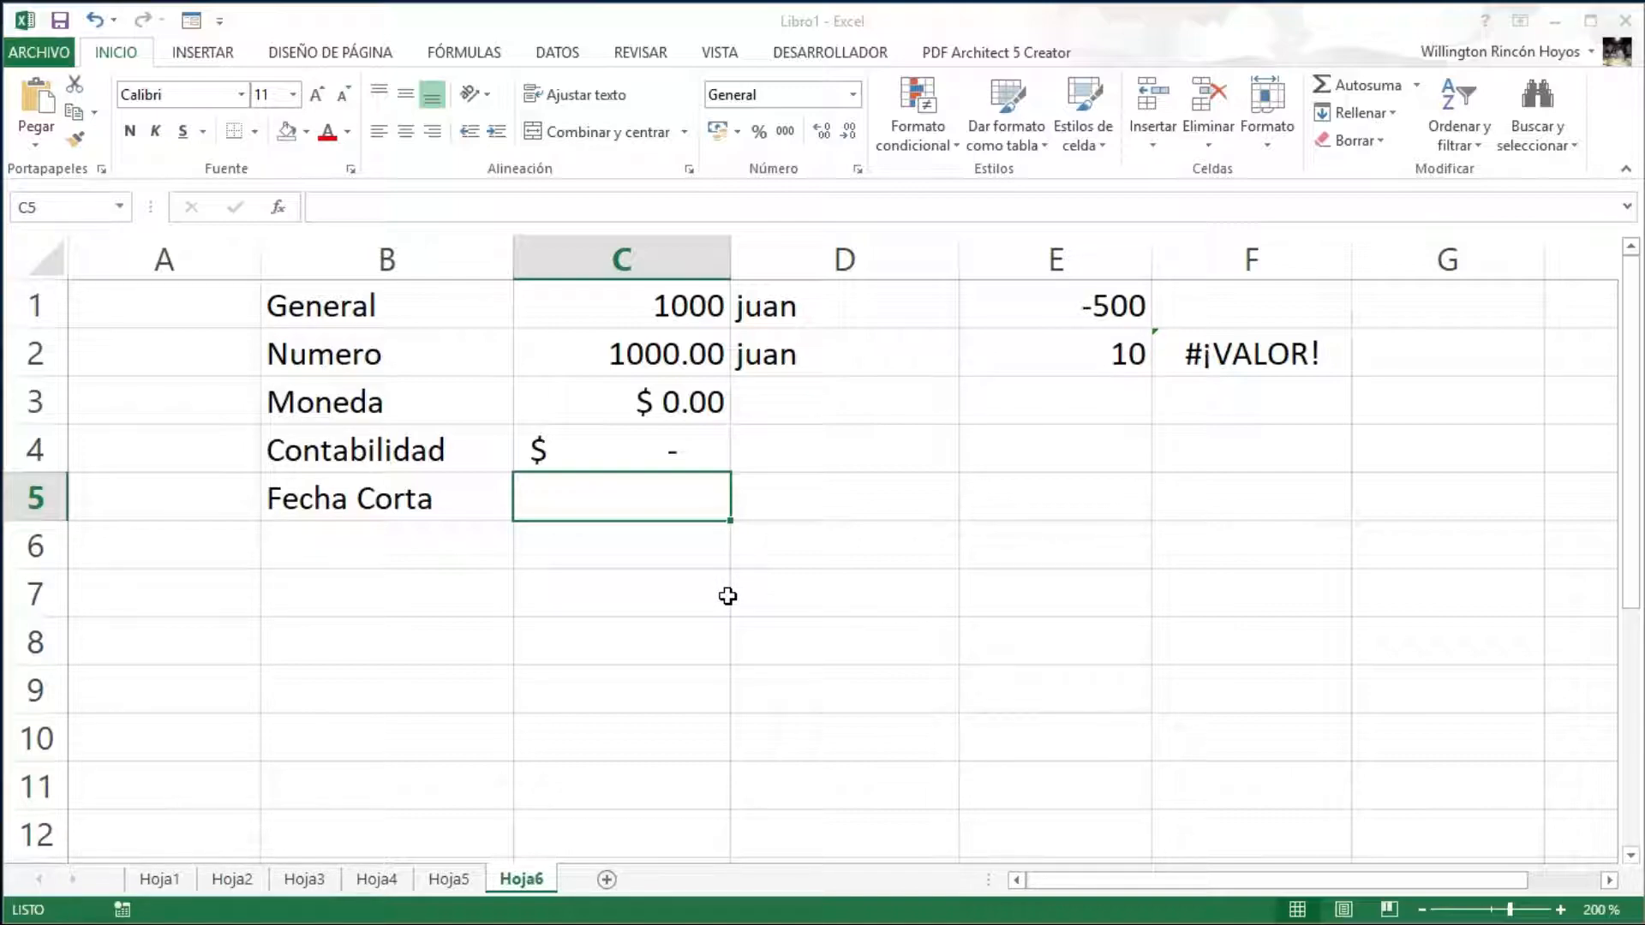
text(26)
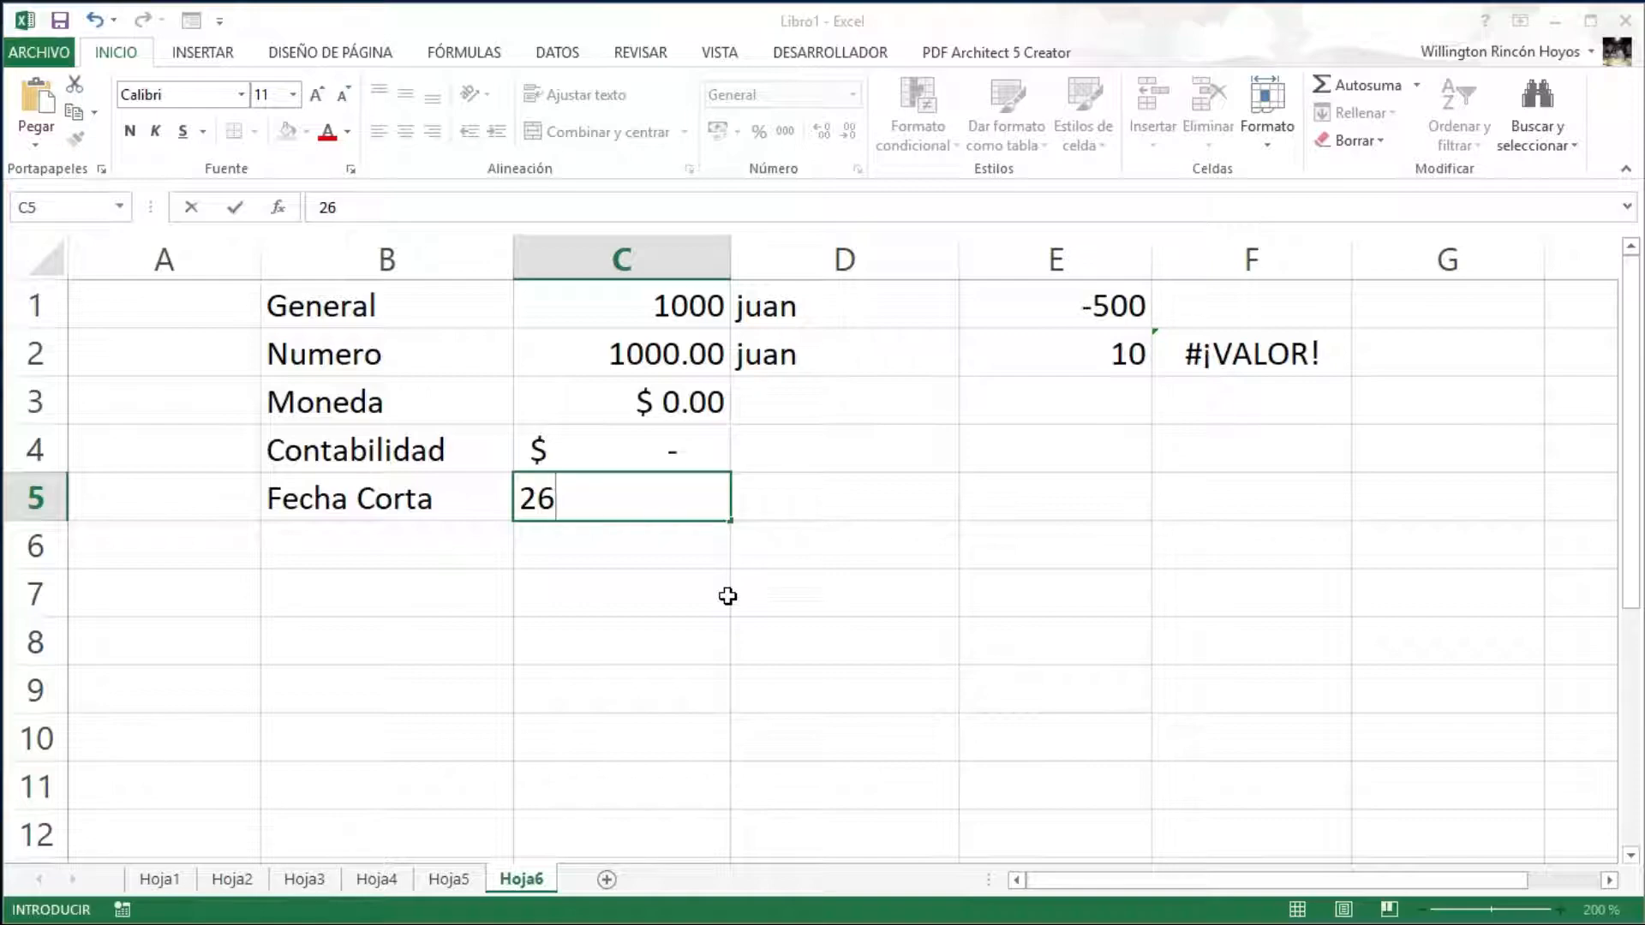
text(/10/)
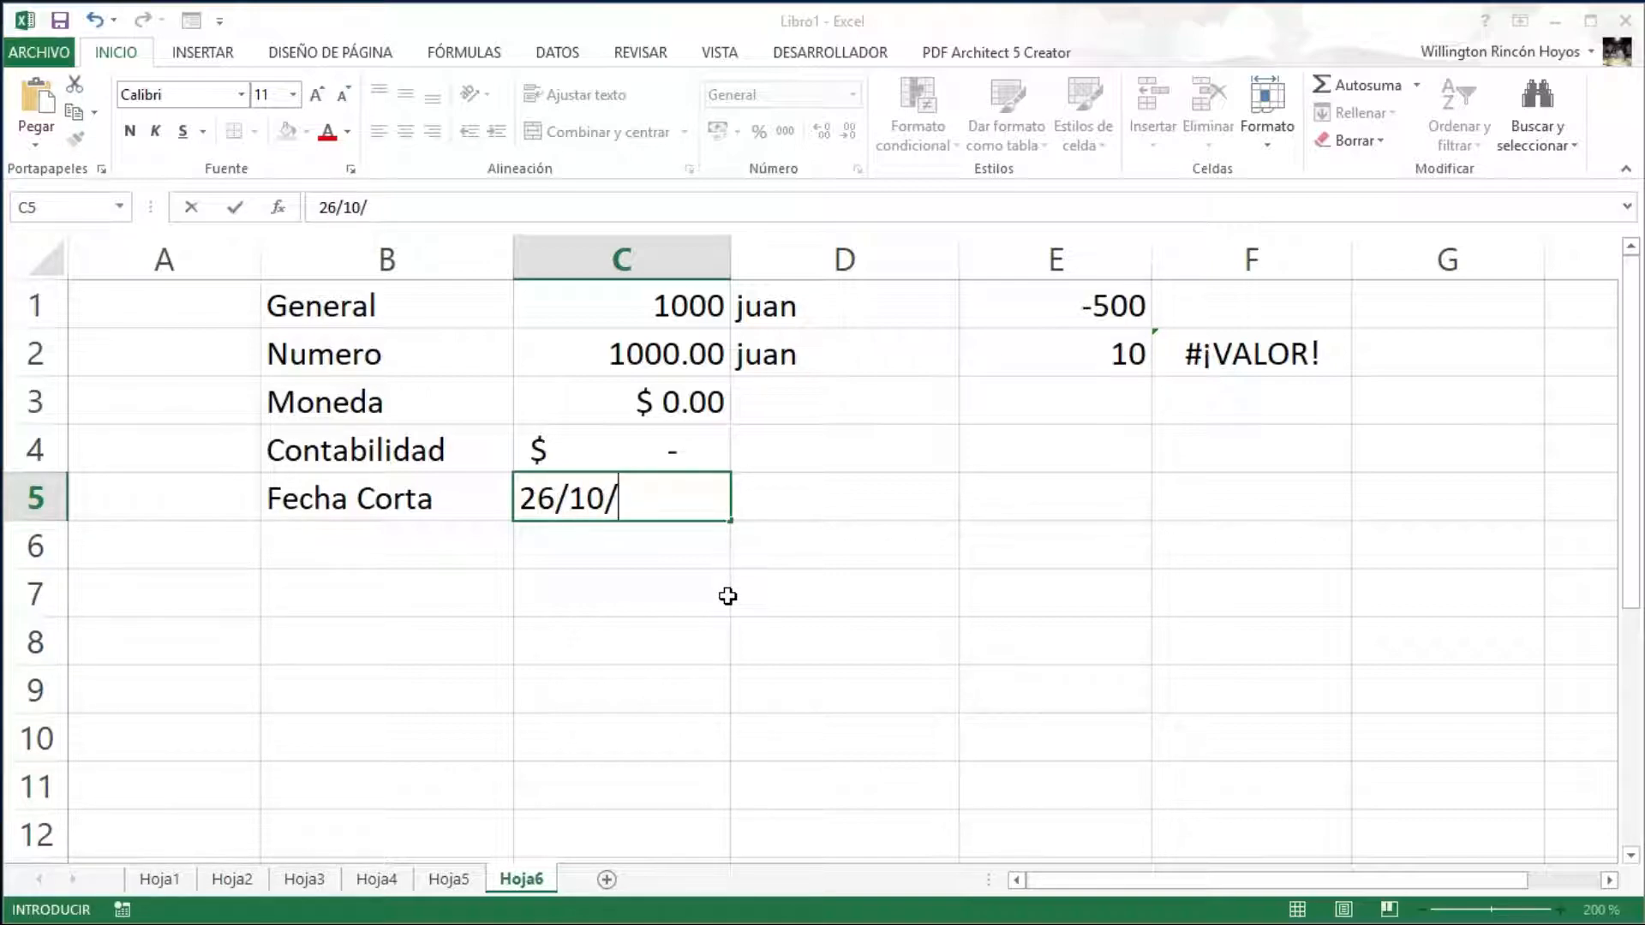
text(2019)
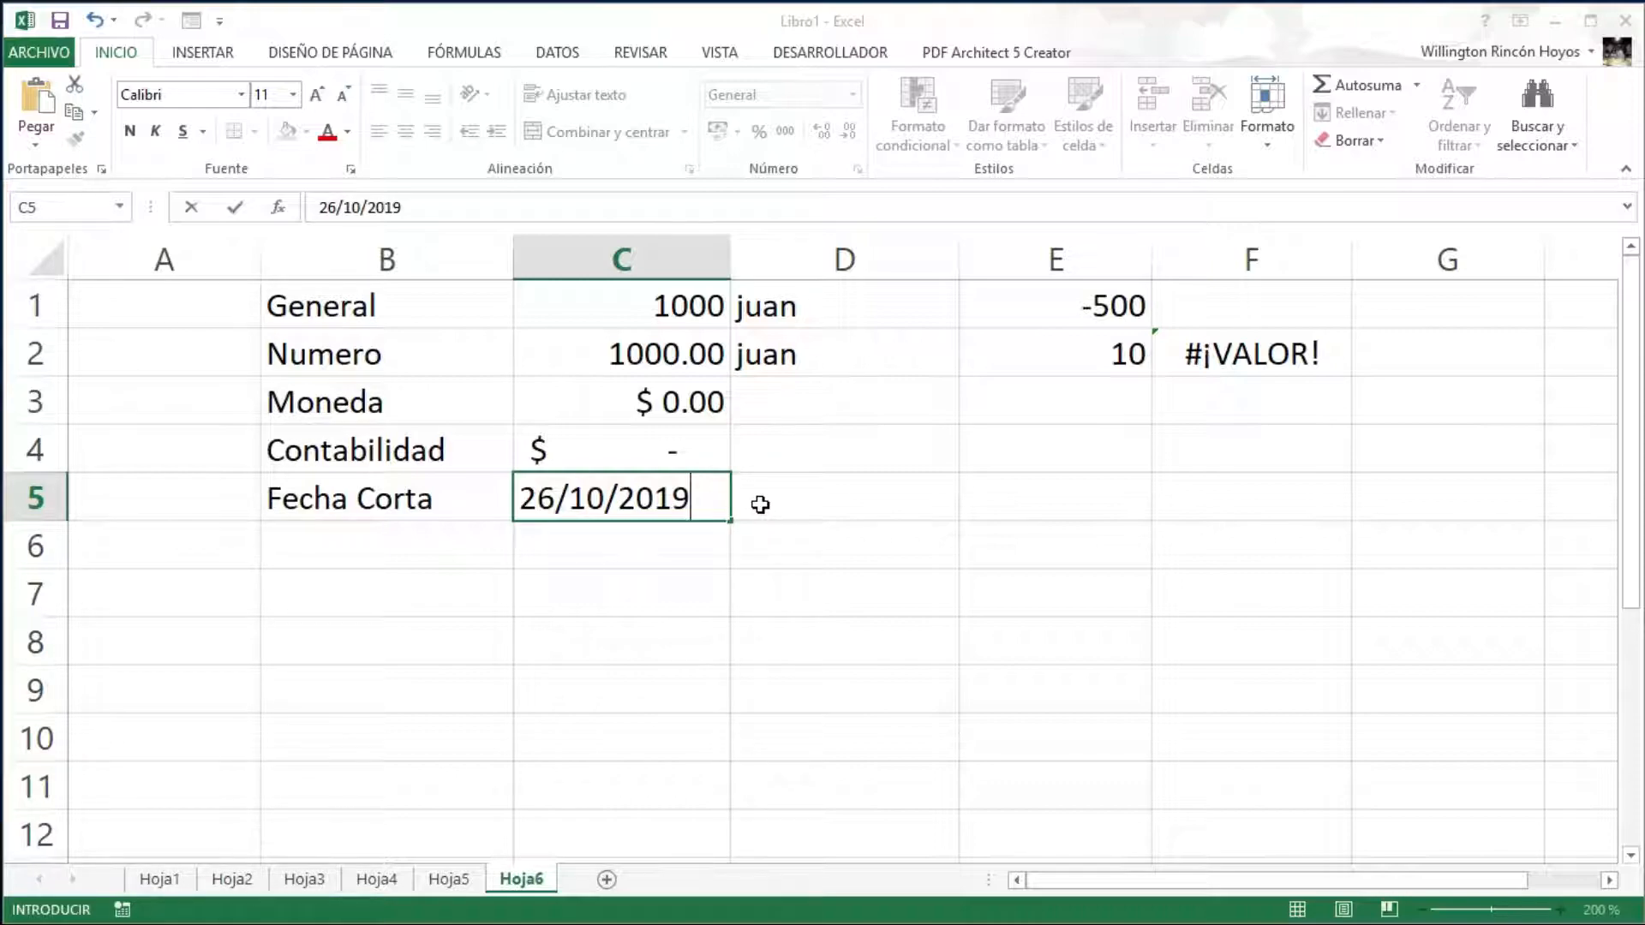
key(Return)
key(Up)
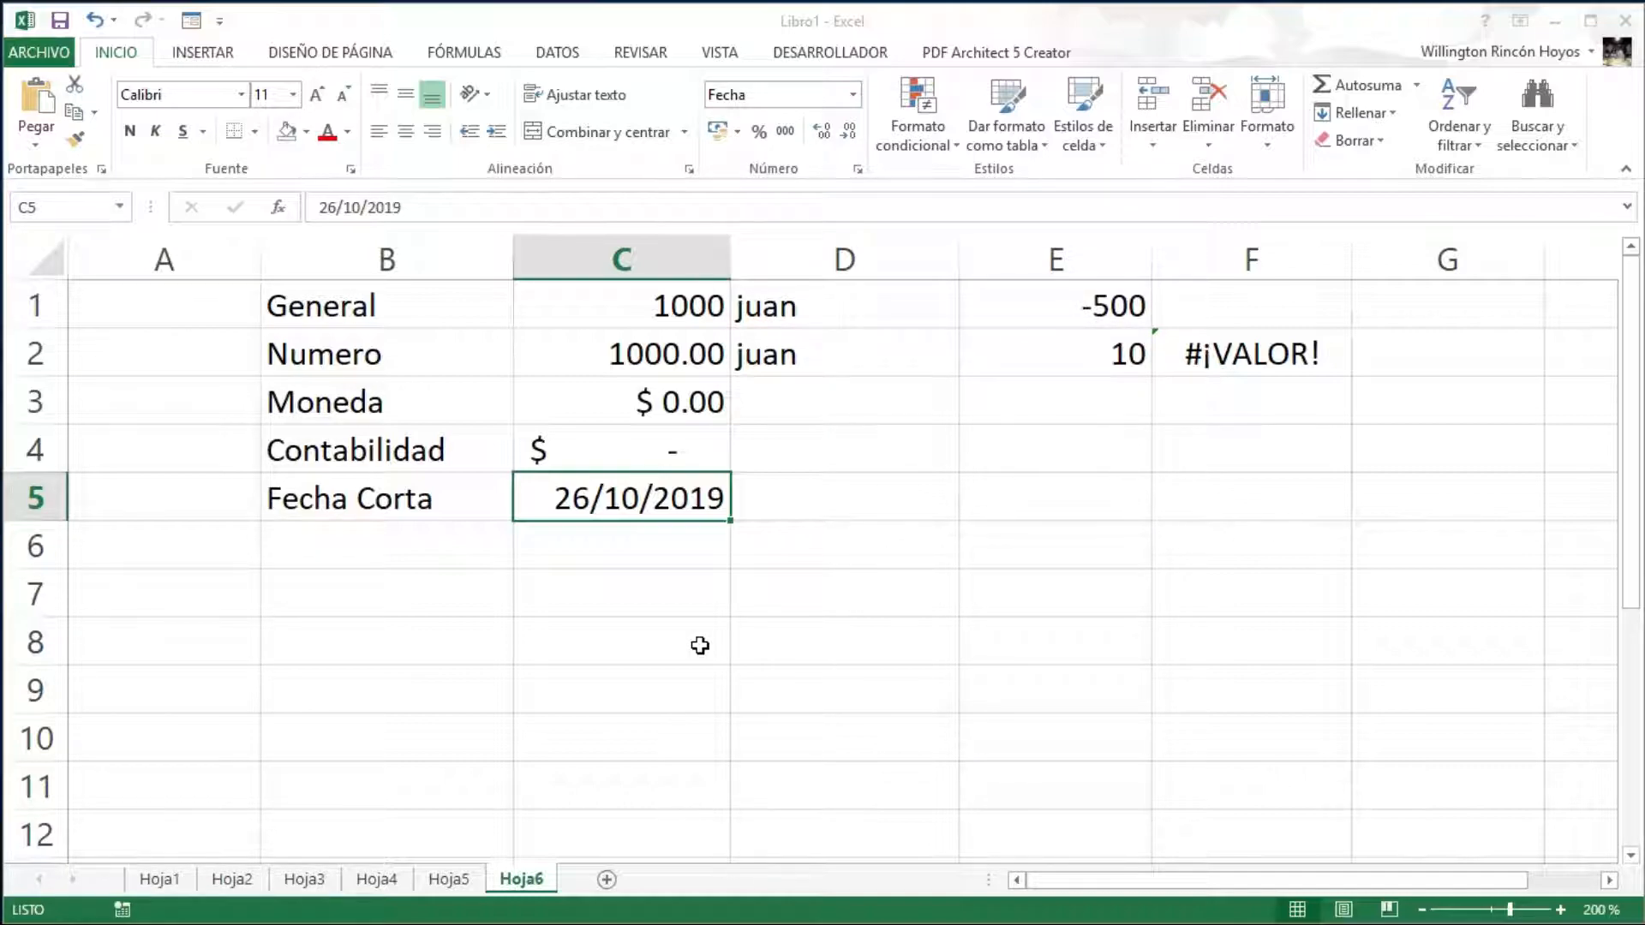
- Apply the long weekday date format to C5 and widen column C to fit it
click(859, 171)
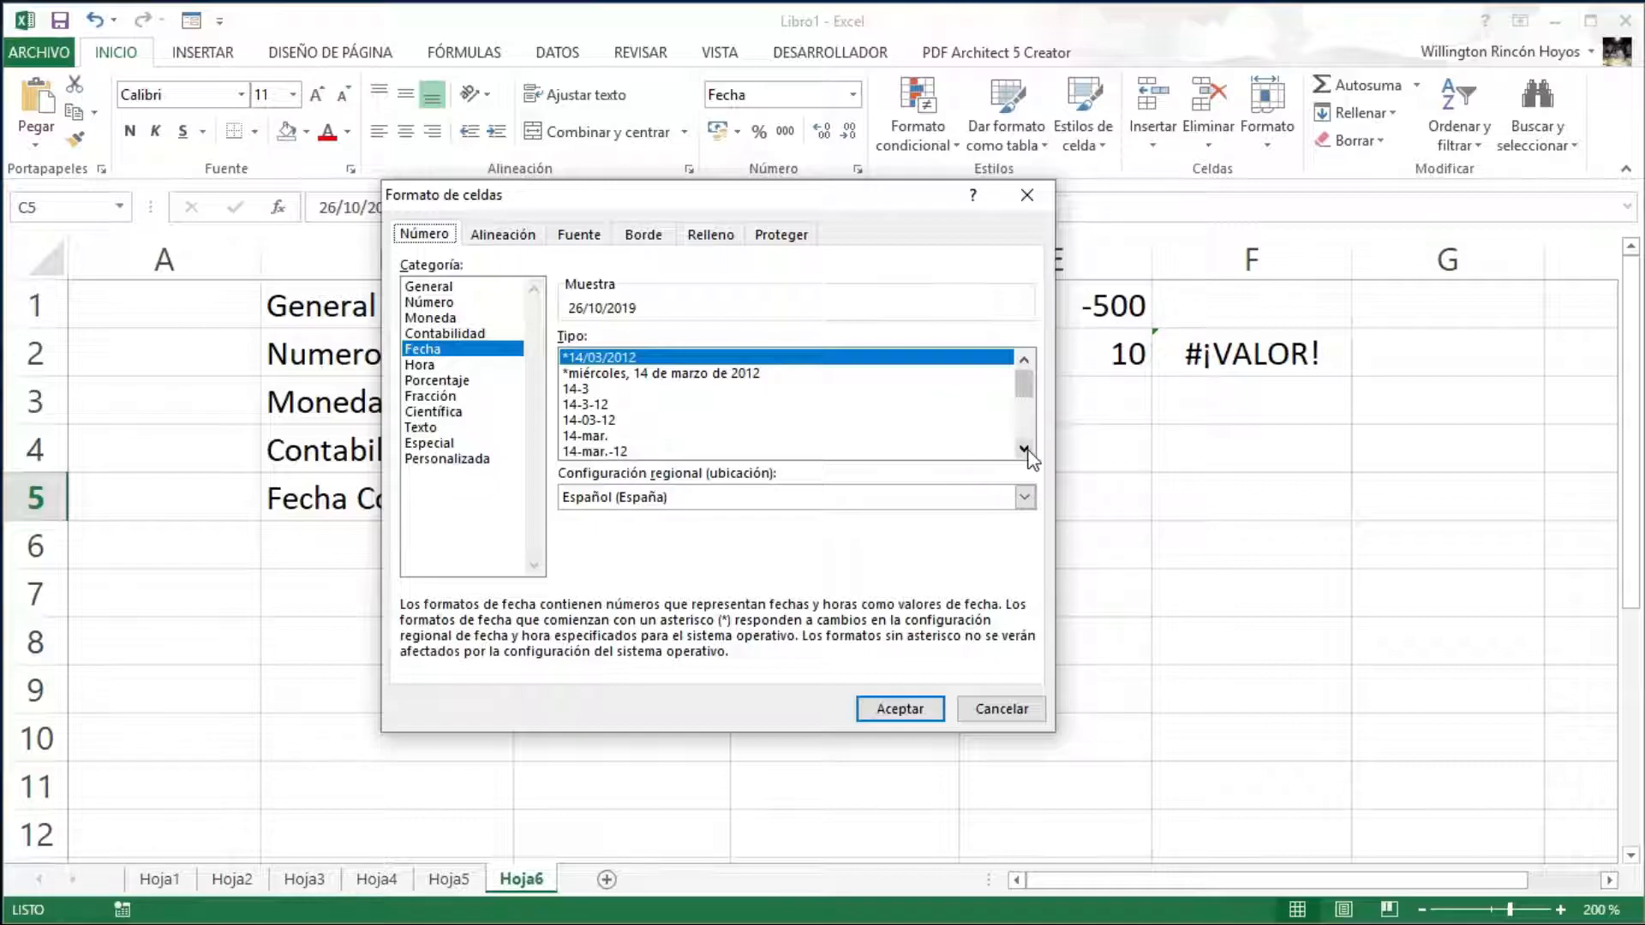
drag(840, 209, 1250, 197)
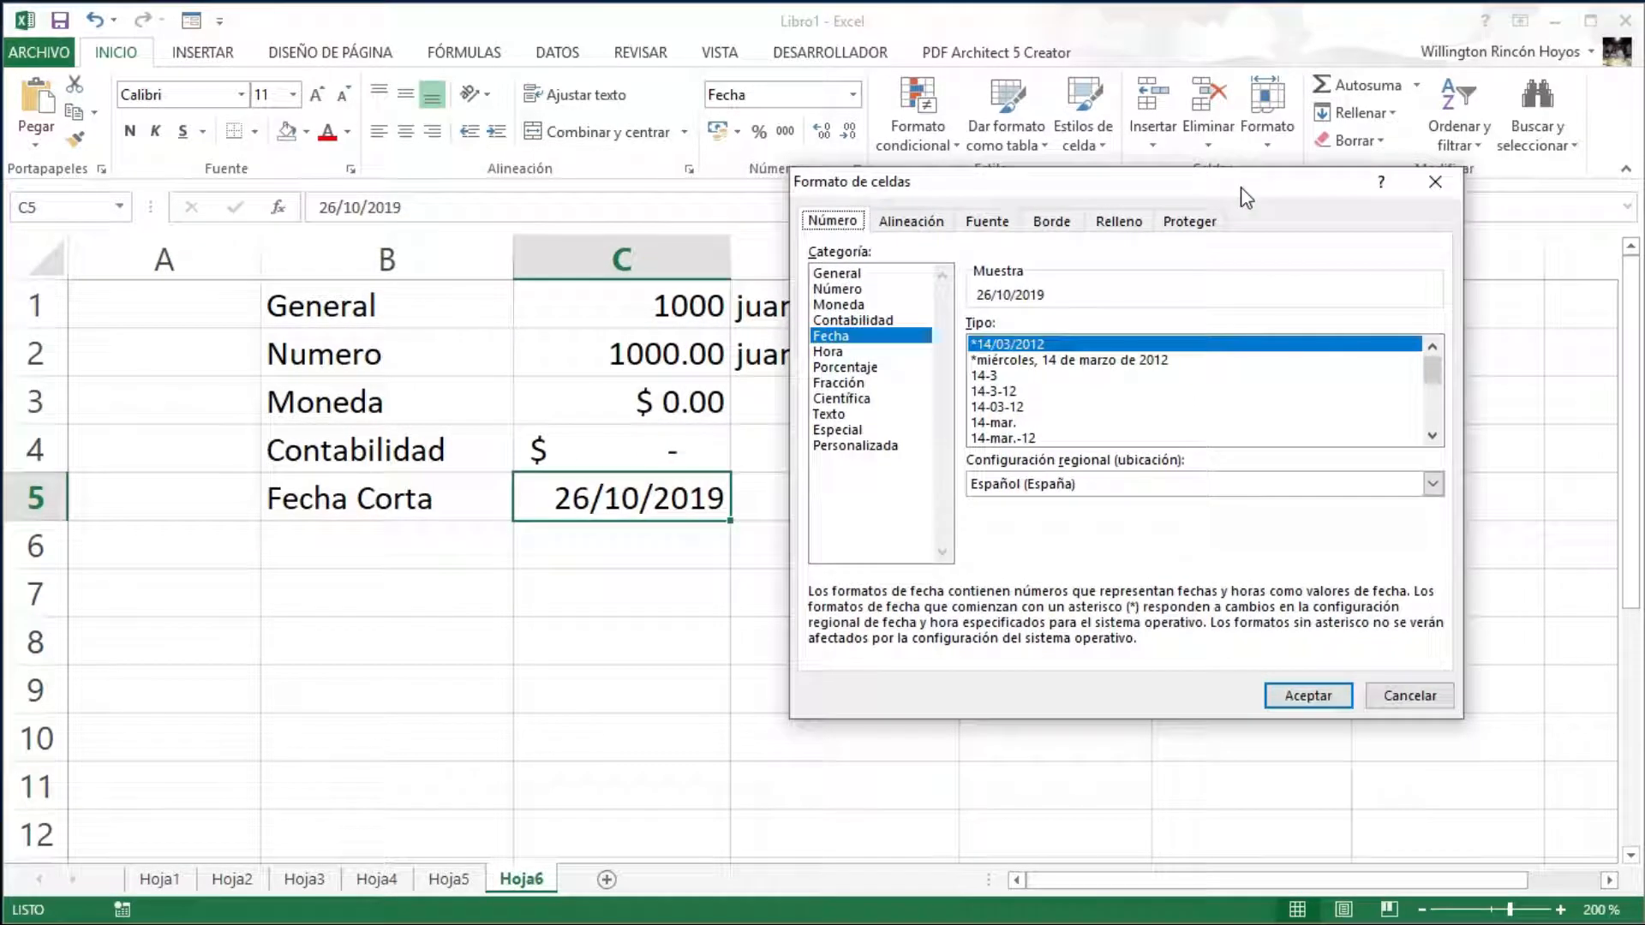
click(1032, 361)
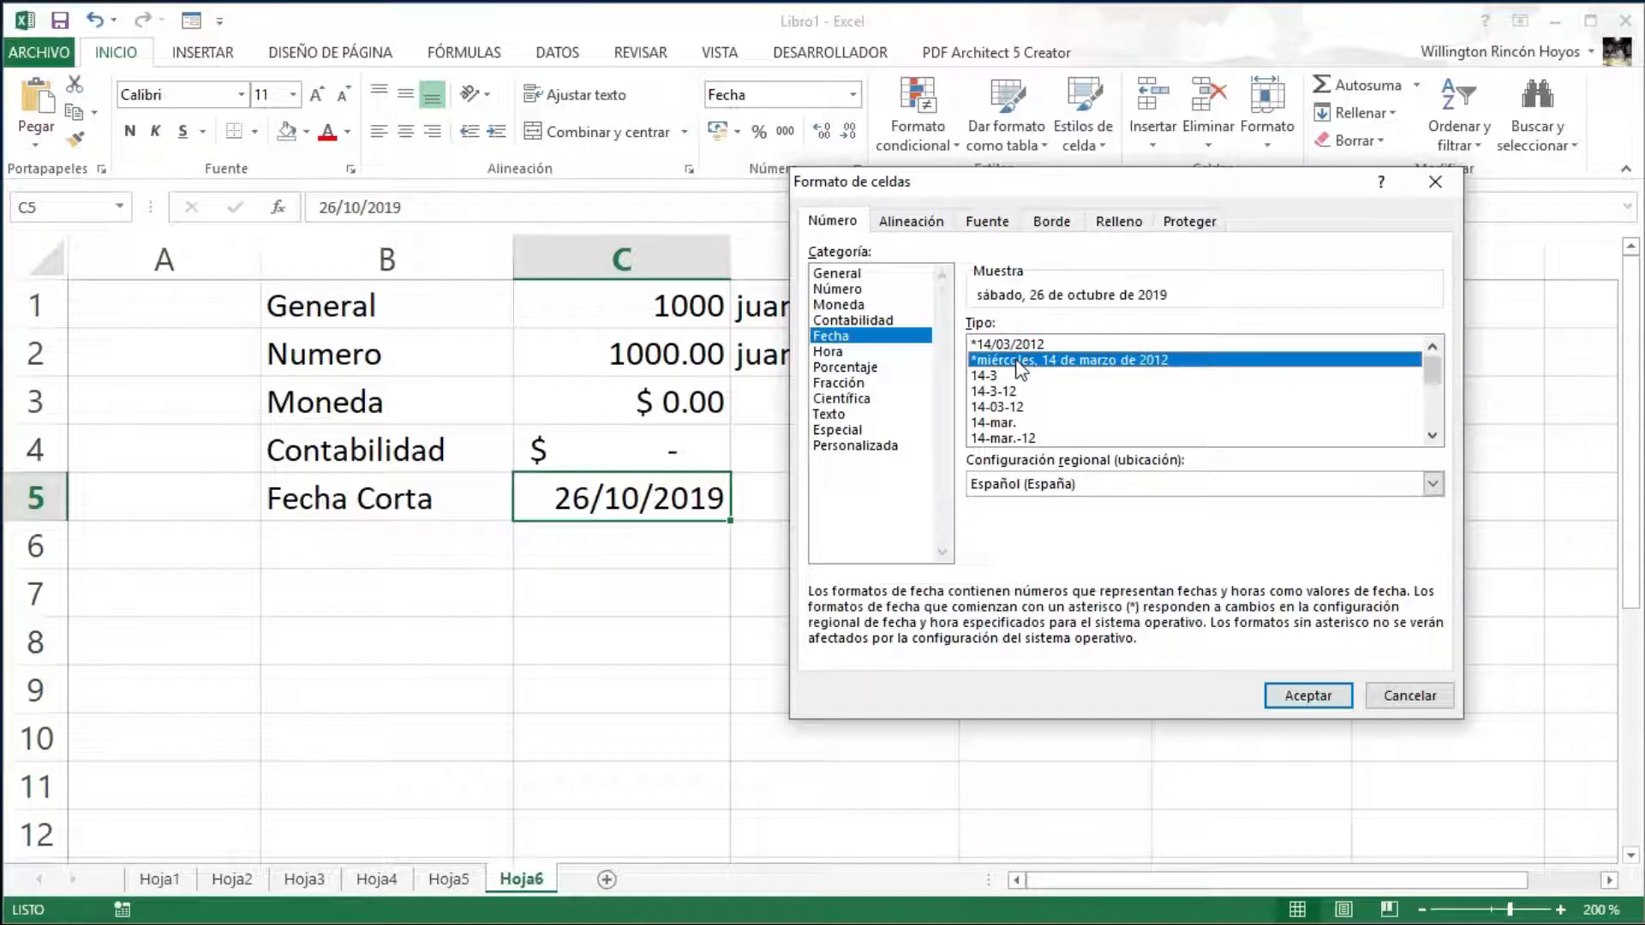
click(1312, 701)
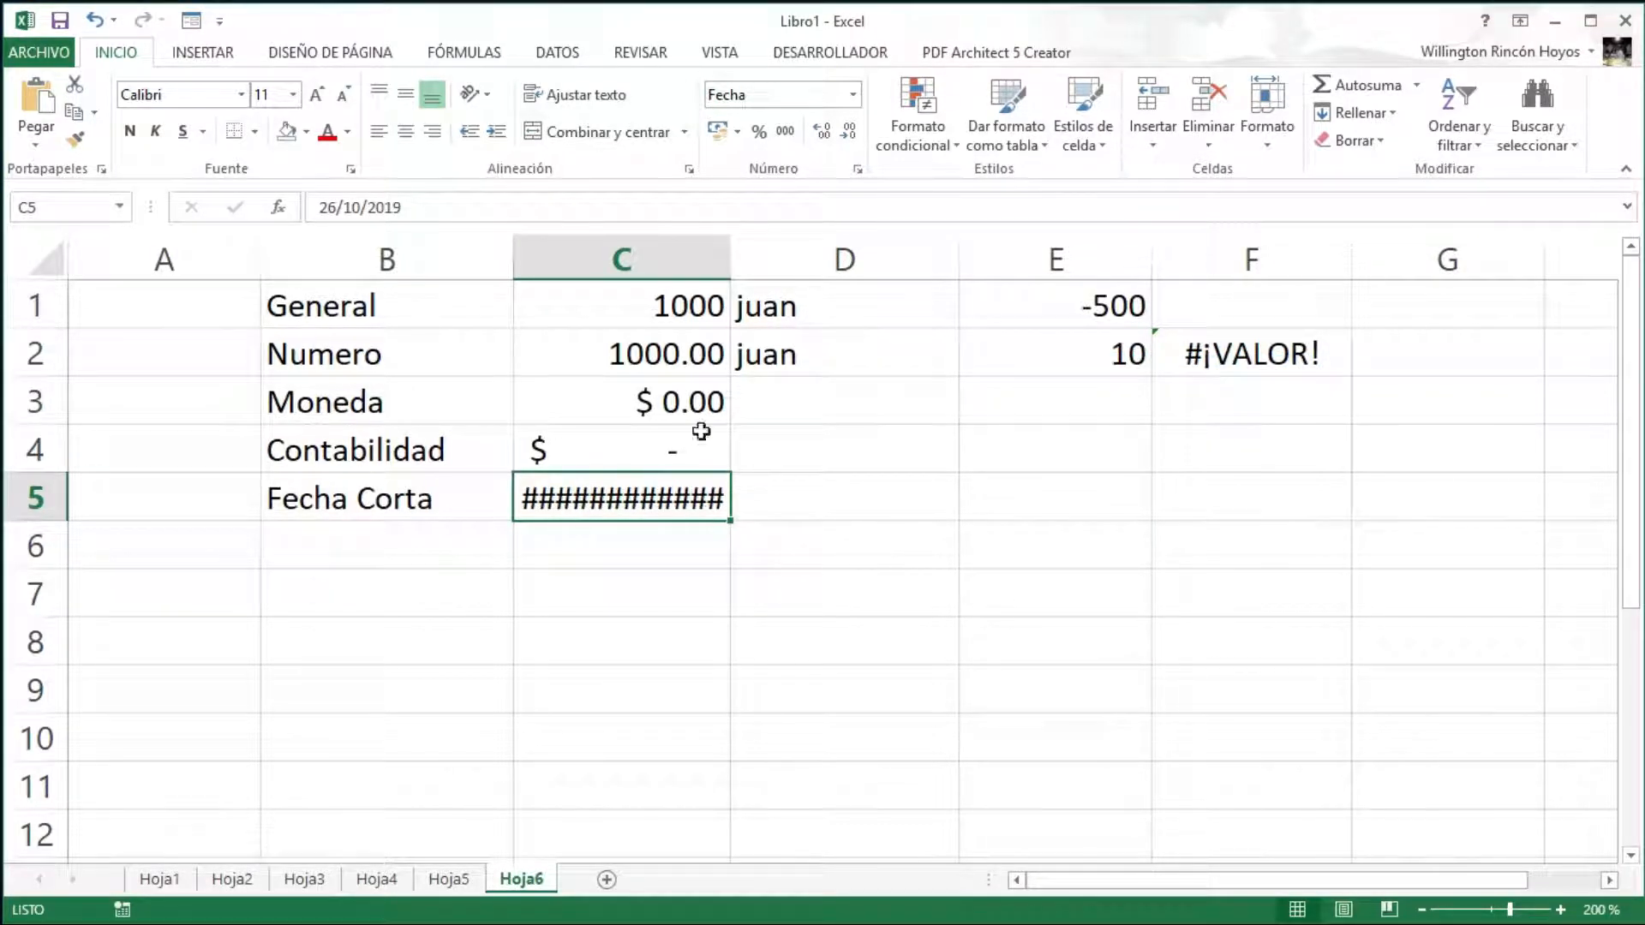
drag(735, 249, 1046, 254)
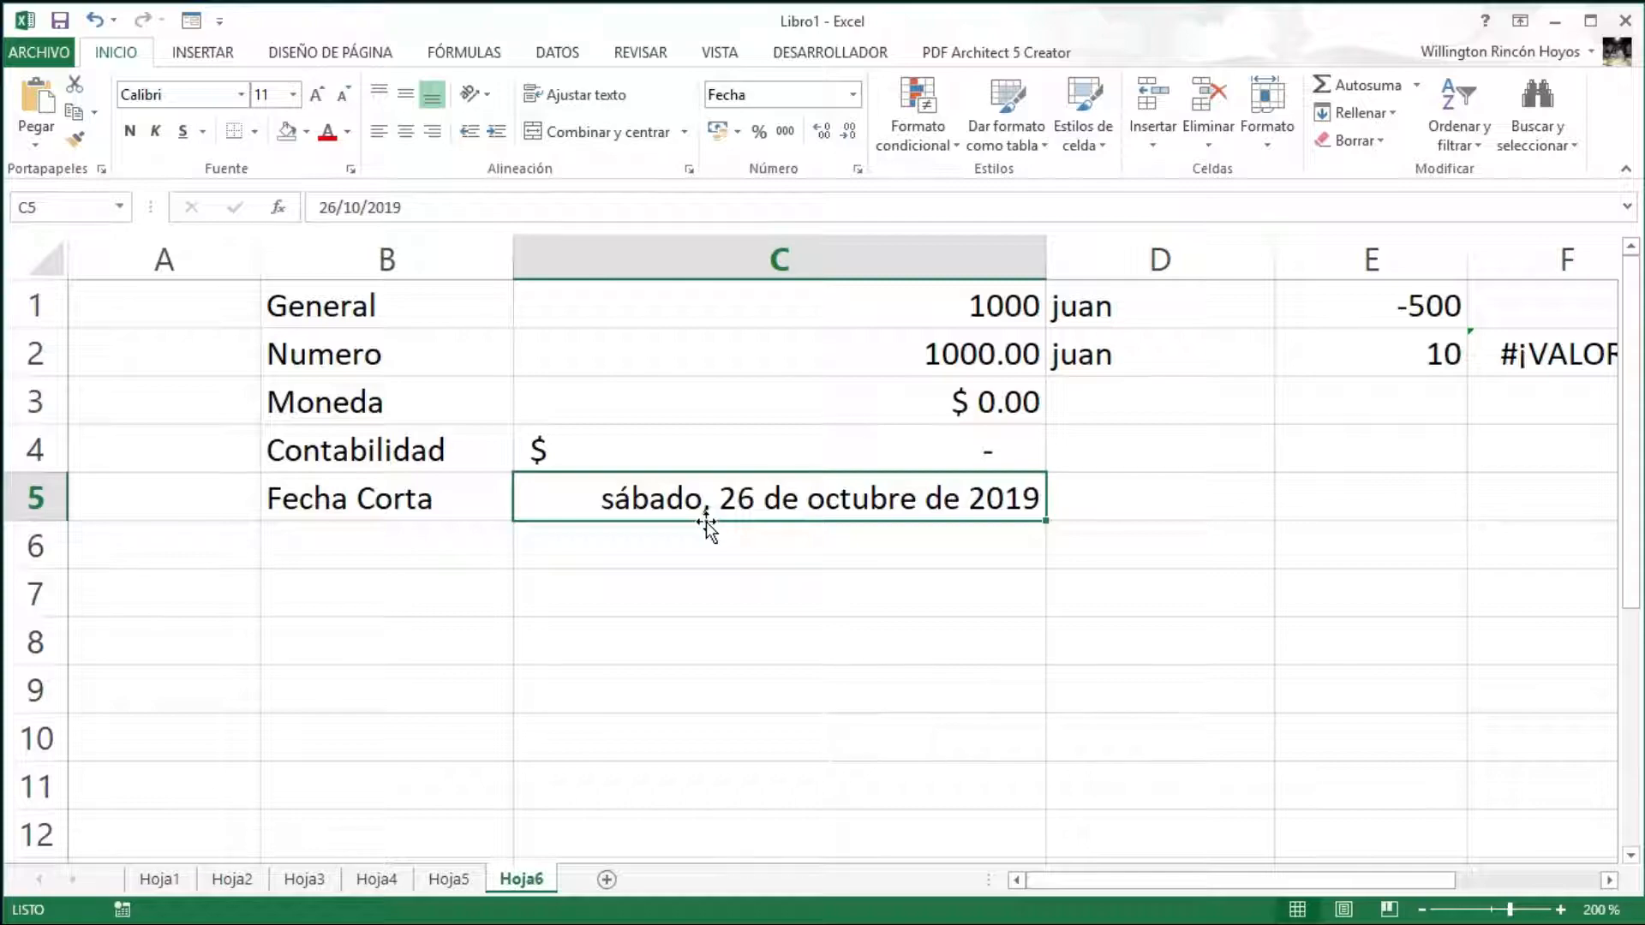
- Switch C5 back to the short date format *14/03/2012 and narrow column C
click(857, 170)
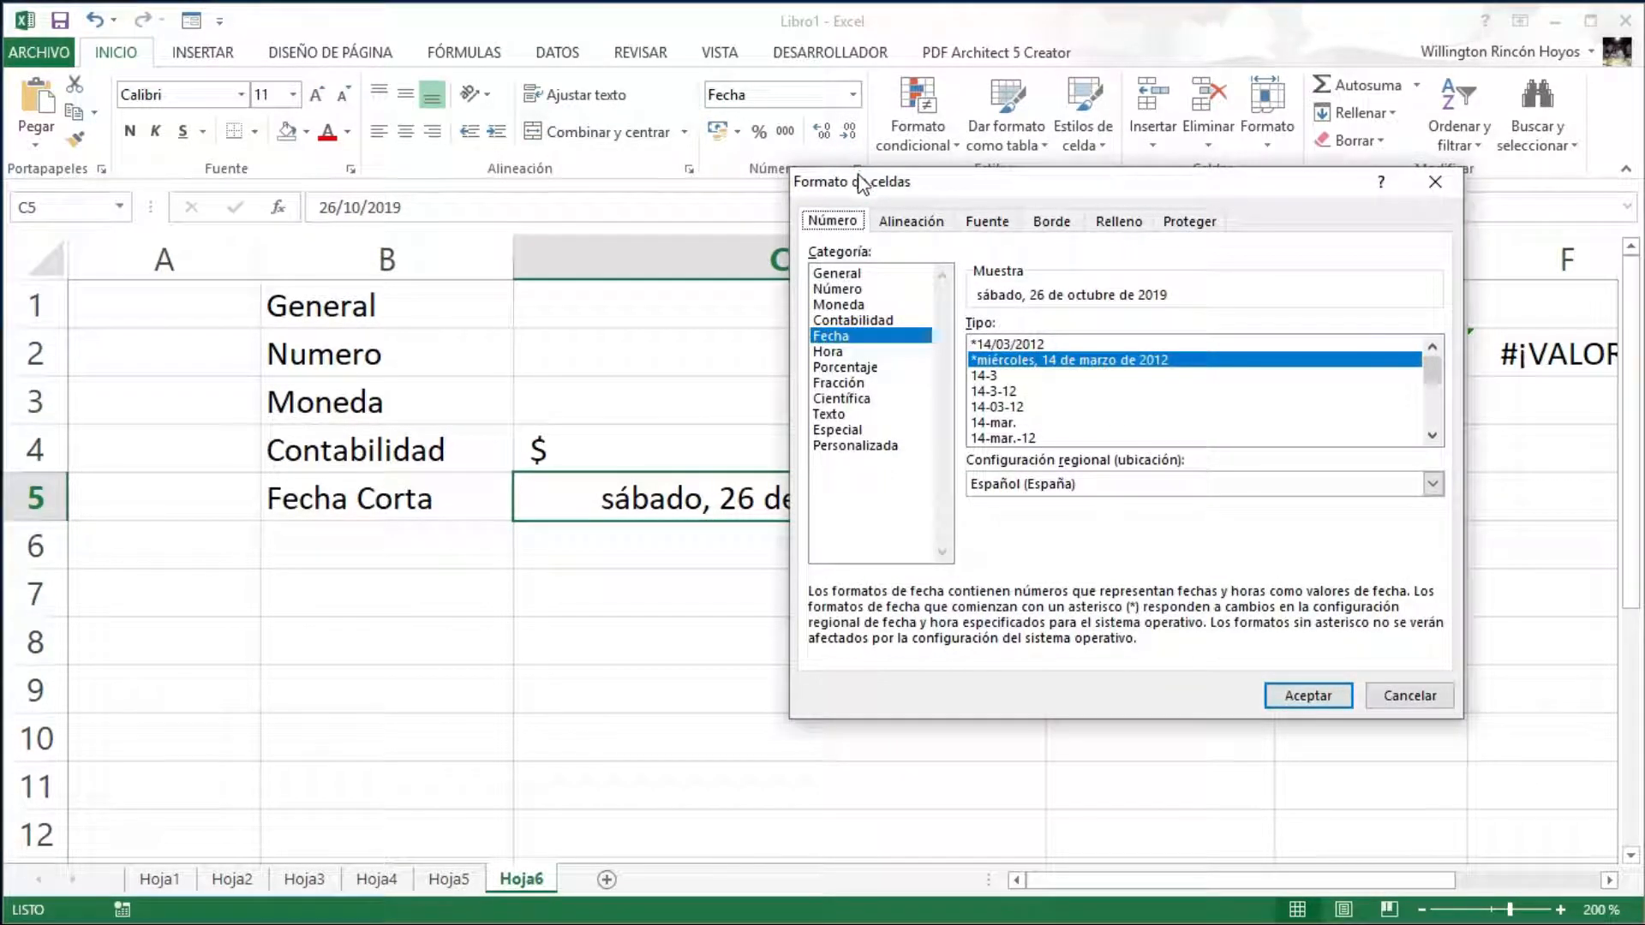
click(1011, 344)
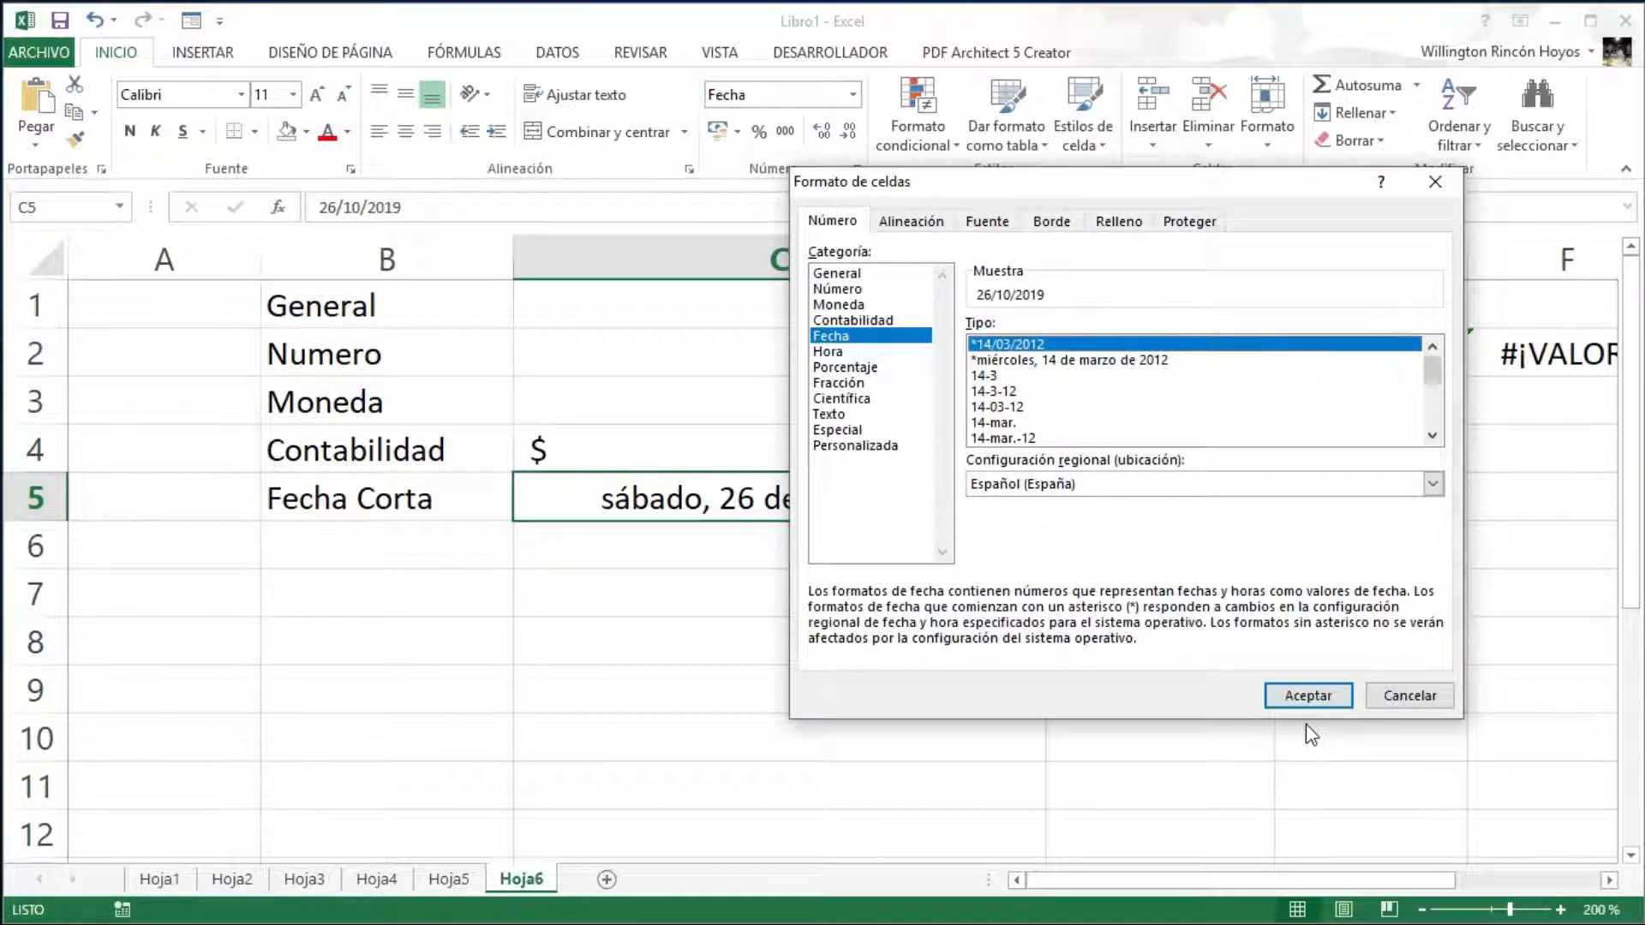
click(1308, 695)
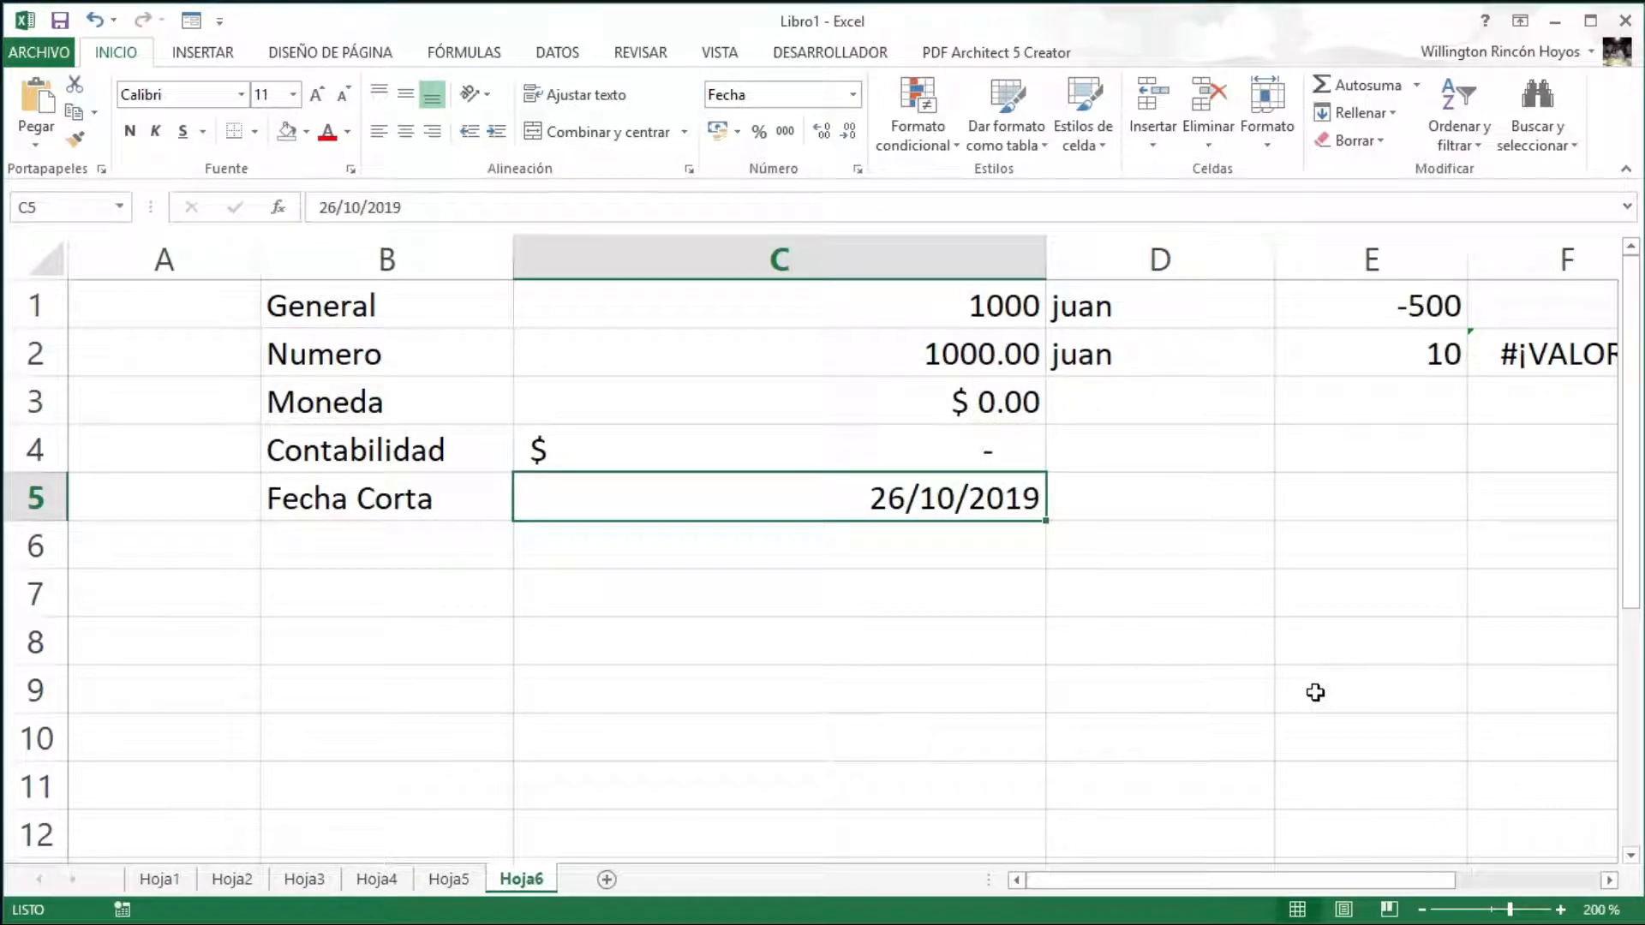
drag(1046, 259, 782, 280)
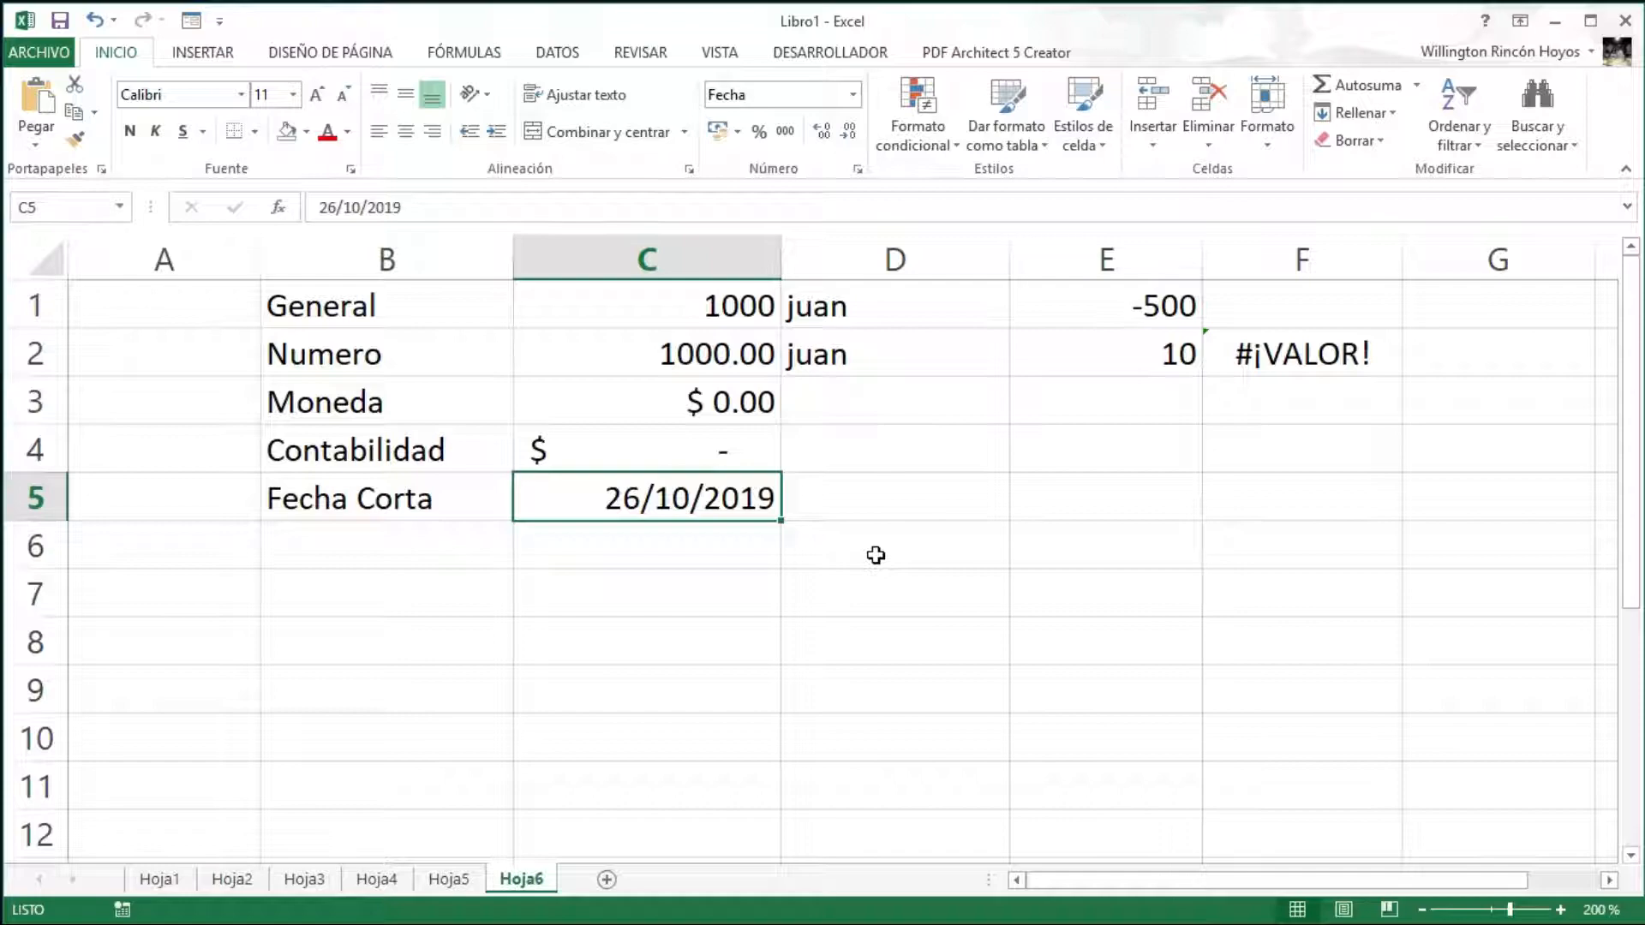
- Enter 1 in D5 and format it as Fecha corta, showing 01/01/1900
click(945, 498)
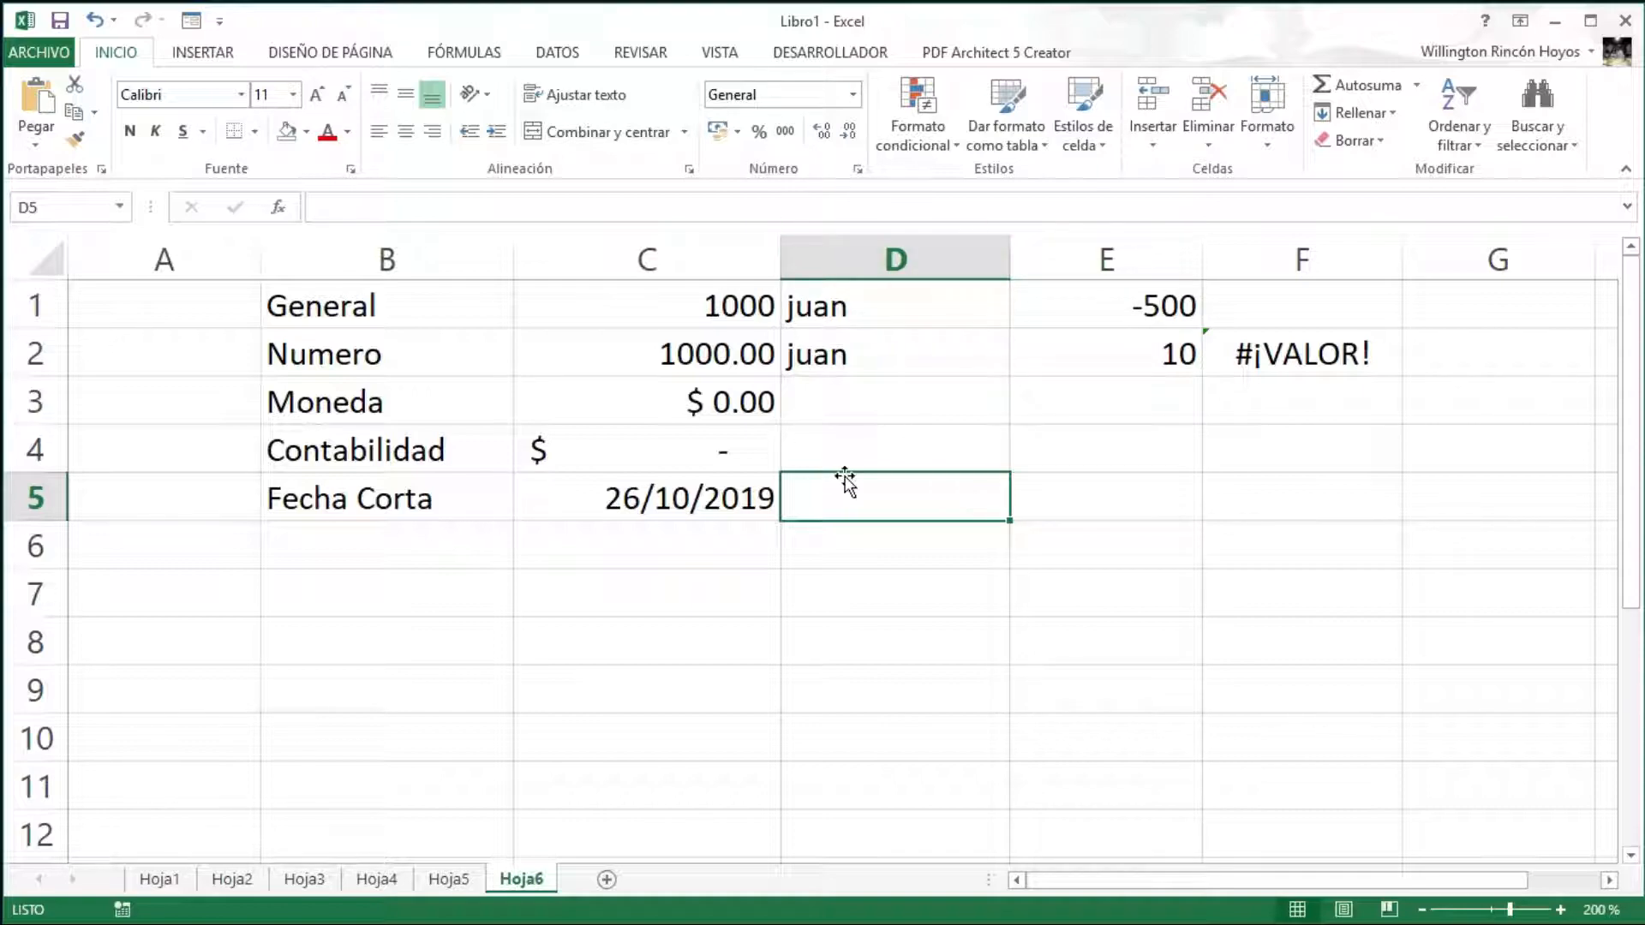
text(1)
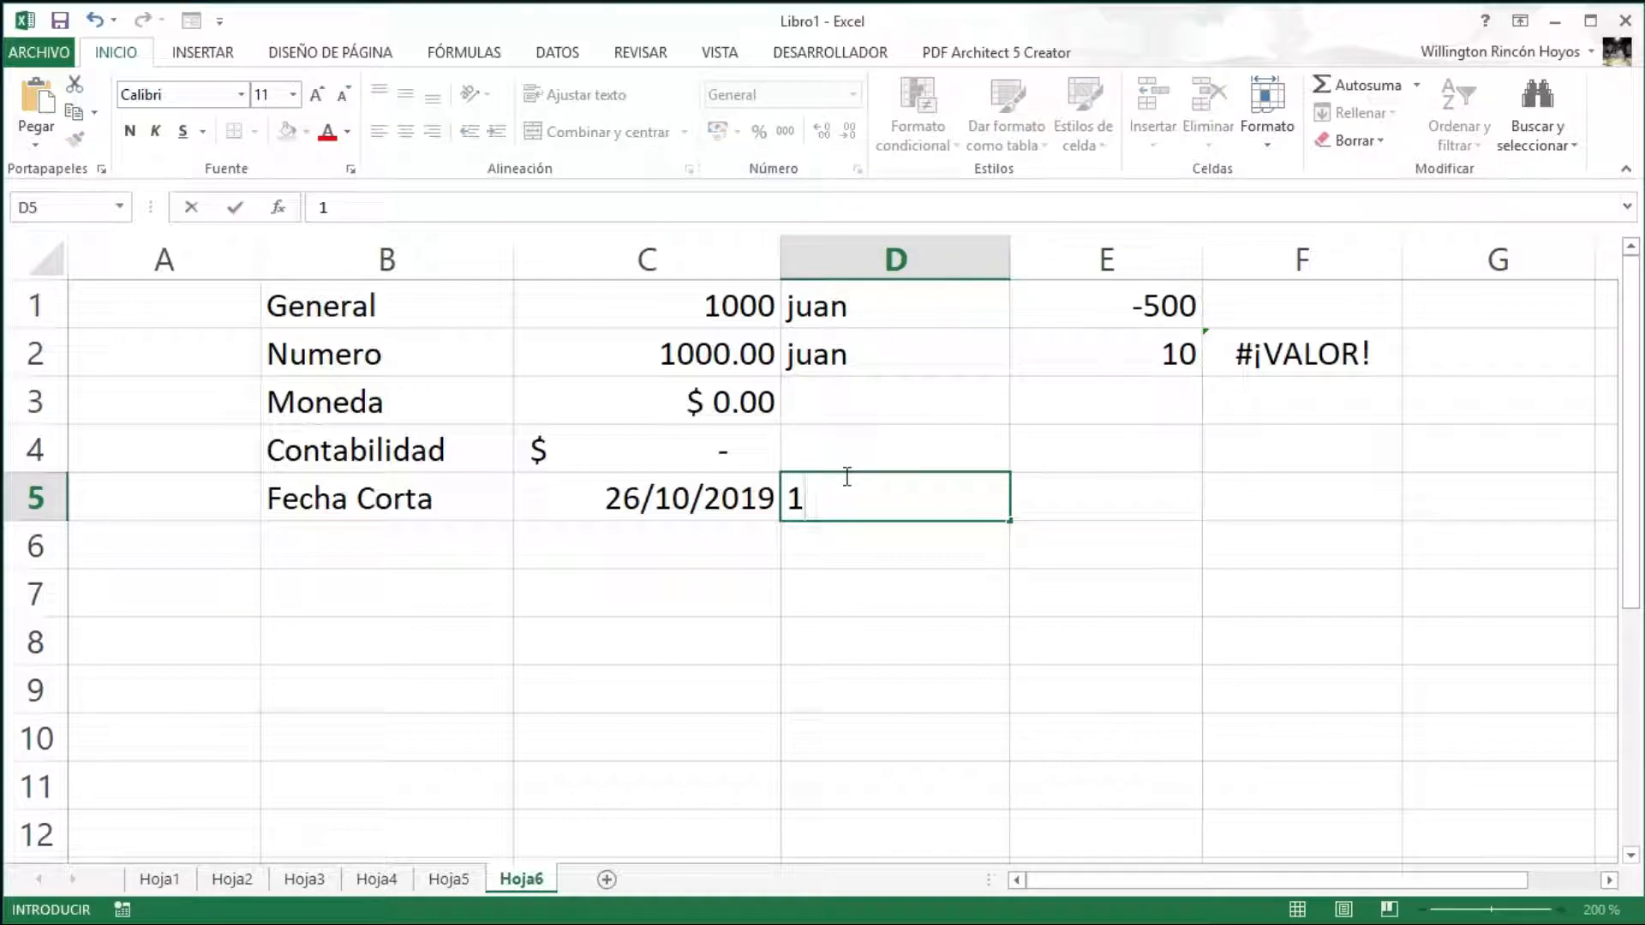
key(Return)
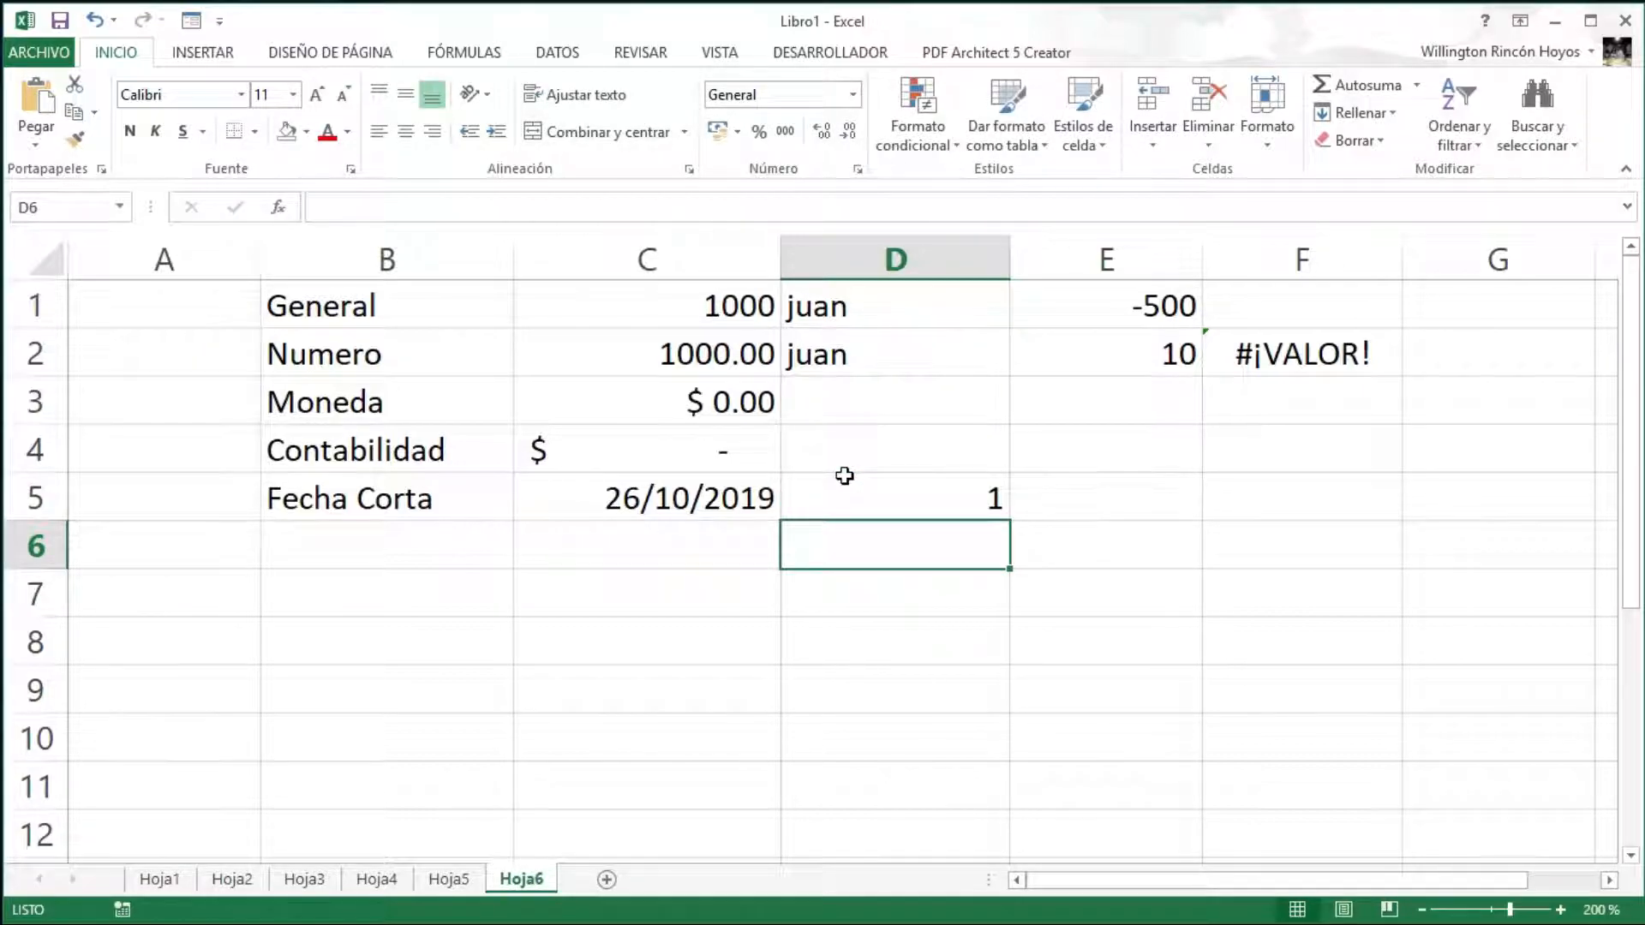
click(846, 481)
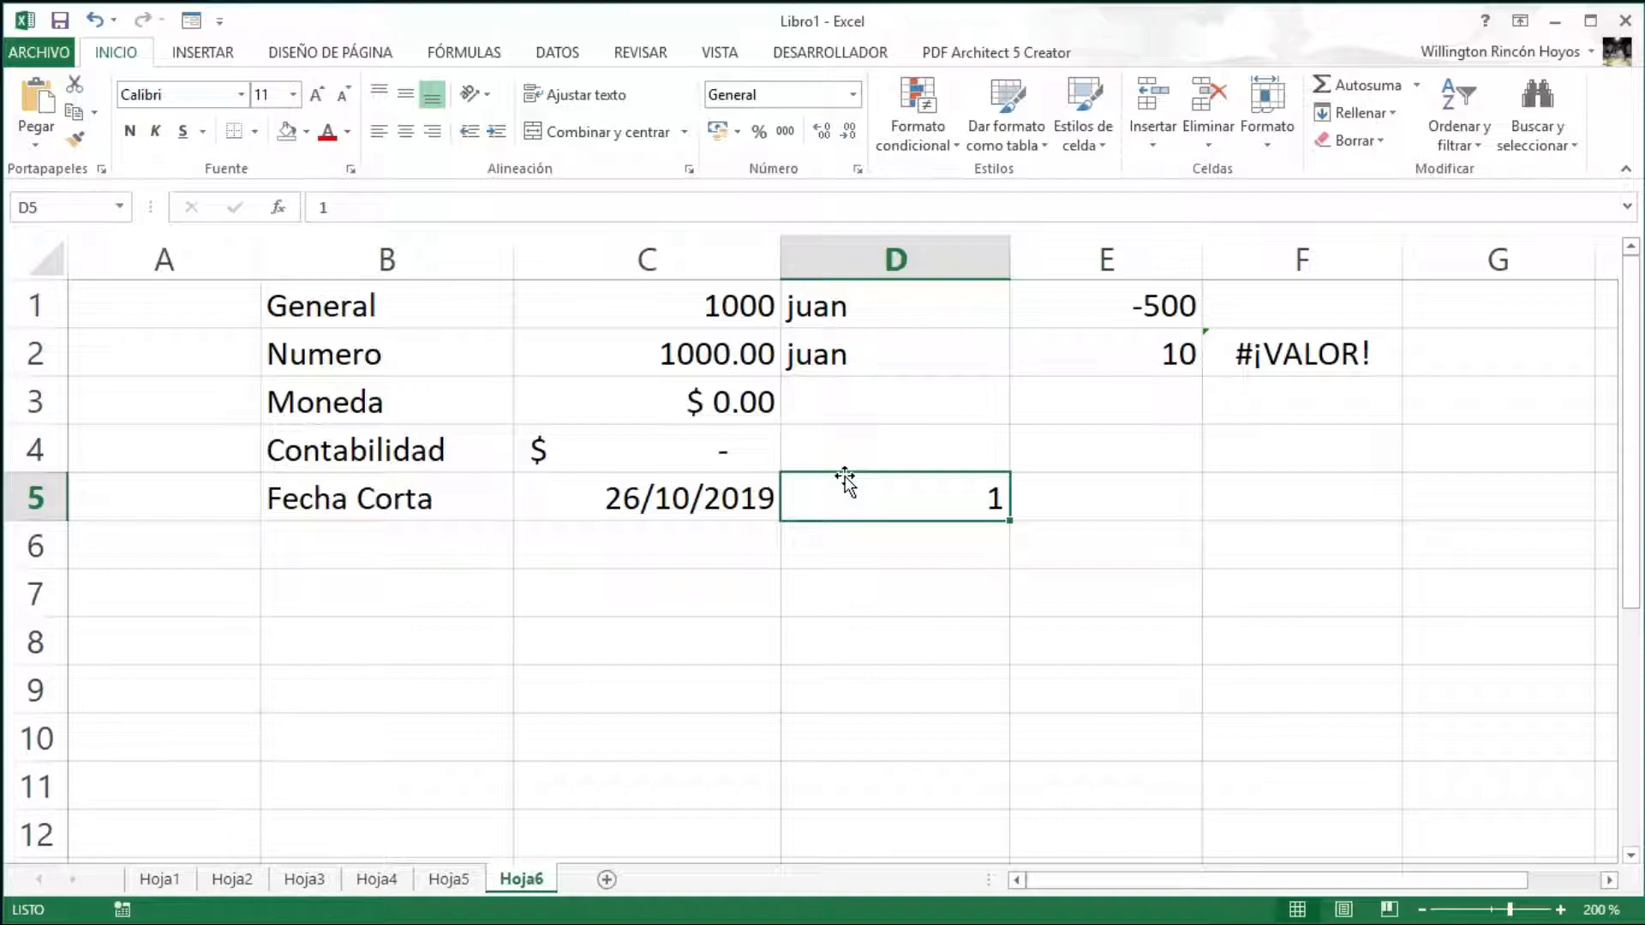
click(855, 96)
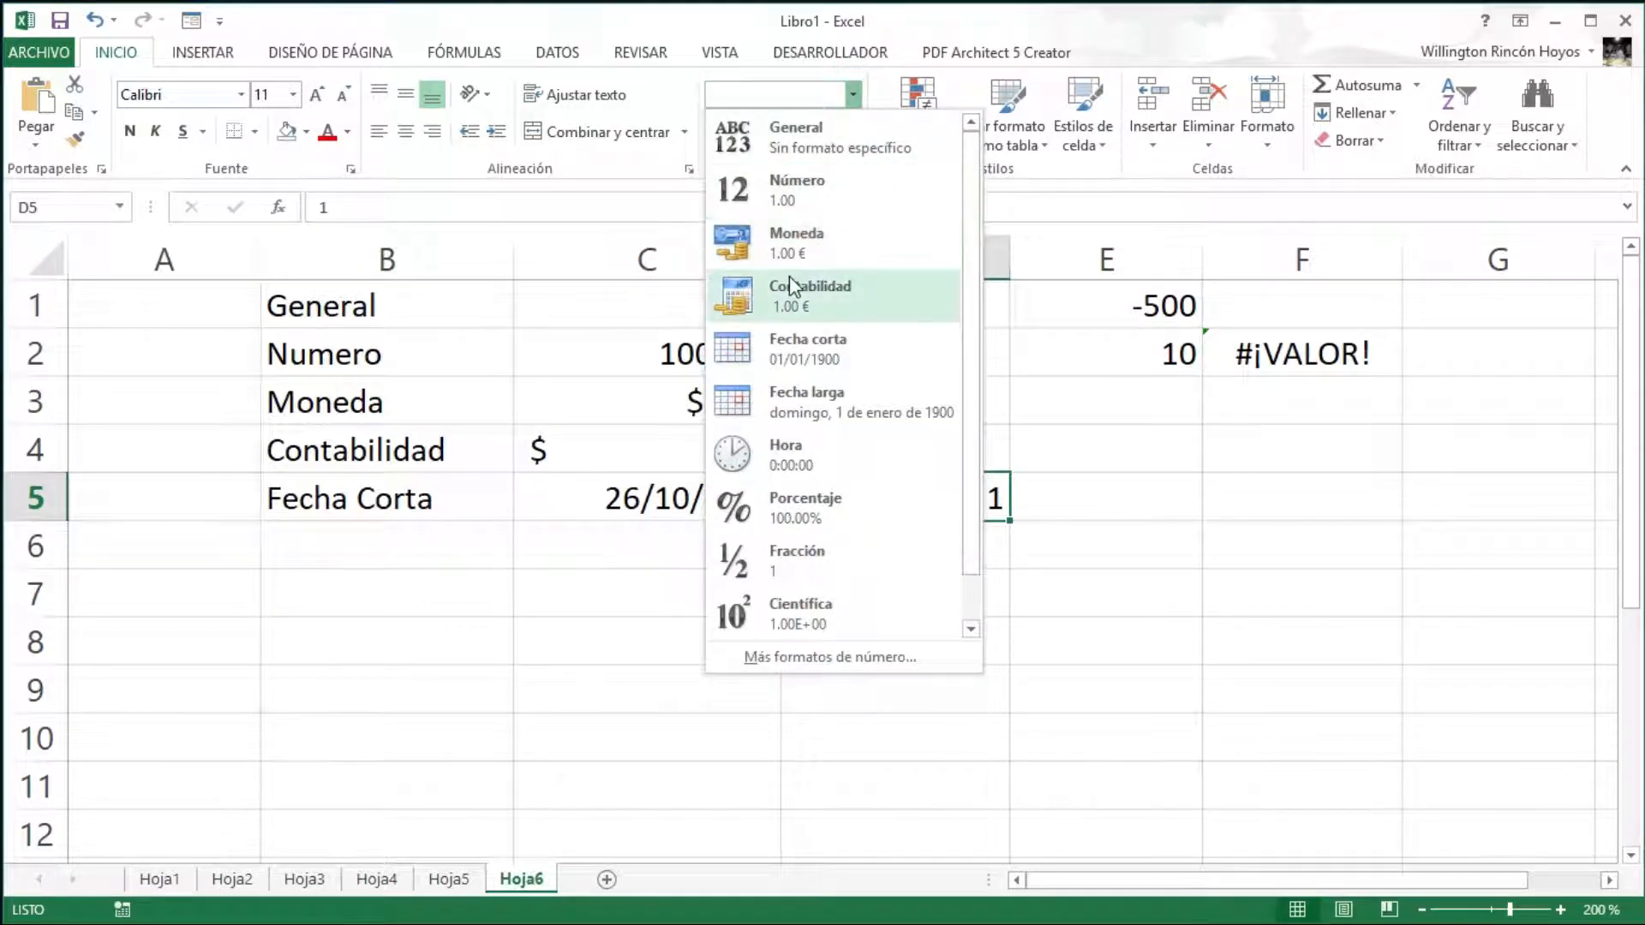
click(787, 335)
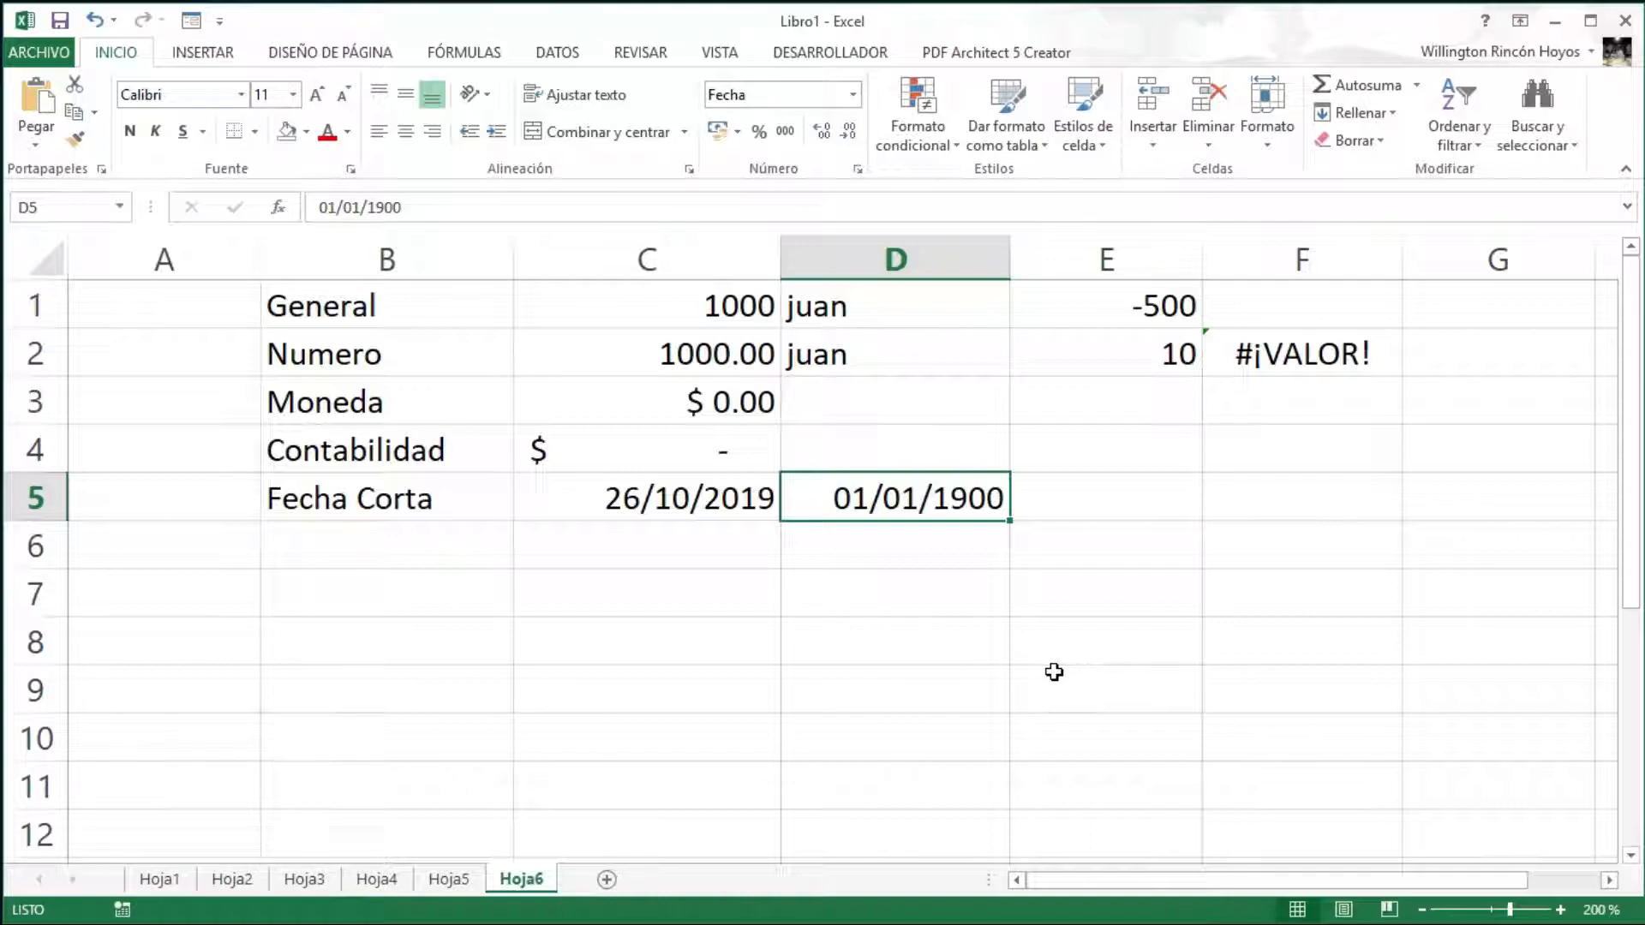
- Enter 10 in E5 and format it as Fecha corta, showing 10/01/1900
click(1109, 502)
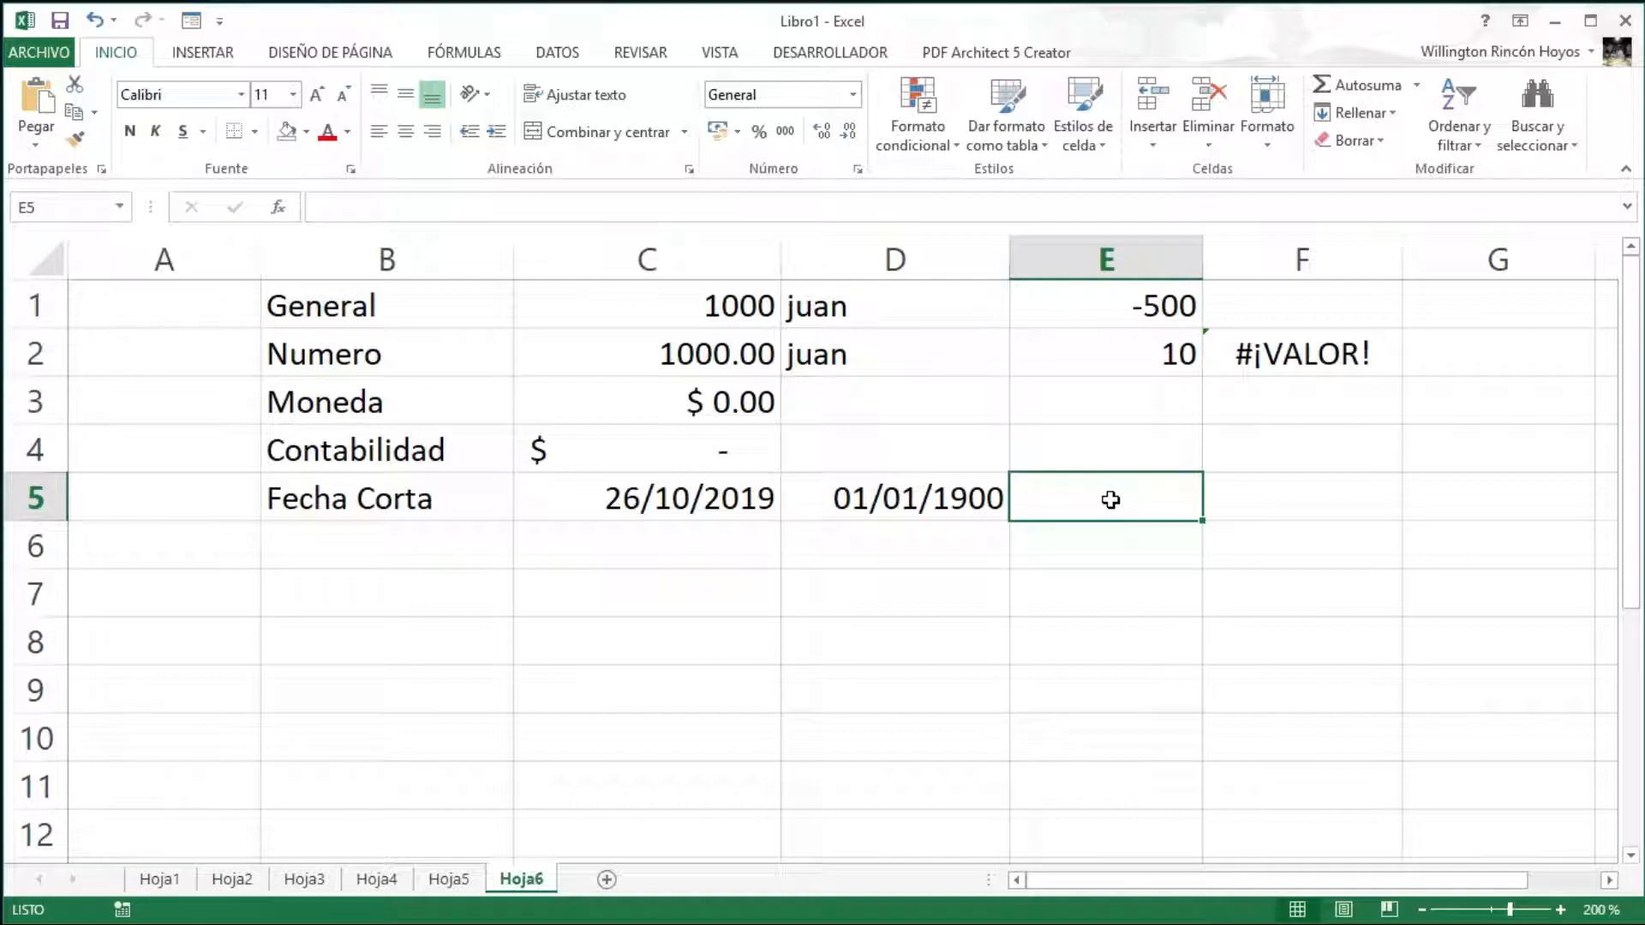
text(10)
key(Return)
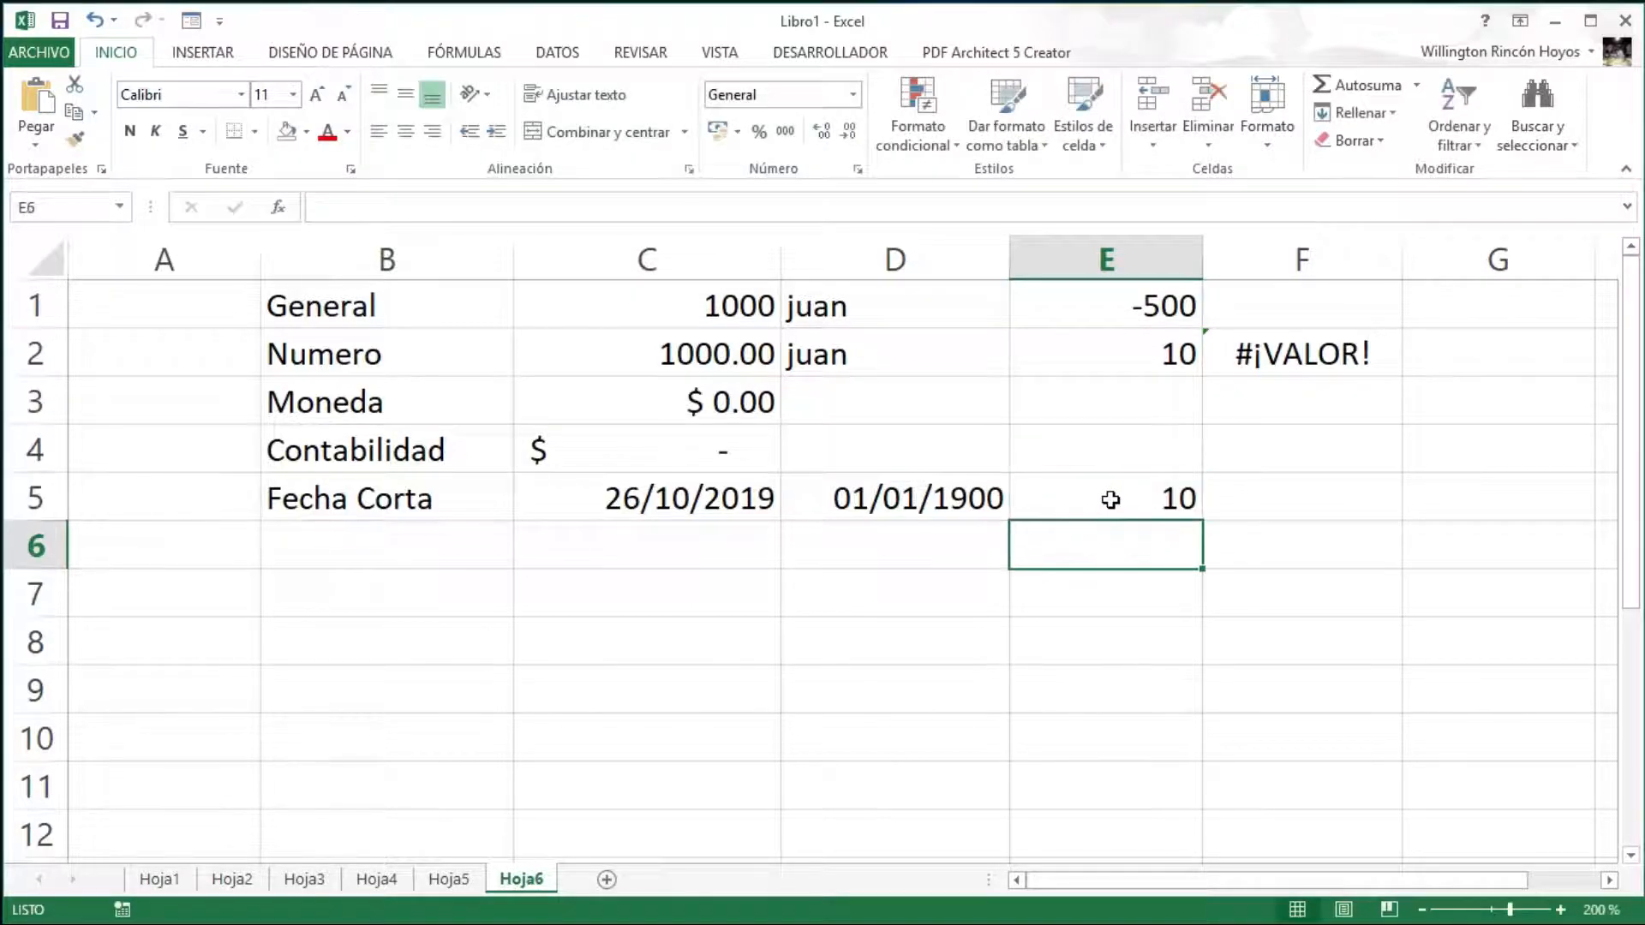
click(1110, 499)
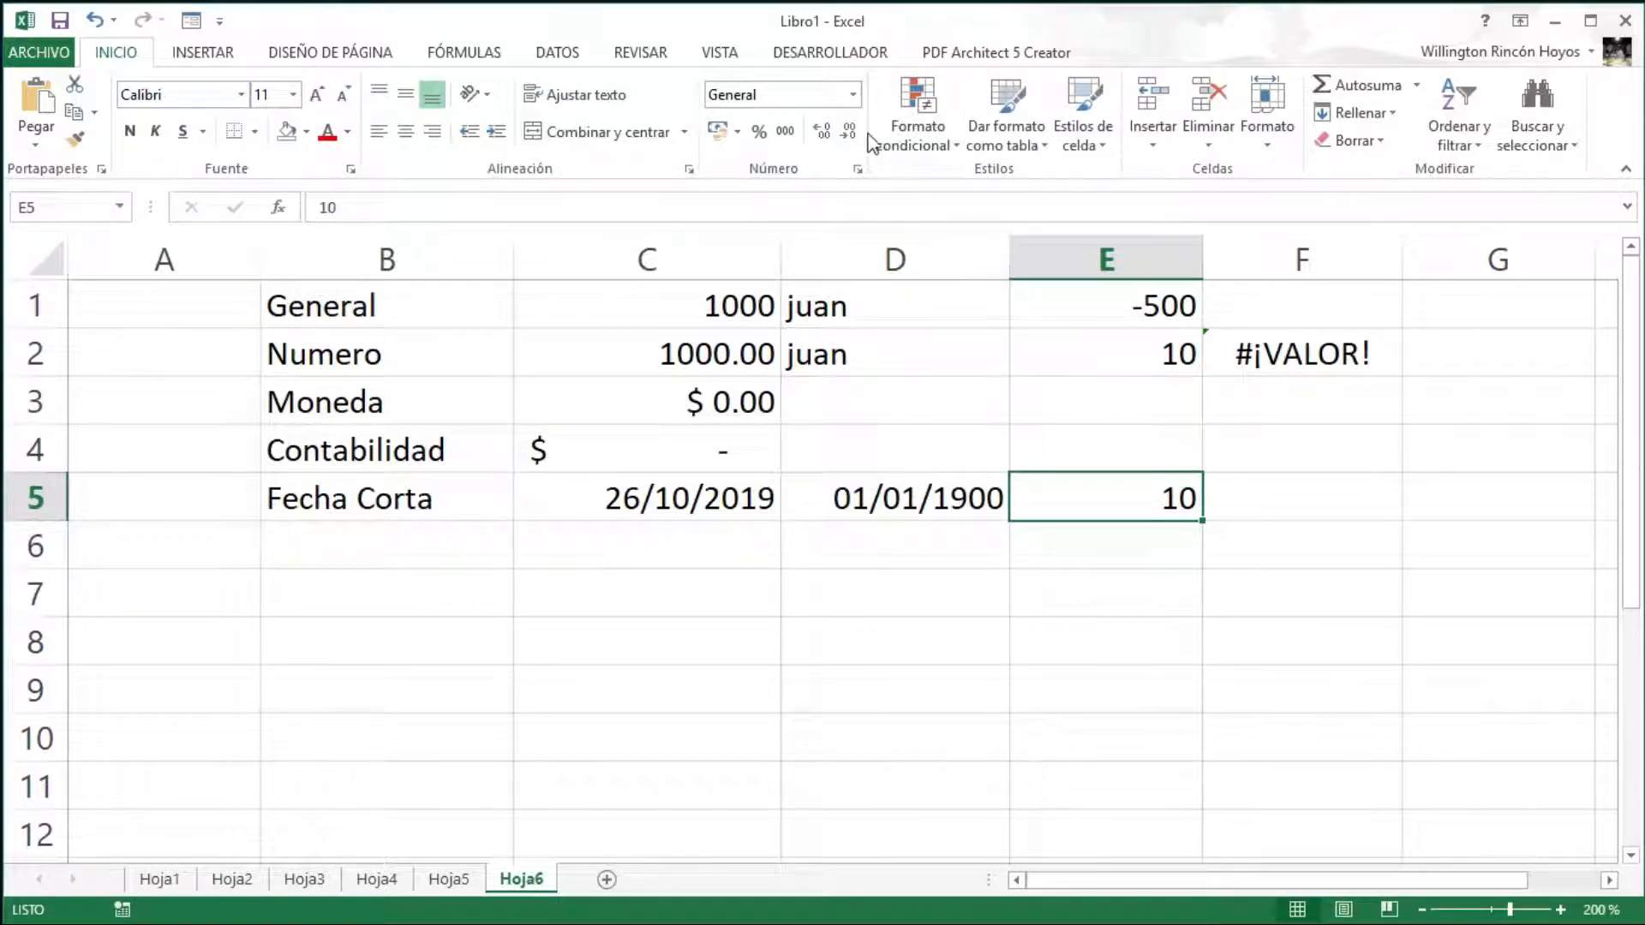
click(853, 96)
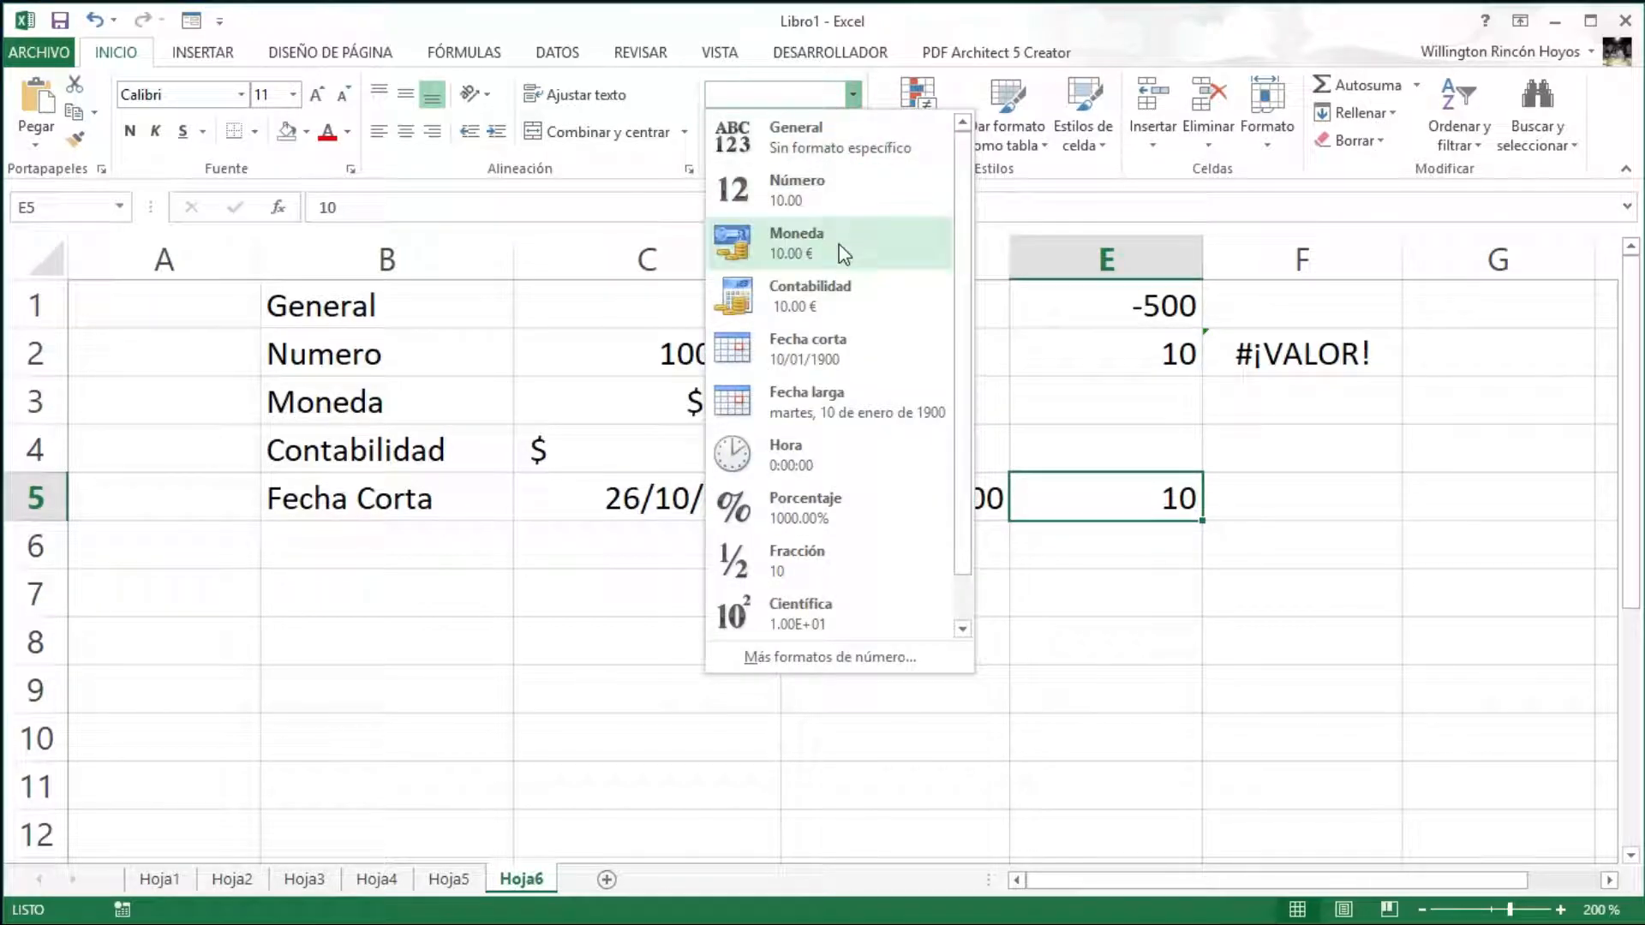
click(792, 355)
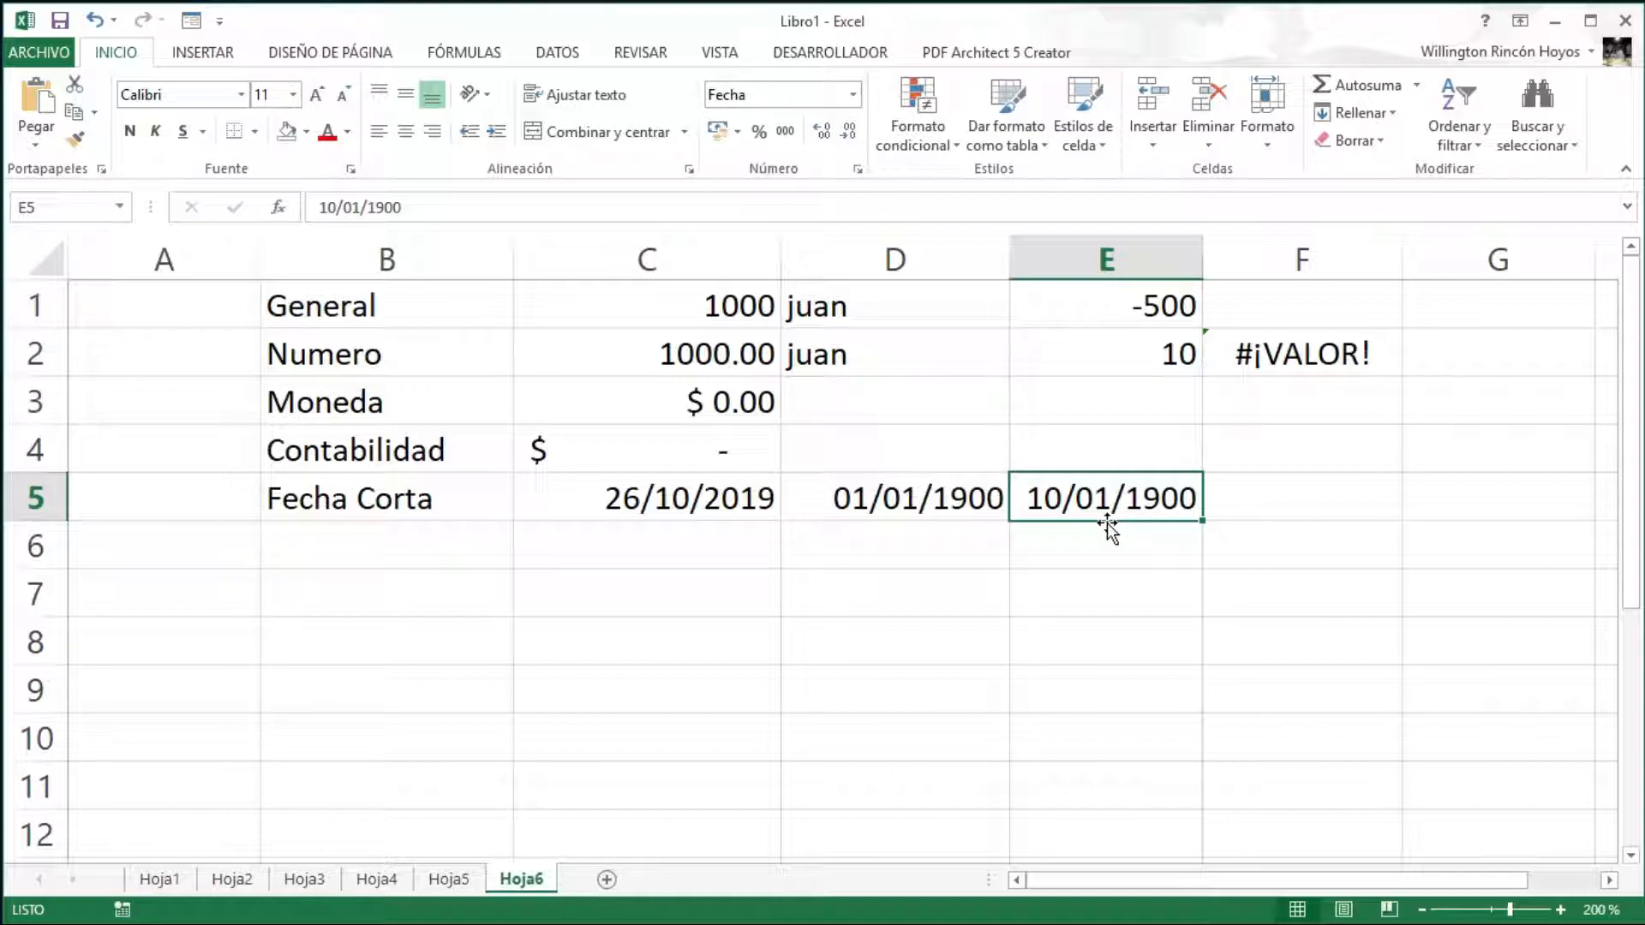
click(611, 499)
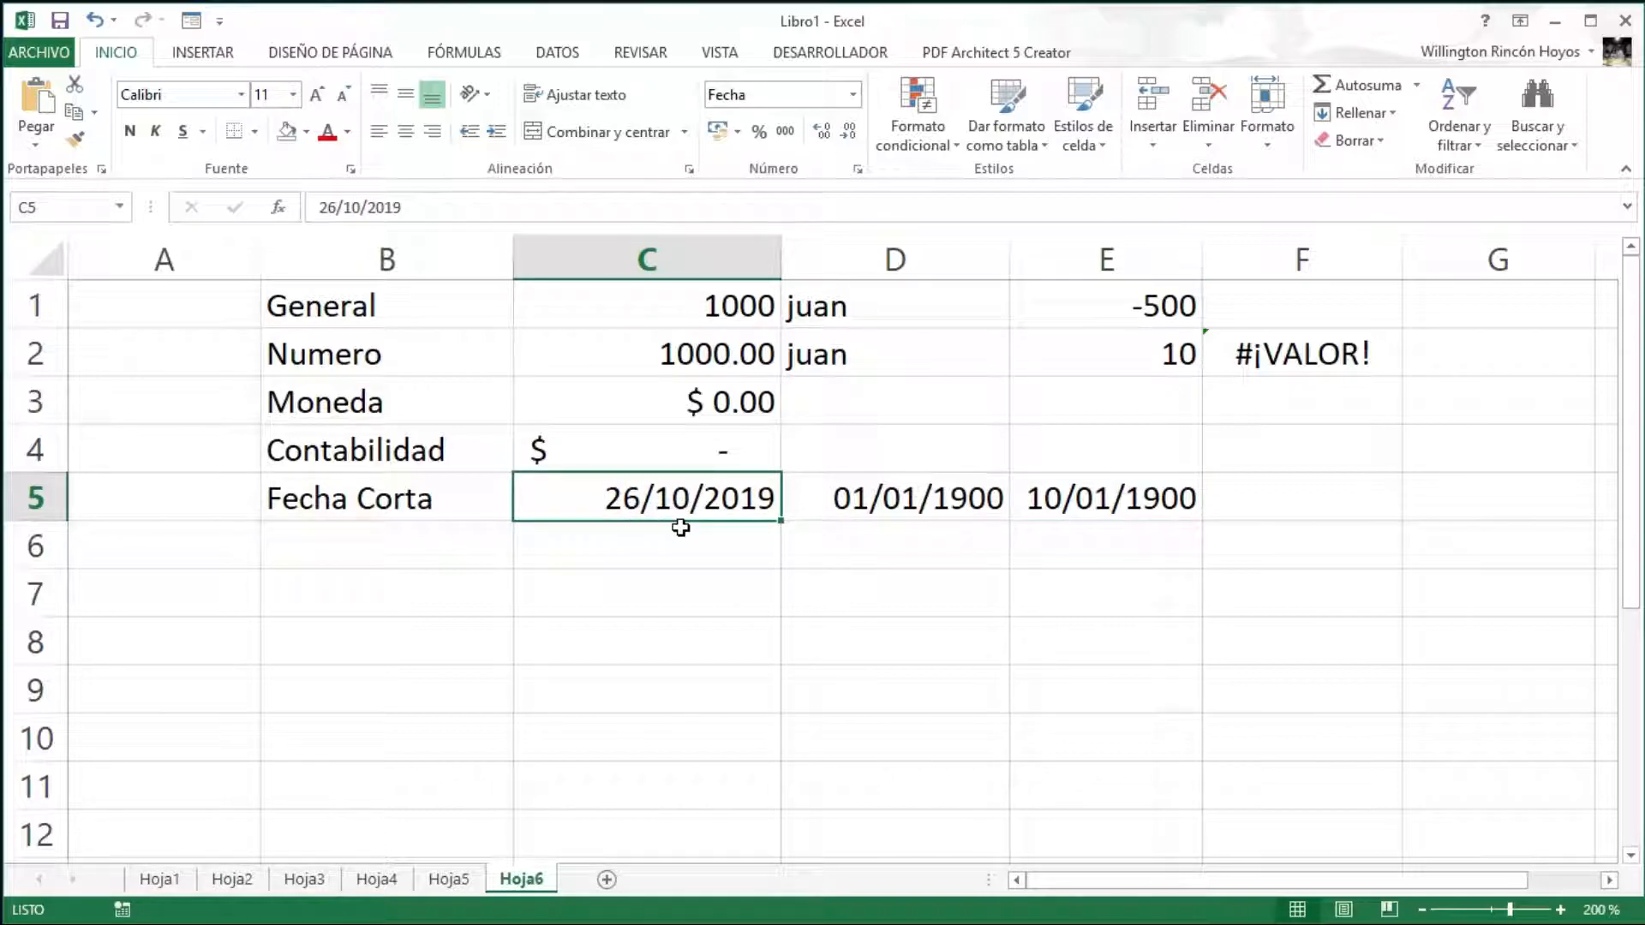
click(854, 96)
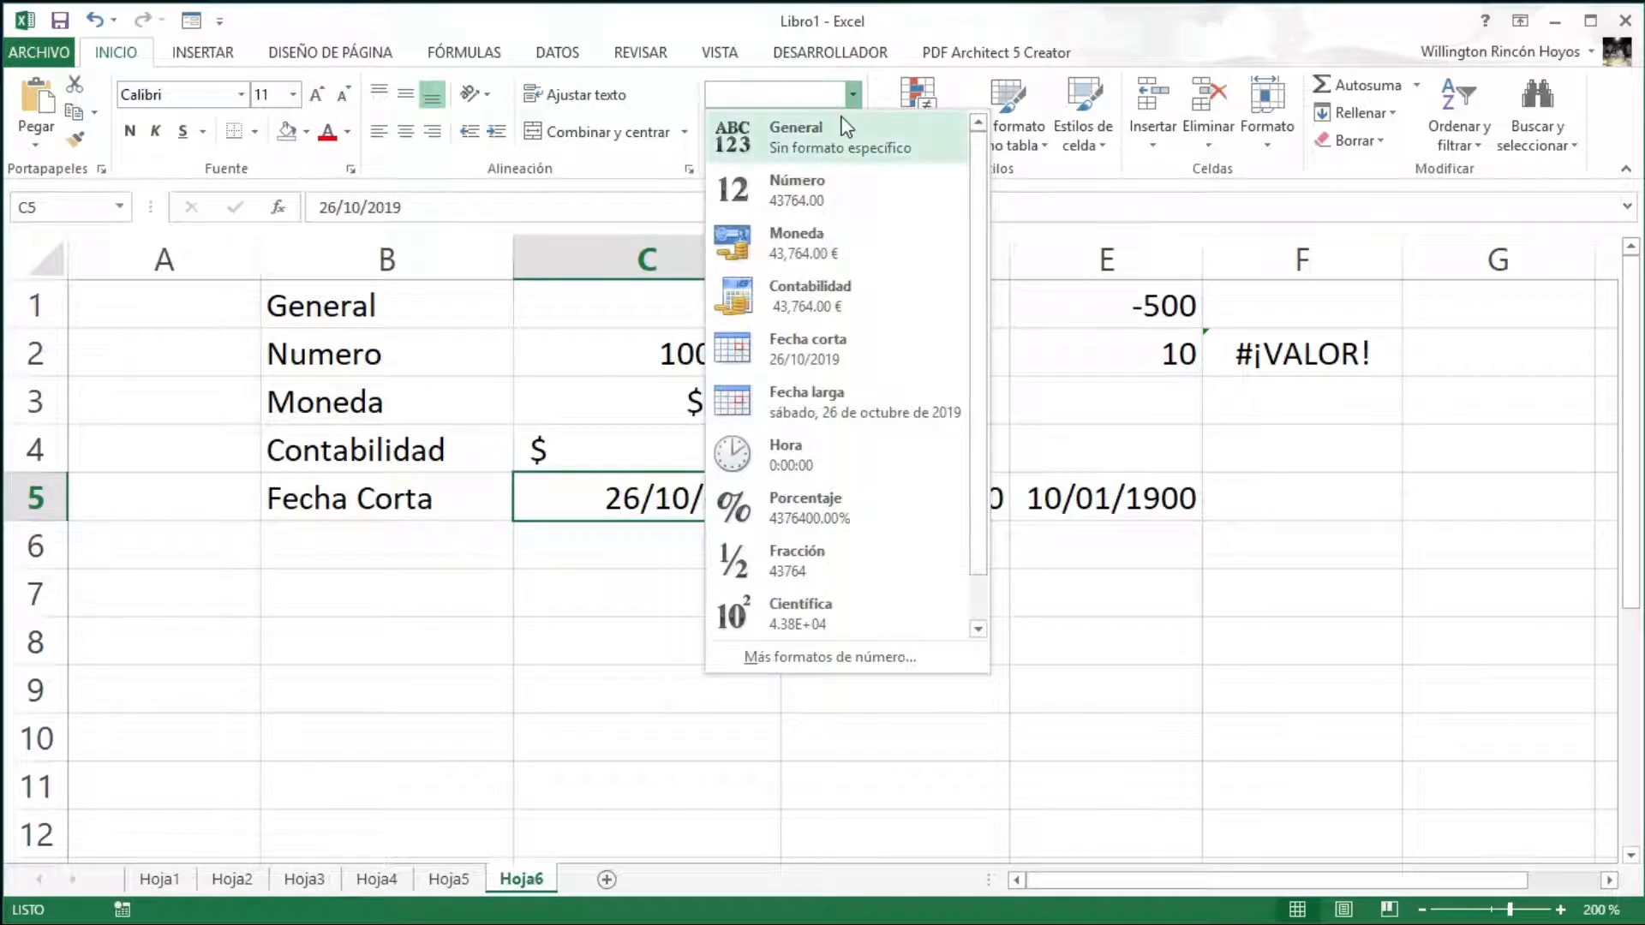
click(801, 199)
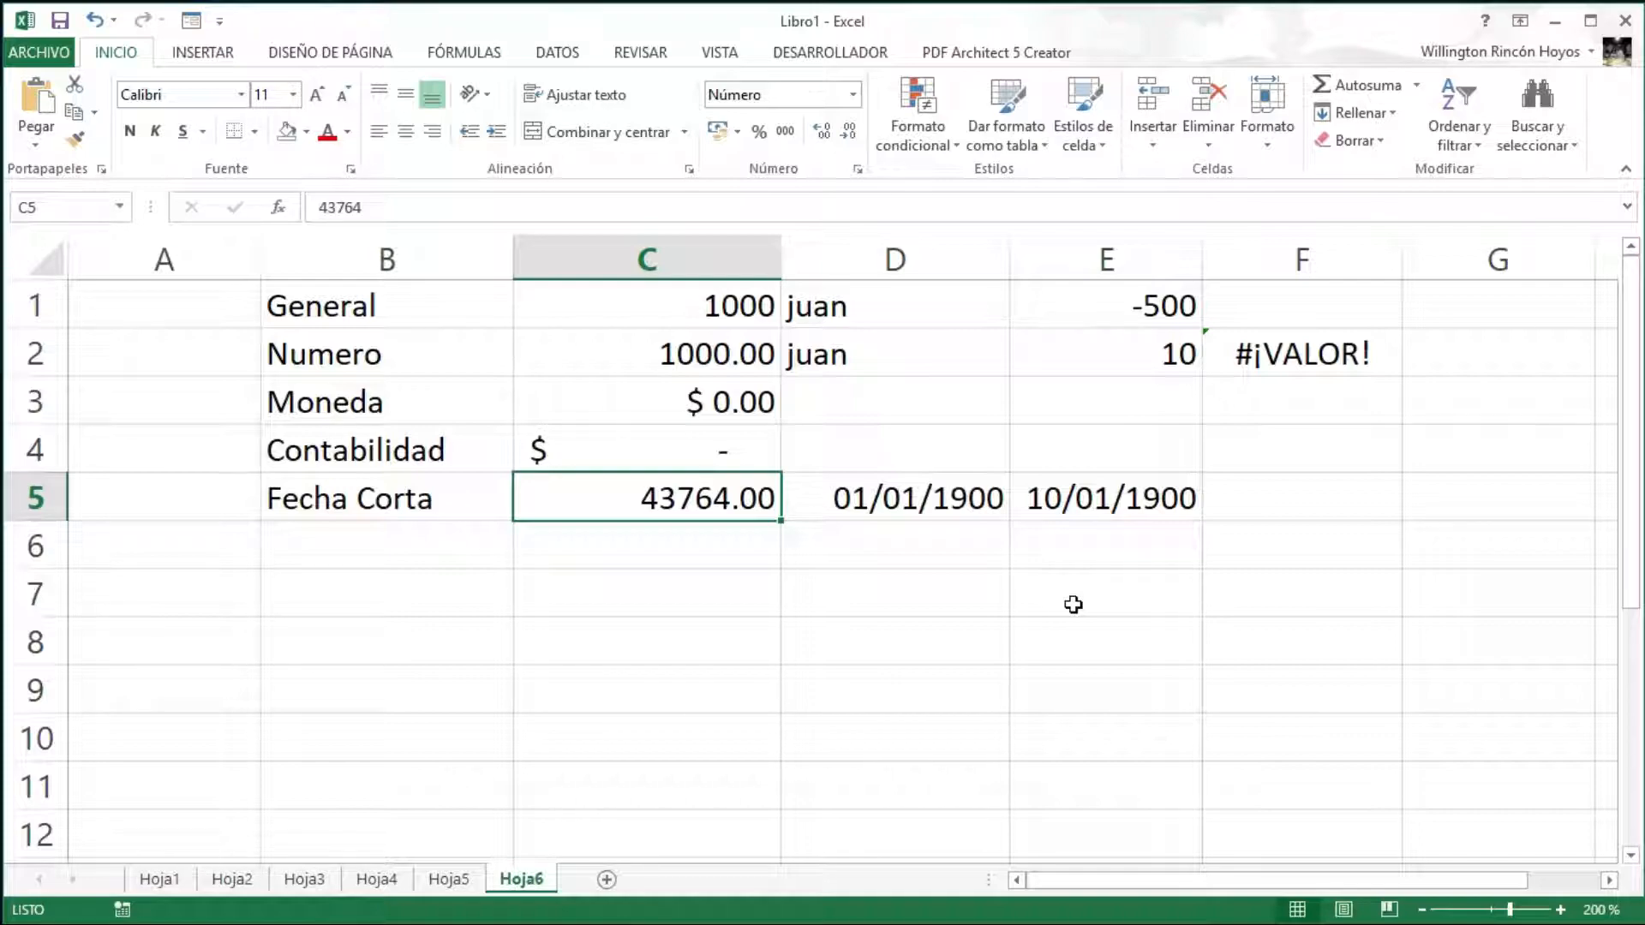
click(853, 94)
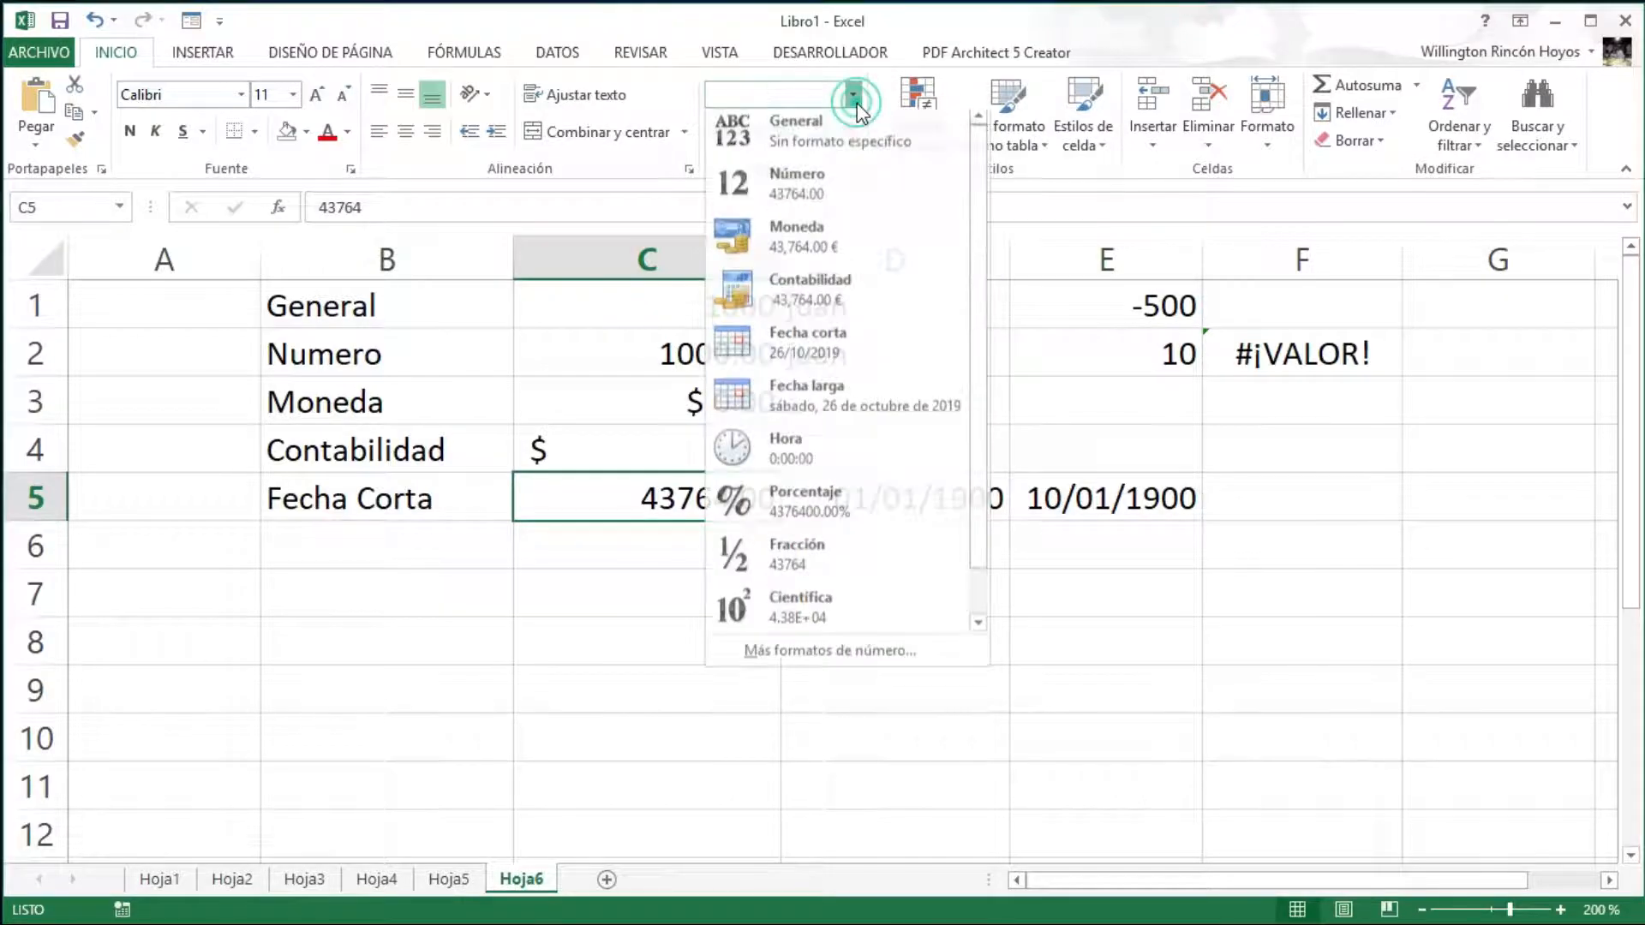
click(793, 346)
click(682, 551)
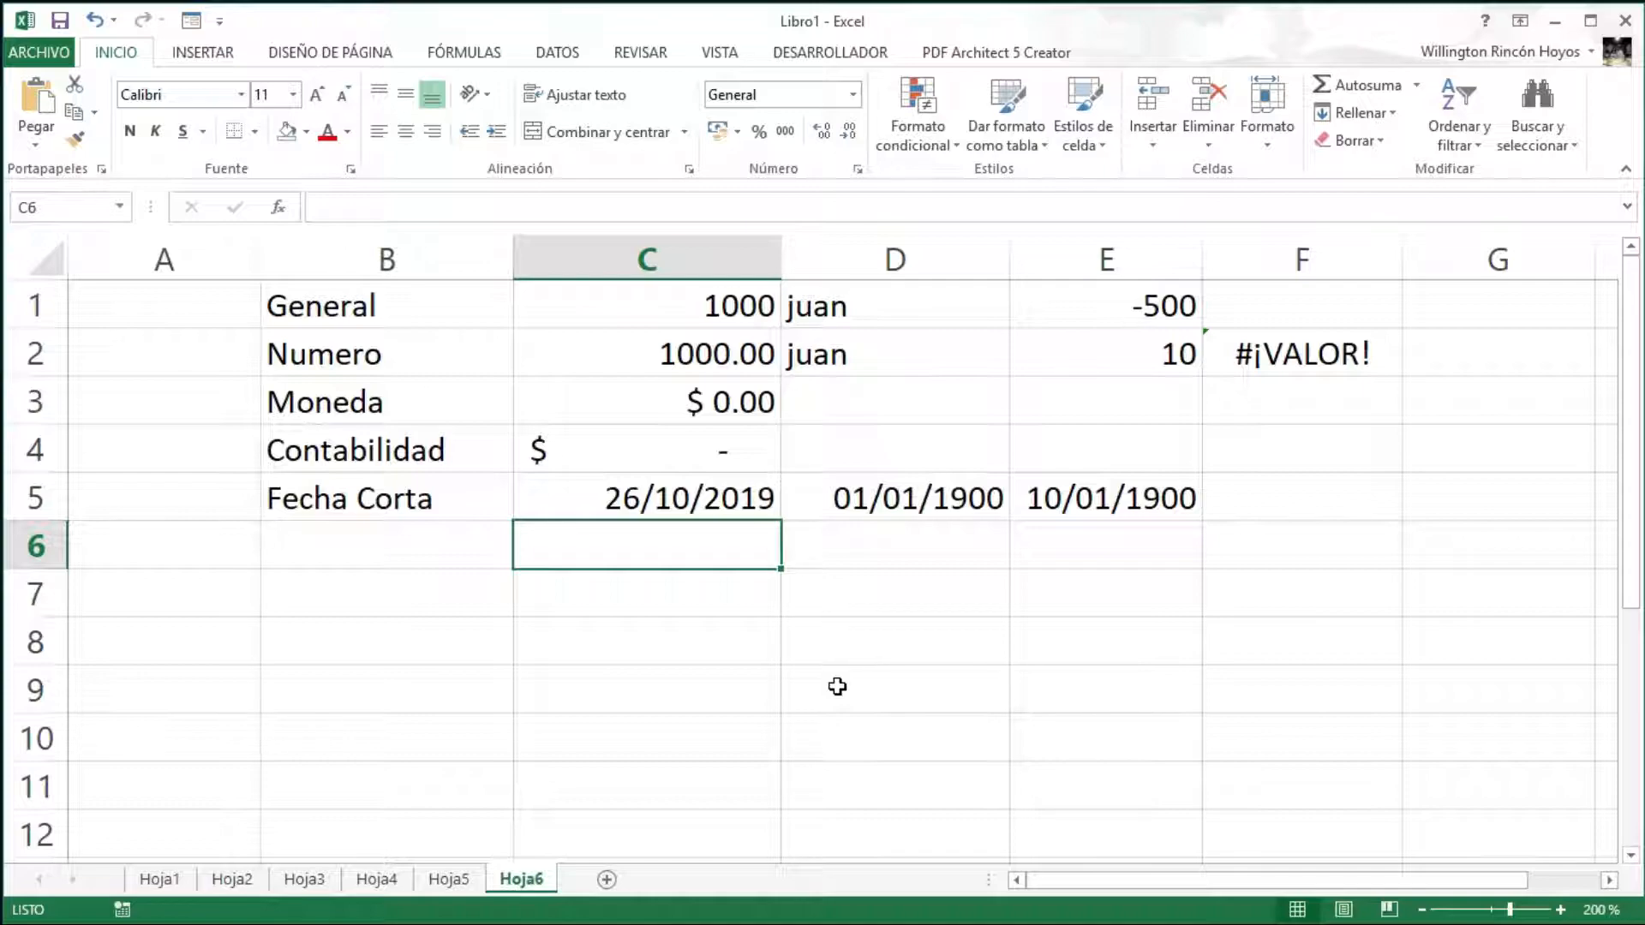
- Enter 01/10/2019 in C6 and 31/10/2019 in D6, and begin a formula in E6
text(01/)
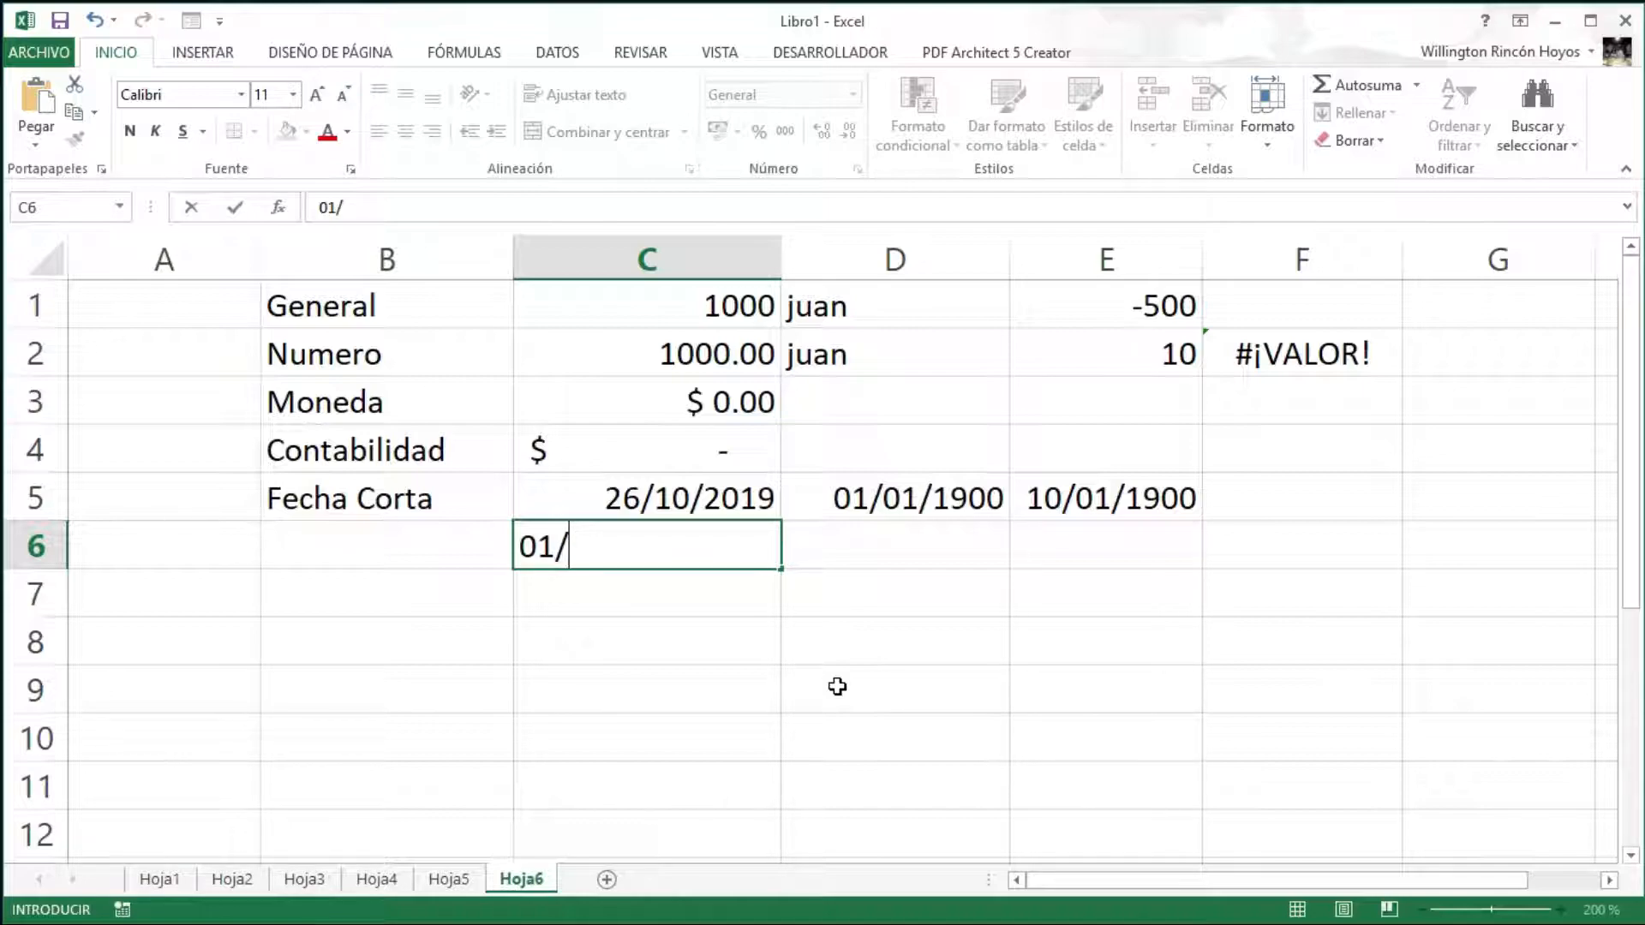
text(10/2019)
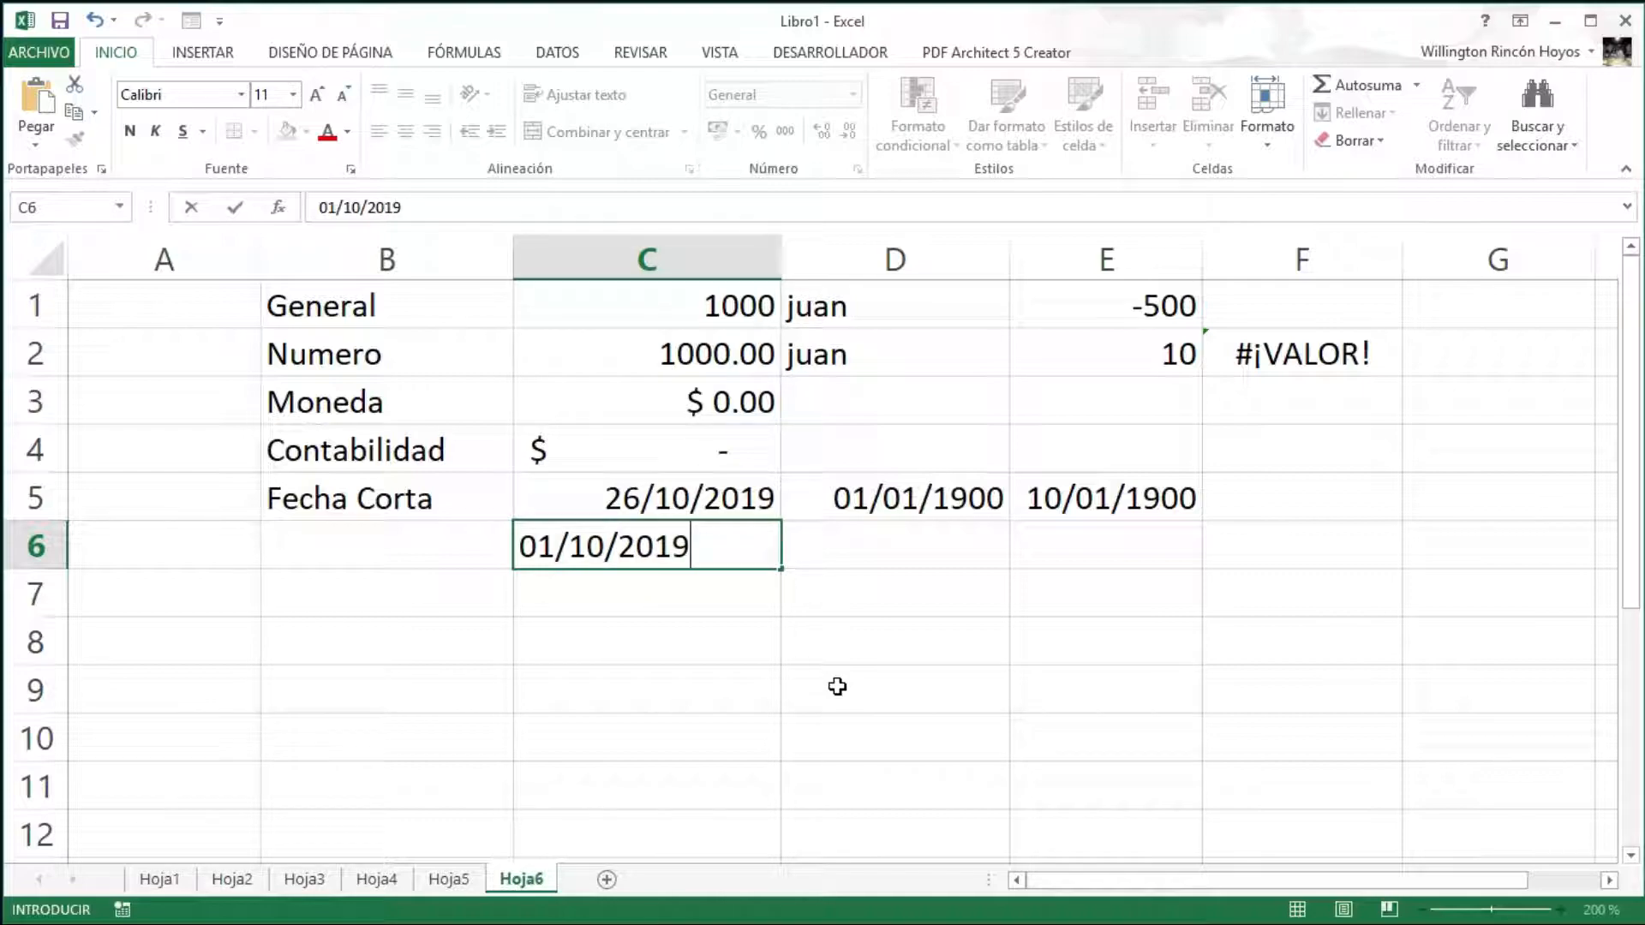
key(Return)
key(Up)
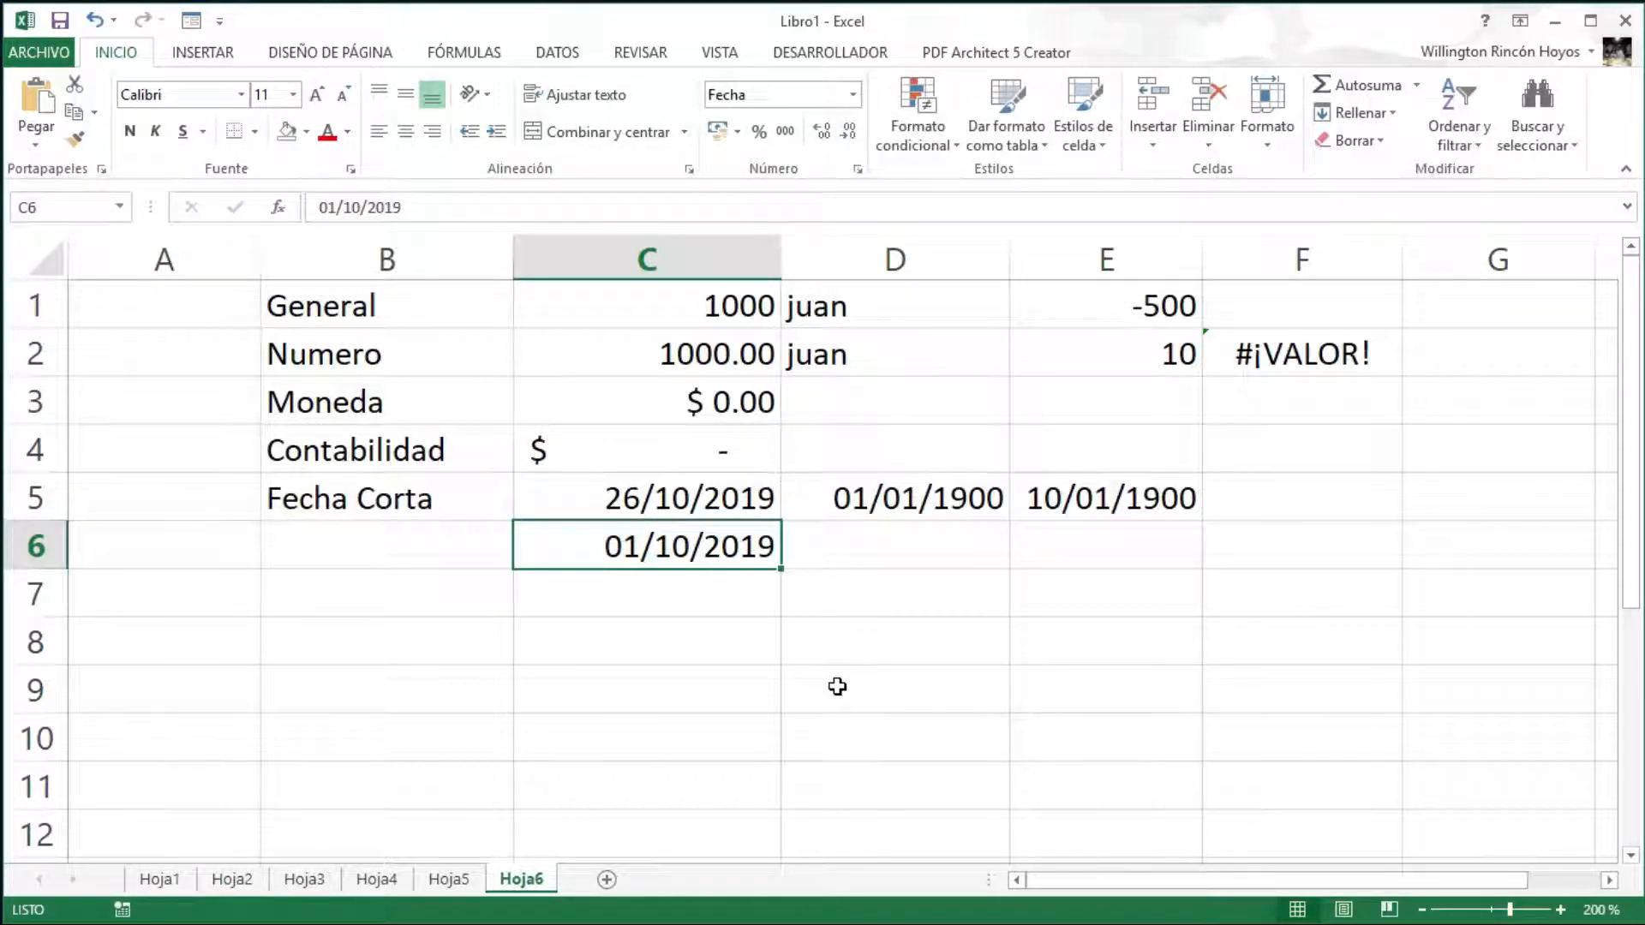
key(Right)
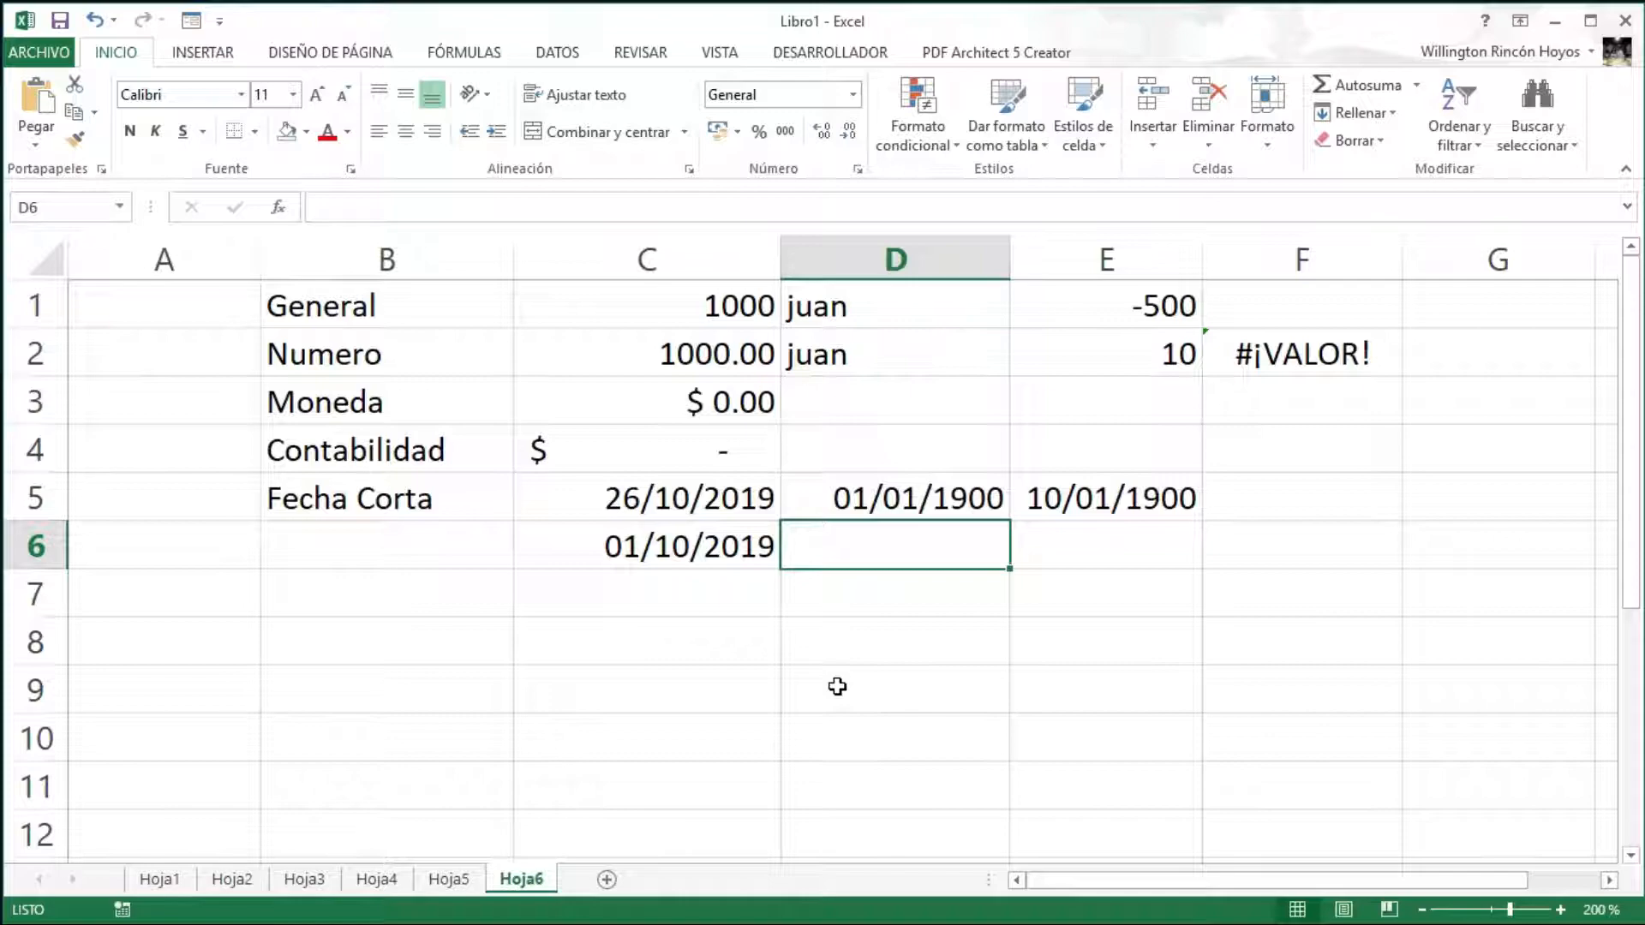
text(31/)
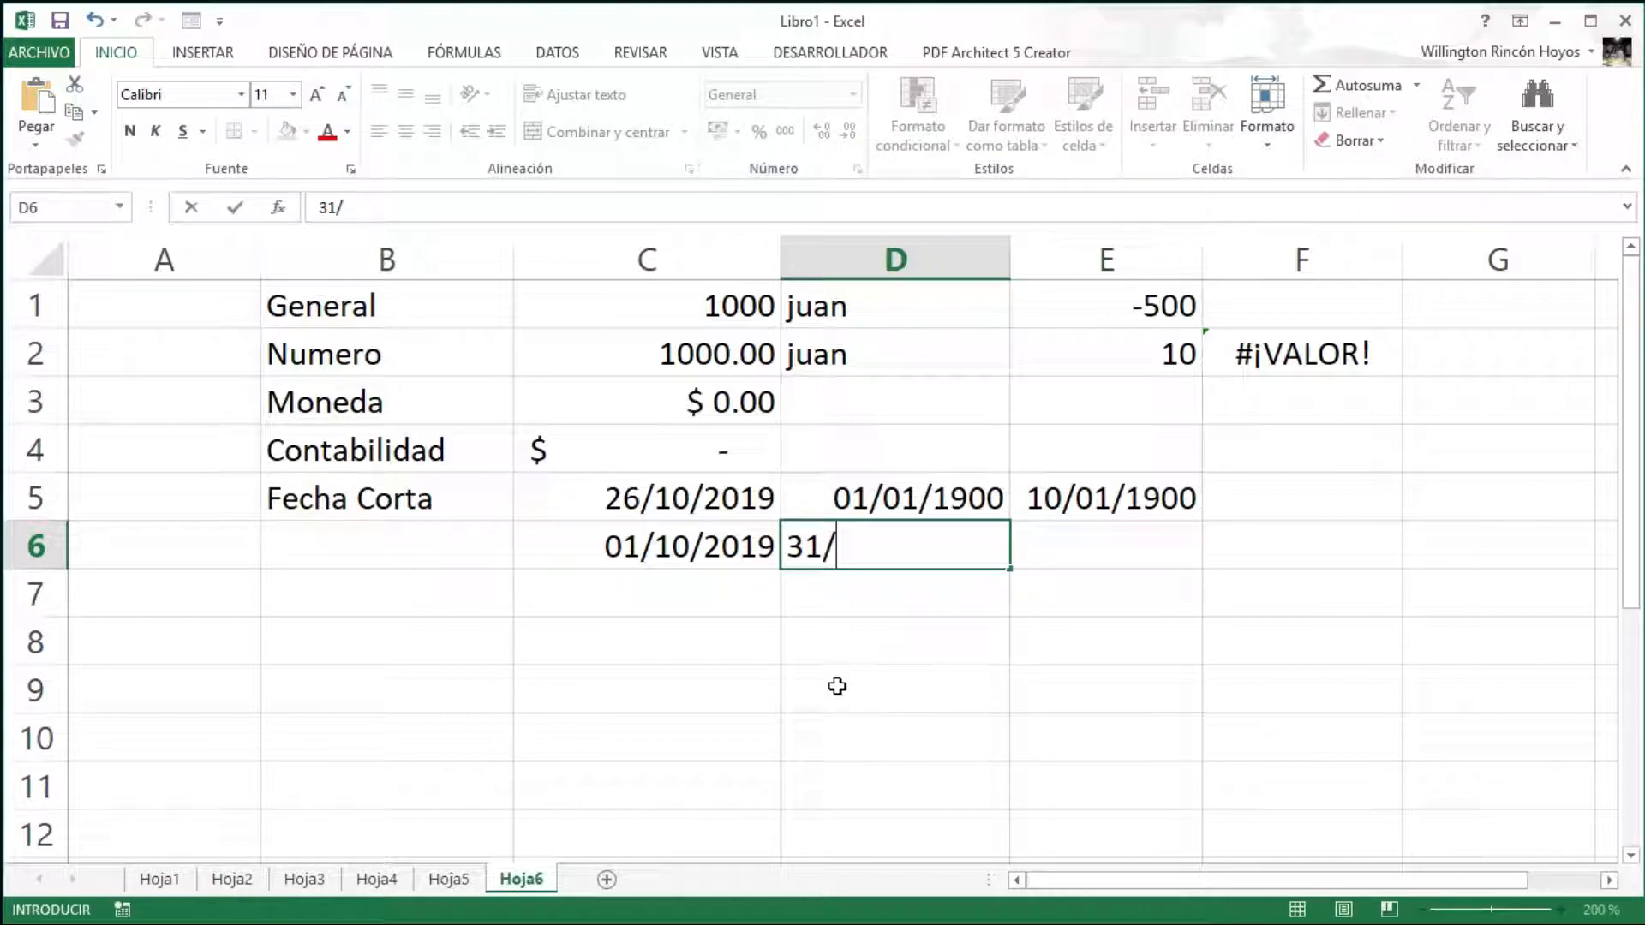
text(10/2019)
key(Return)
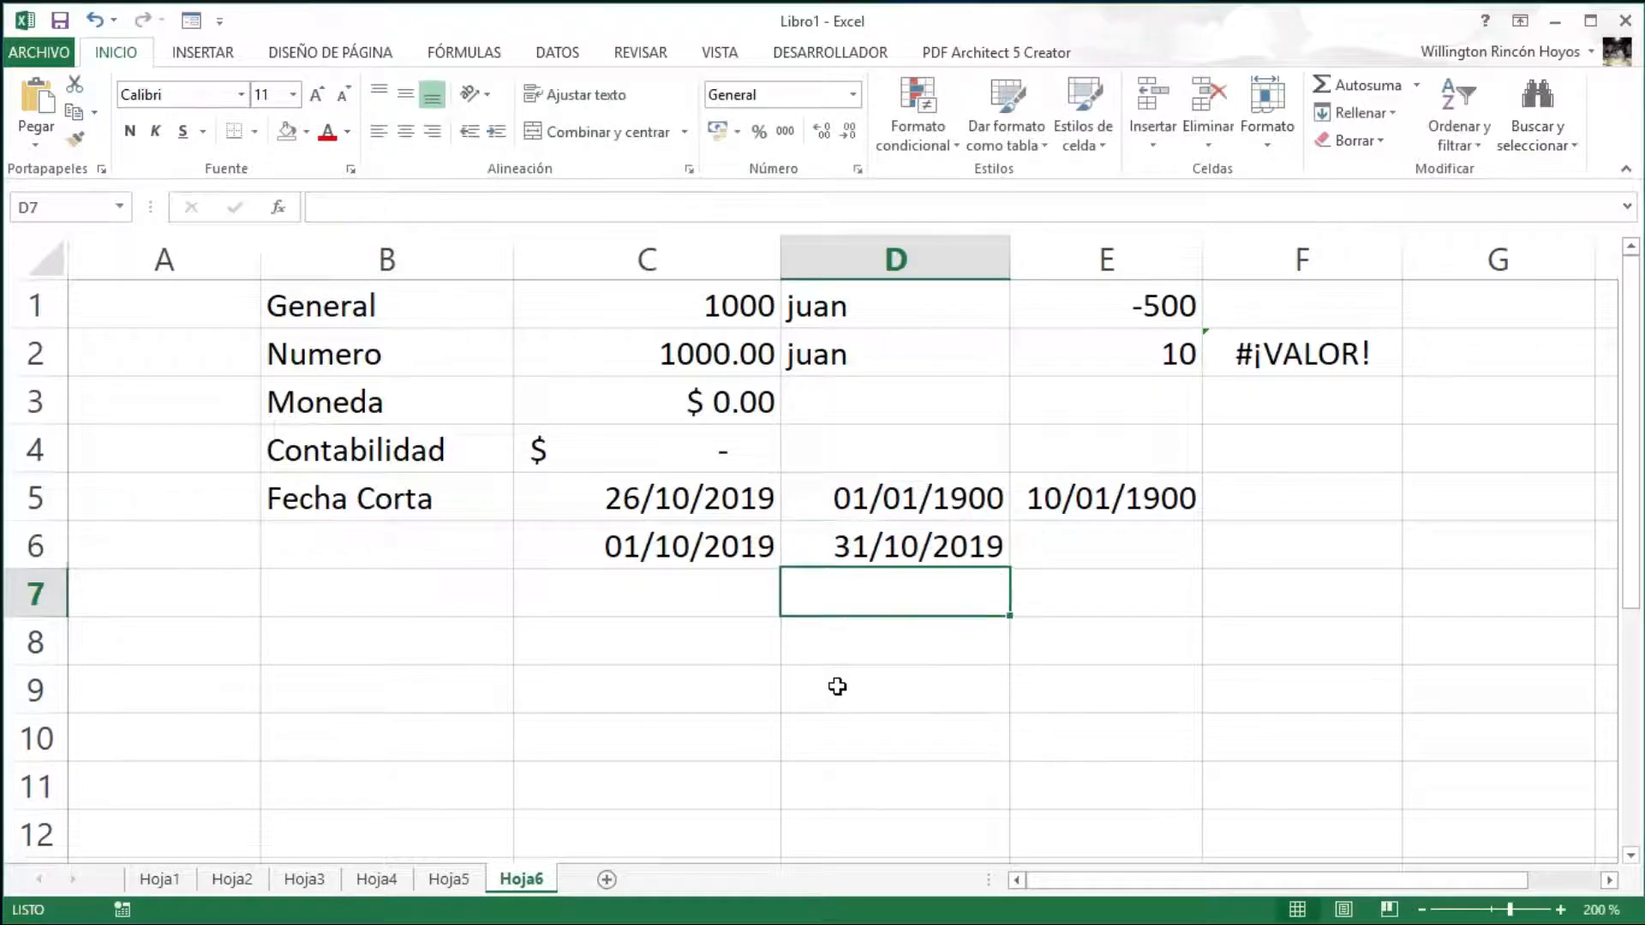
key(Up)
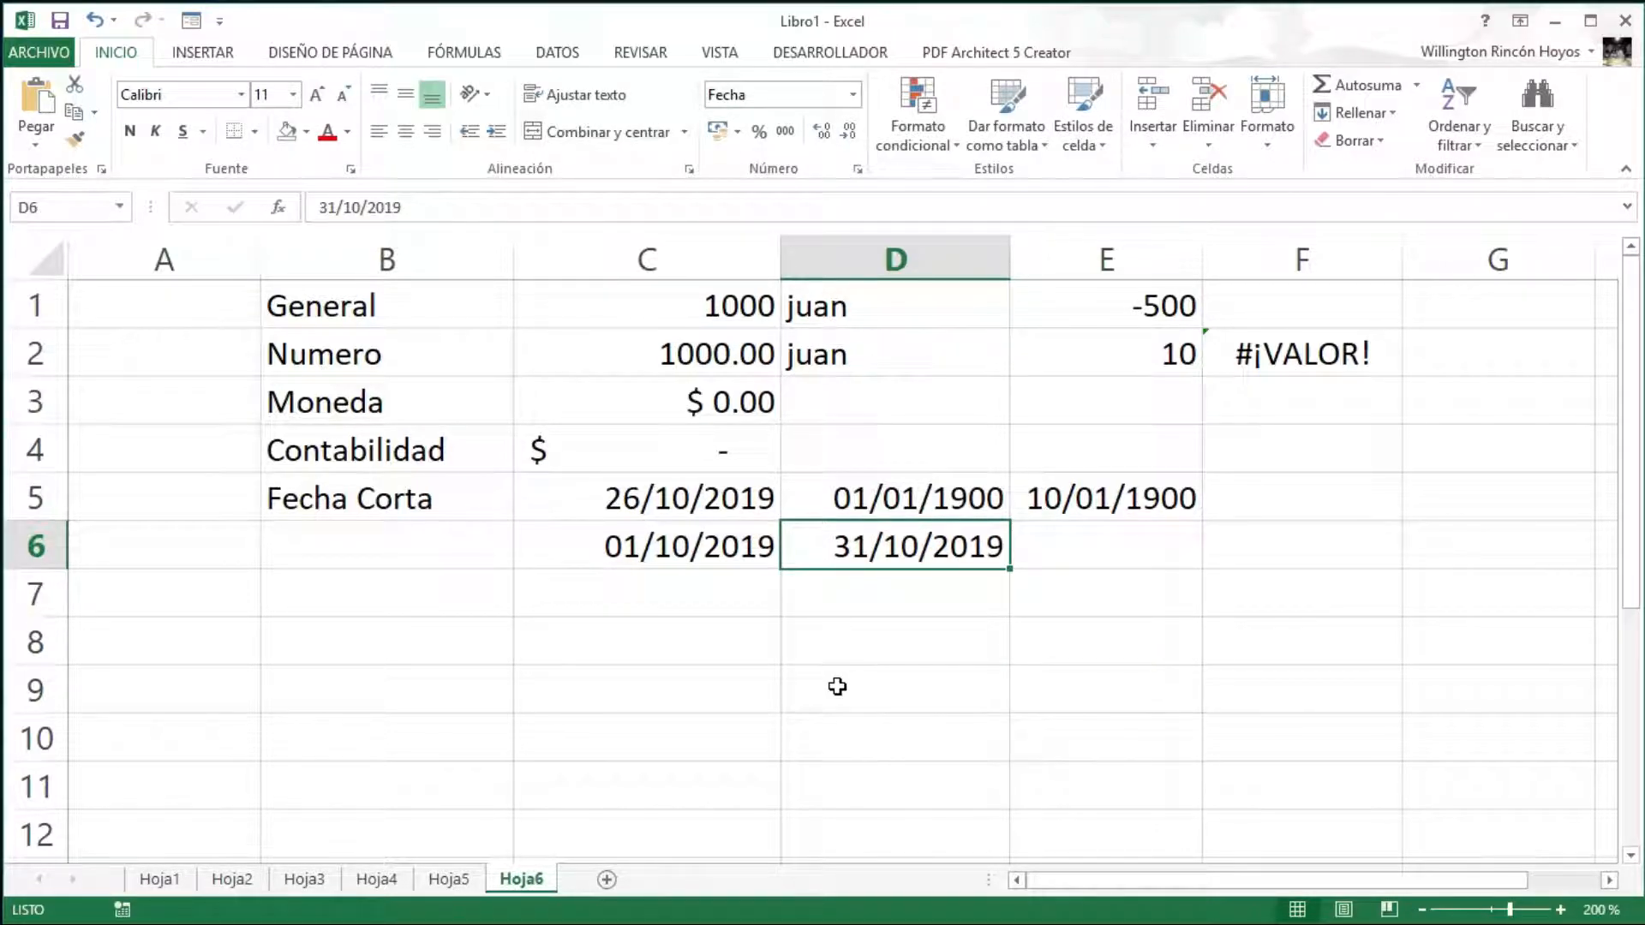
key(Right)
text(=)
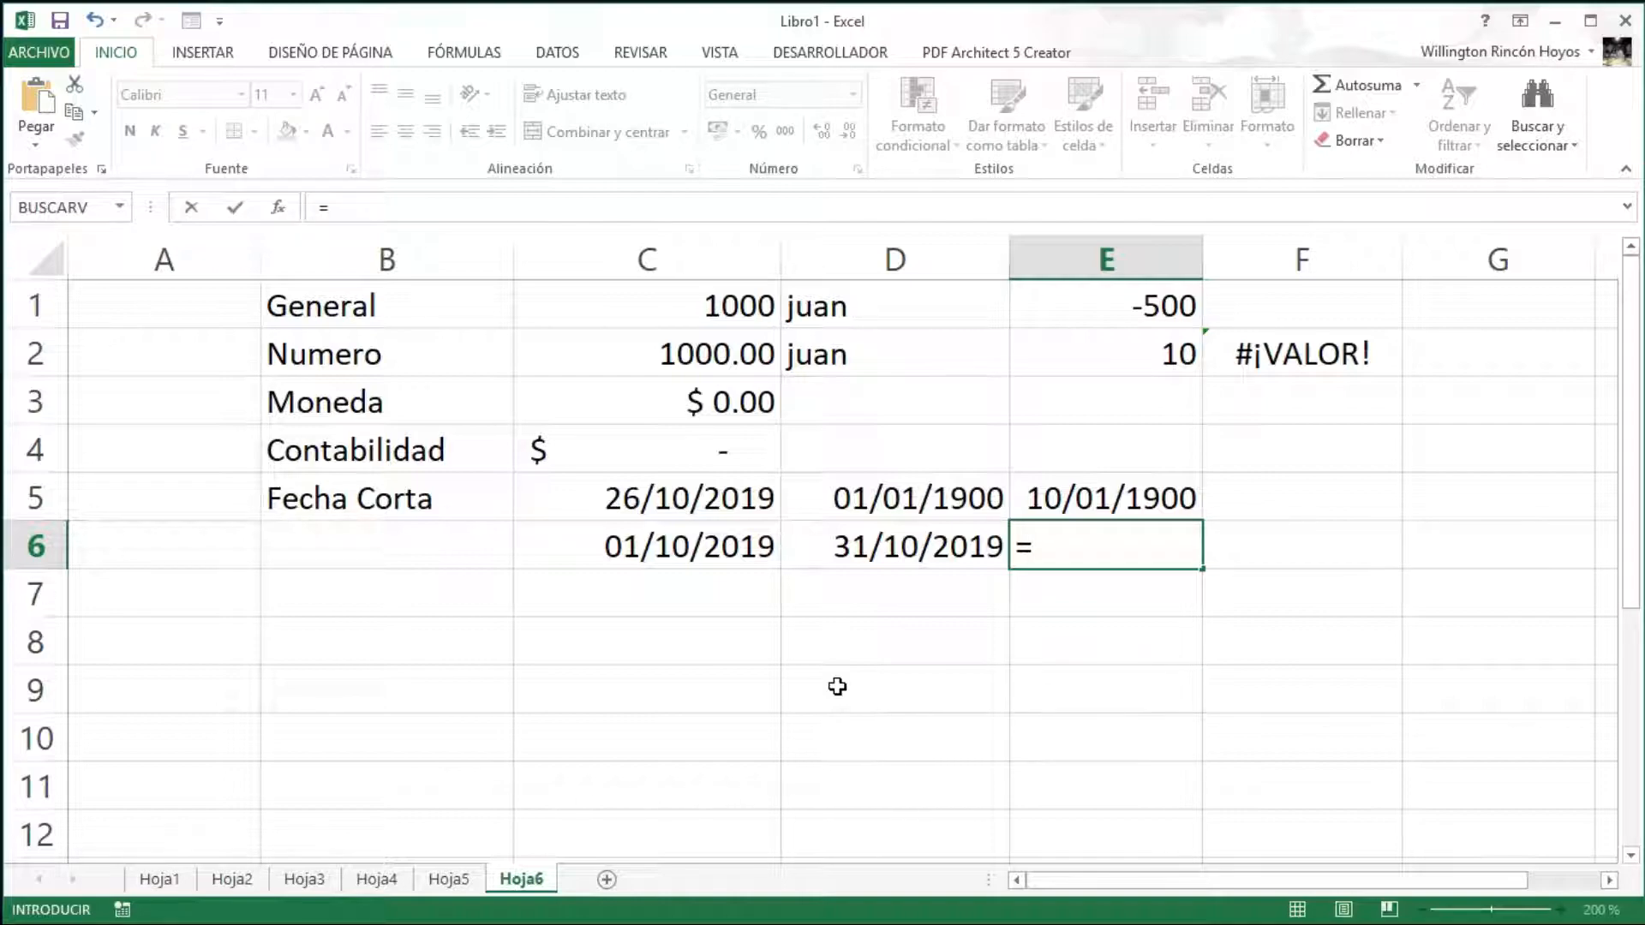
- Complete E6 as =D6-C6 to get the 30-day difference between the dates
click(903, 546)
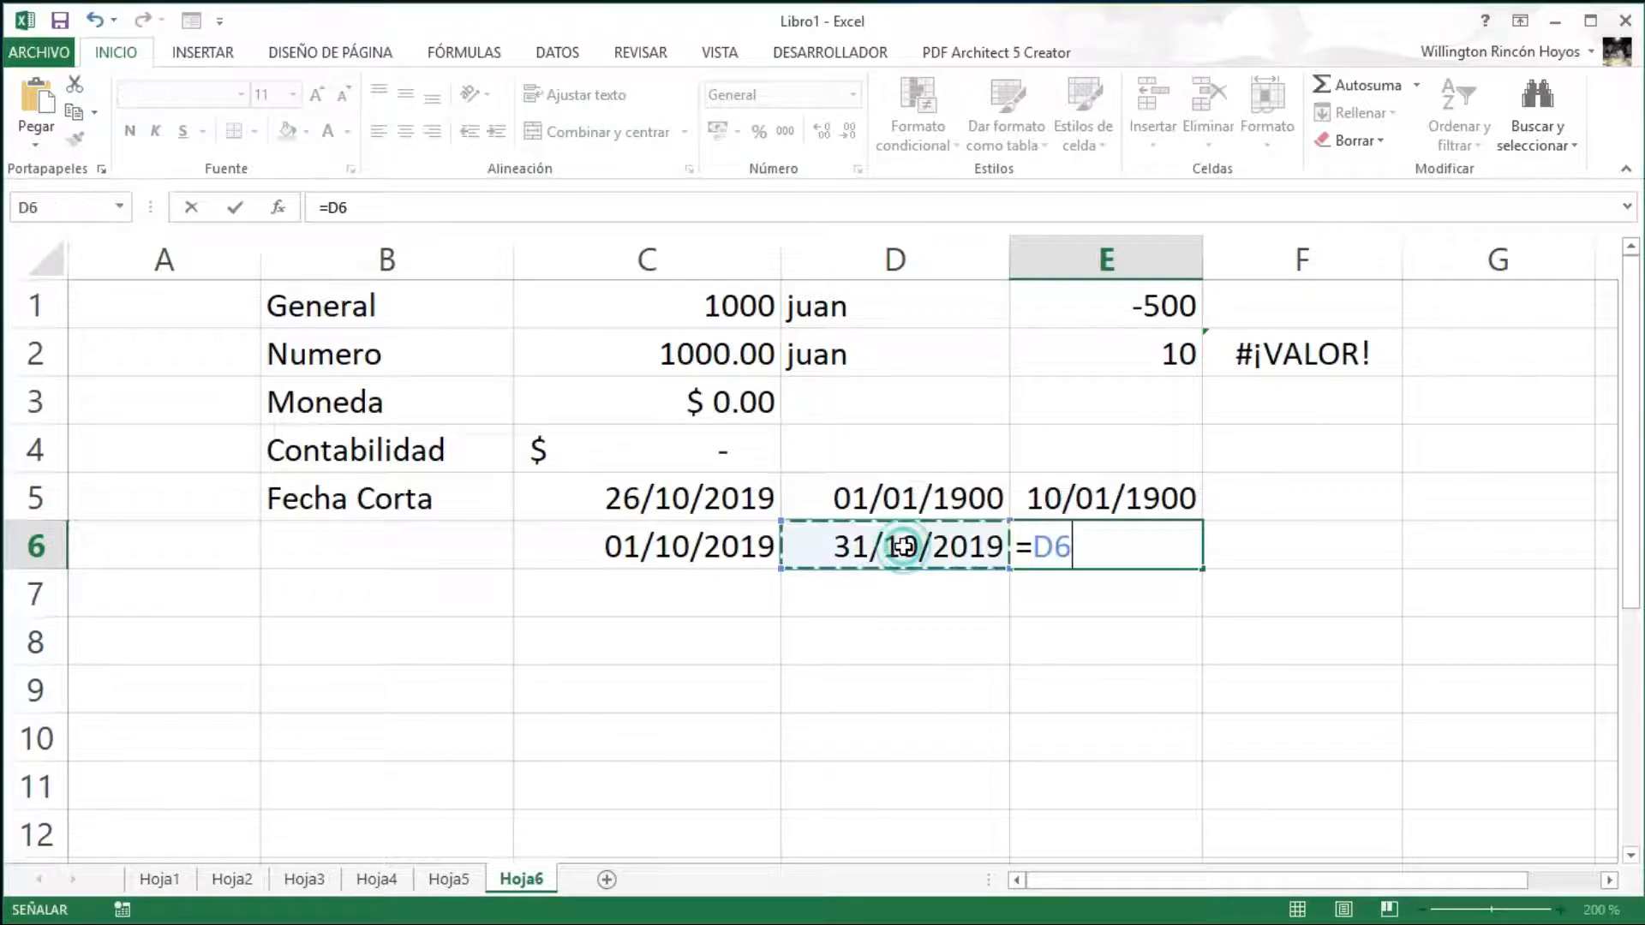
text(-)
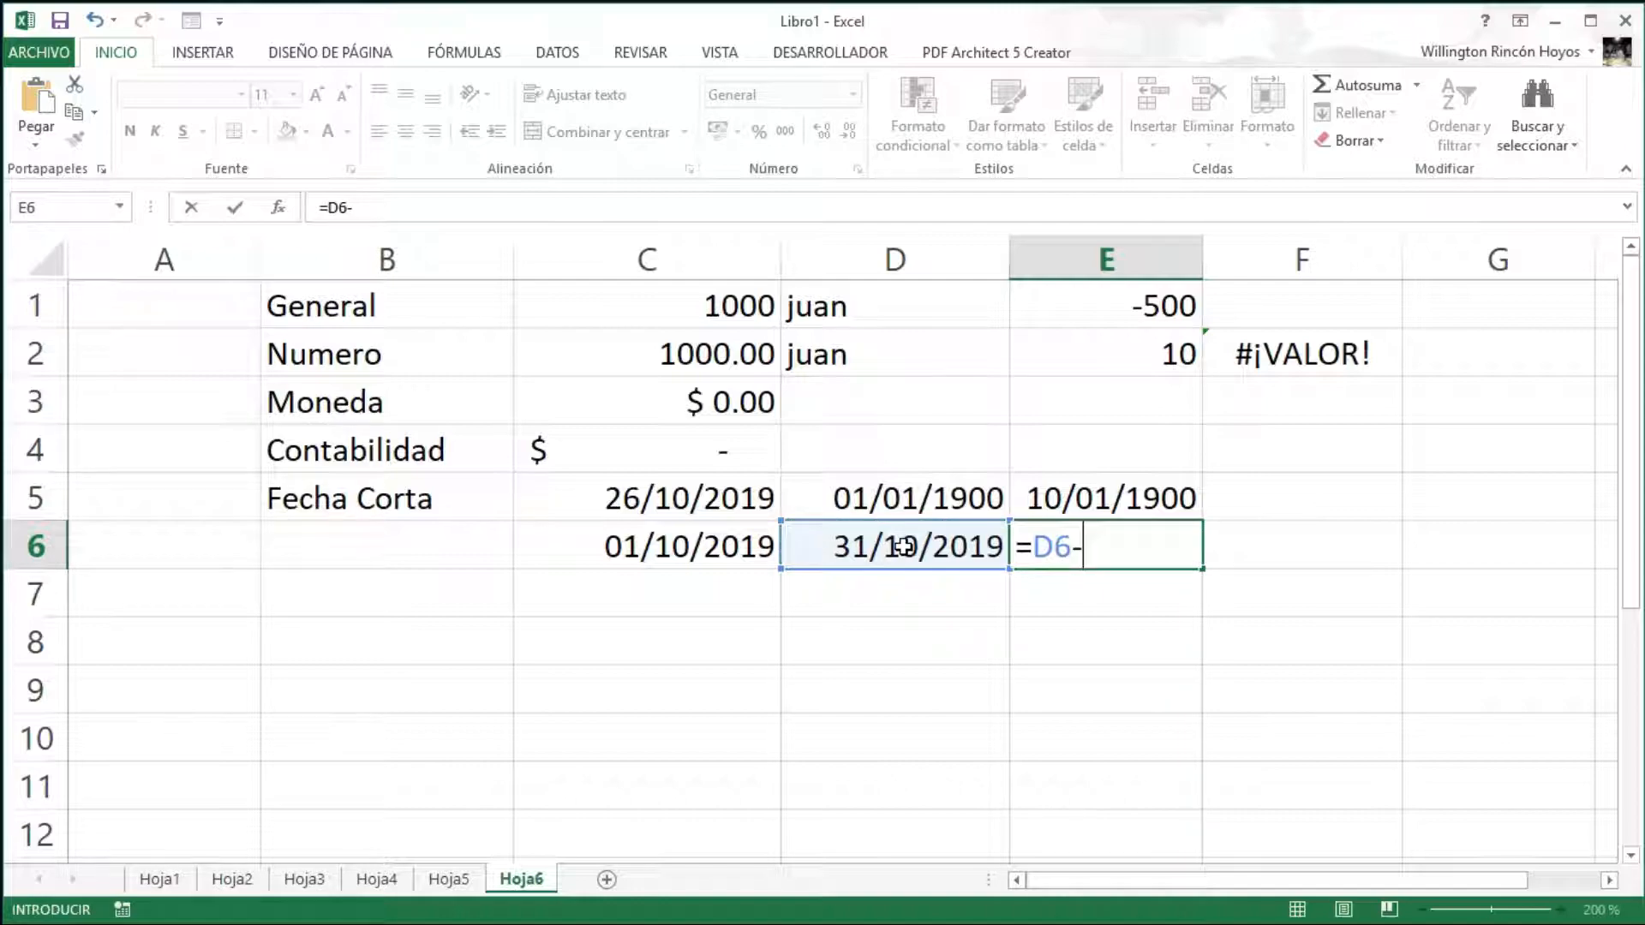
click(730, 546)
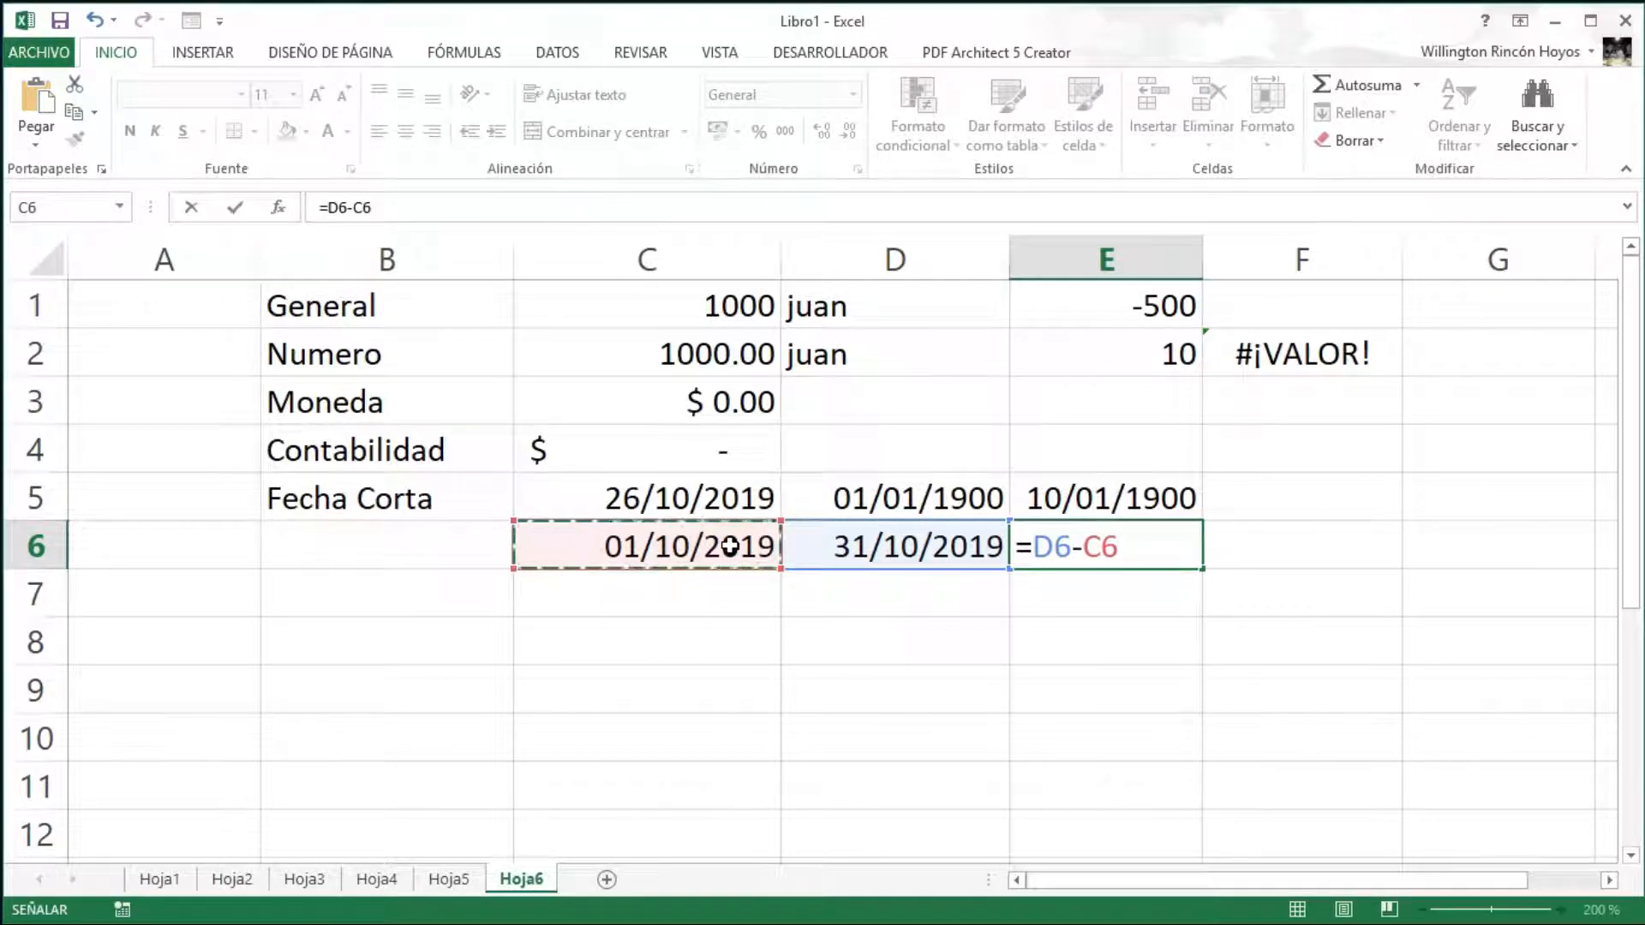
key(Return)
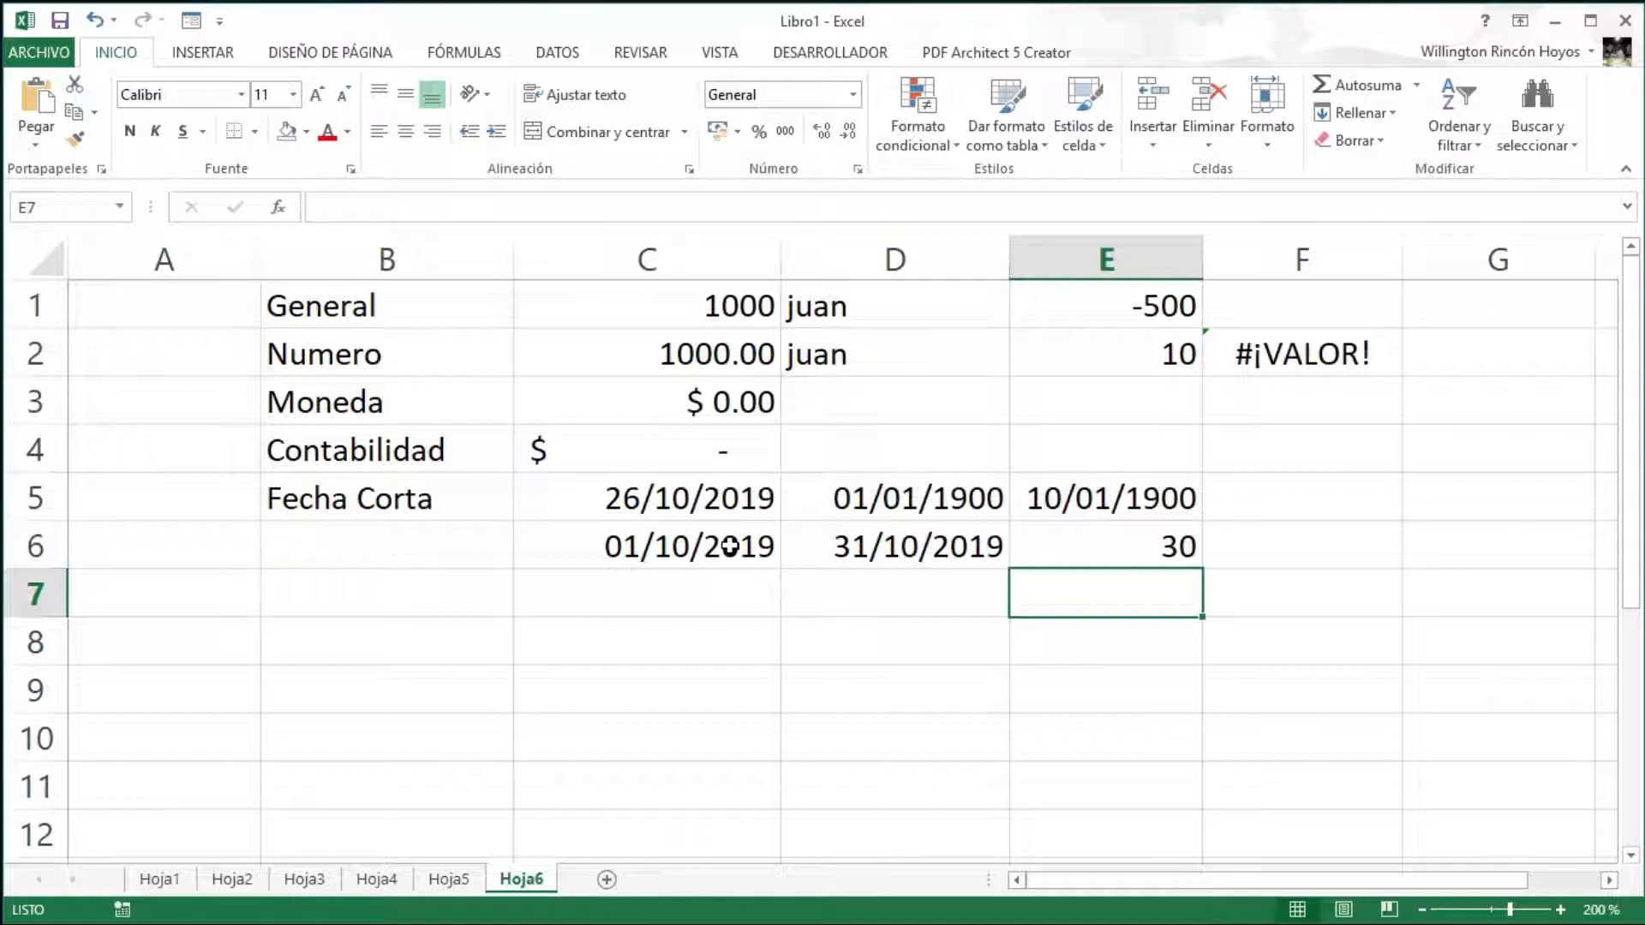
key(Up)
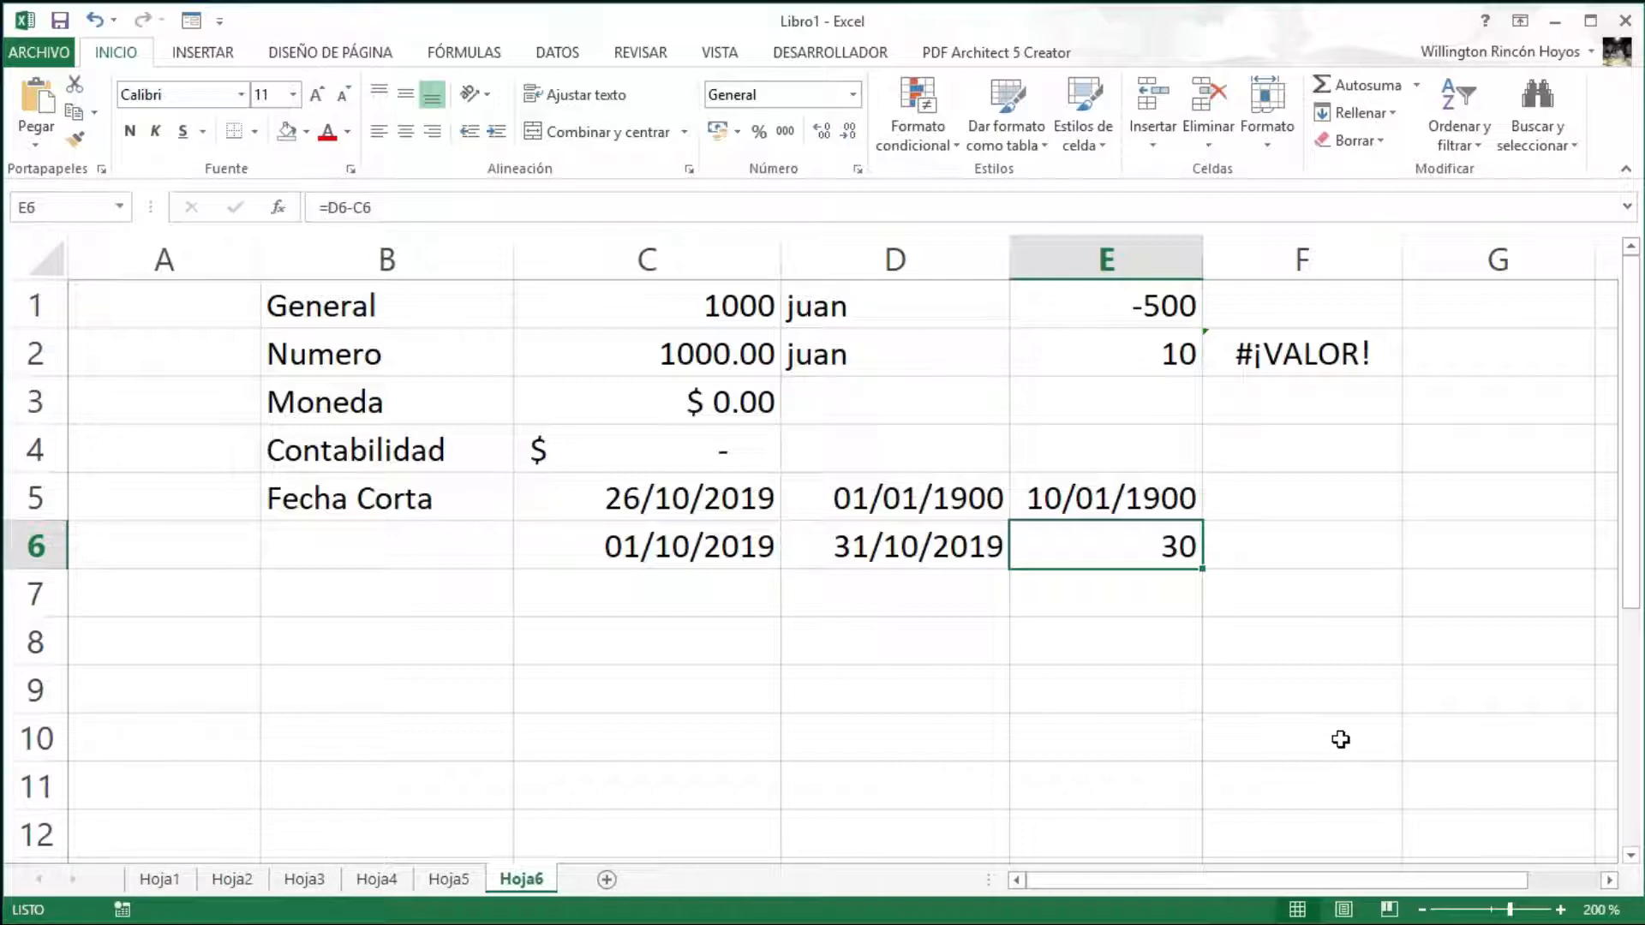
- Label B7 'Fecha Larga' and enter the date 26/10/2019 in C7
click(359, 590)
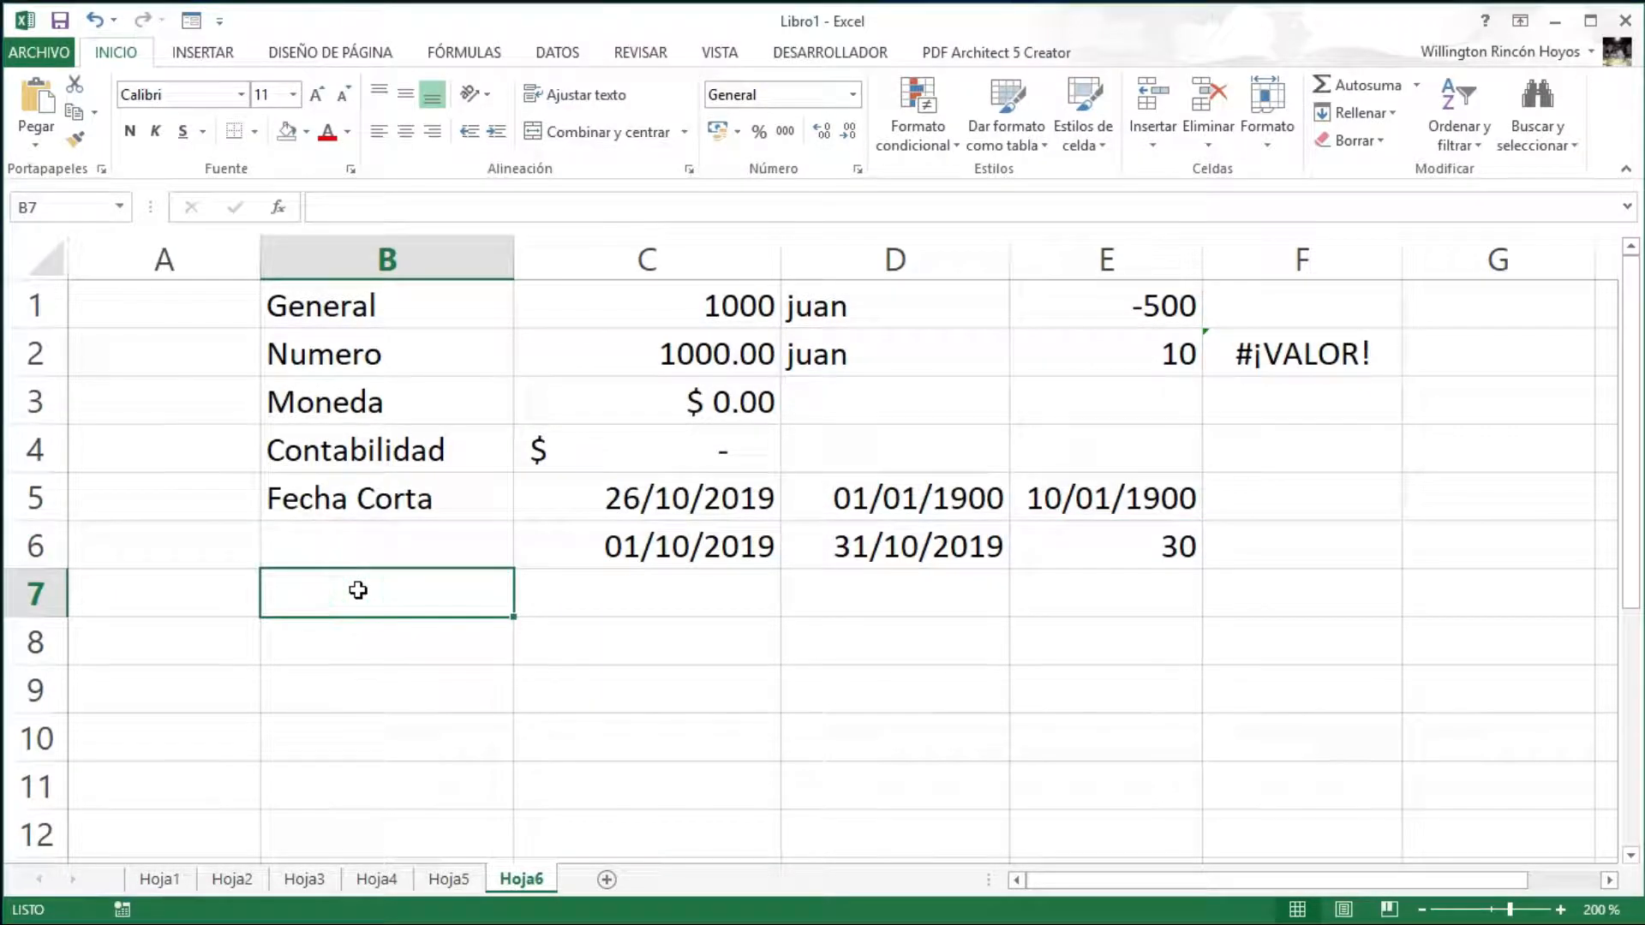
text(Fecha)
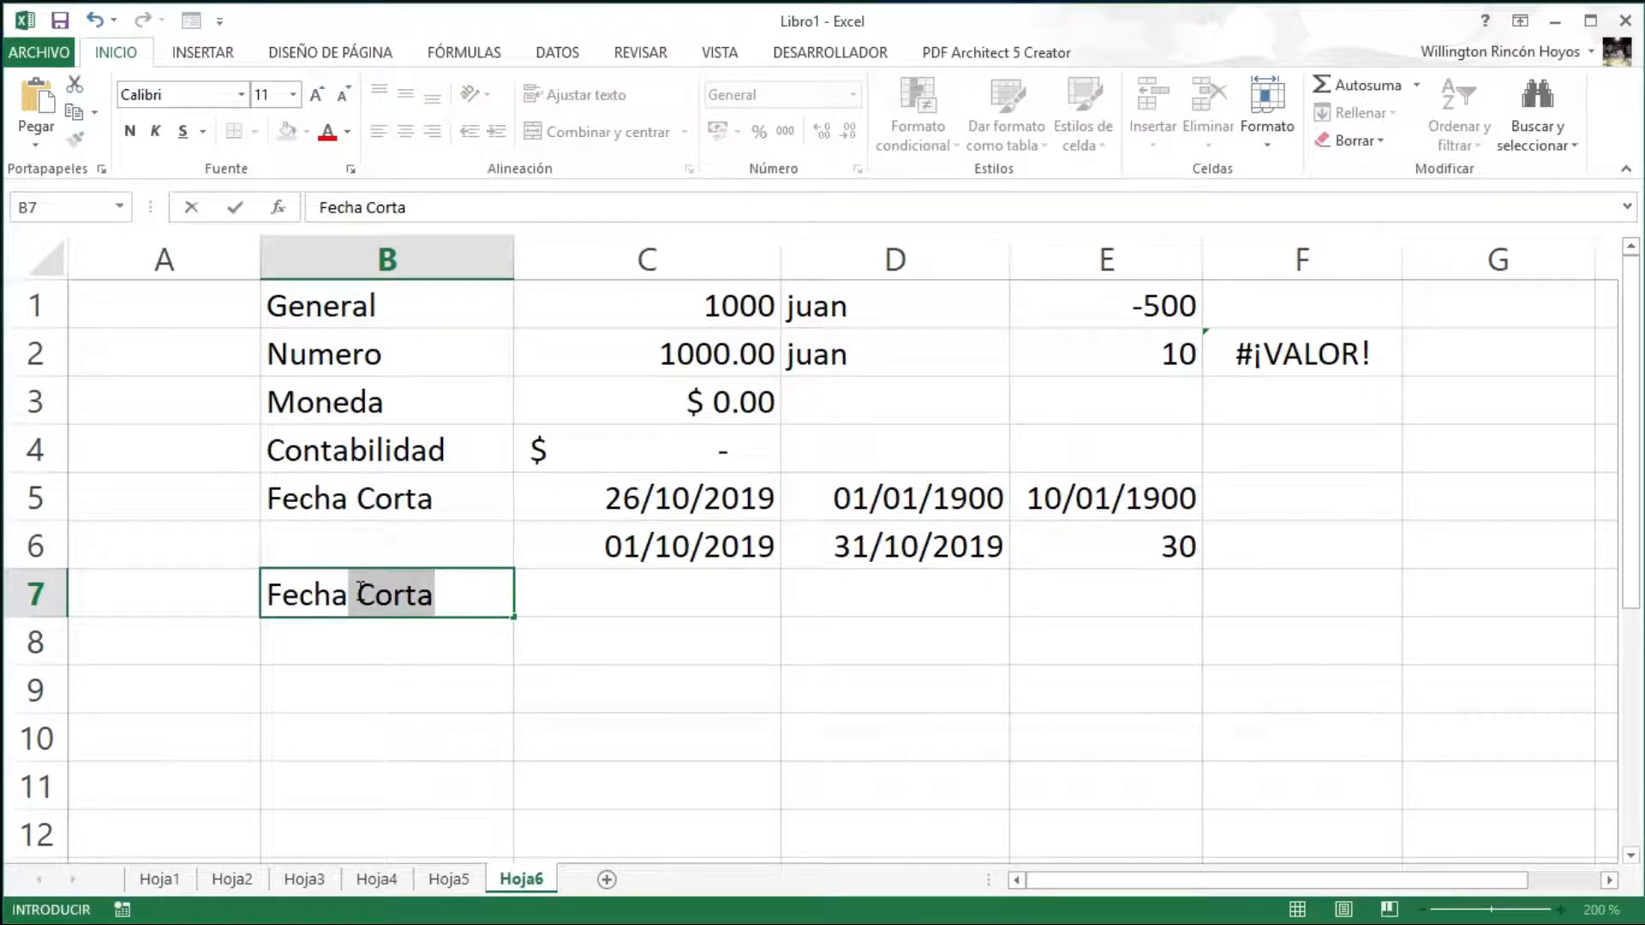
text(Larg)
key(BackSpace)
key(BackSpace)
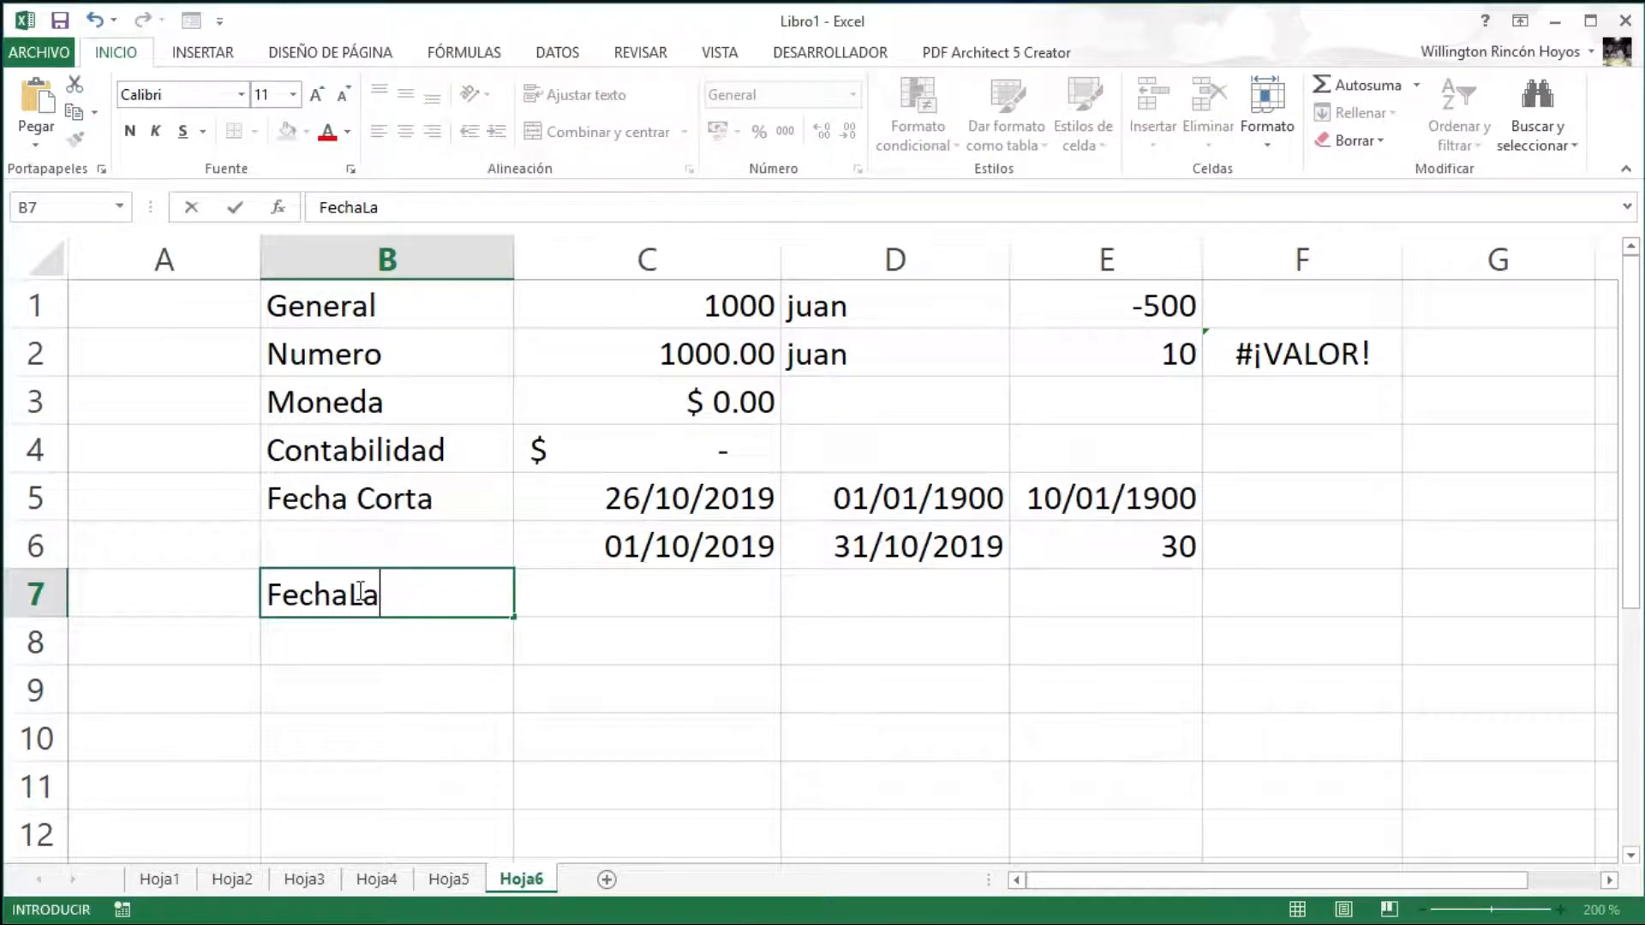
key(BackSpace)
key(BackSpace)
text(Larga)
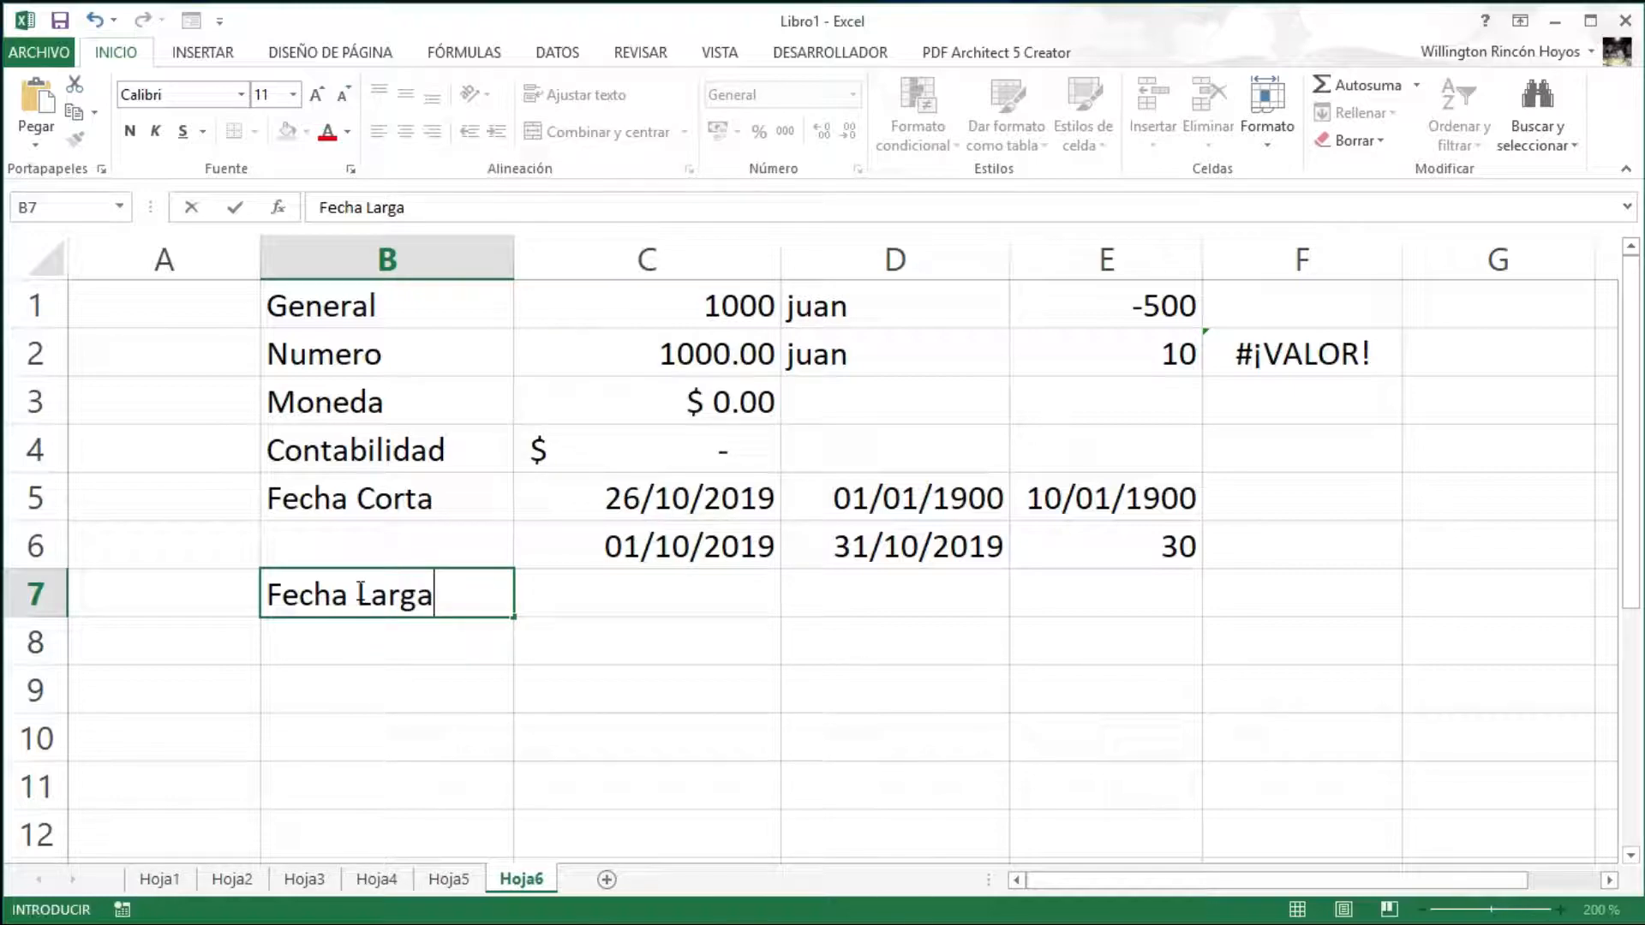
key(Return)
key(Up)
key(Right)
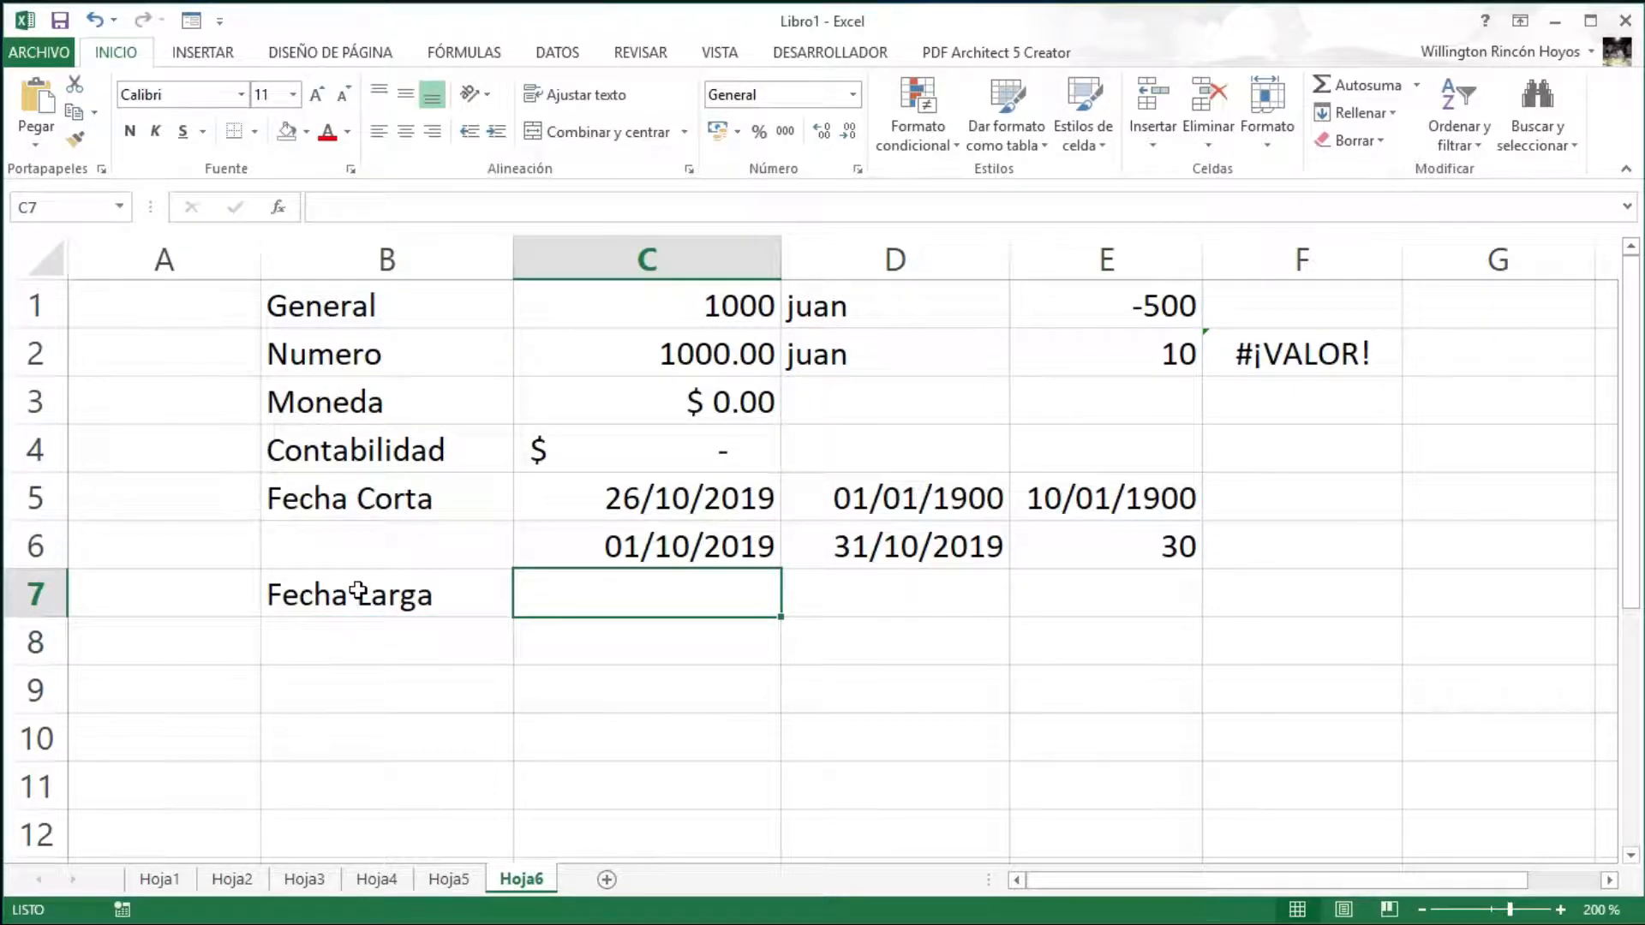
text(26/)
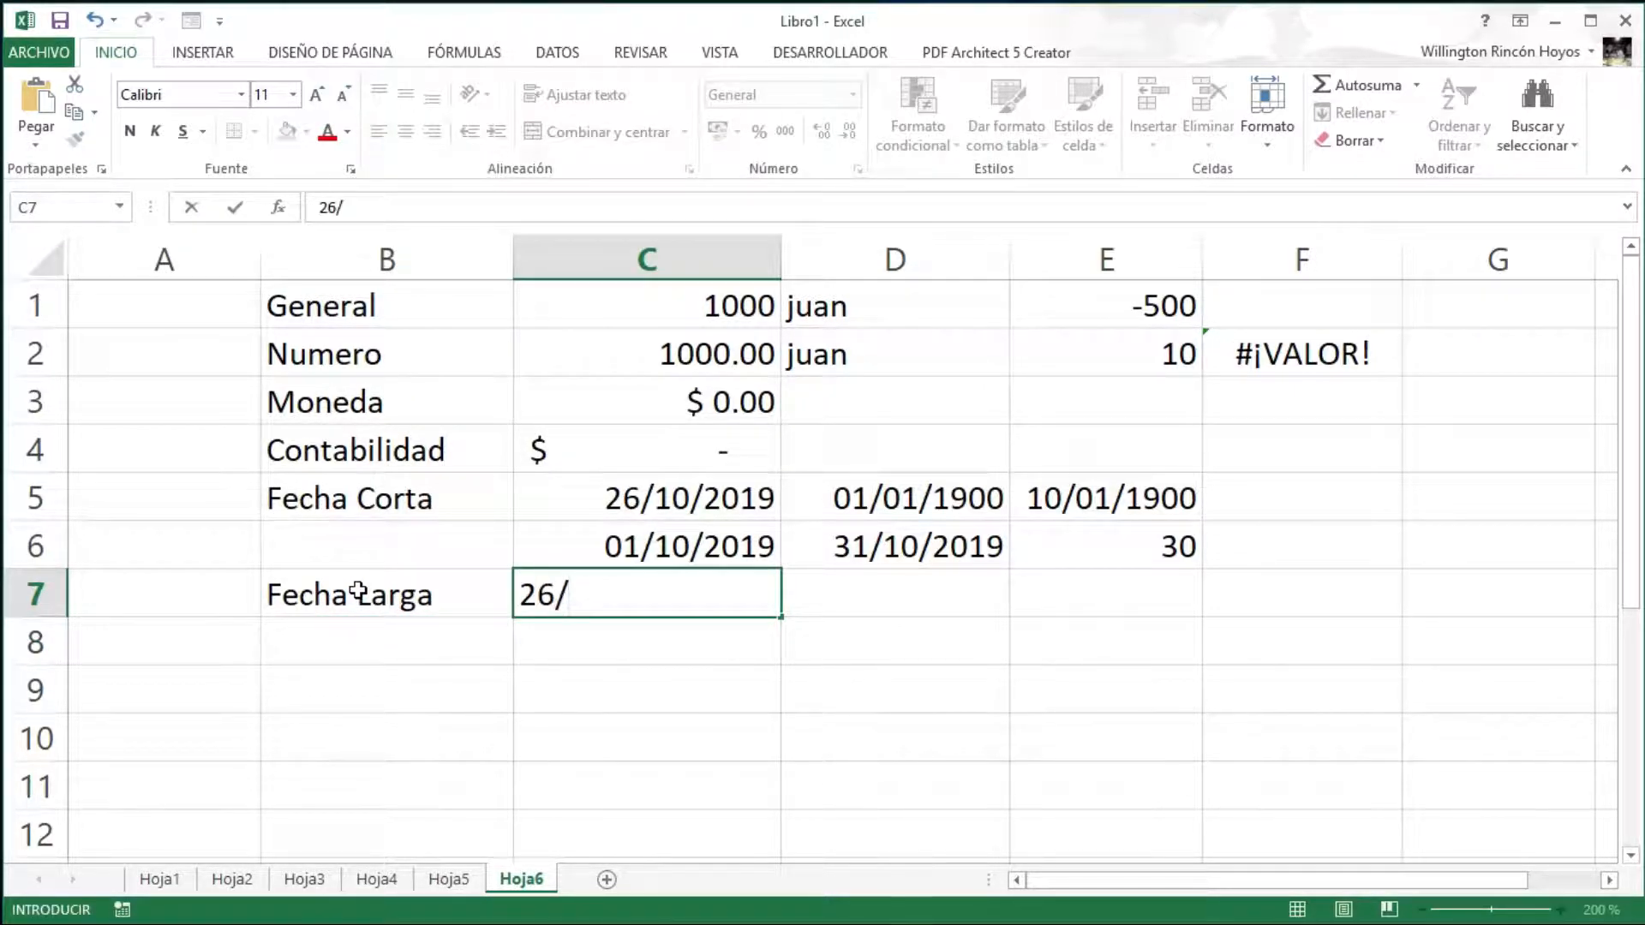
text(10/2019)
key(Return)
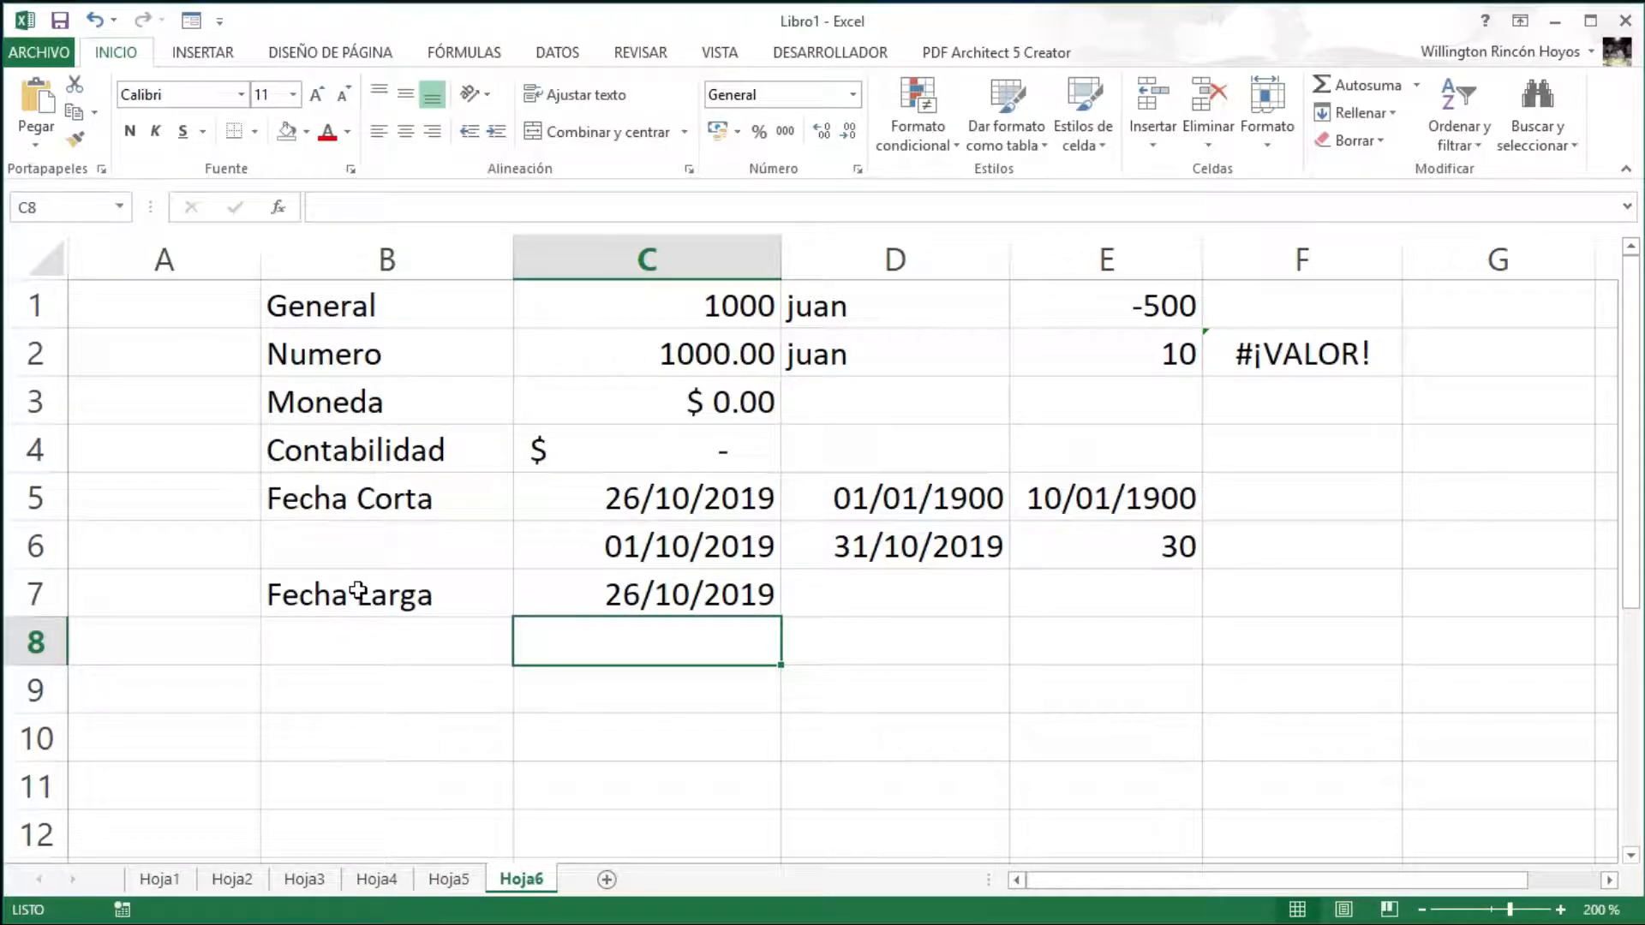
key(Up)
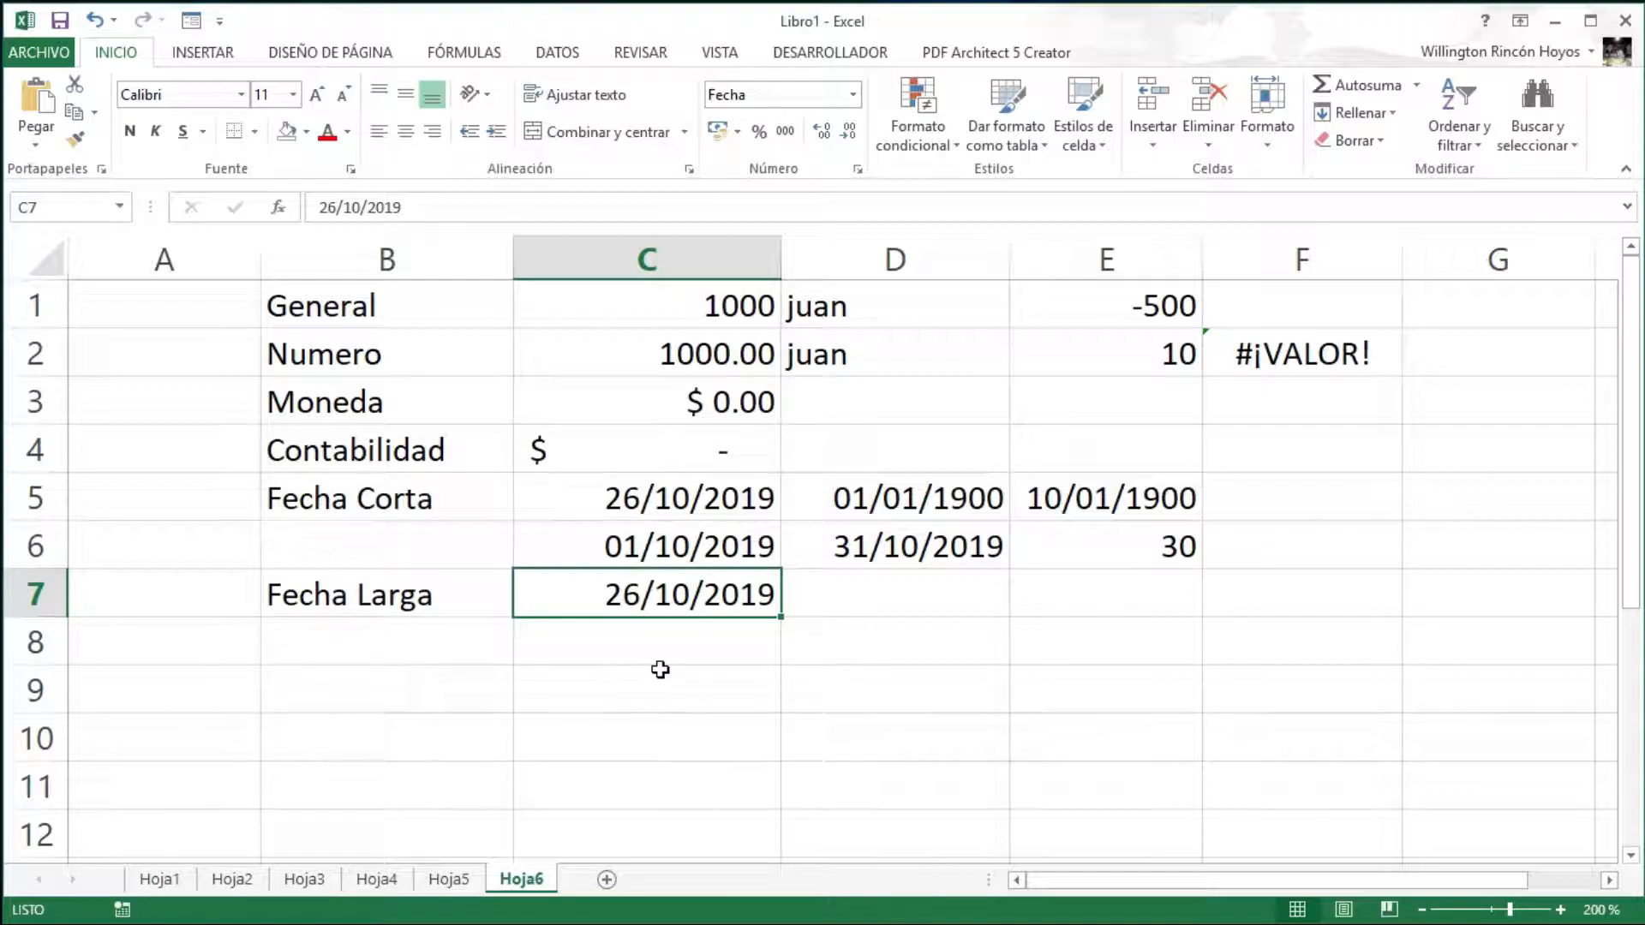
- Format C7 as Fecha larga, showing sábado, 26 de octubre de 2019, and widen column C
click(853, 96)
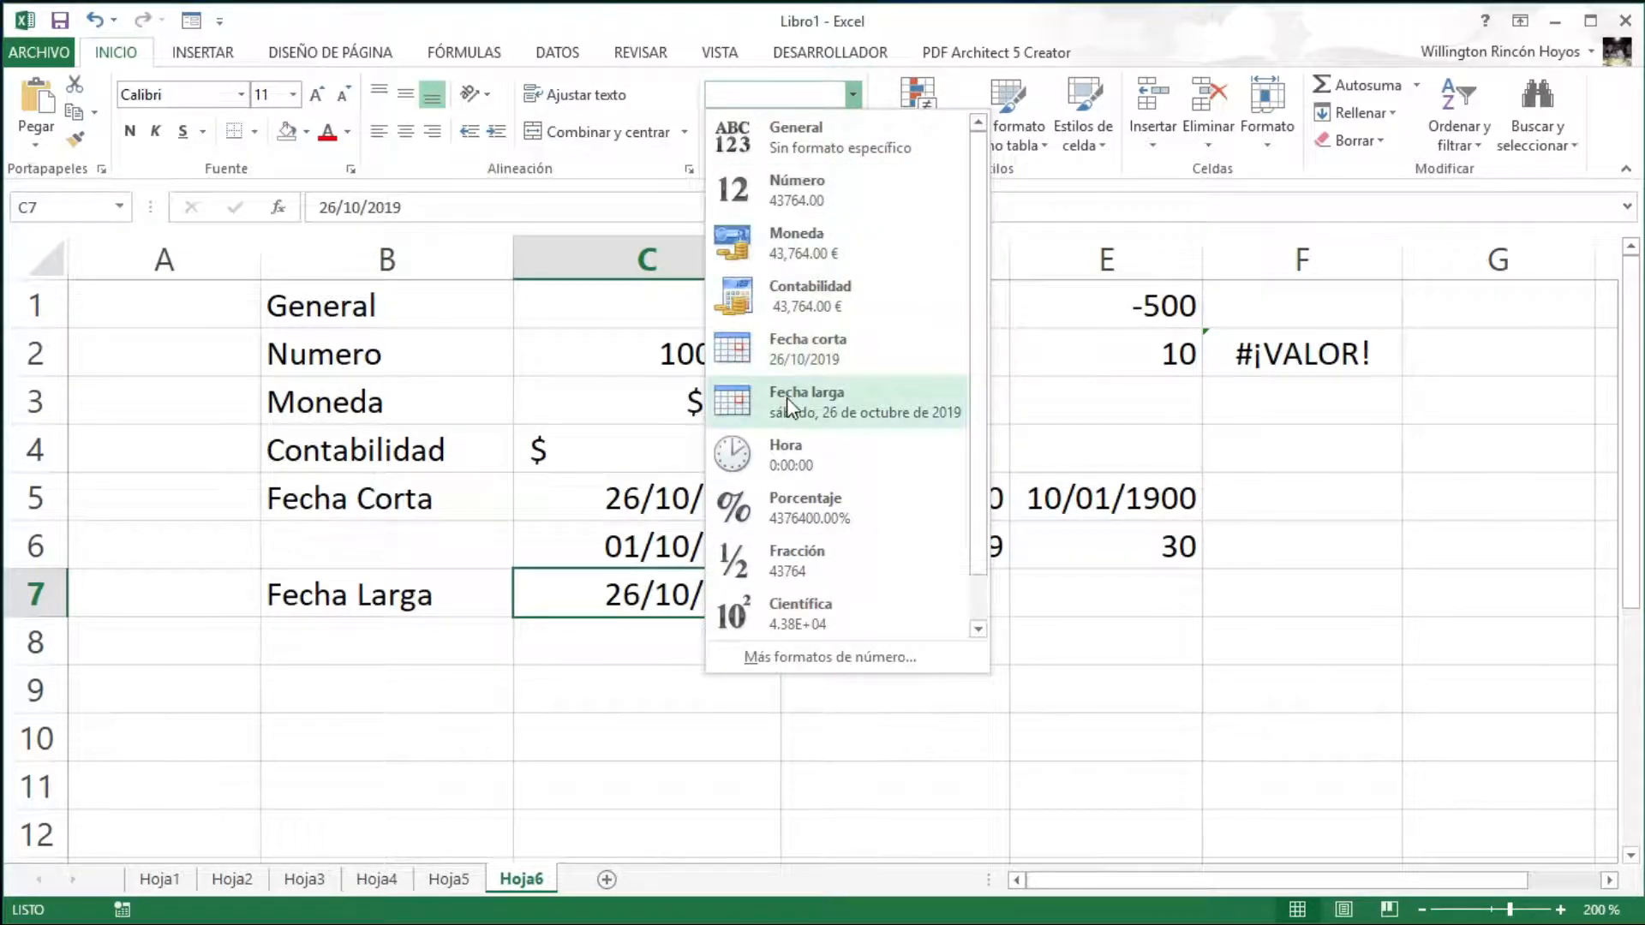
click(819, 398)
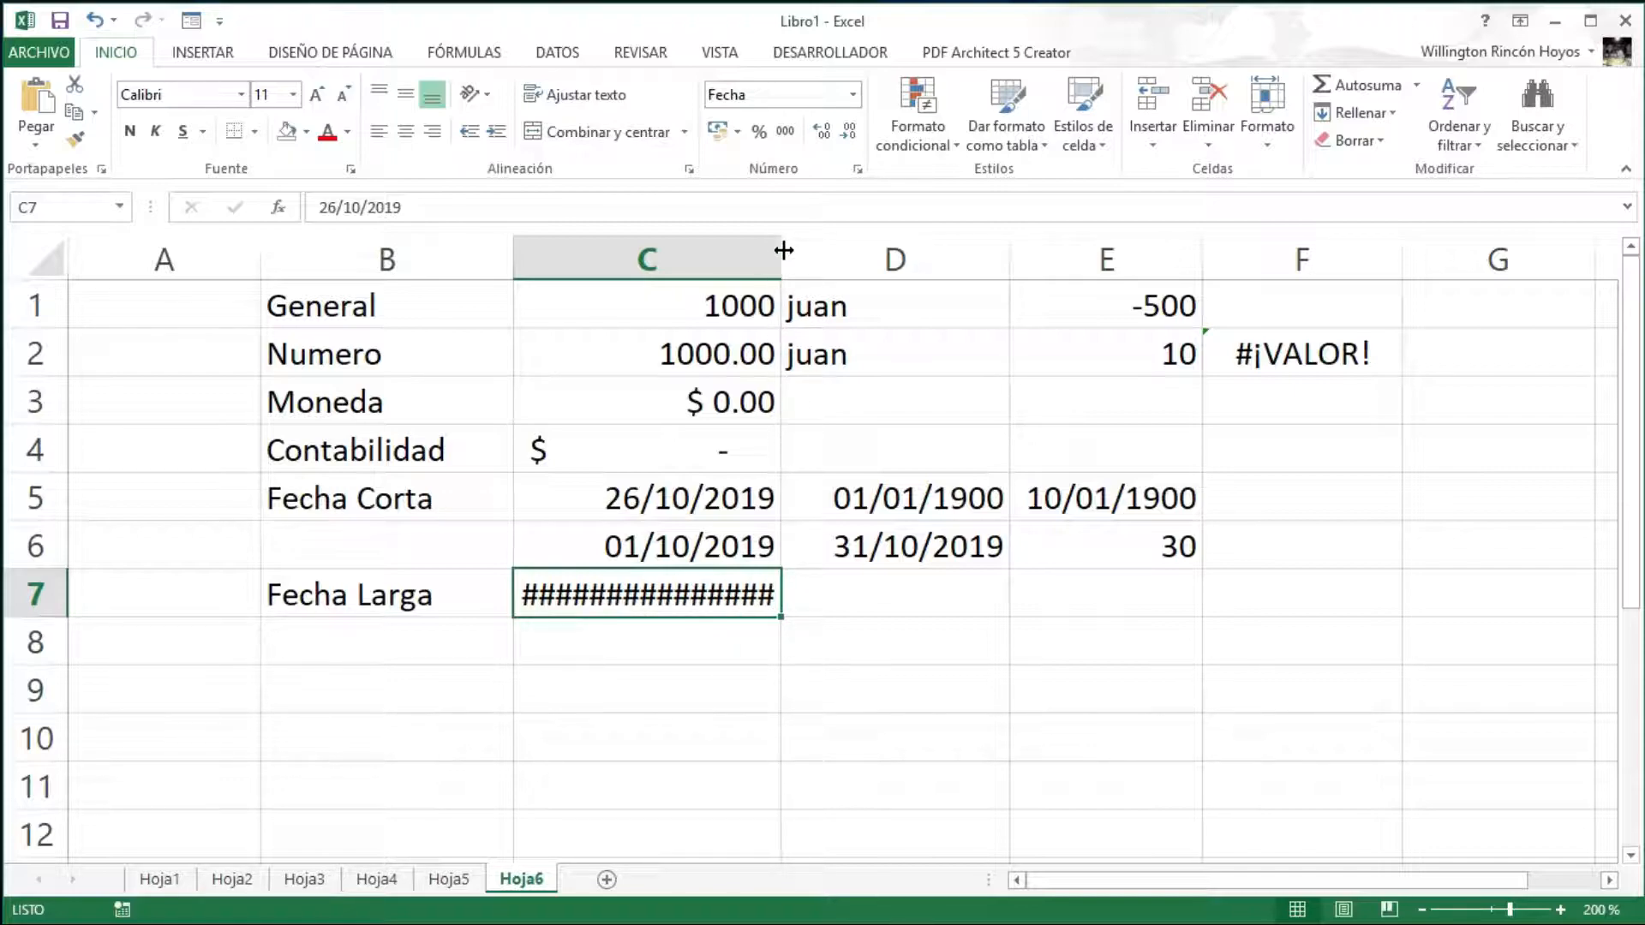
drag(783, 249, 1039, 265)
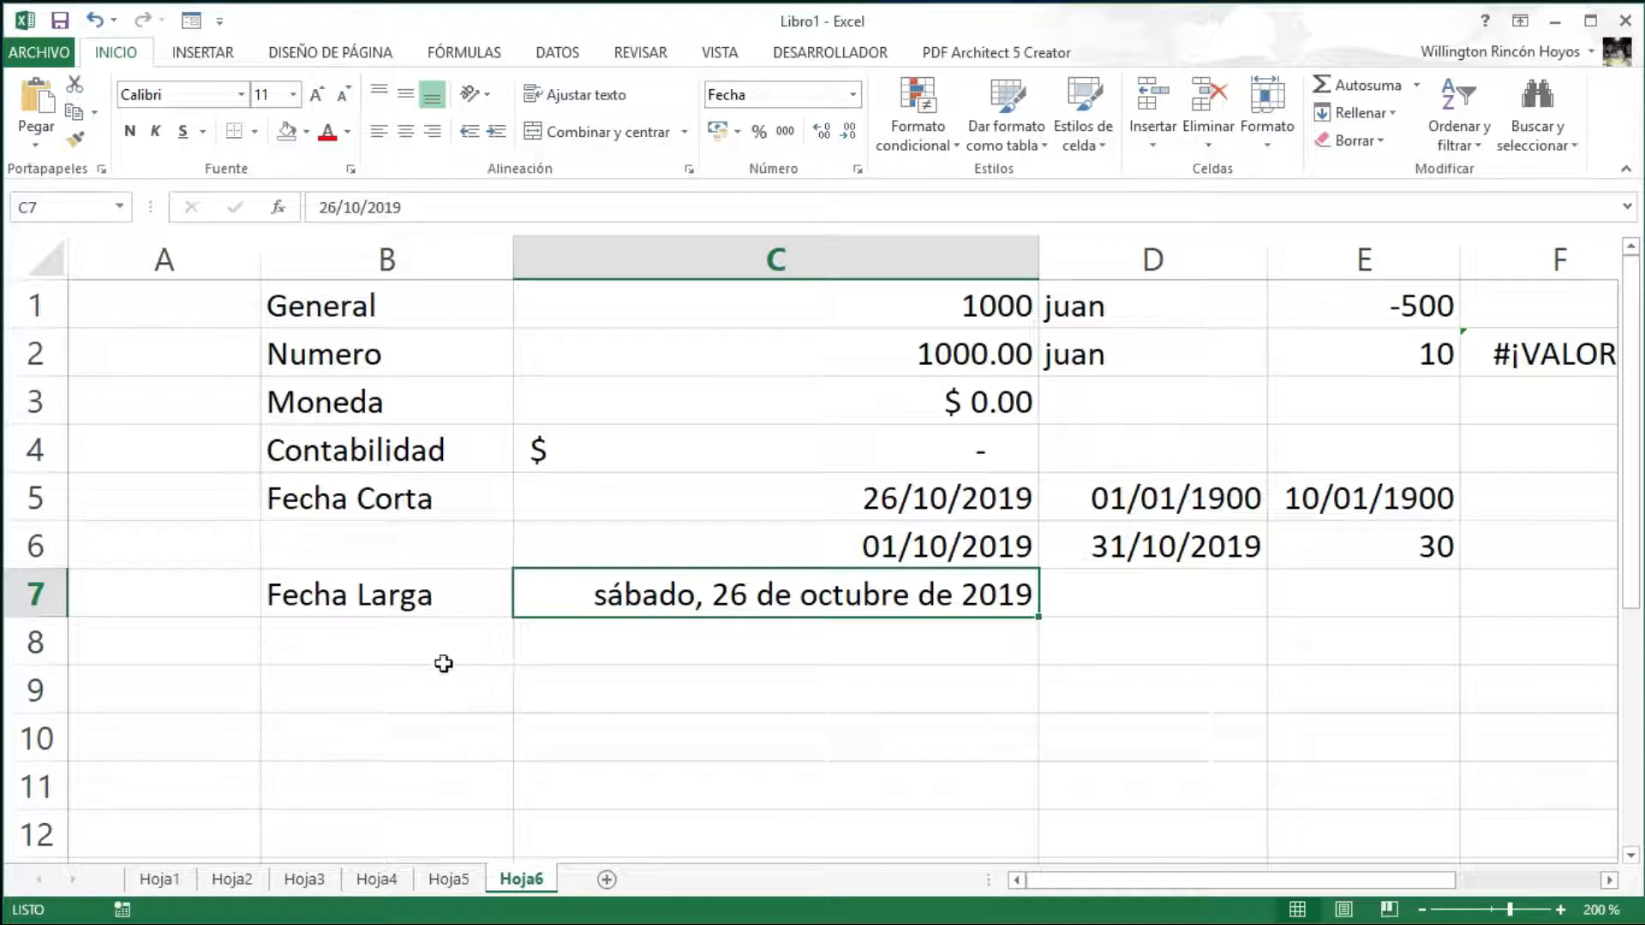
- Label B8 'Hora'
click(371, 654)
text(Hora)
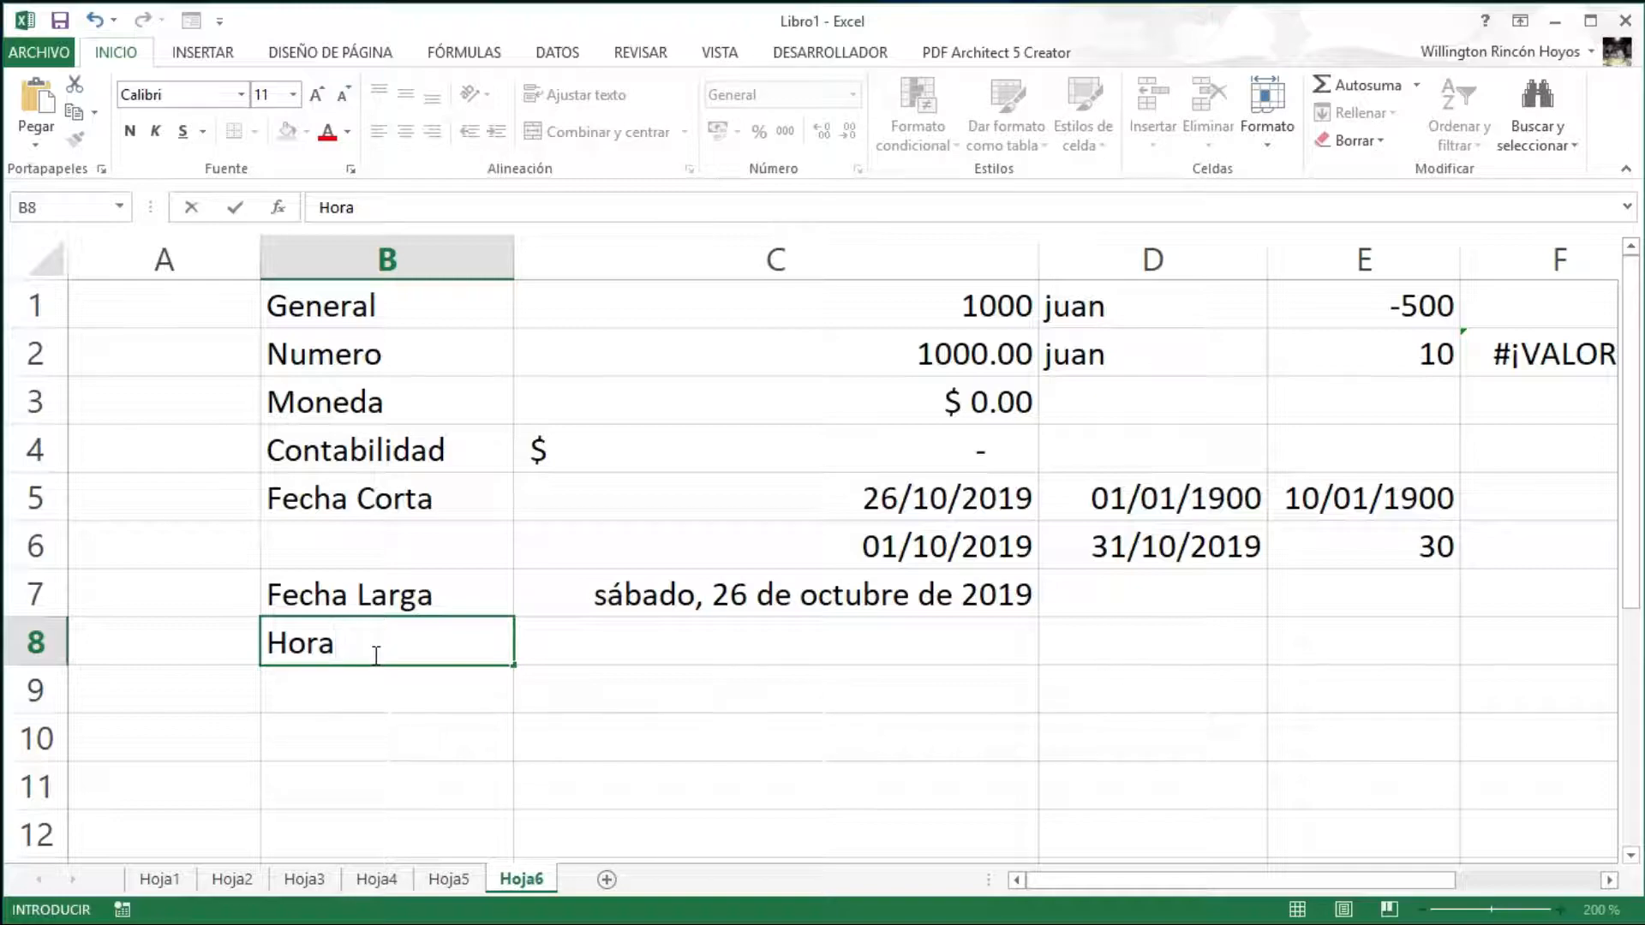
key(Return)
key(Up)
key(Right)
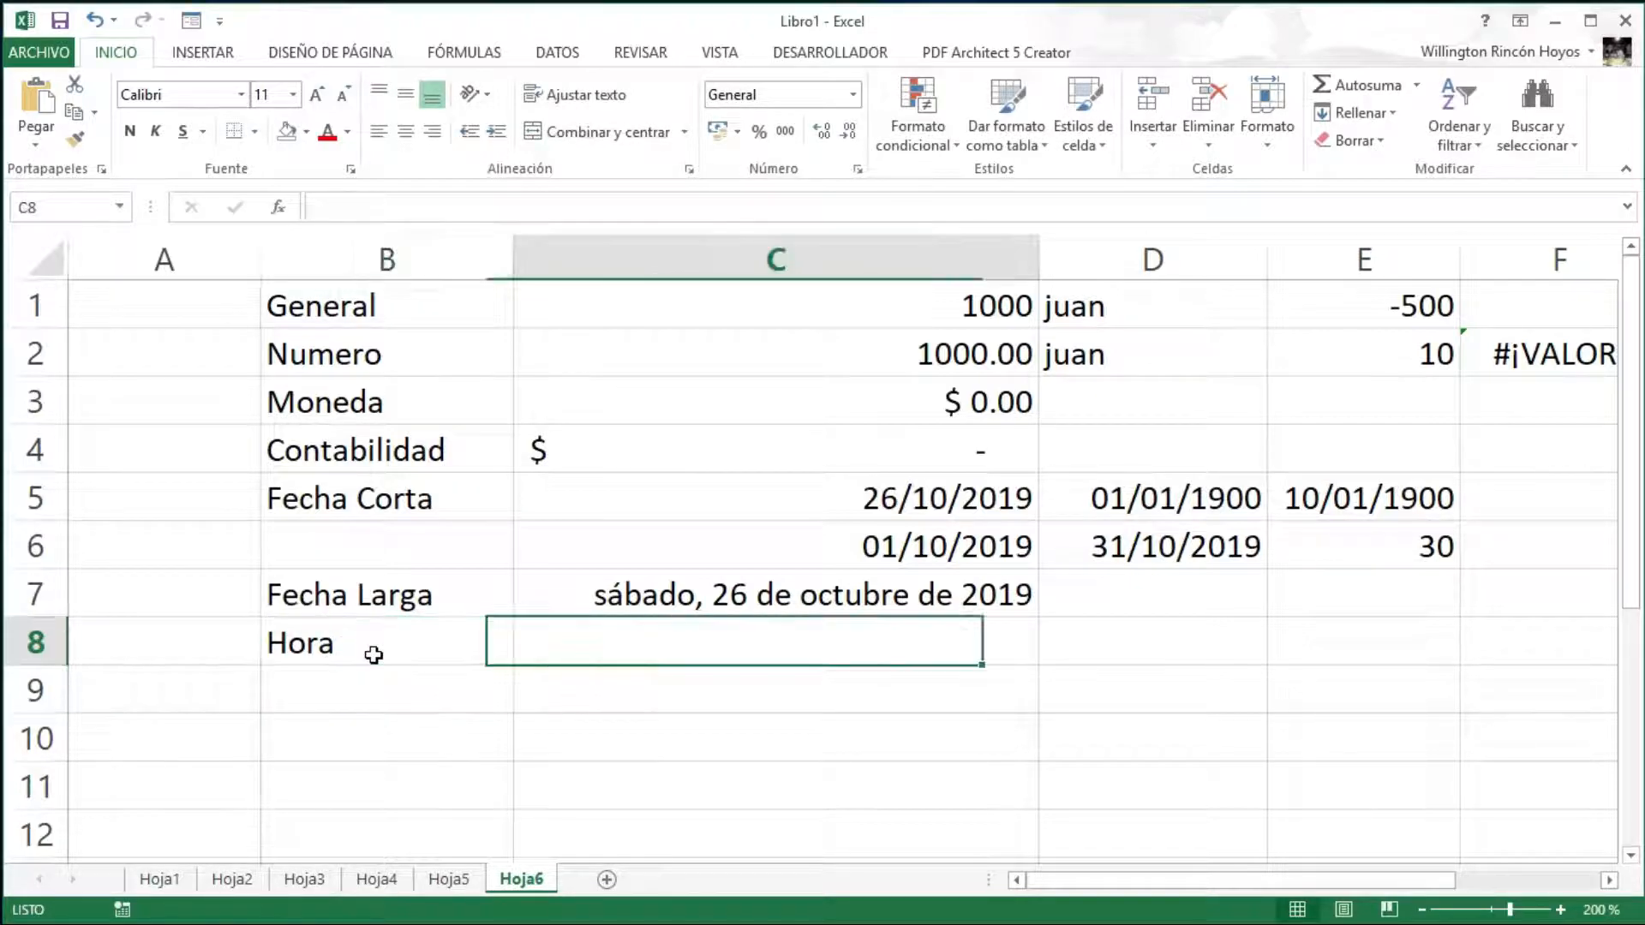
- Enter 1000 in C8 and apply the Hora time format to it
click(852, 92)
click(852, 93)
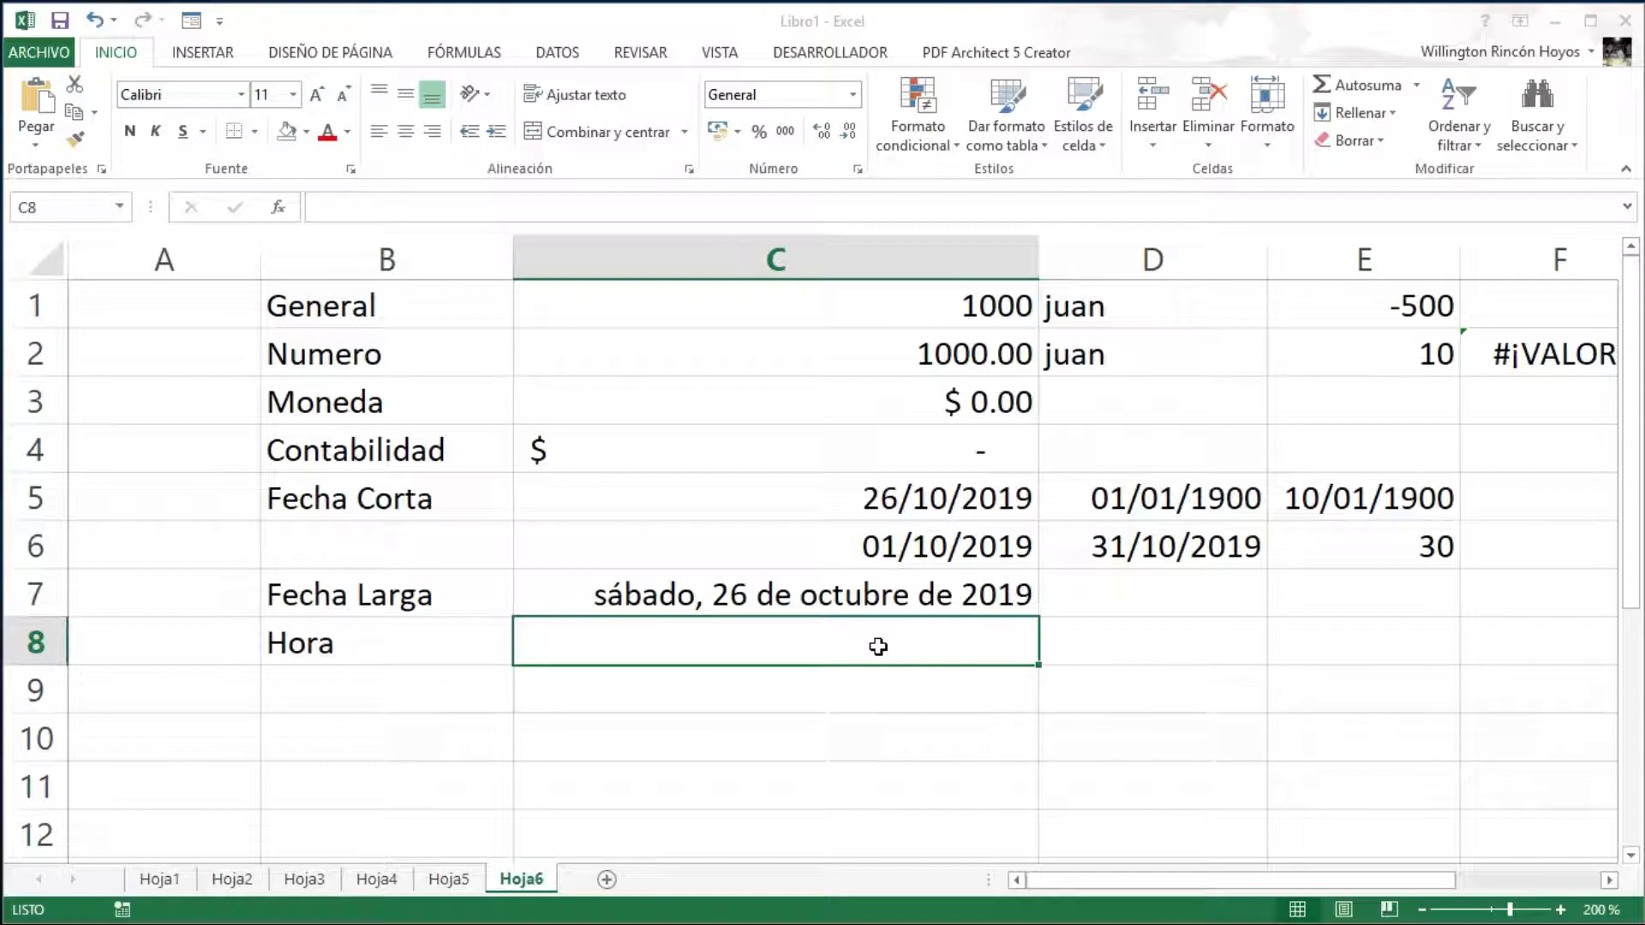
text(1000)
key(Return)
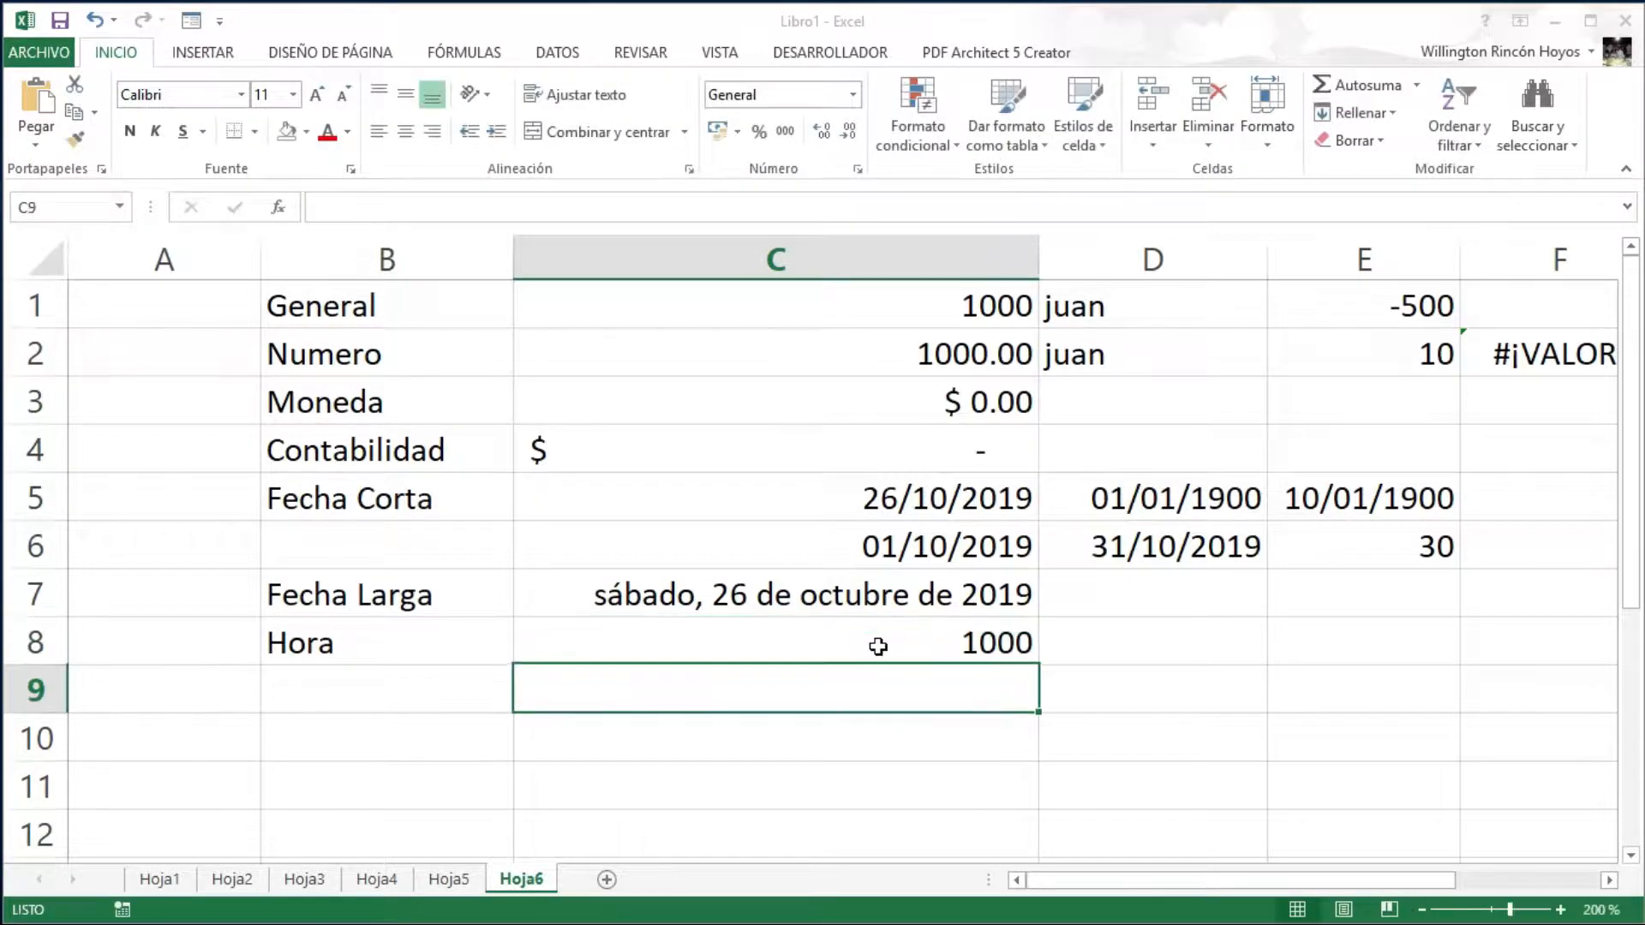
click(876, 644)
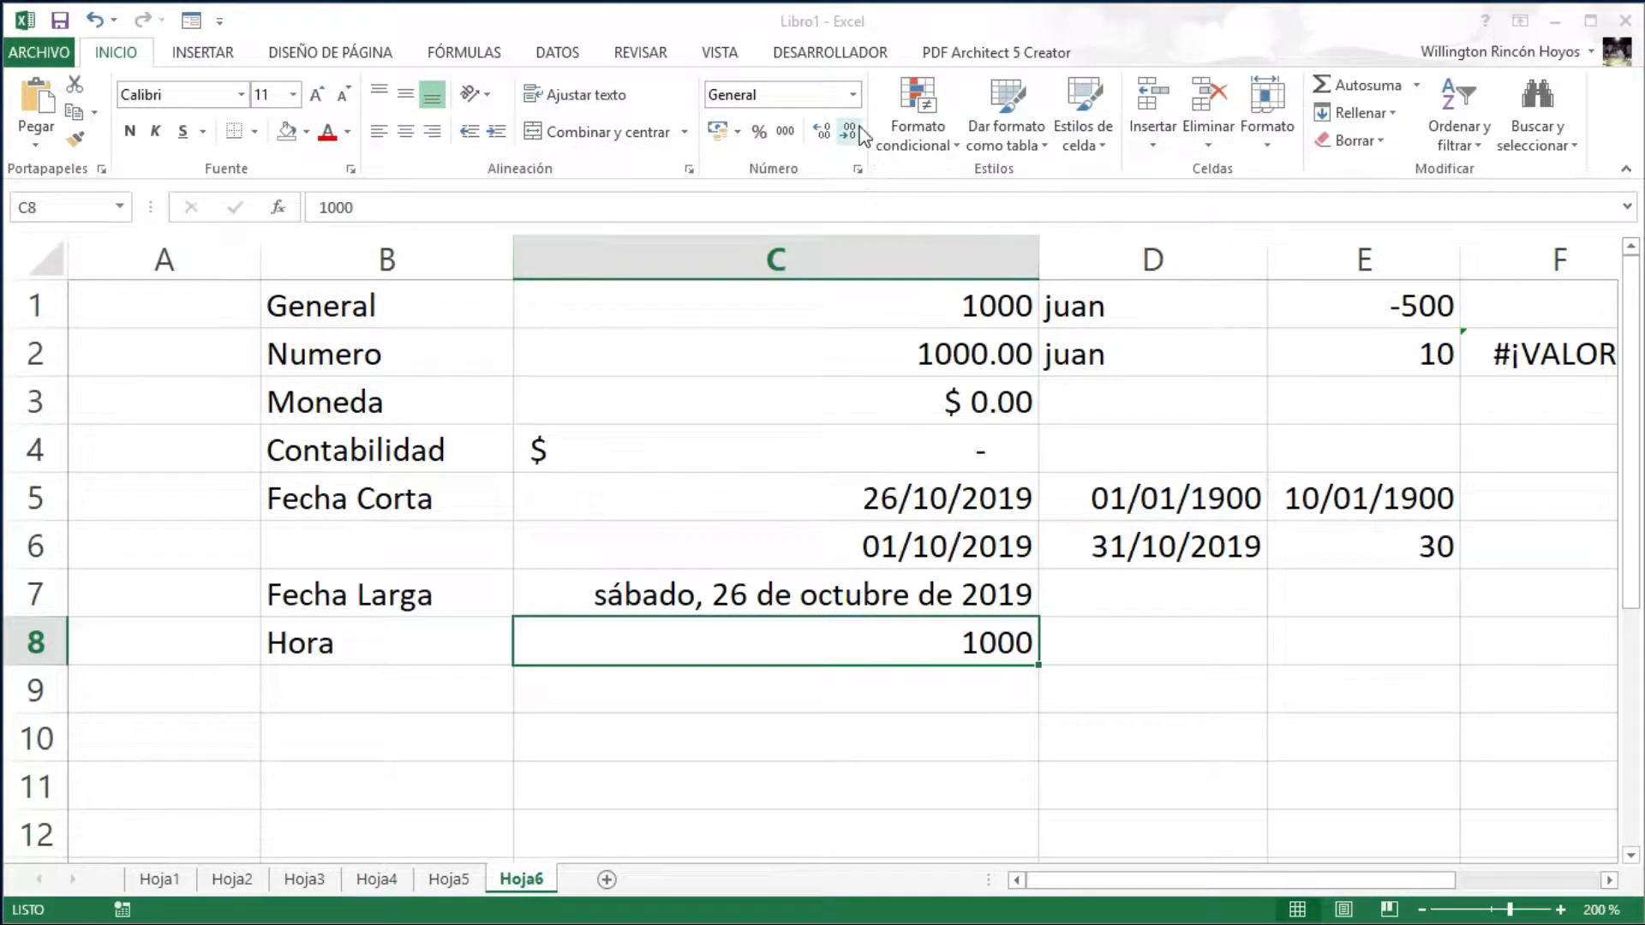
click(853, 94)
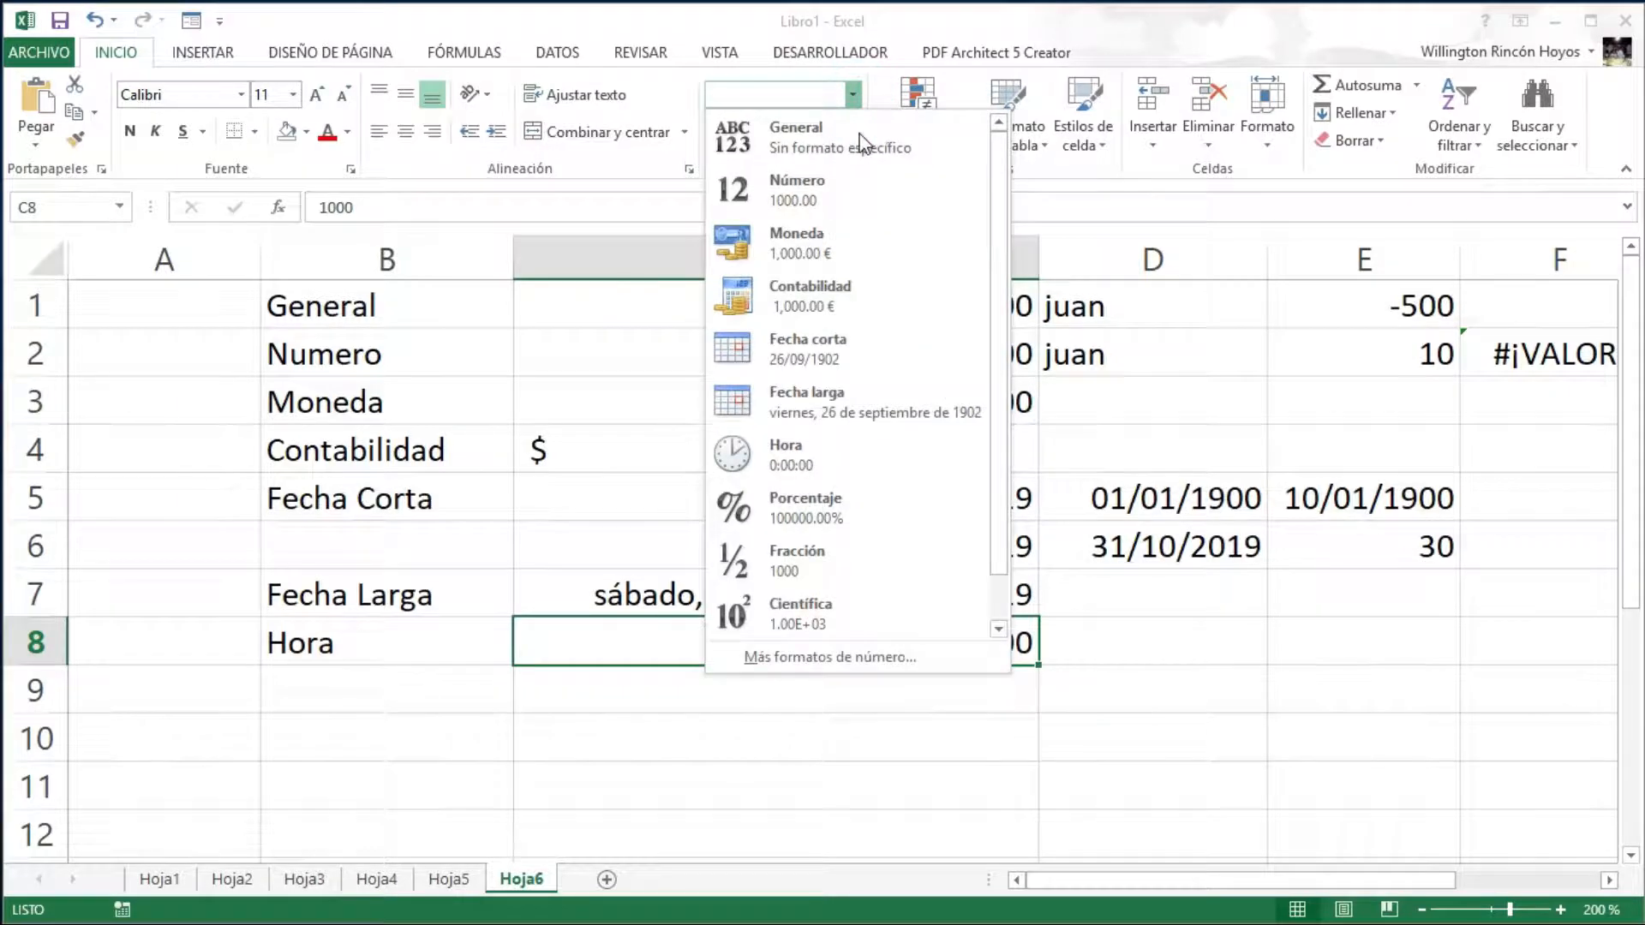
click(785, 457)
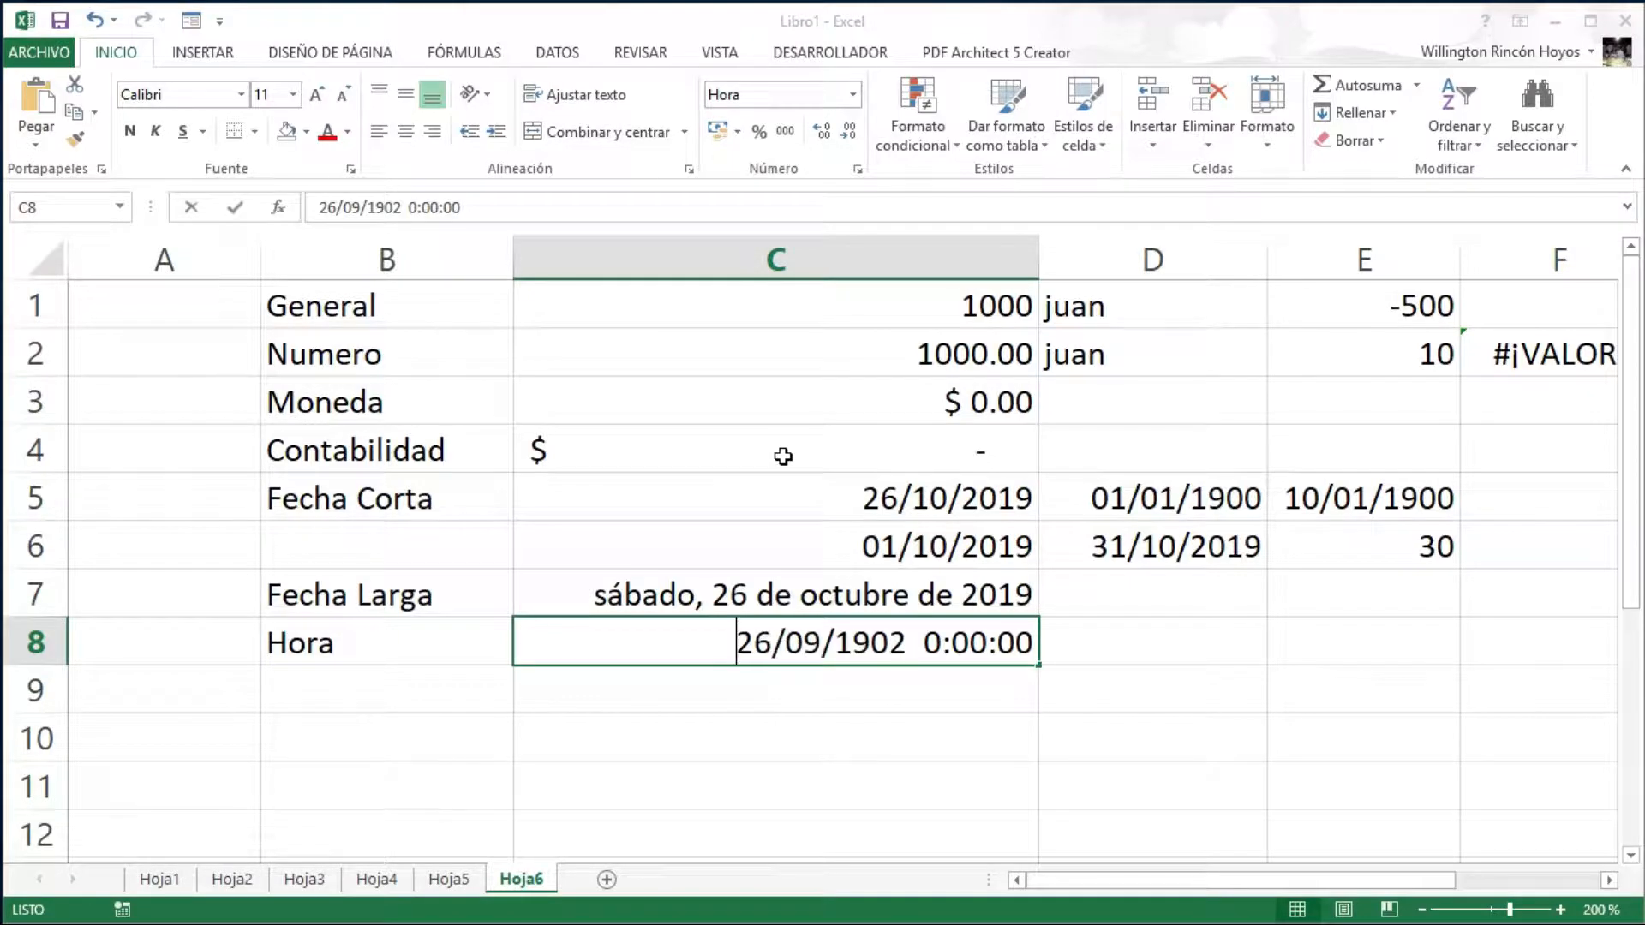
- Try 20000 in C8, then replace it with the time 10:50
text(20000)
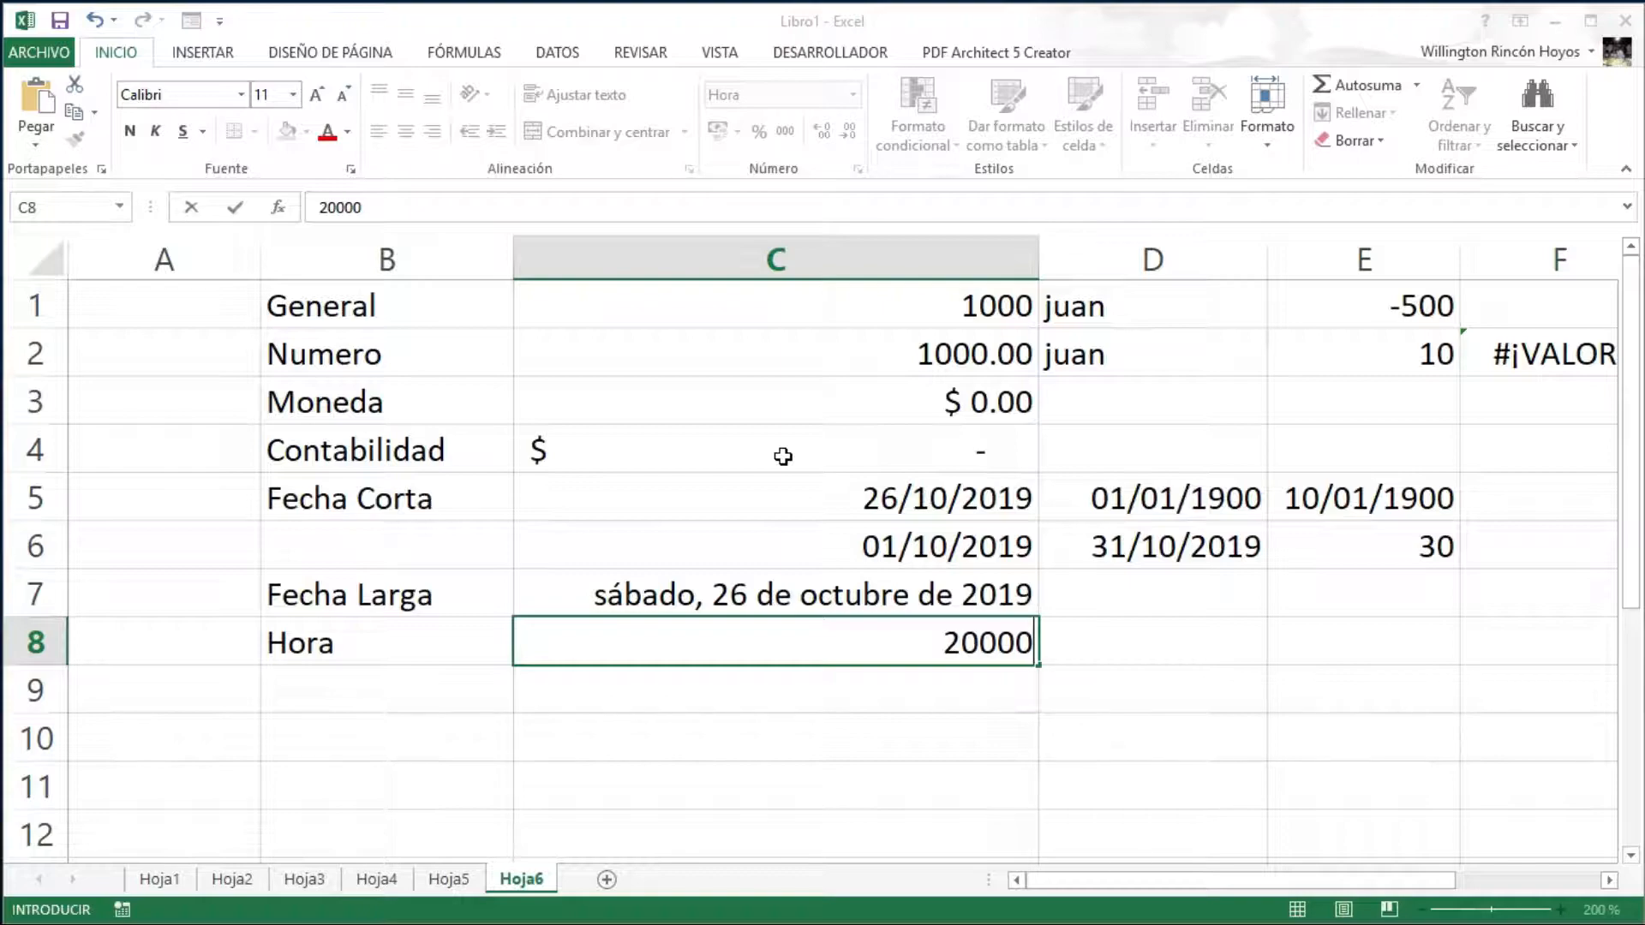
key(Return)
key(Up)
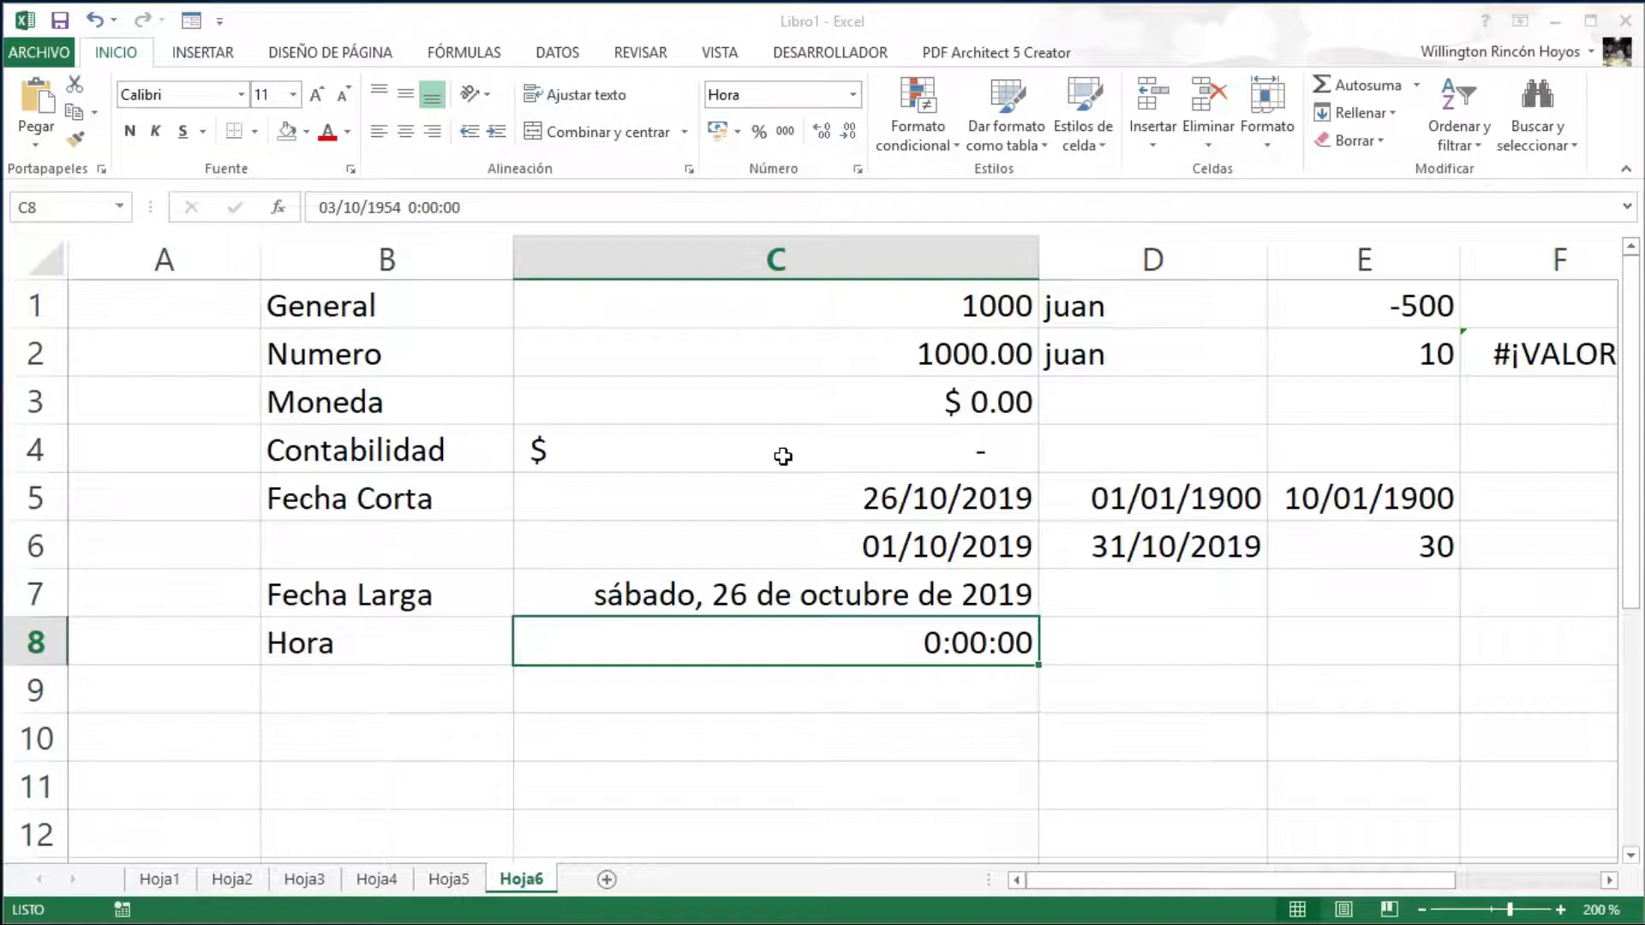
text(10)
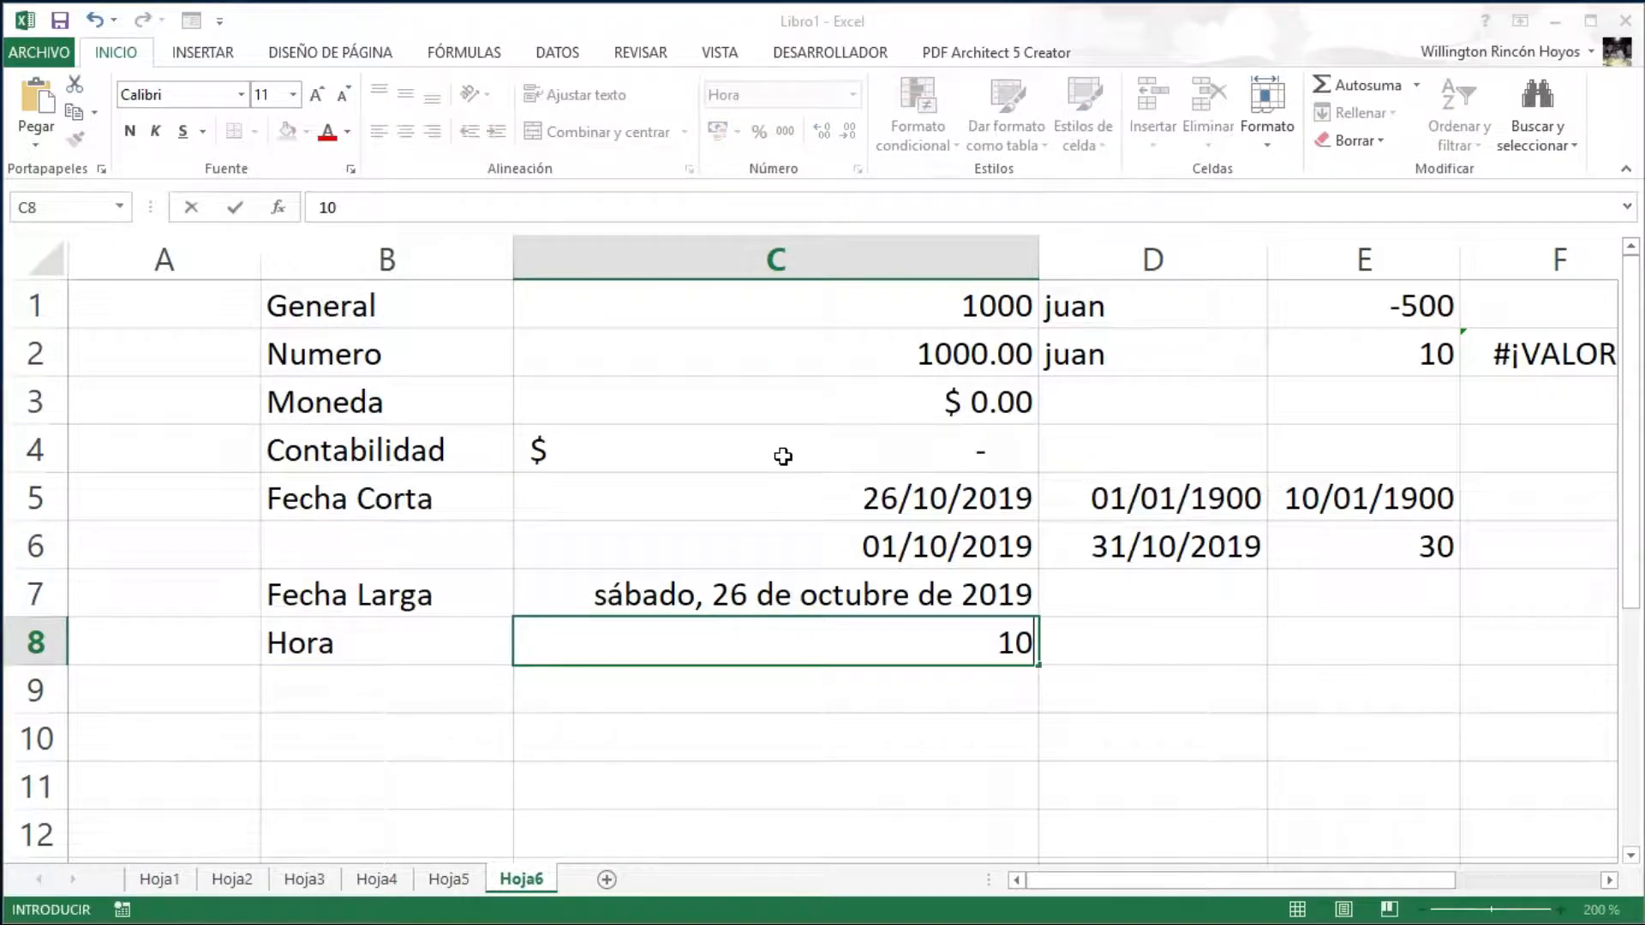
text(:50)
key(Return)
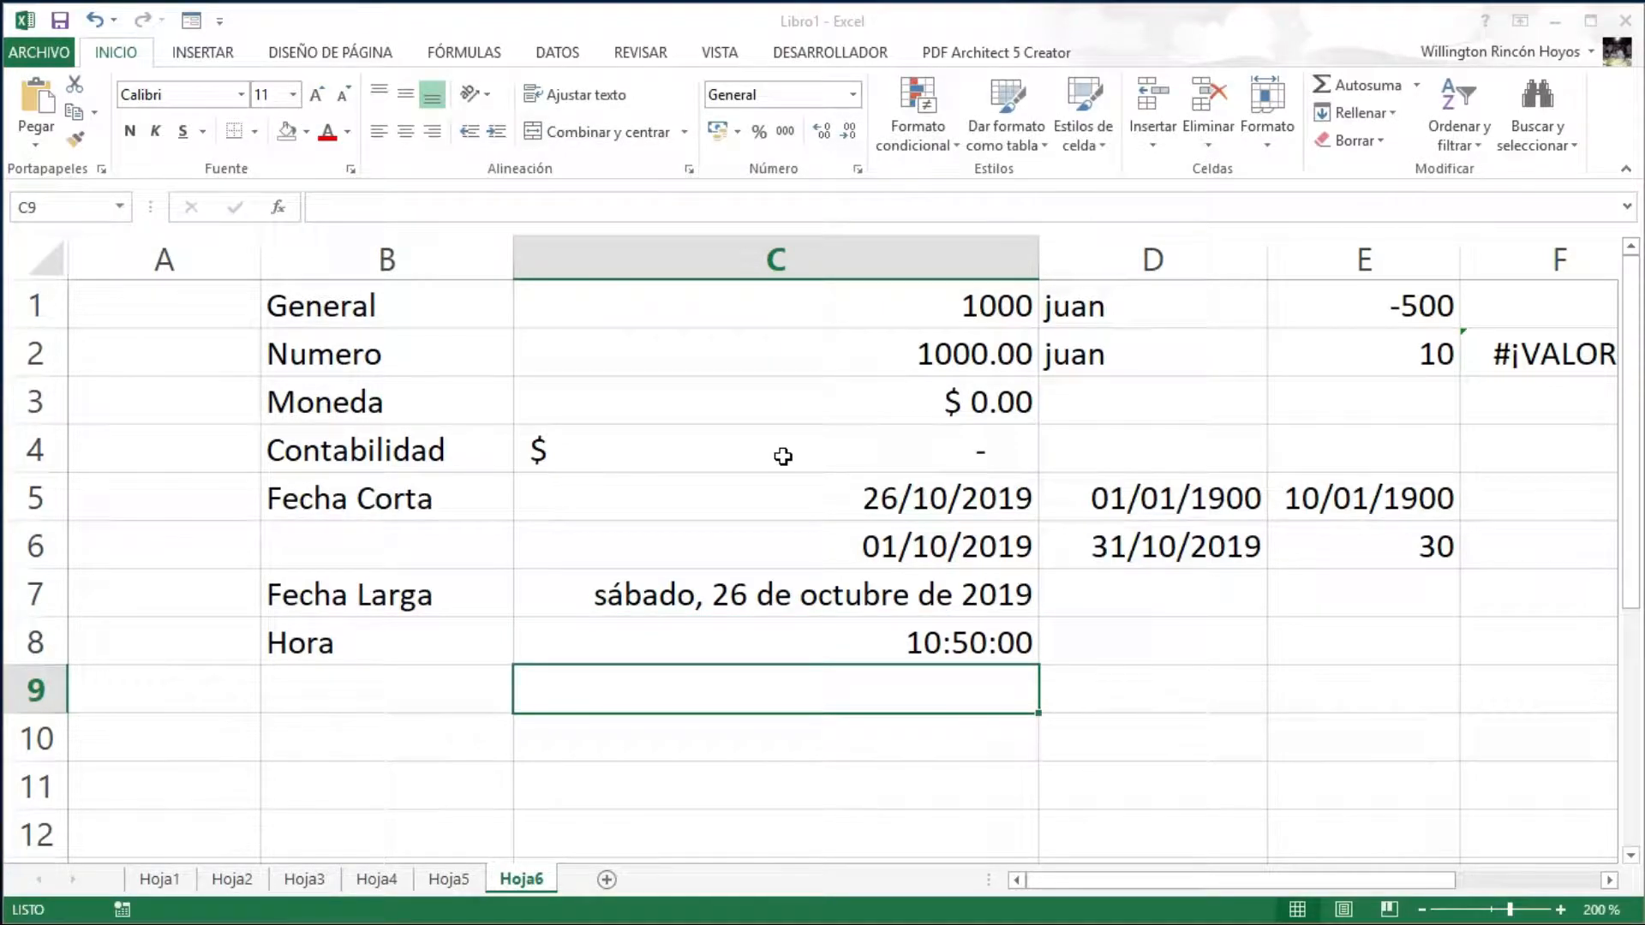
key(Up)
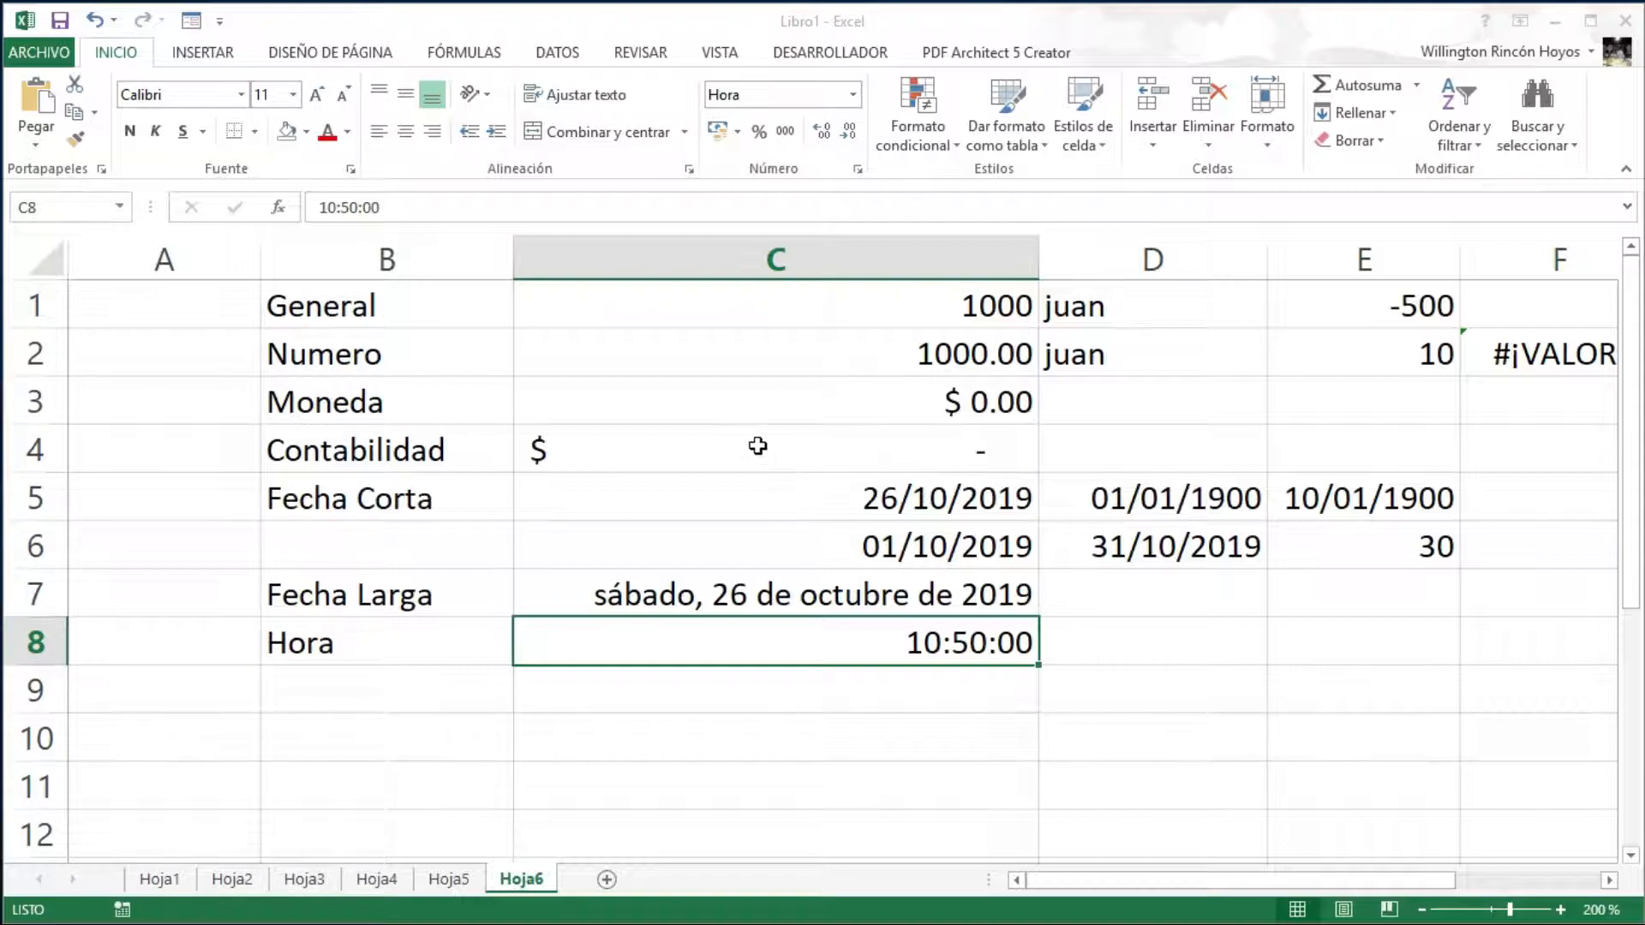
- Change C8's time format to the 13:30 hours-and-minutes style
click(860, 170)
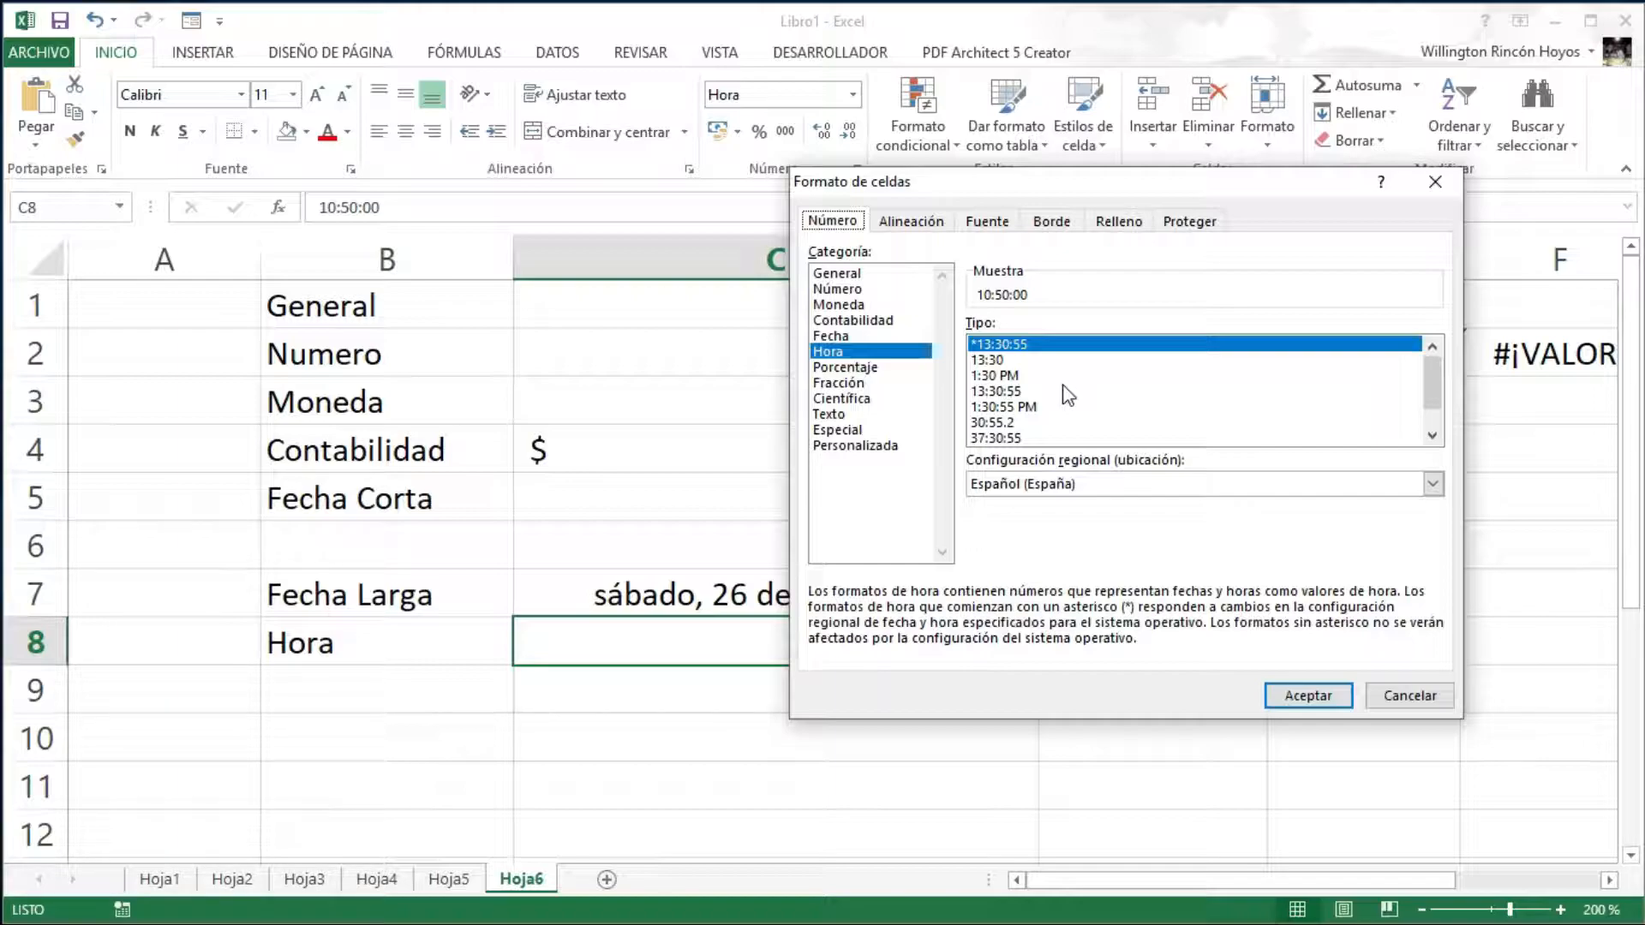
click(1432, 436)
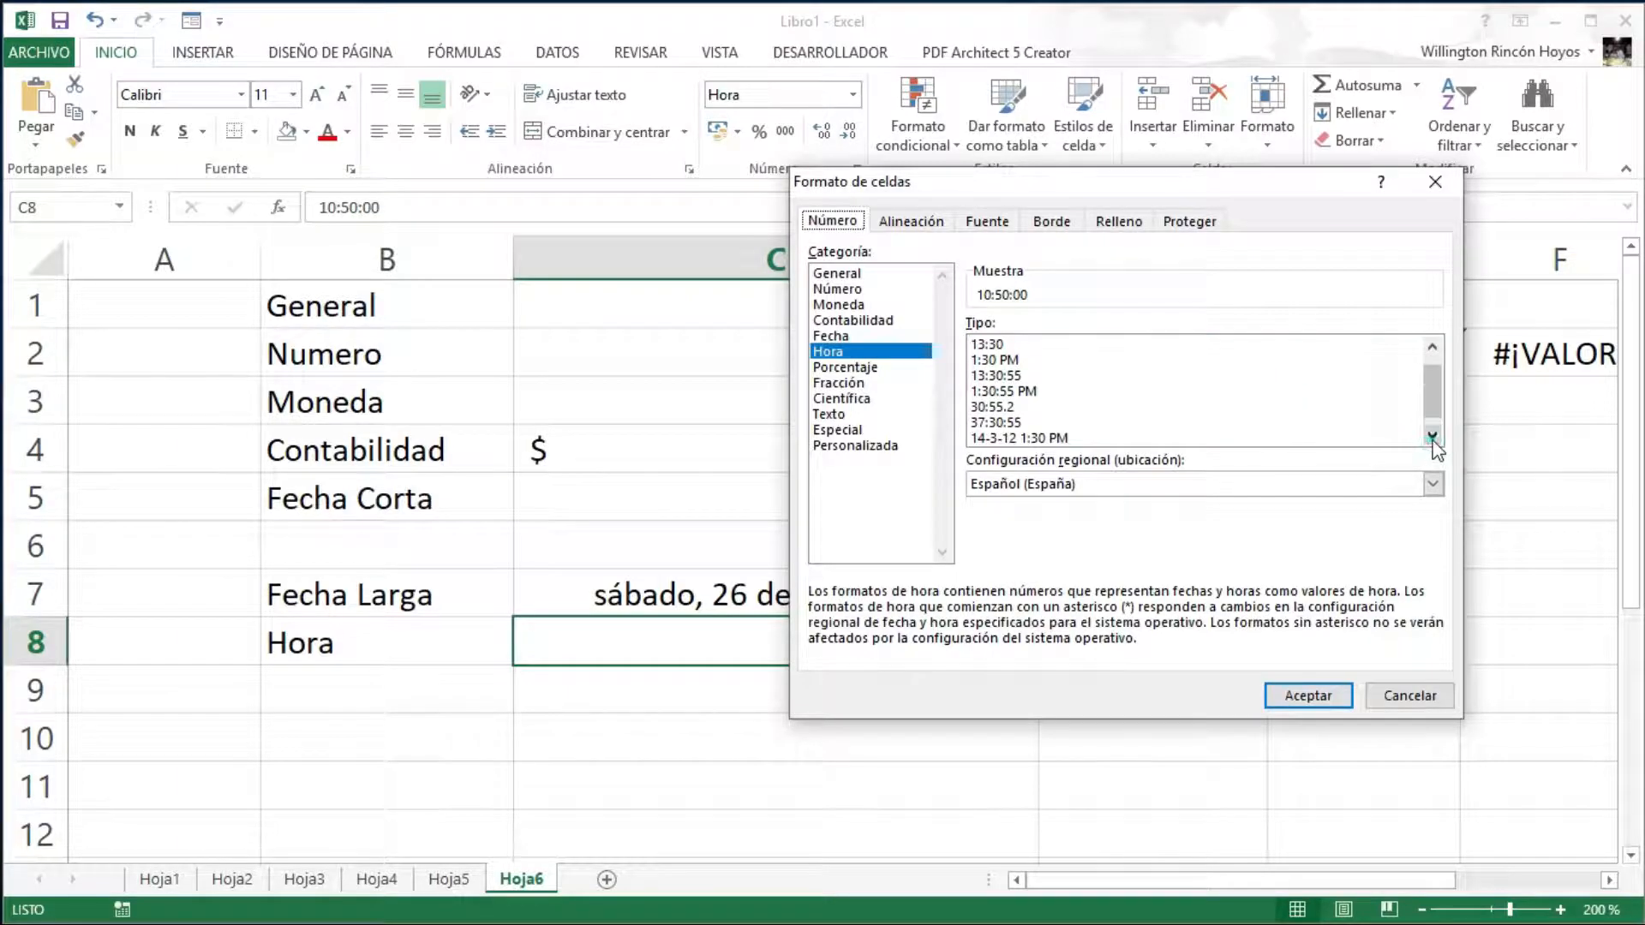
click(1432, 436)
drag(1430, 408, 1431, 391)
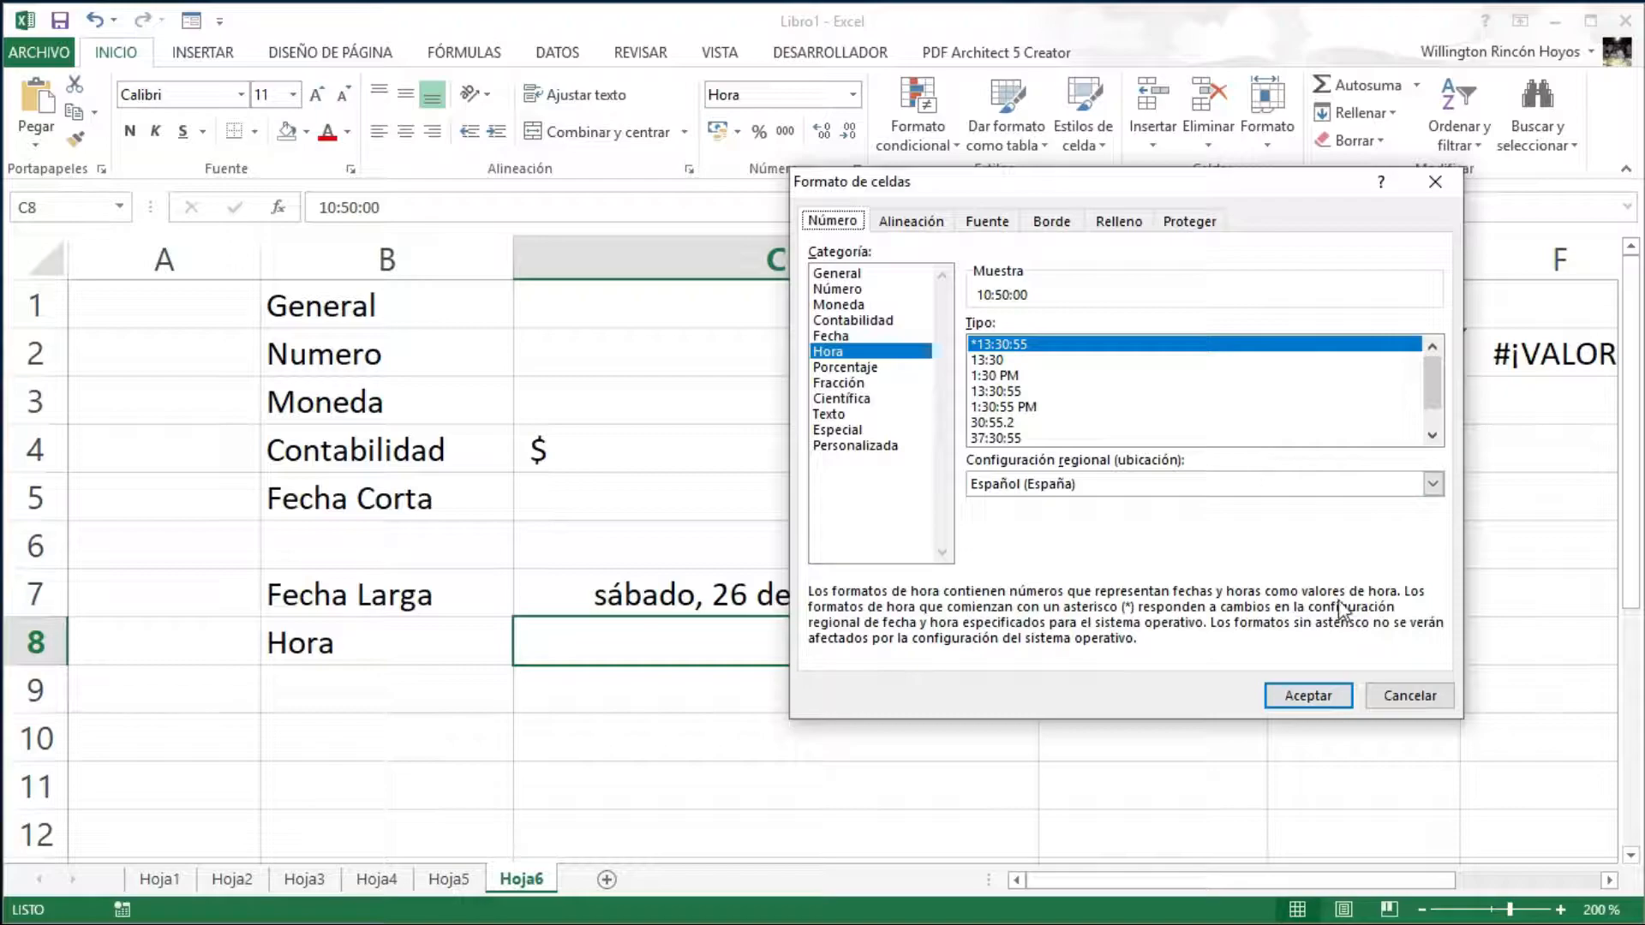
click(1001, 360)
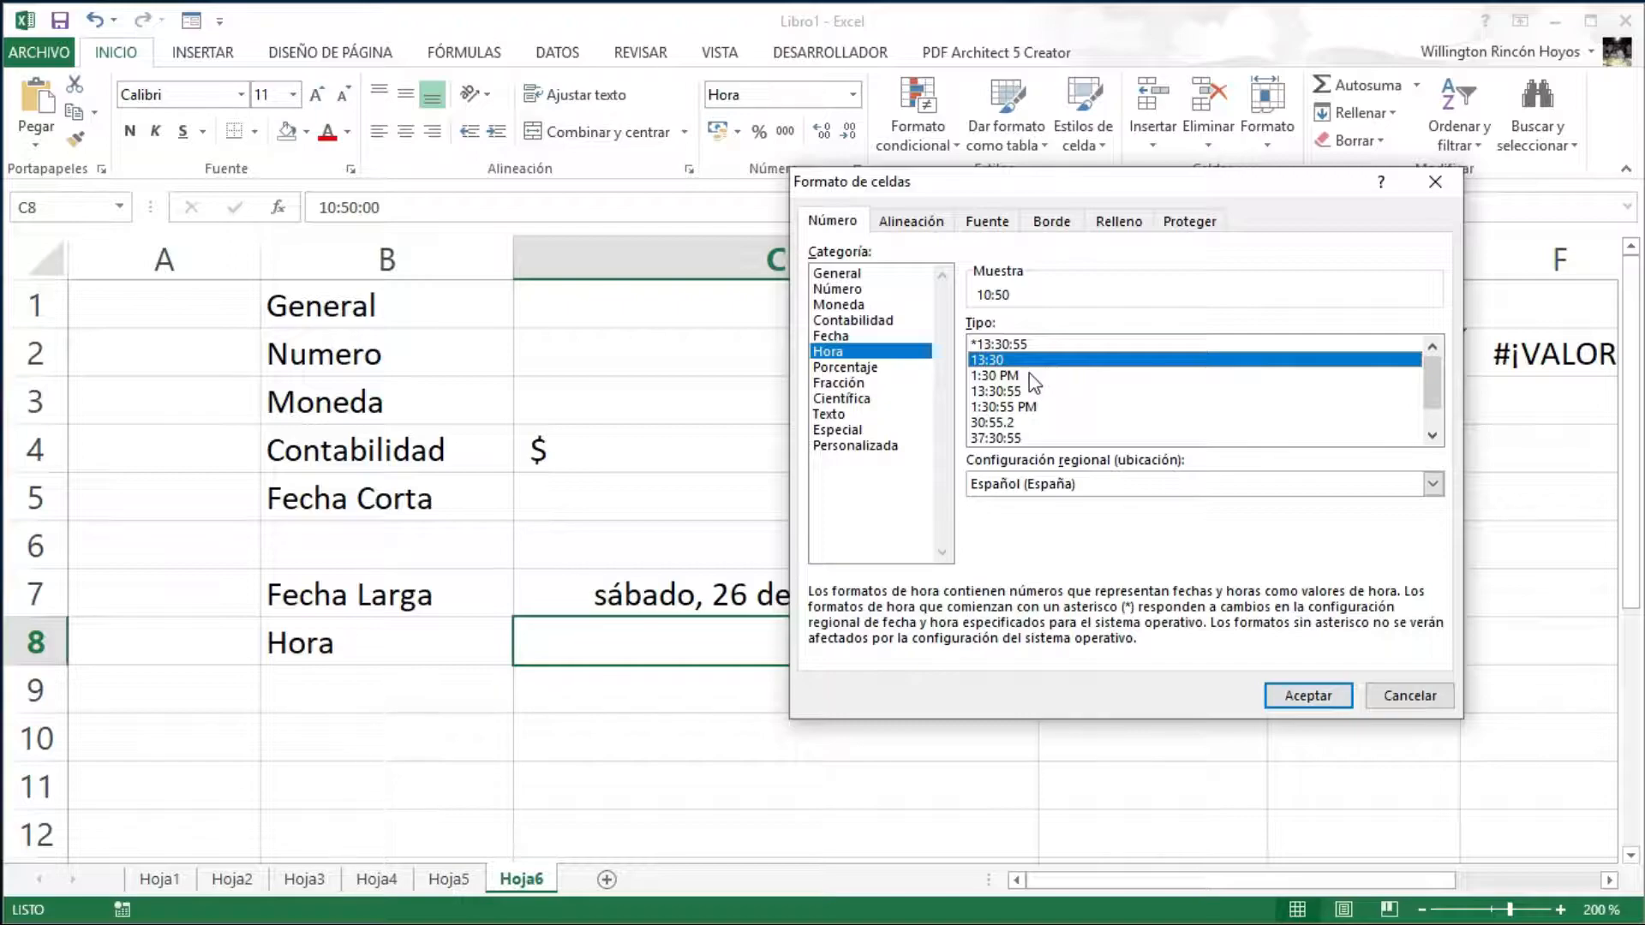
click(1308, 694)
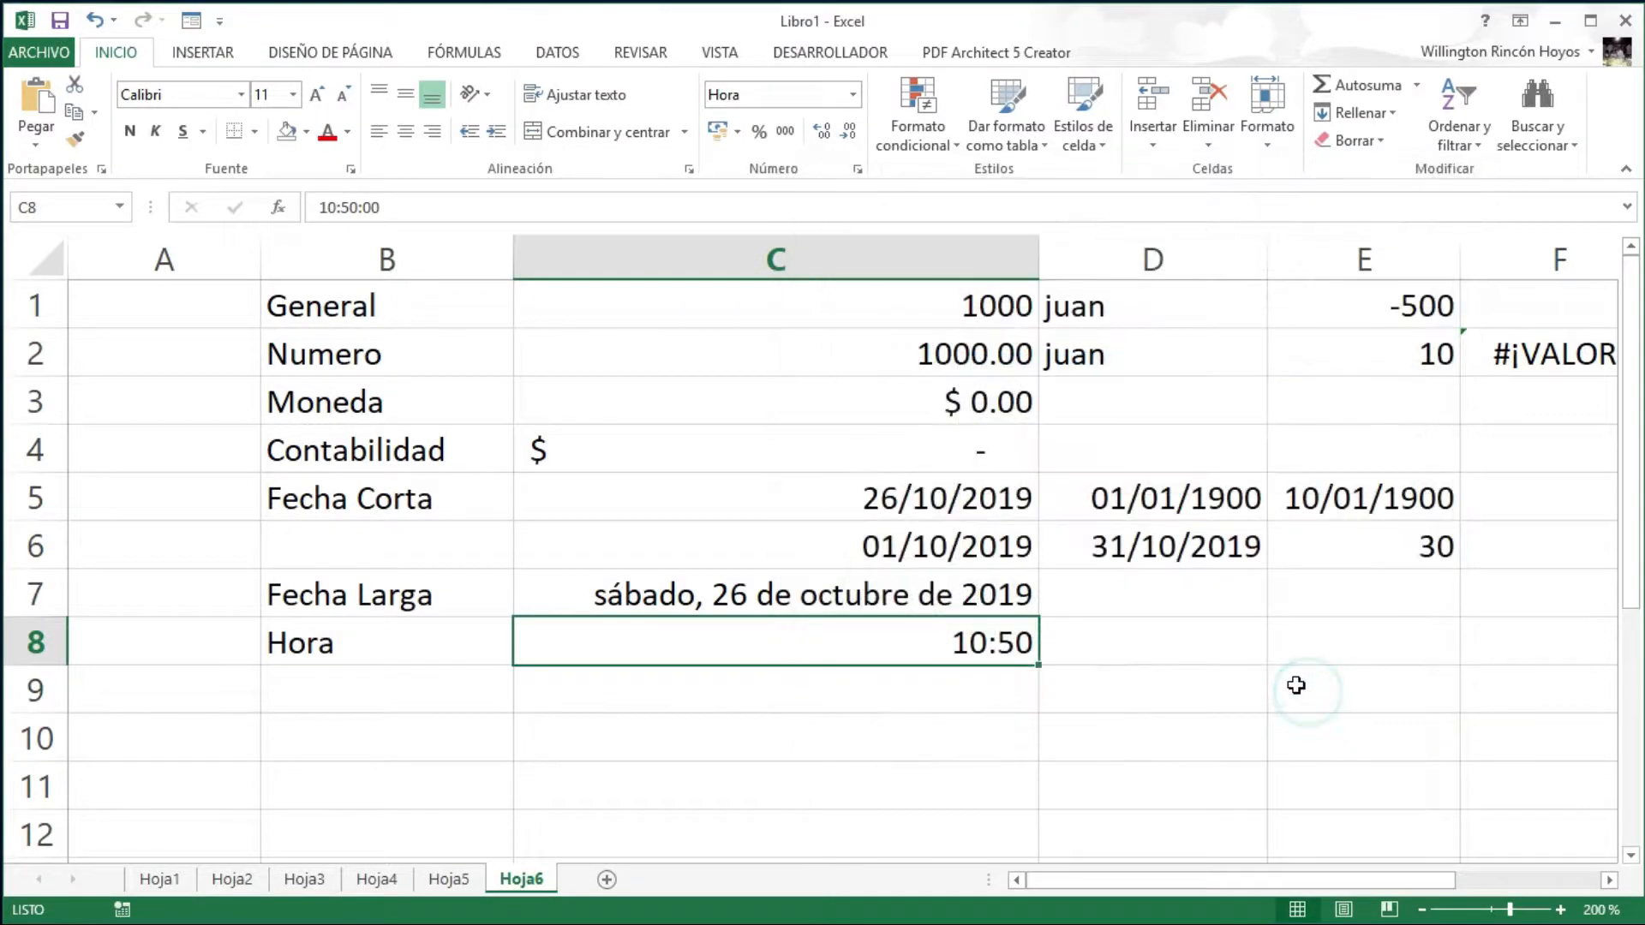
- Edit C8's hour from 10 to 23 so it reads 23:50:00
double_click(928, 634)
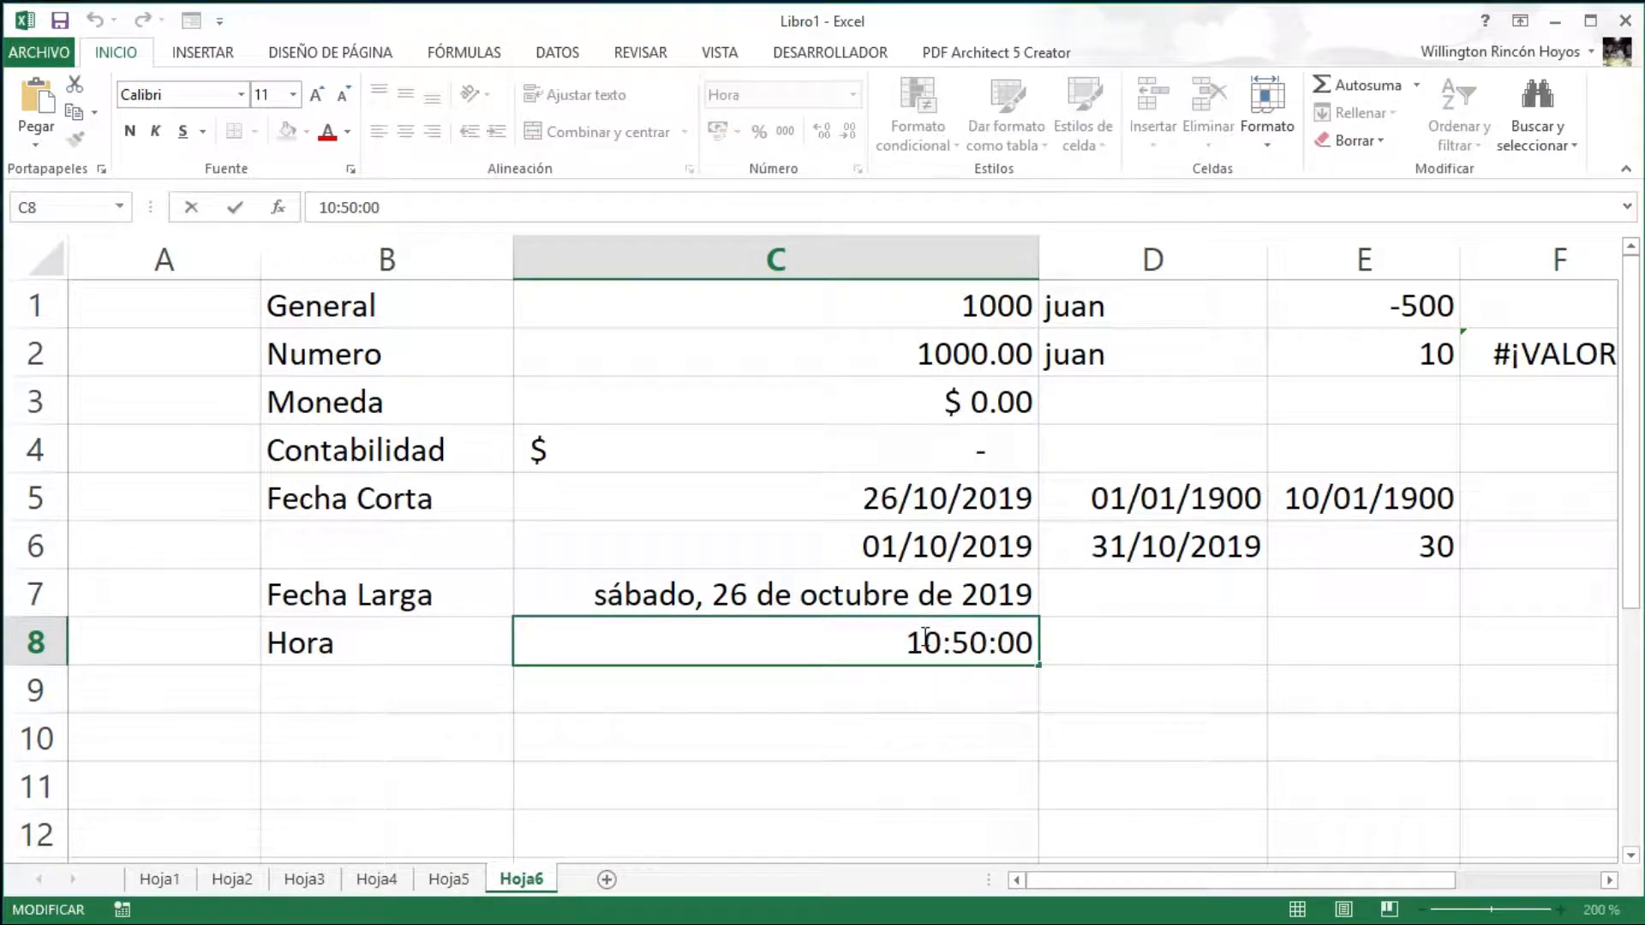
double_click(910, 641)
click(908, 641)
text(23)
key(Delete)
key(Delete)
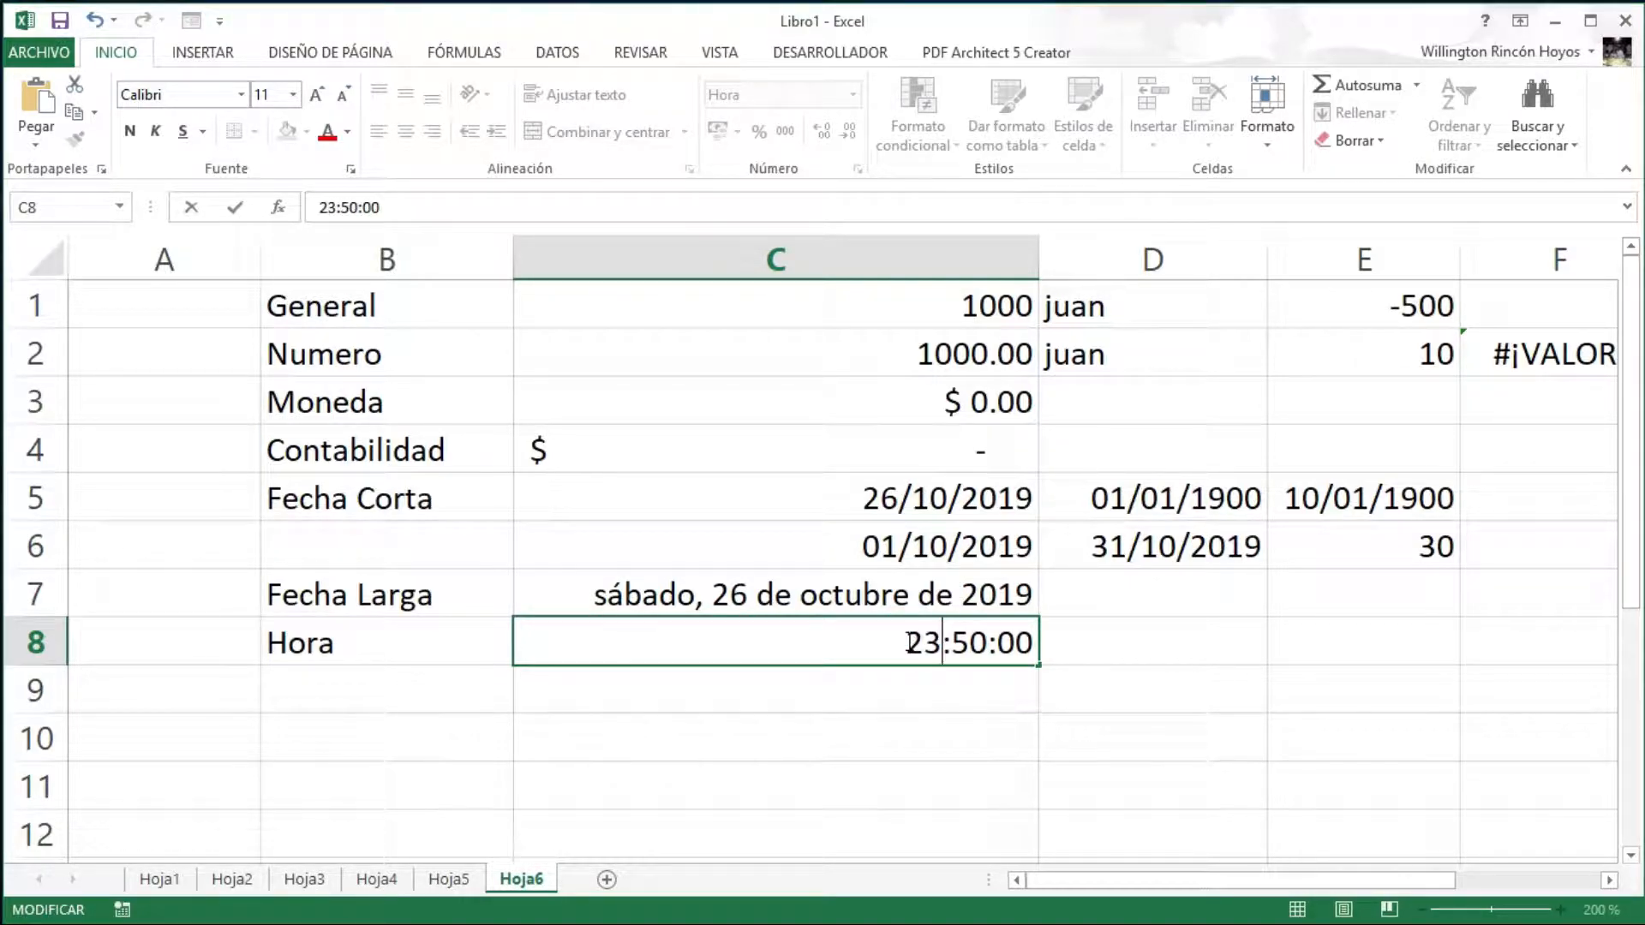
key(Return)
click(907, 641)
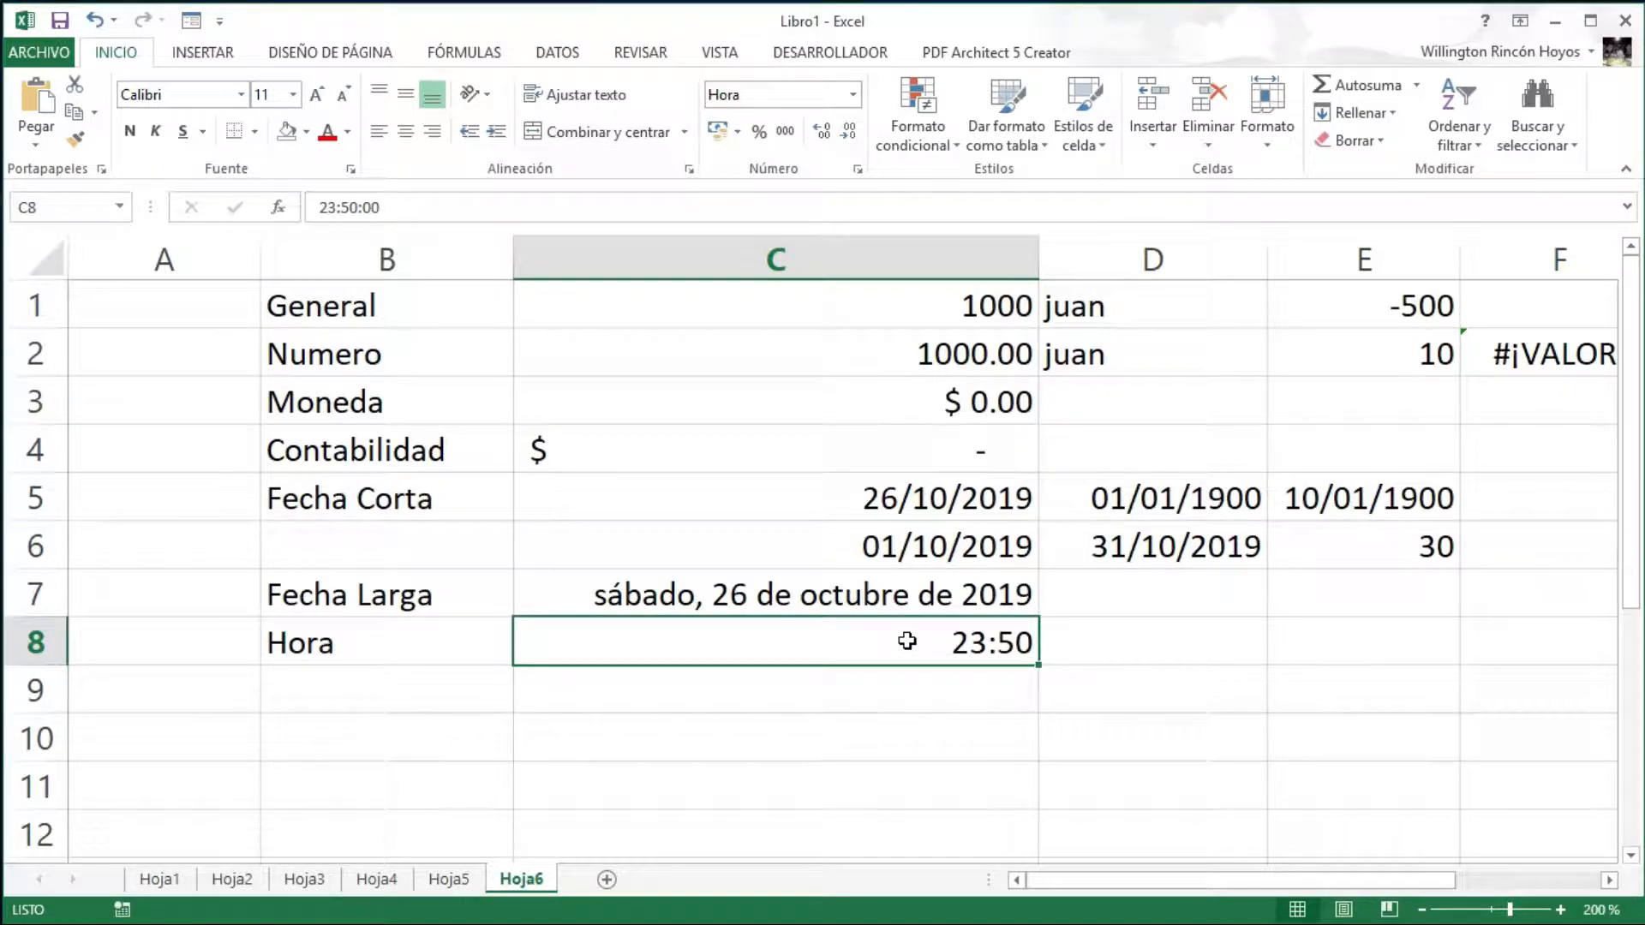
click(385, 683)
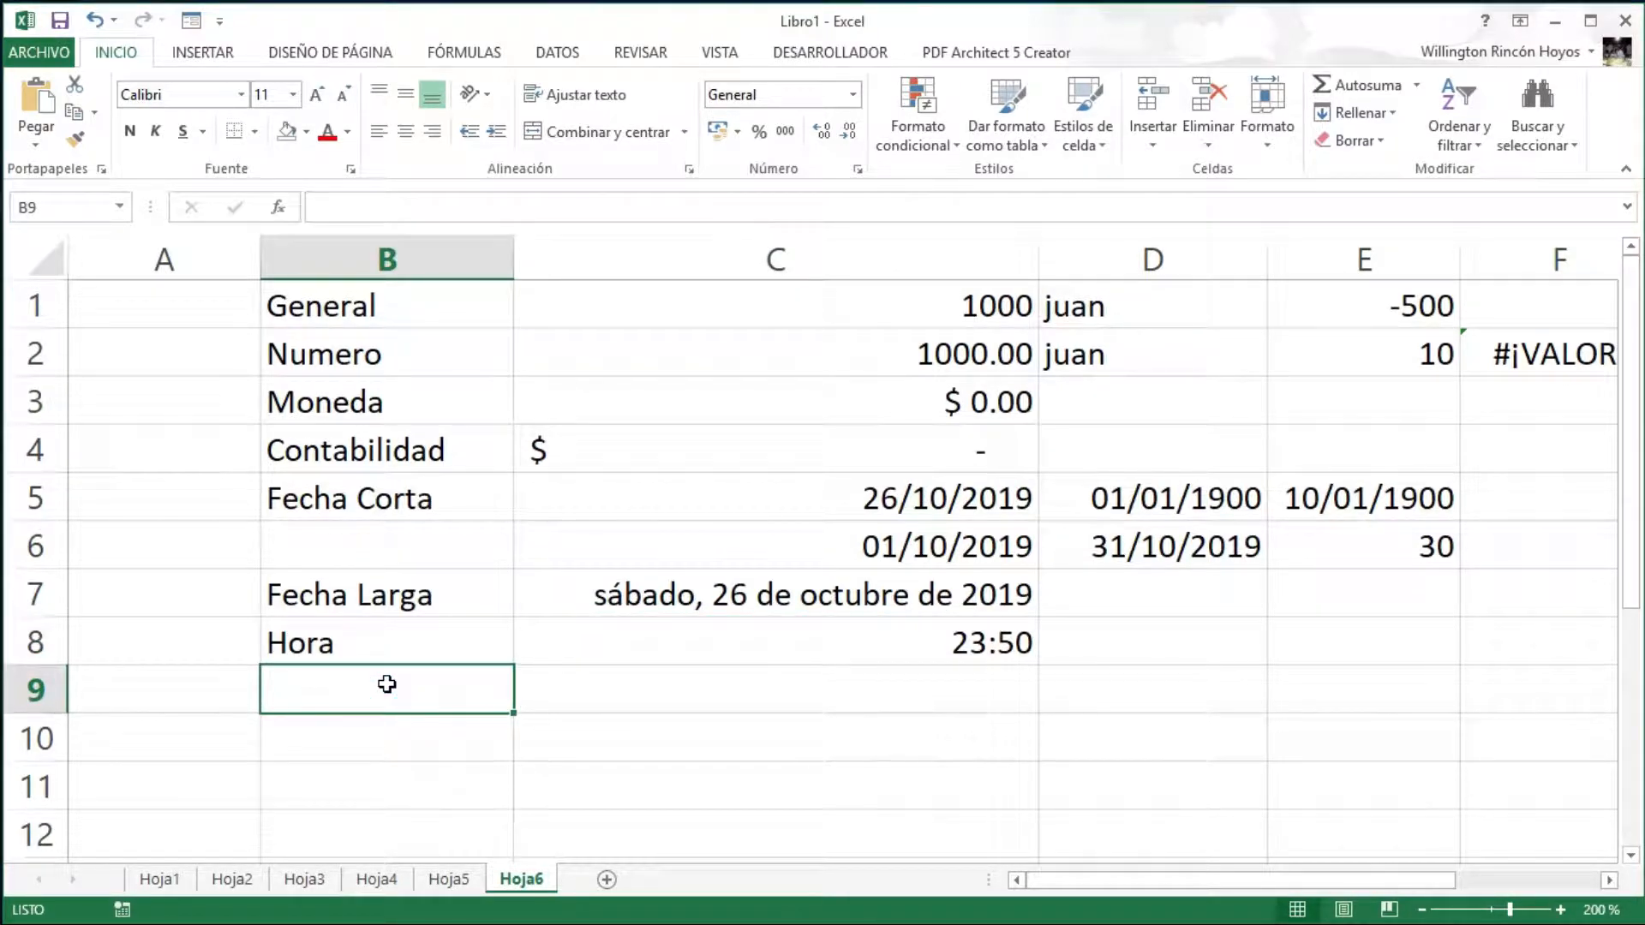
- Label cell B9 as Porcentaje
text(Porcentaje)
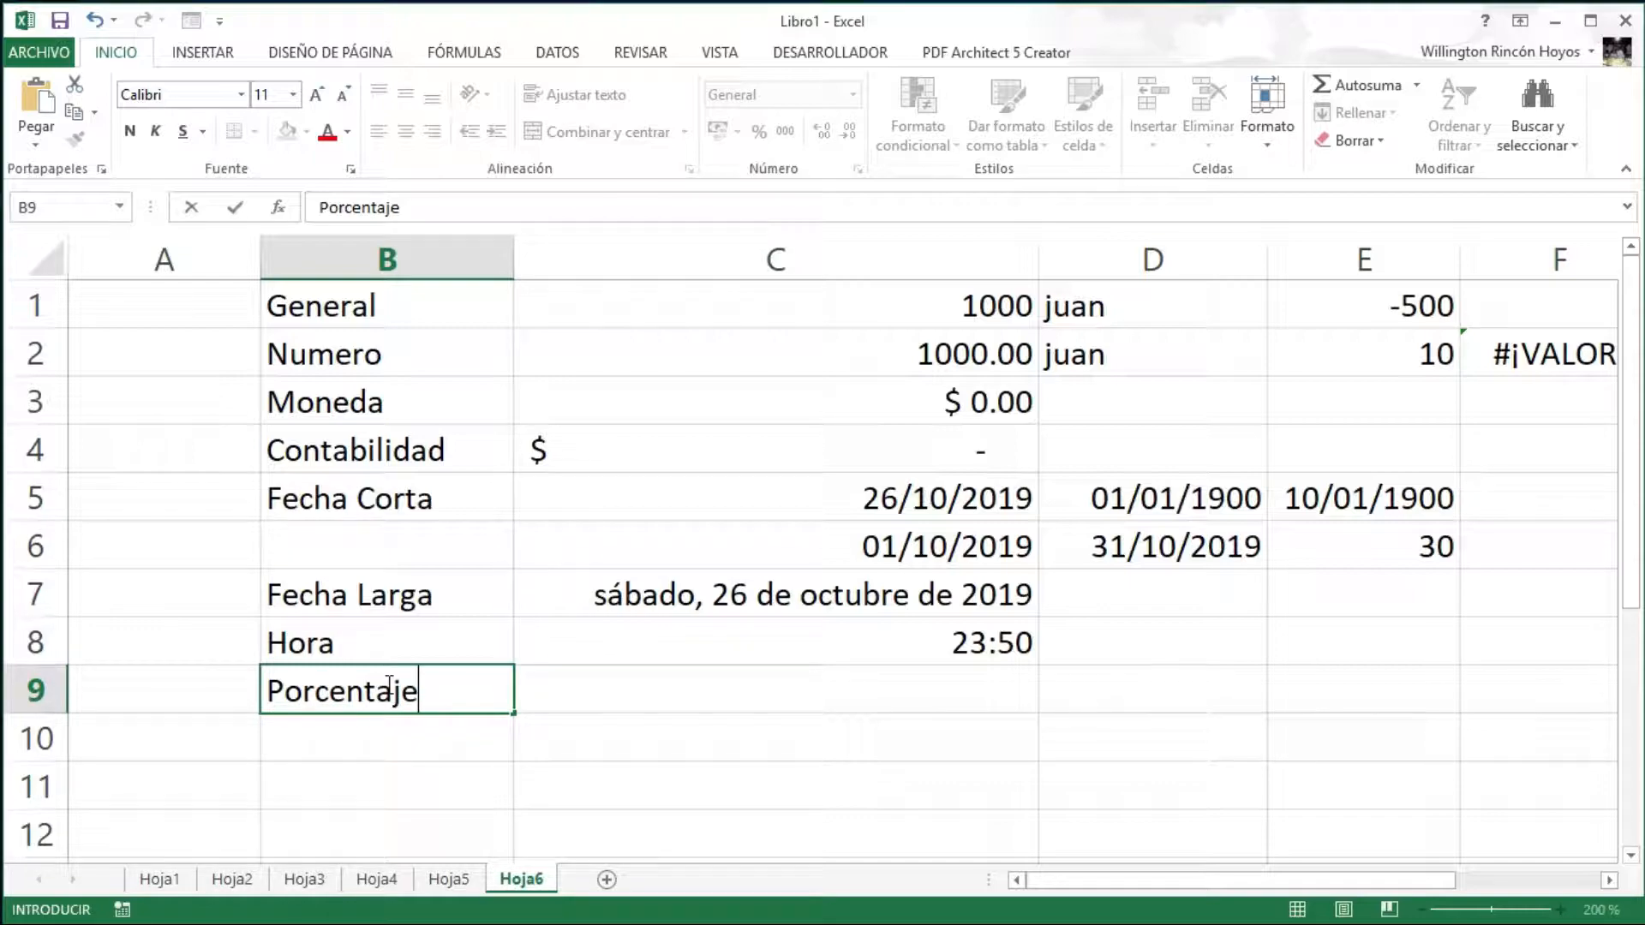
key(Return)
key(Up)
key(Right)
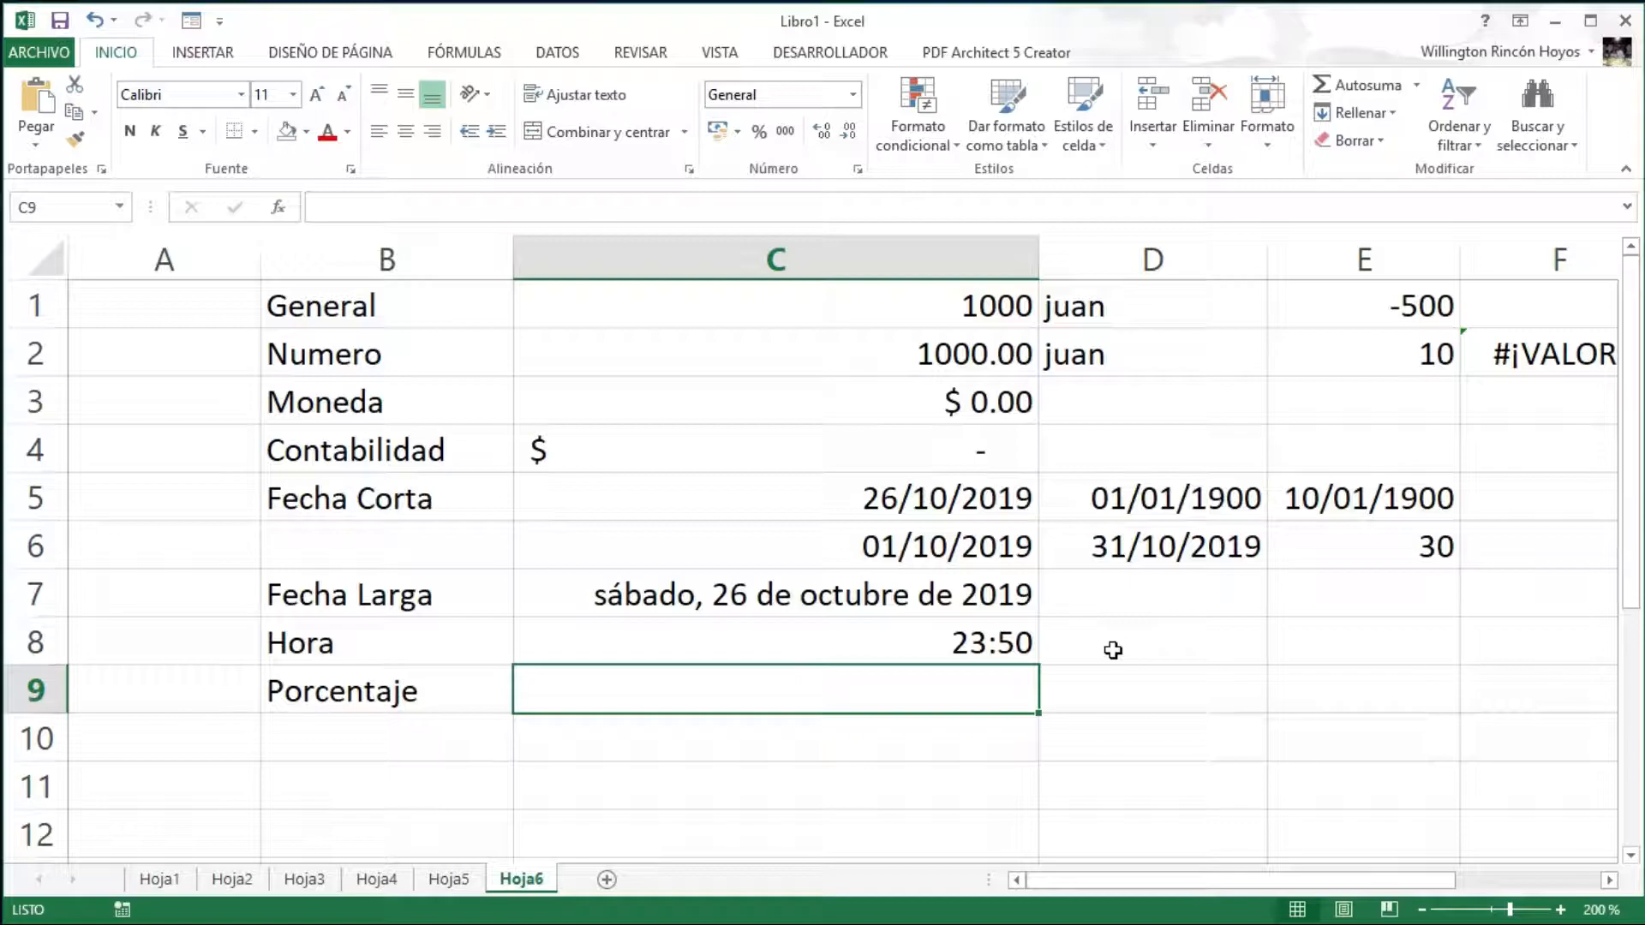
- Enter 1000 in C9 and apply the Porcentaje format, showing 100000.00%
text(1000)
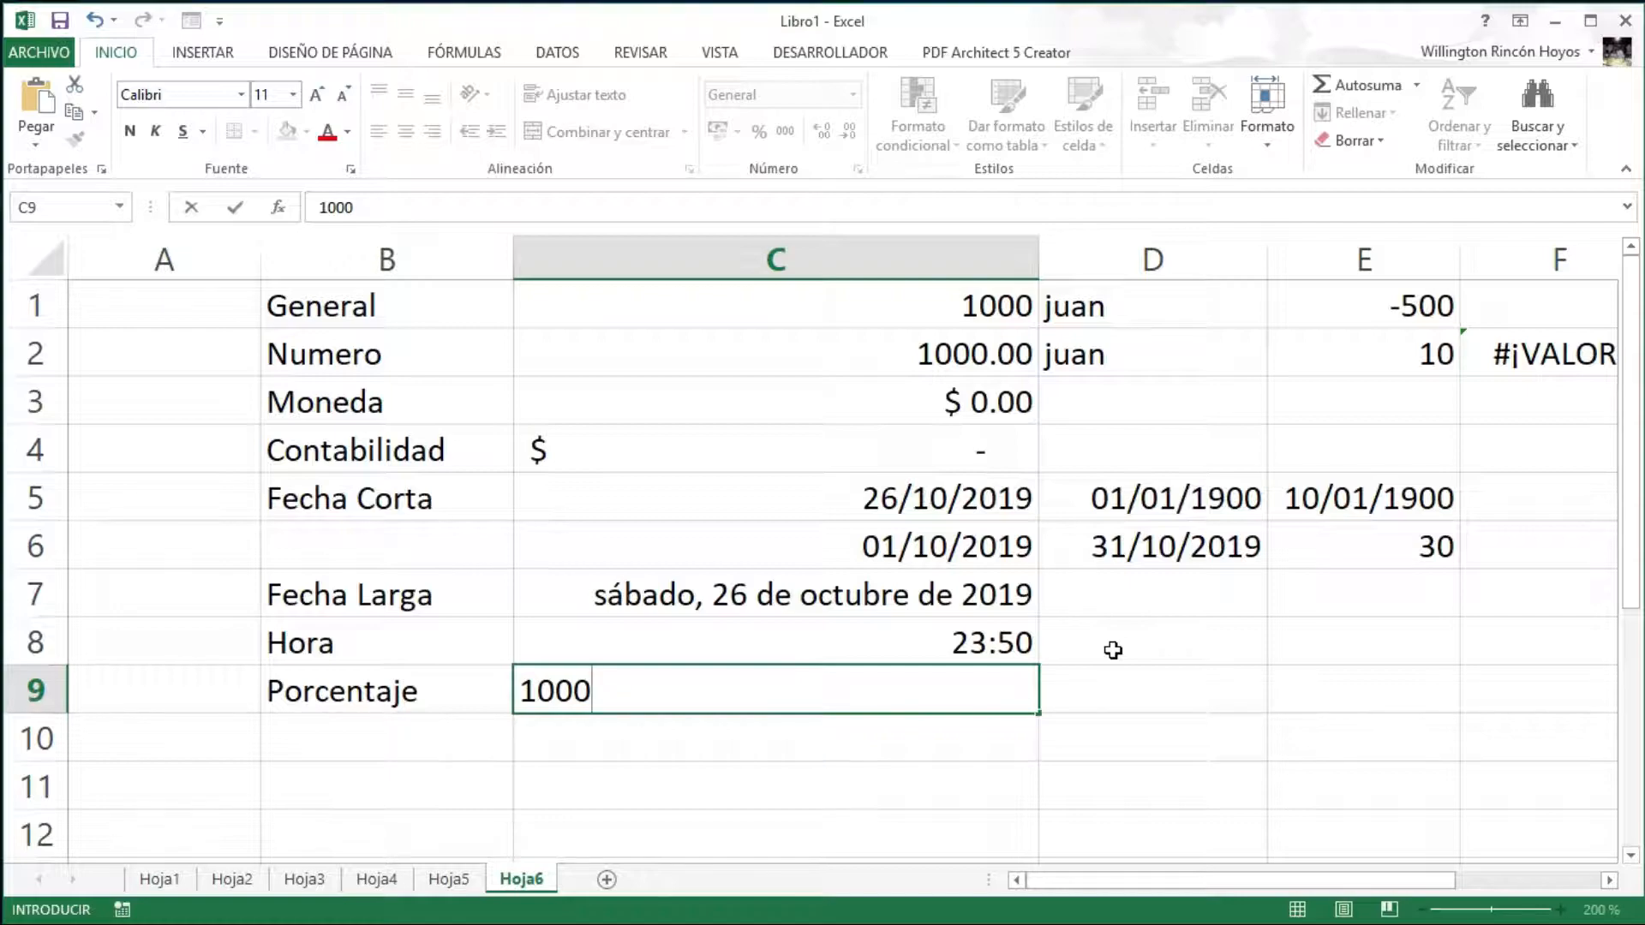
key(Return)
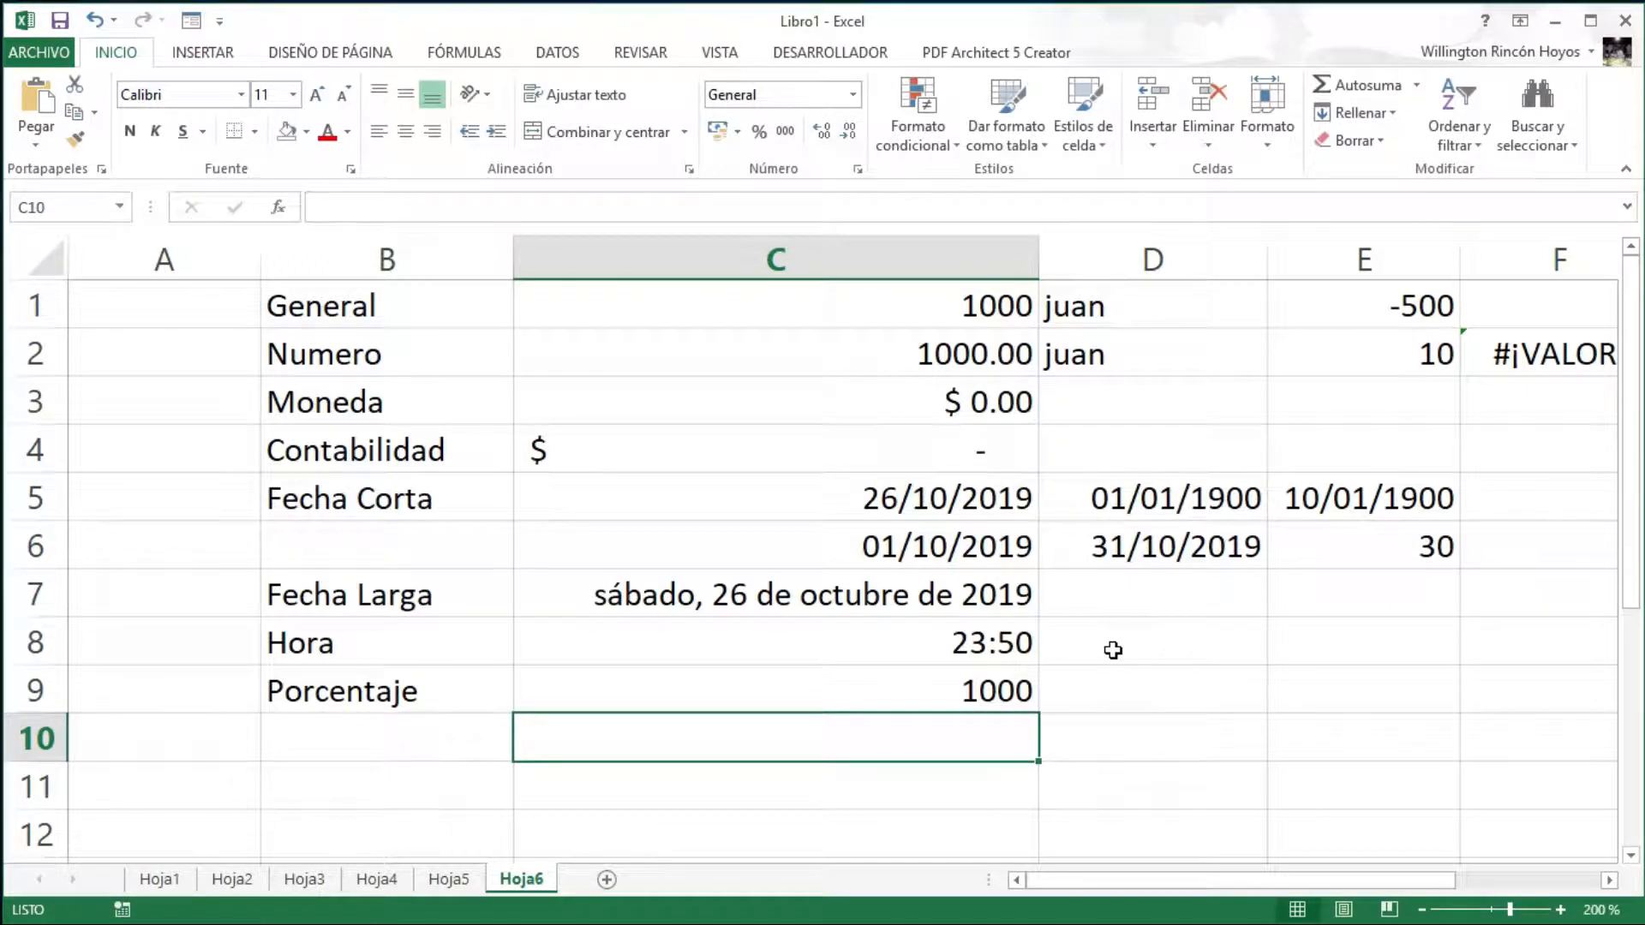
key(Up)
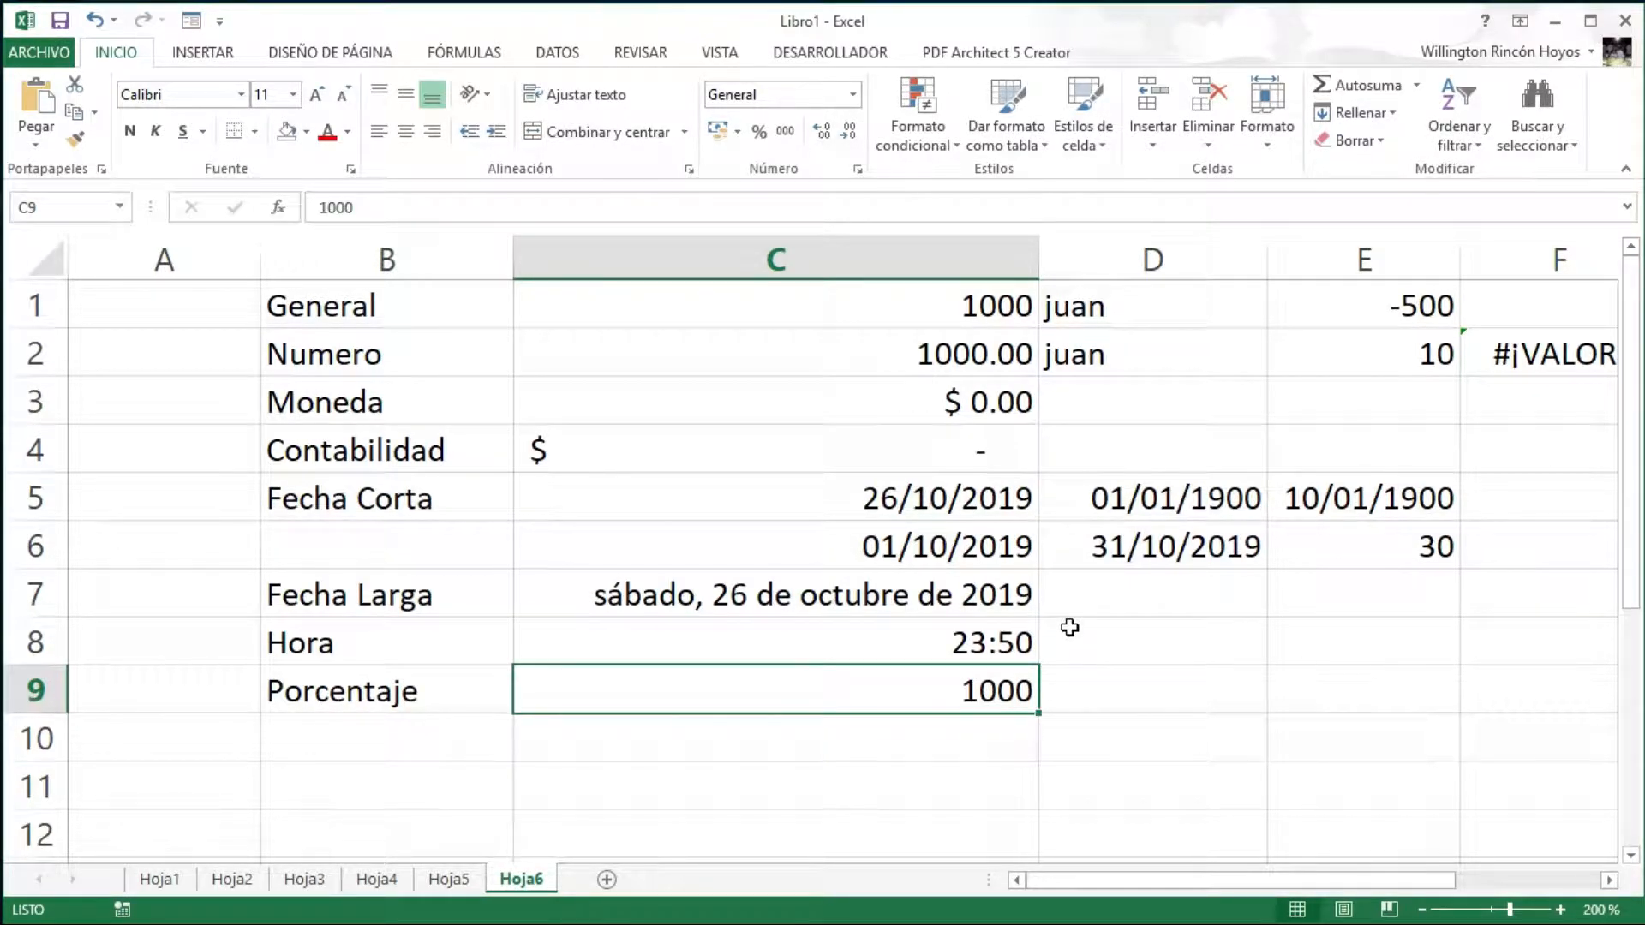
click(853, 95)
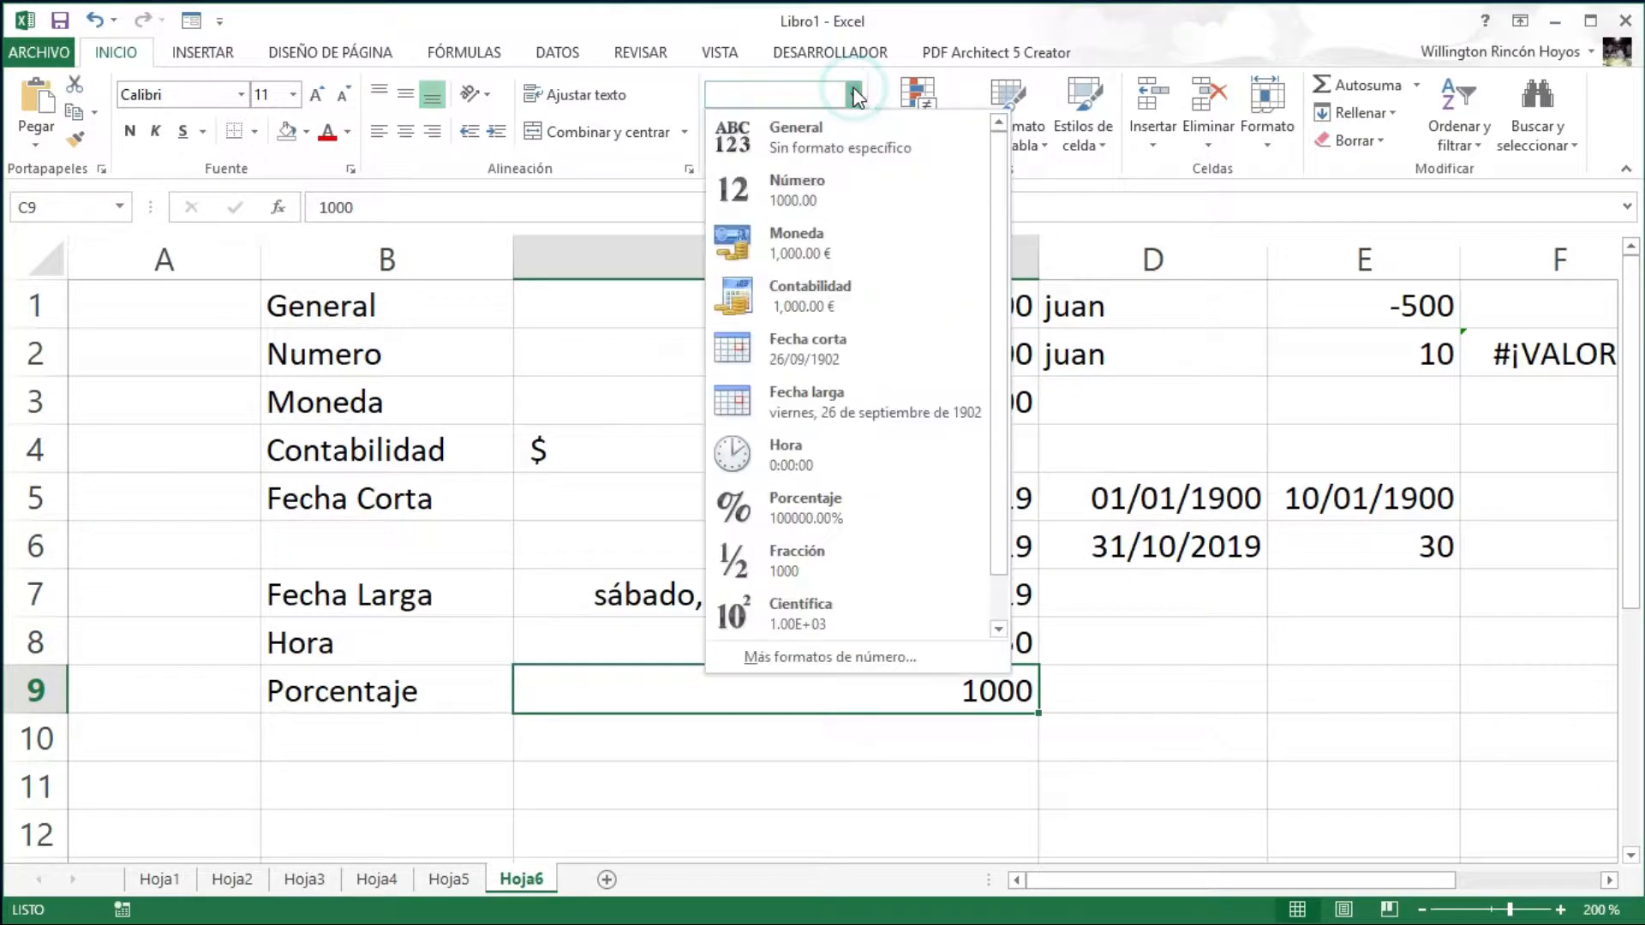
click(793, 519)
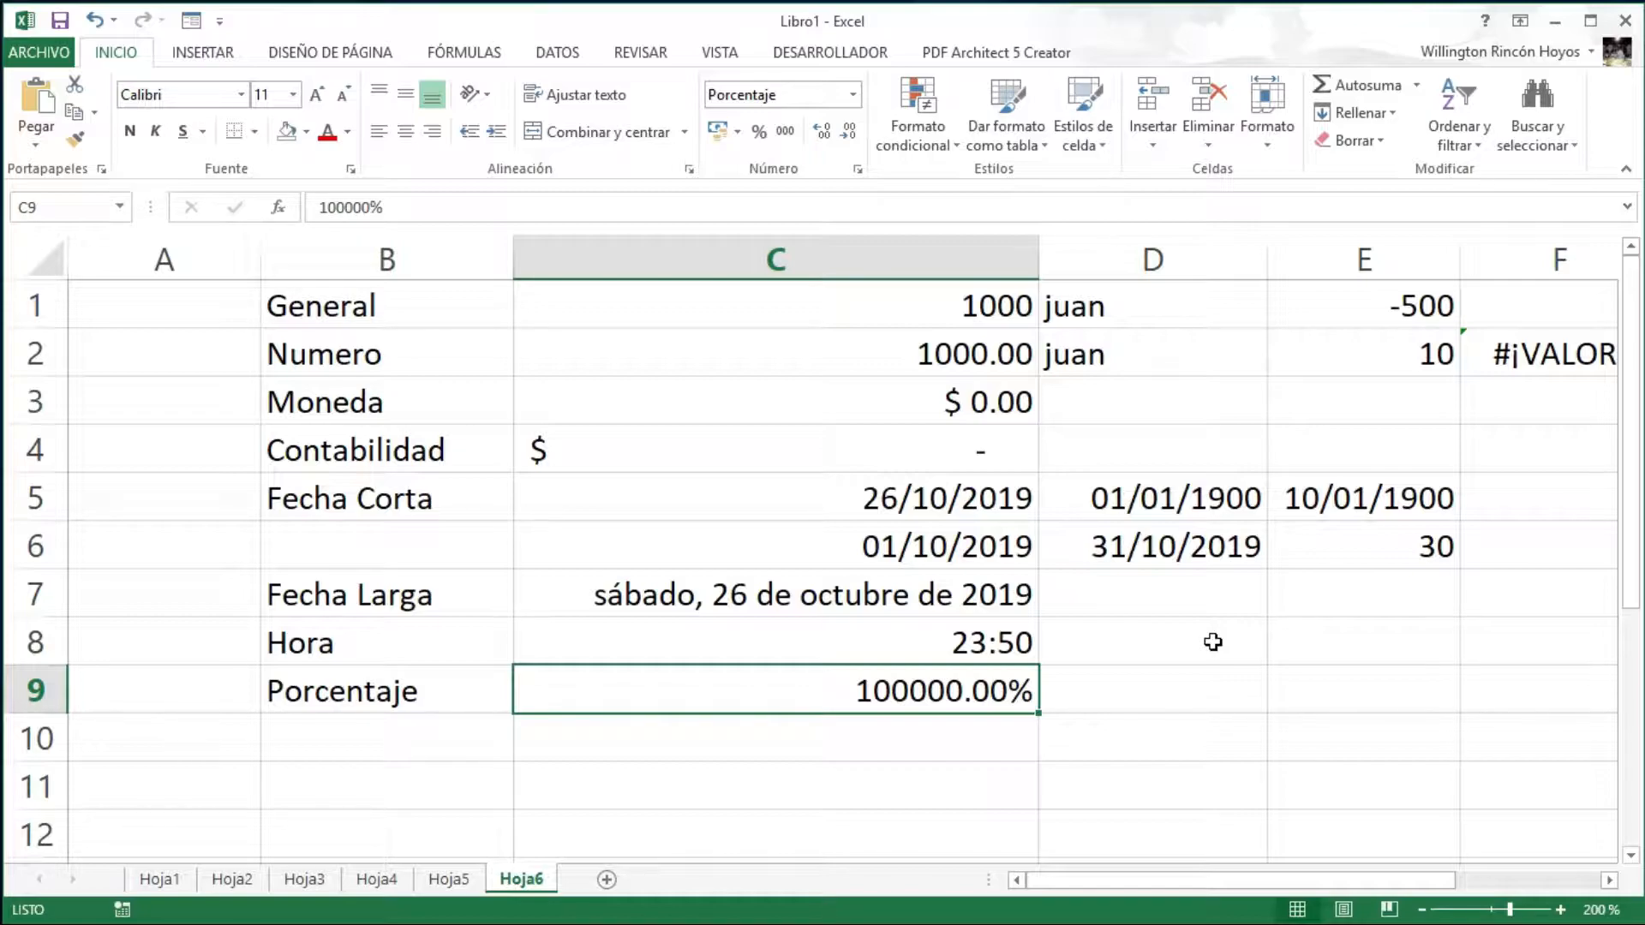
- Replace C9's value with the formula =50/80, displayed as 62.50%
key(BackSpace)
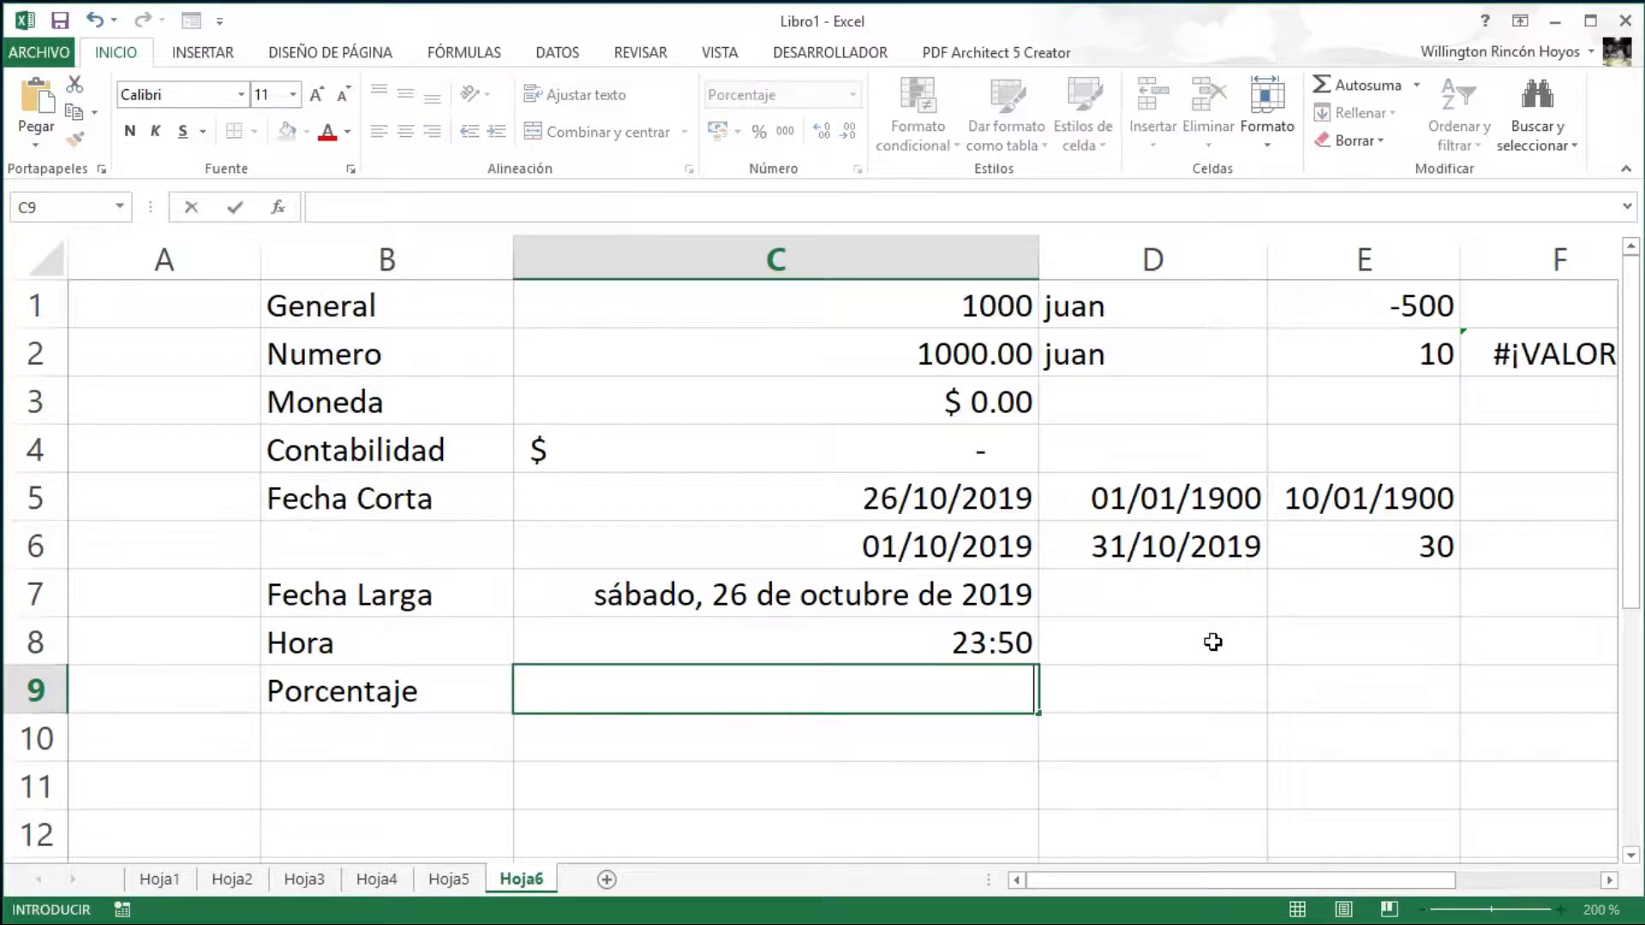
text(=)
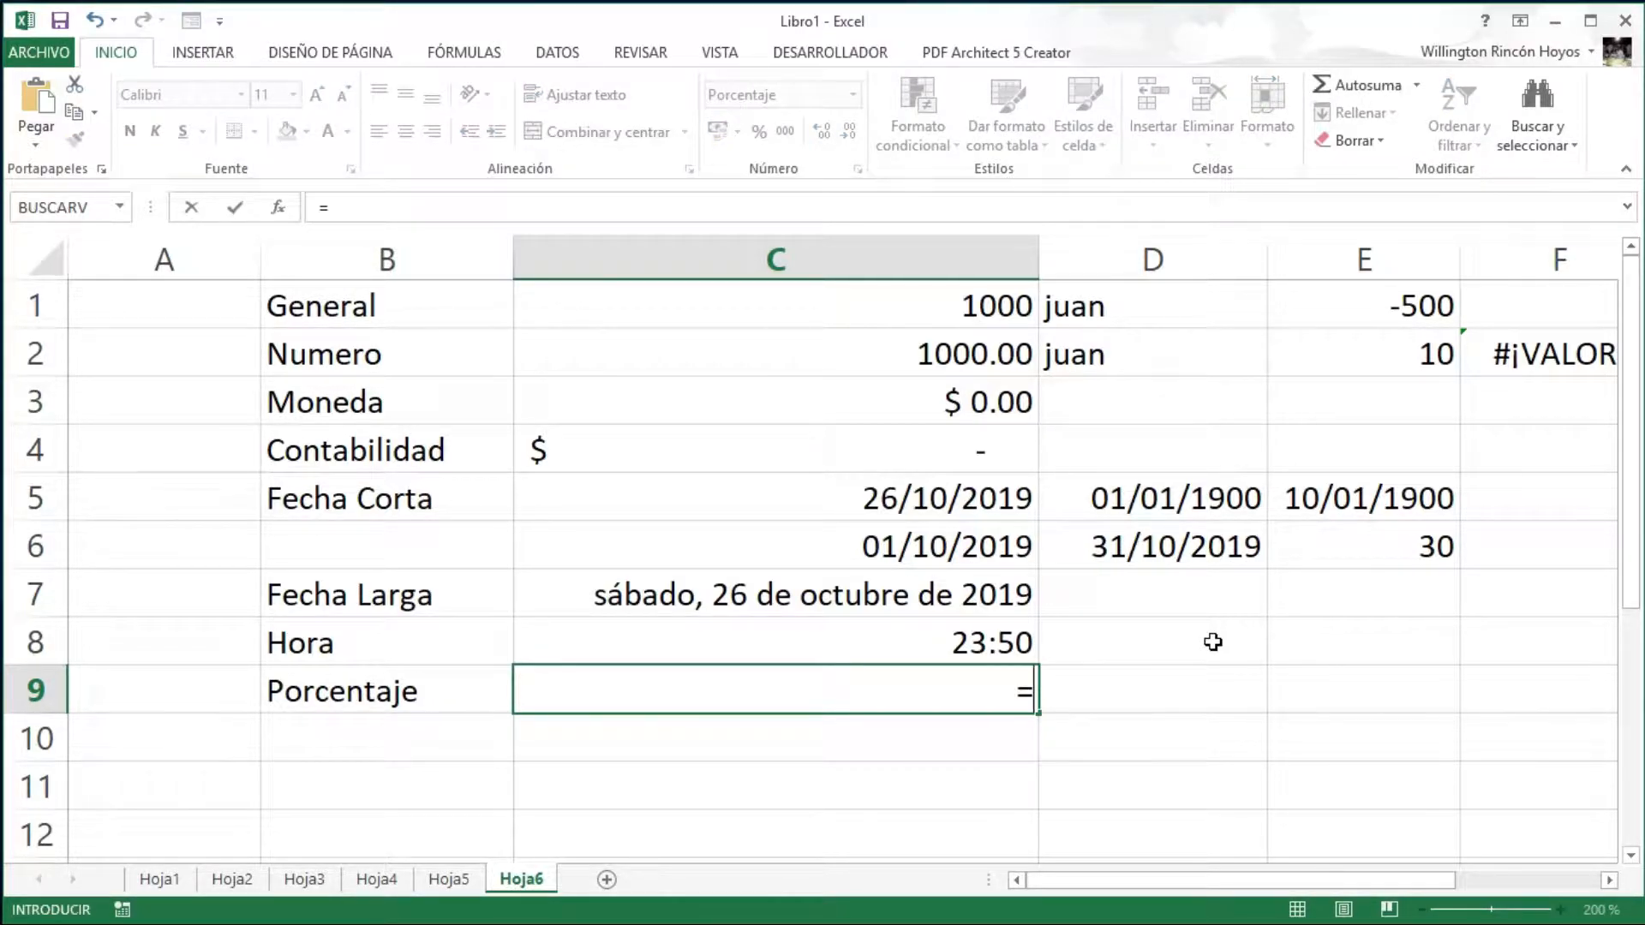
text(50)
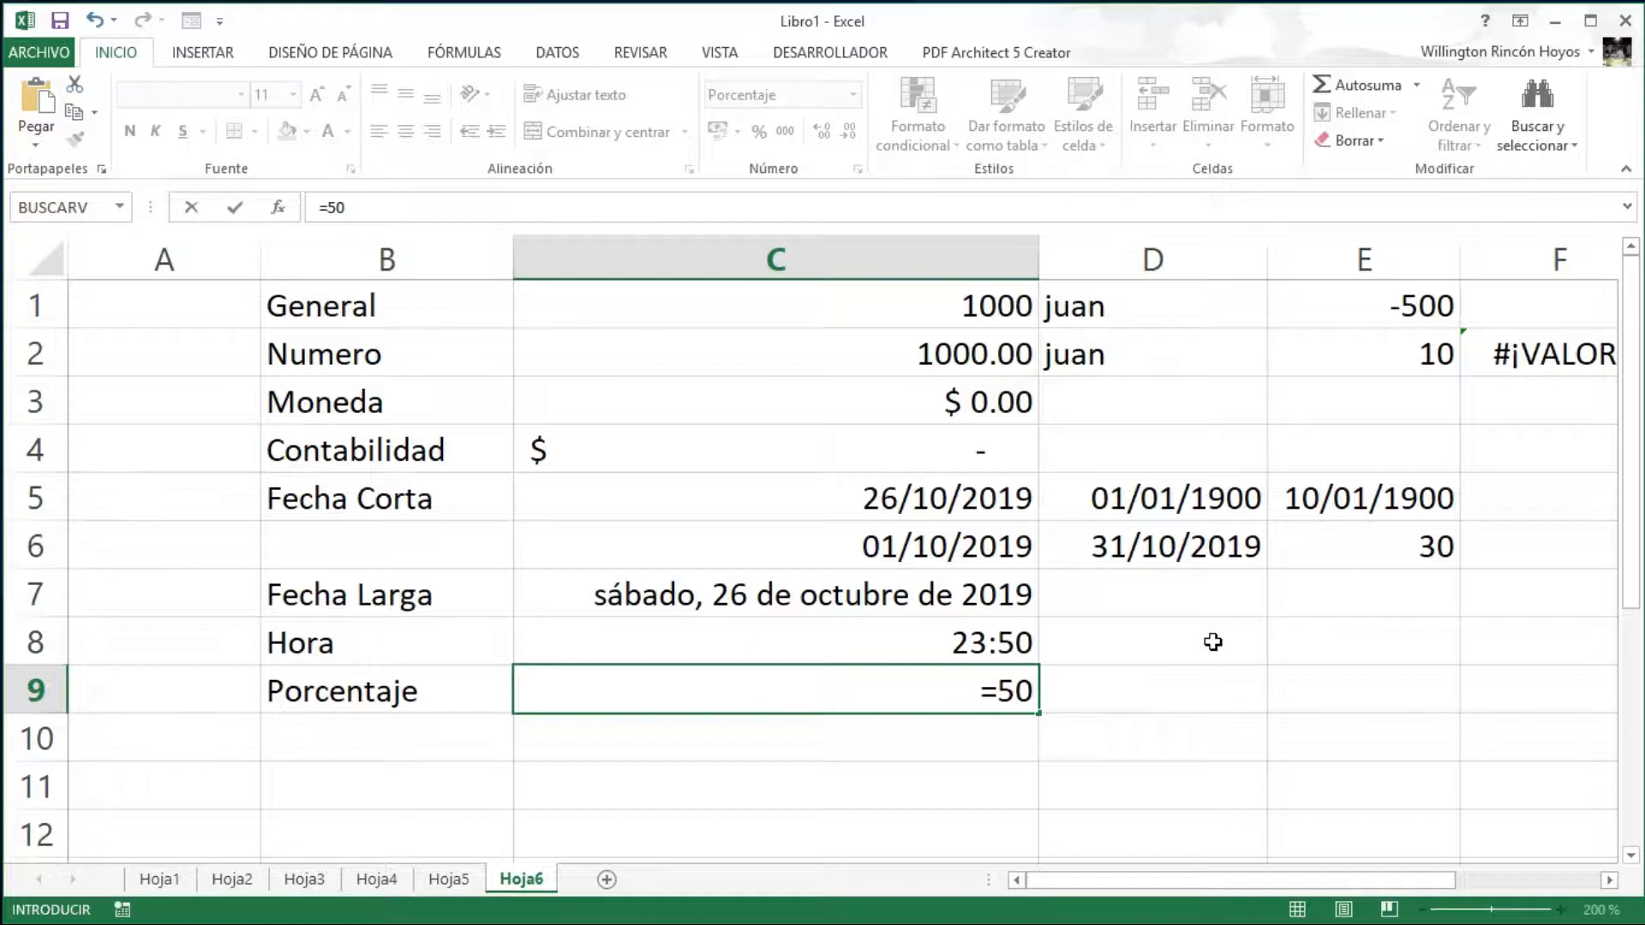
text(/80)
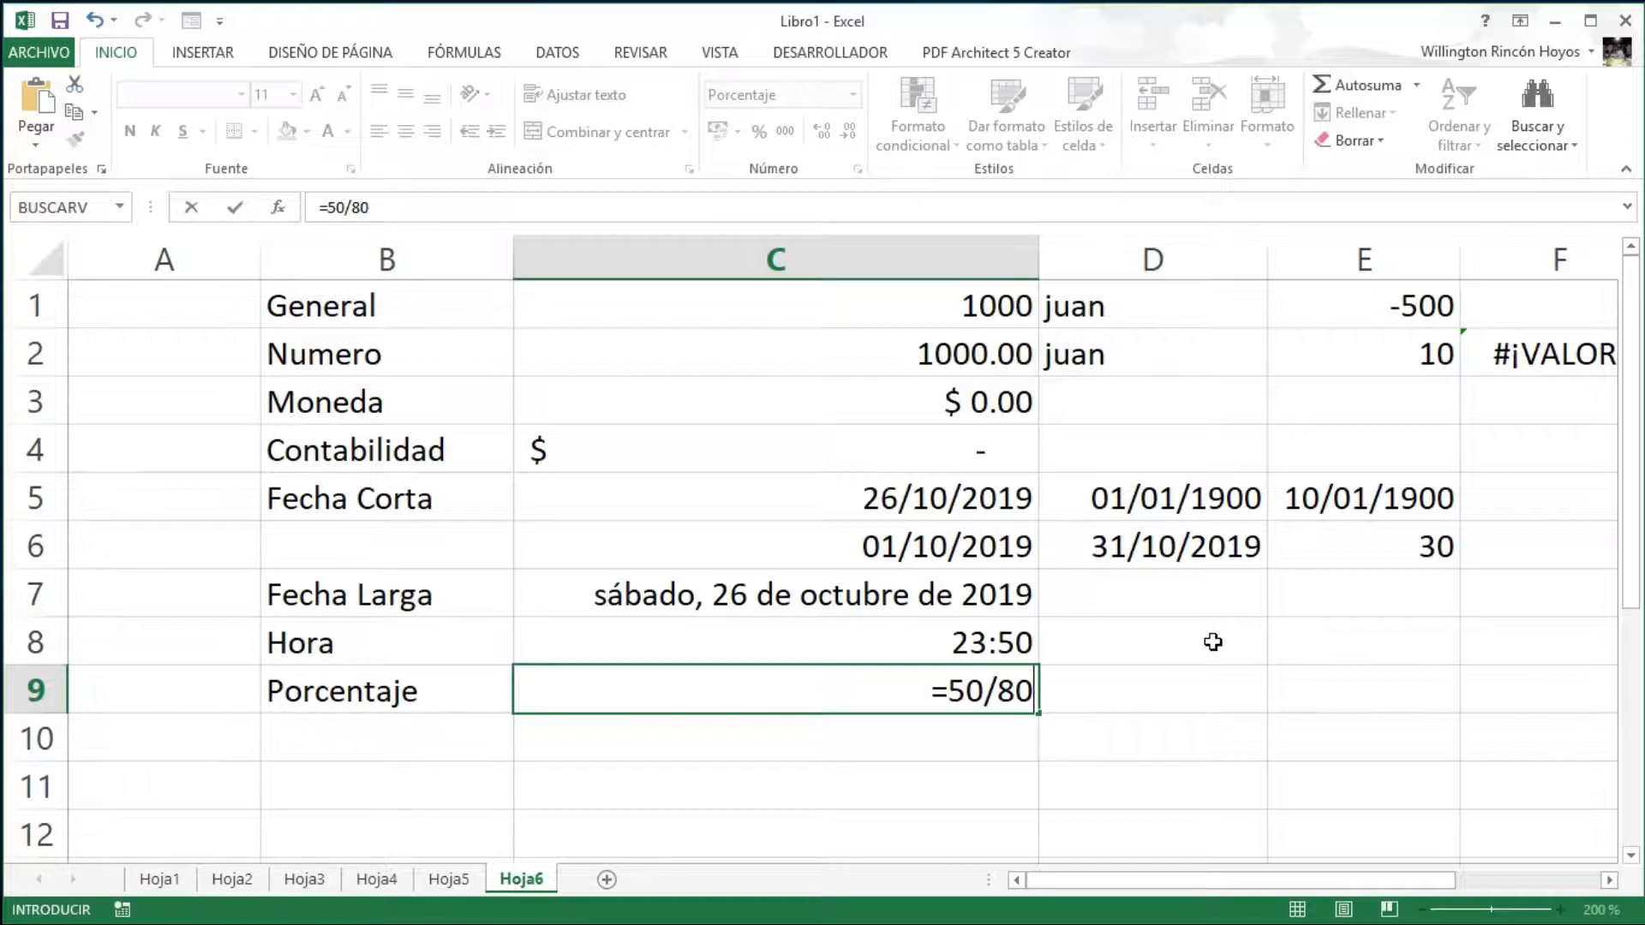
key(Return)
key(Up)
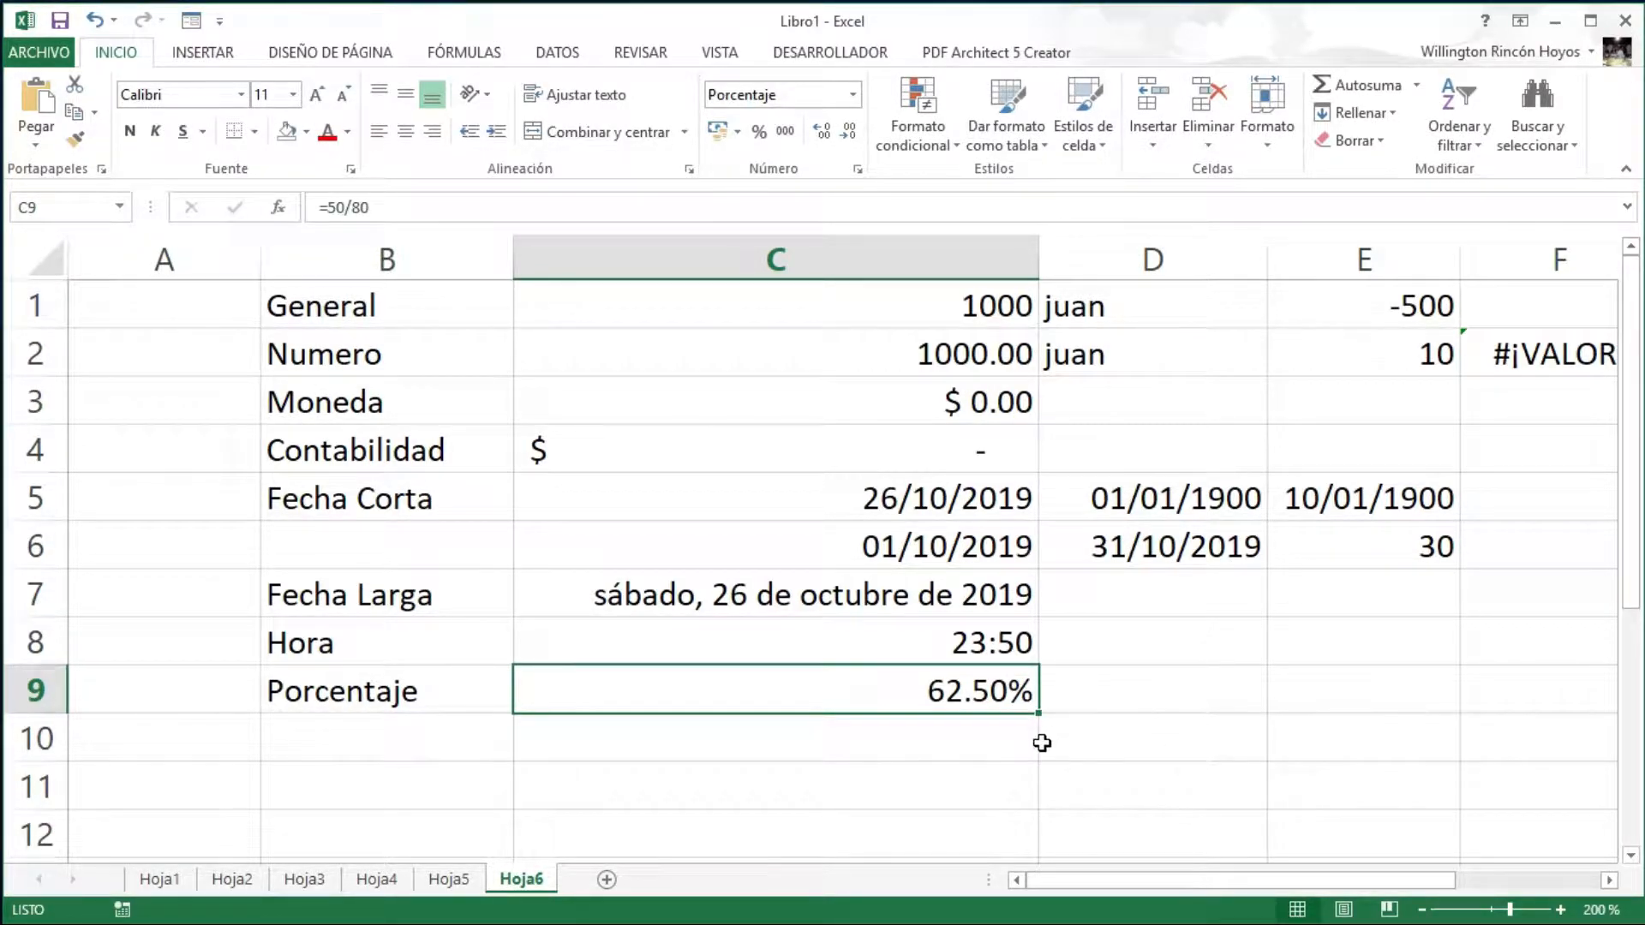
click(973, 733)
key(Left)
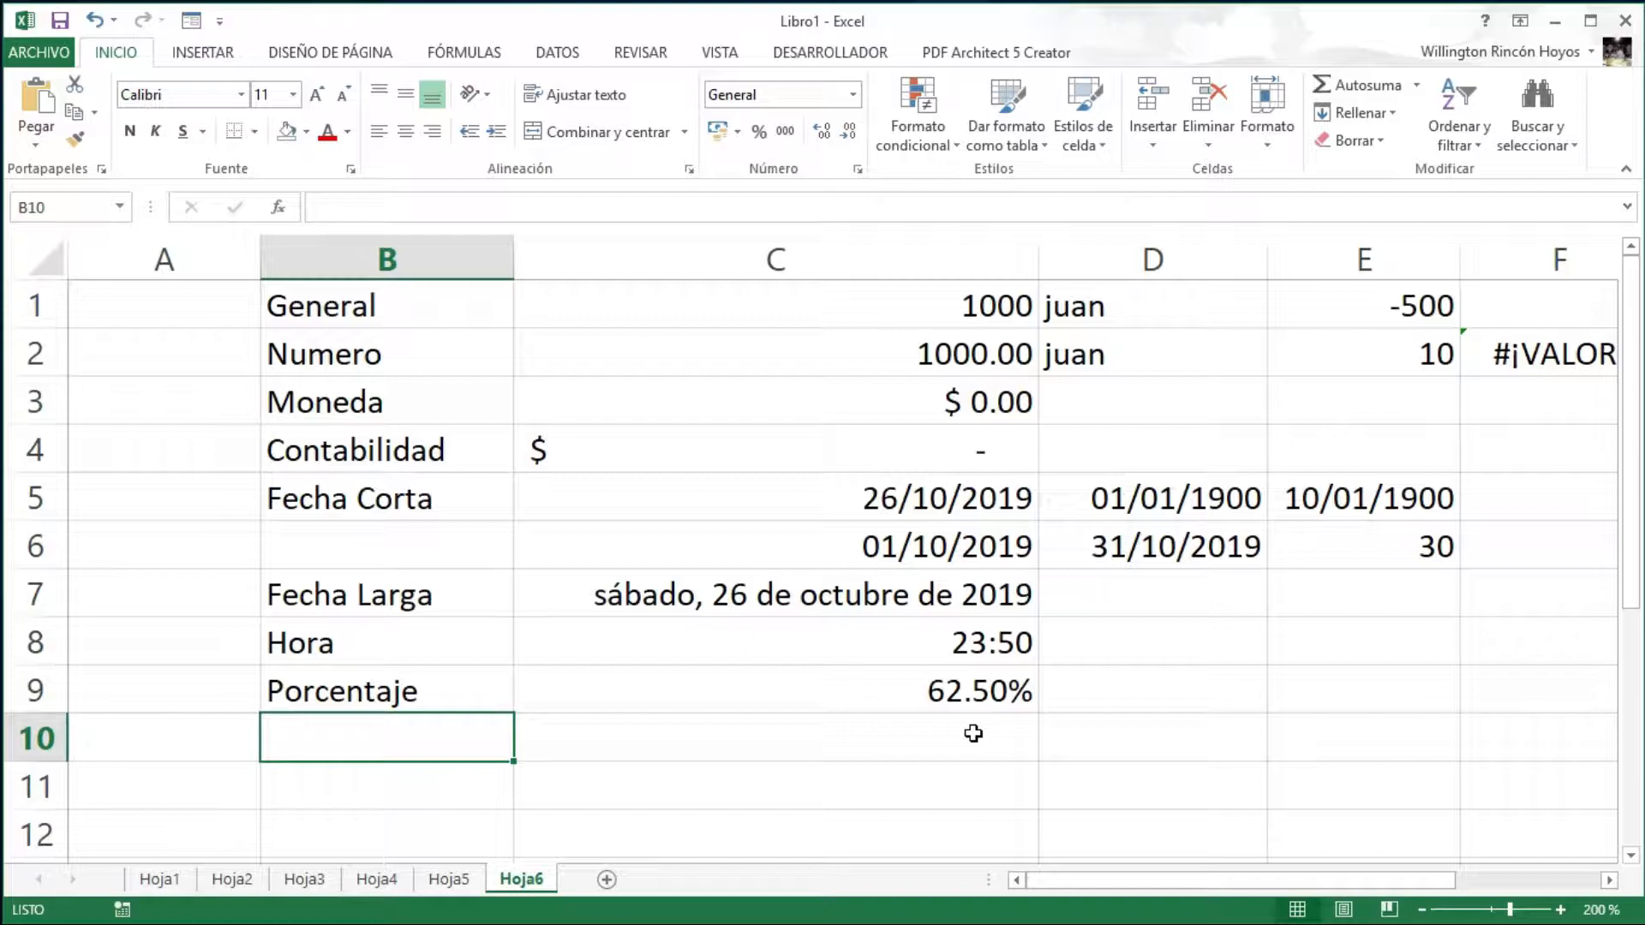
- Label cell B10 as Fracción
text(FRacc)
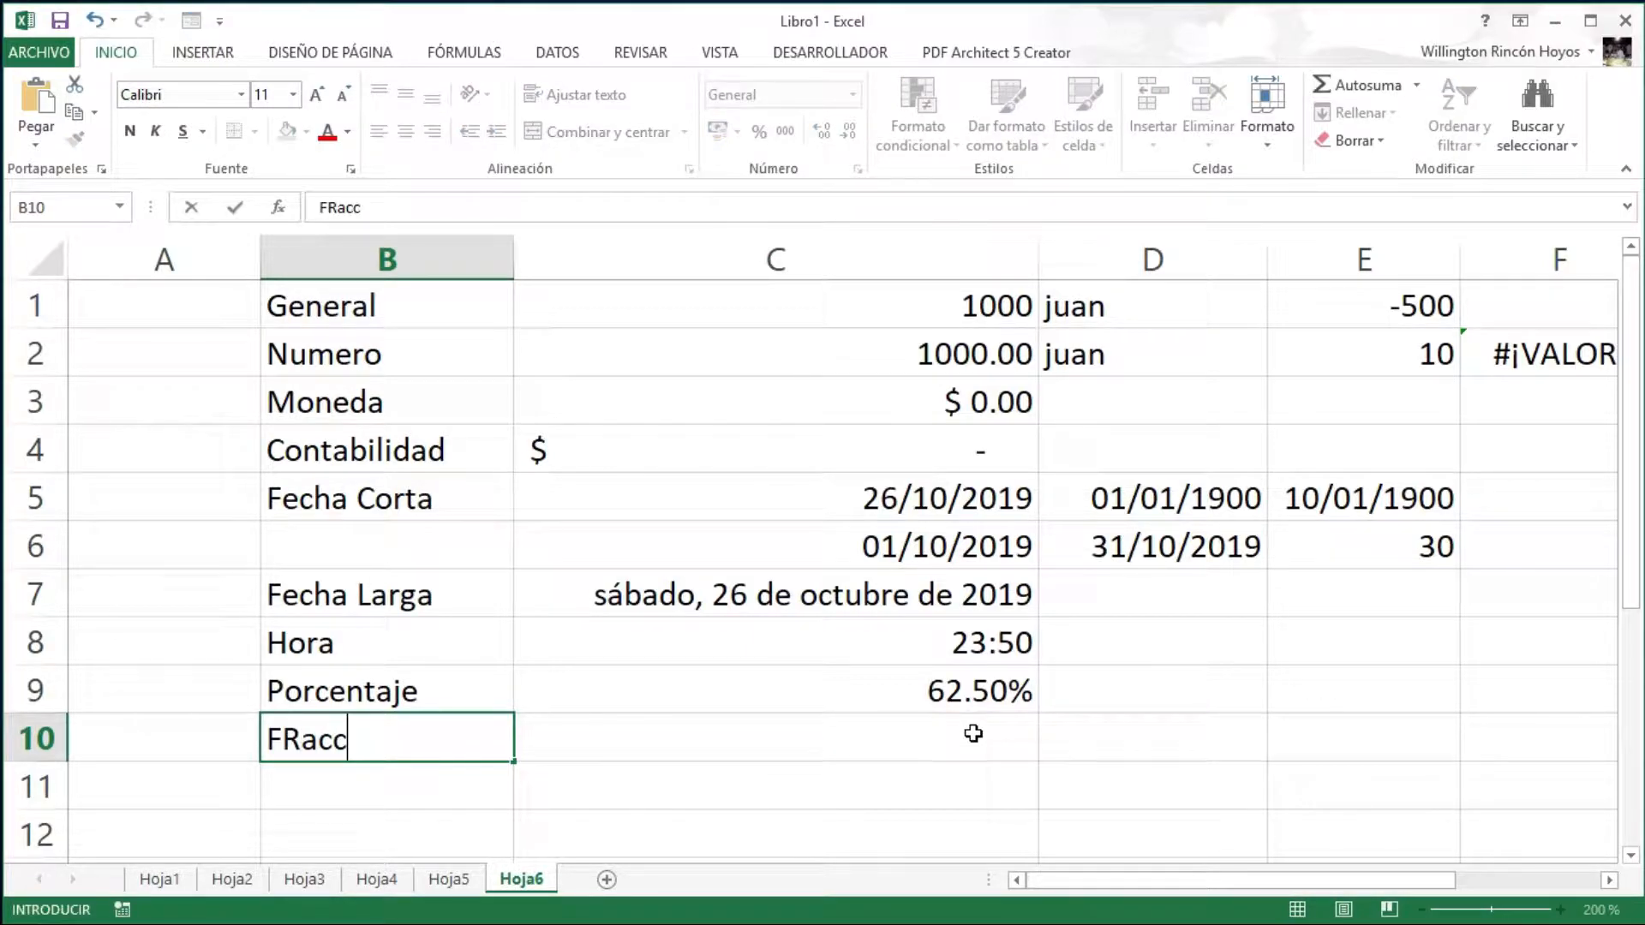
key(BackSpace)
key(BackSpace)
key(BackSpace)
key(BackSpace)
text(racc)
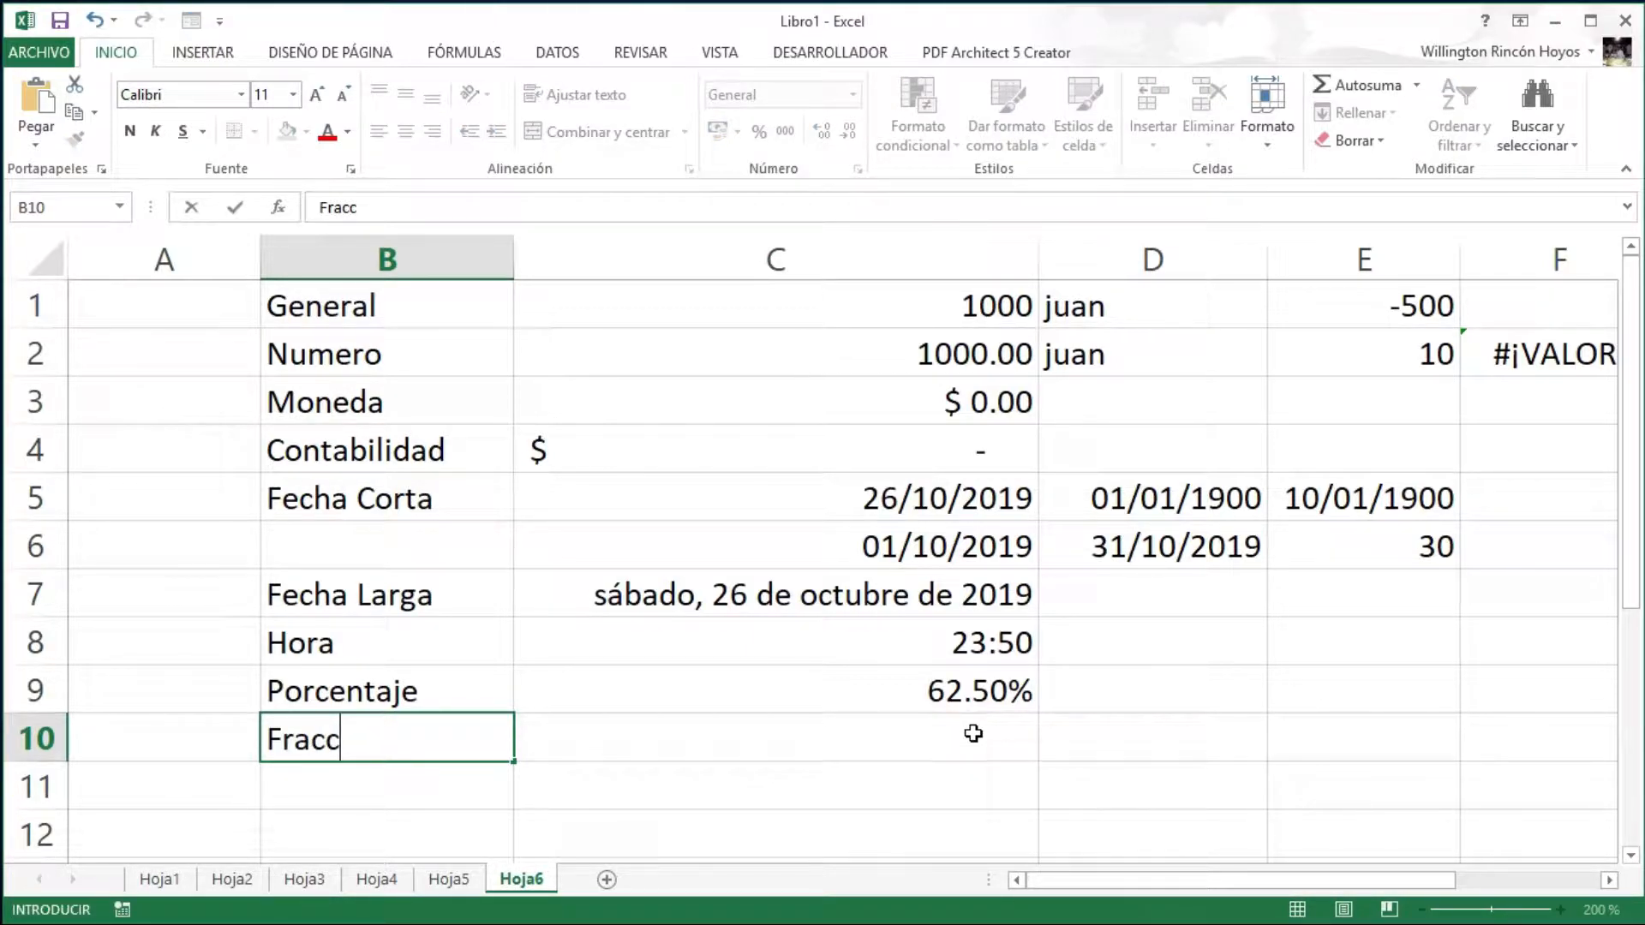
text(ión)
key(Return)
- Enter the value 1000 in cell C10
click(974, 733)
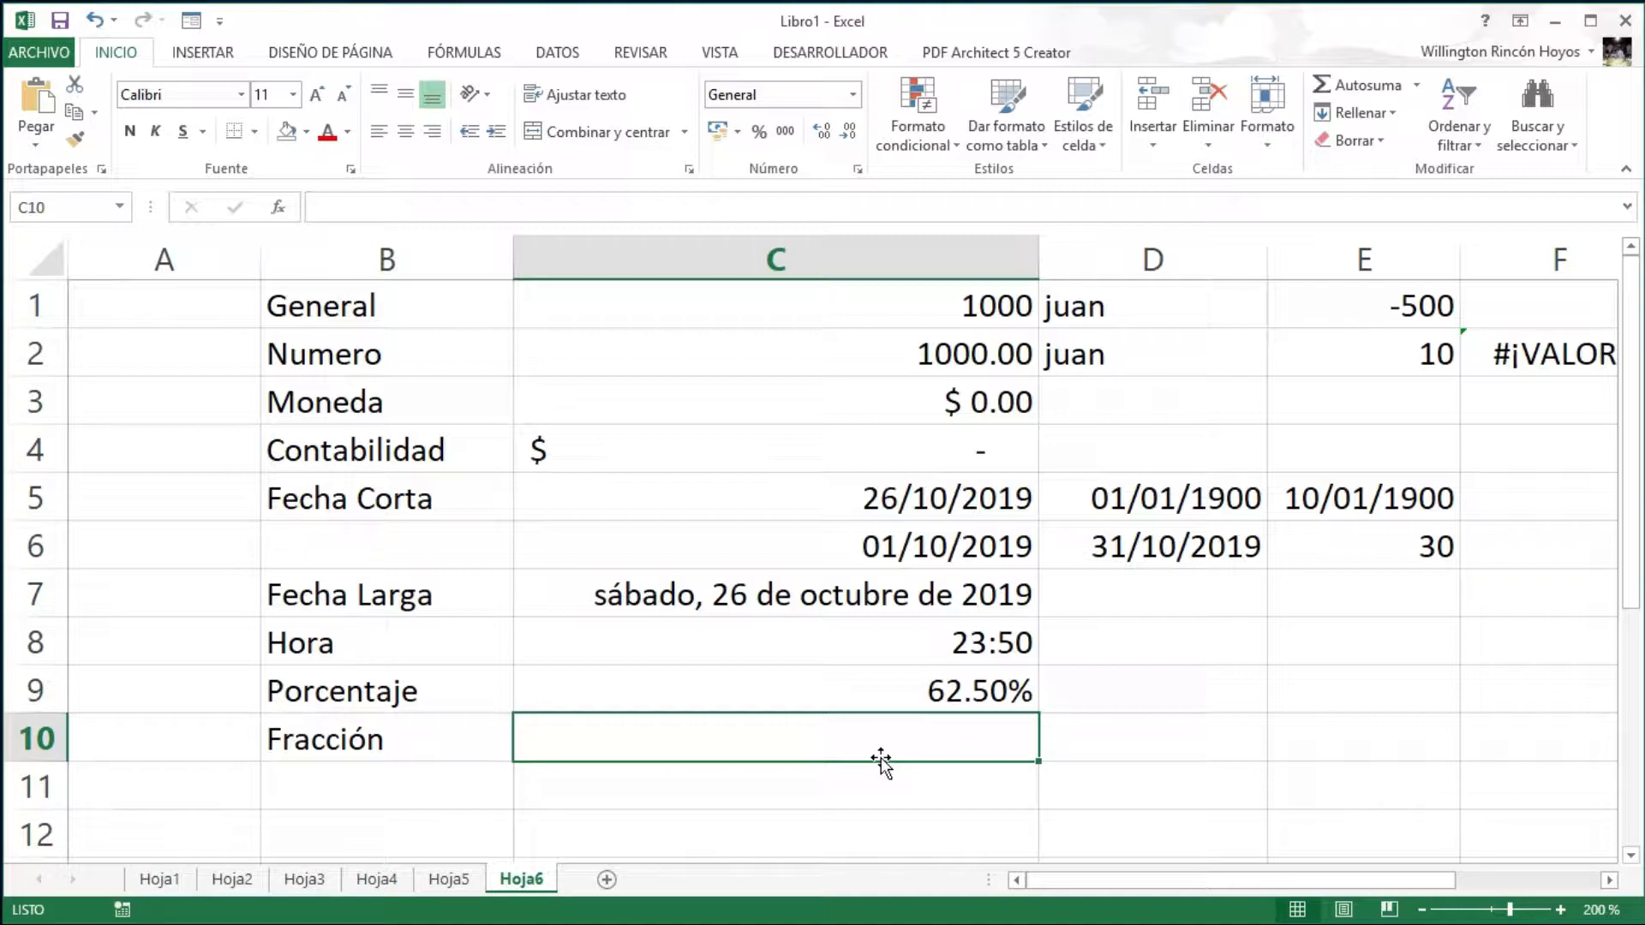
text(1000)
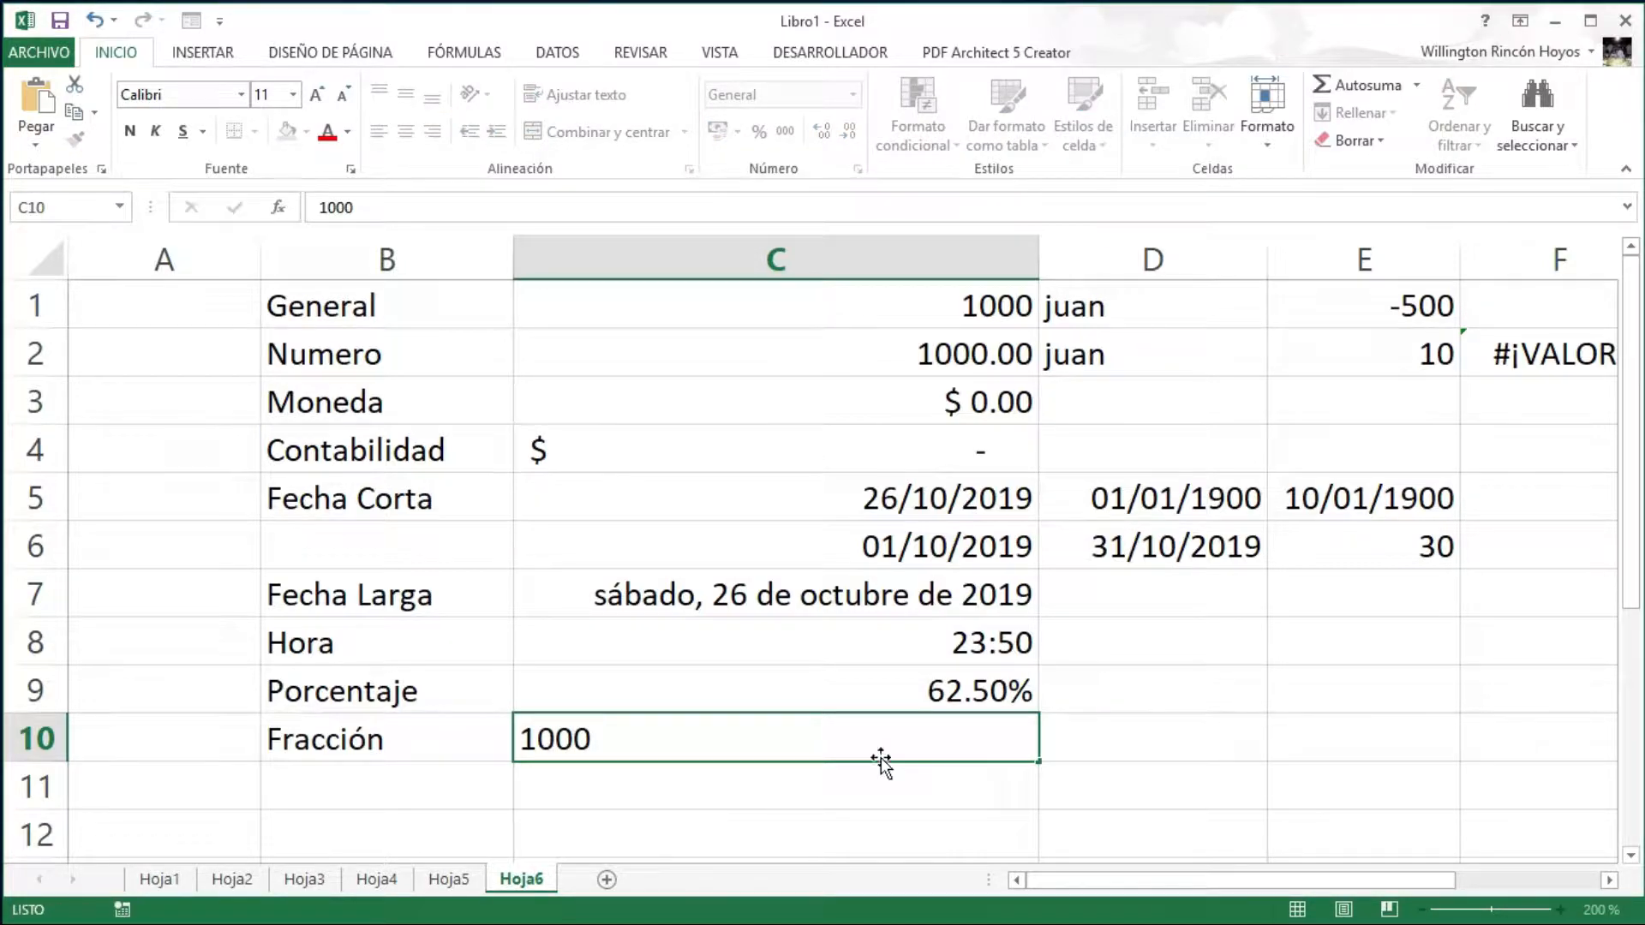
key(Return)
key(Up)
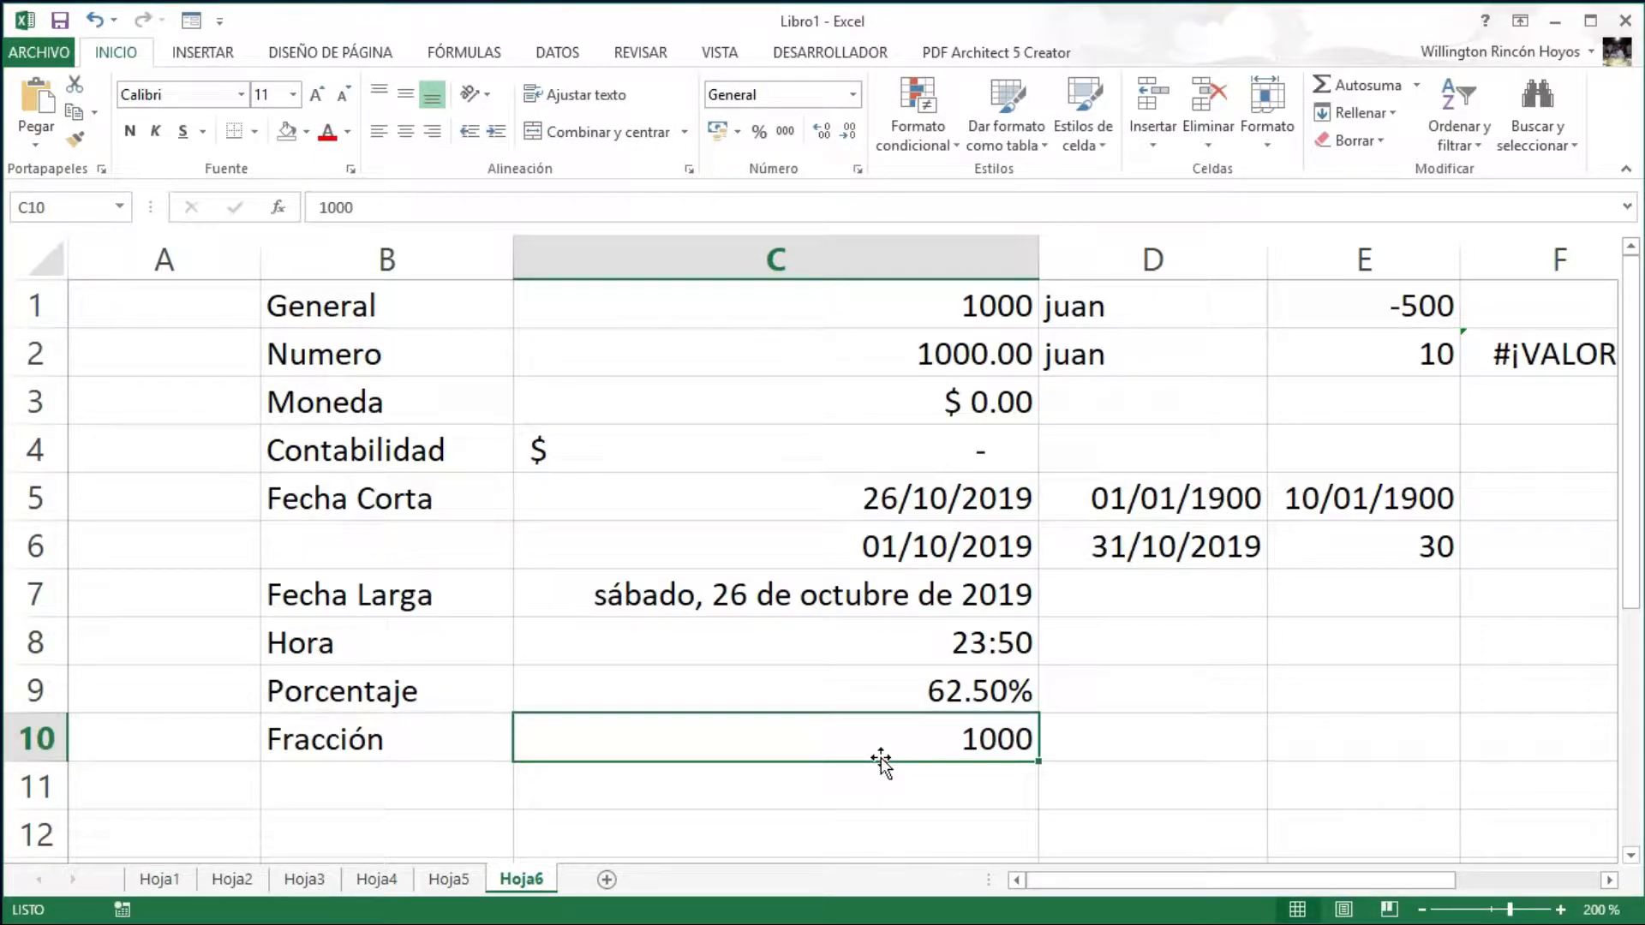
- Apply the Fracción format to C10 and change it to 1000.53, shown as 1000 1/2
click(853, 95)
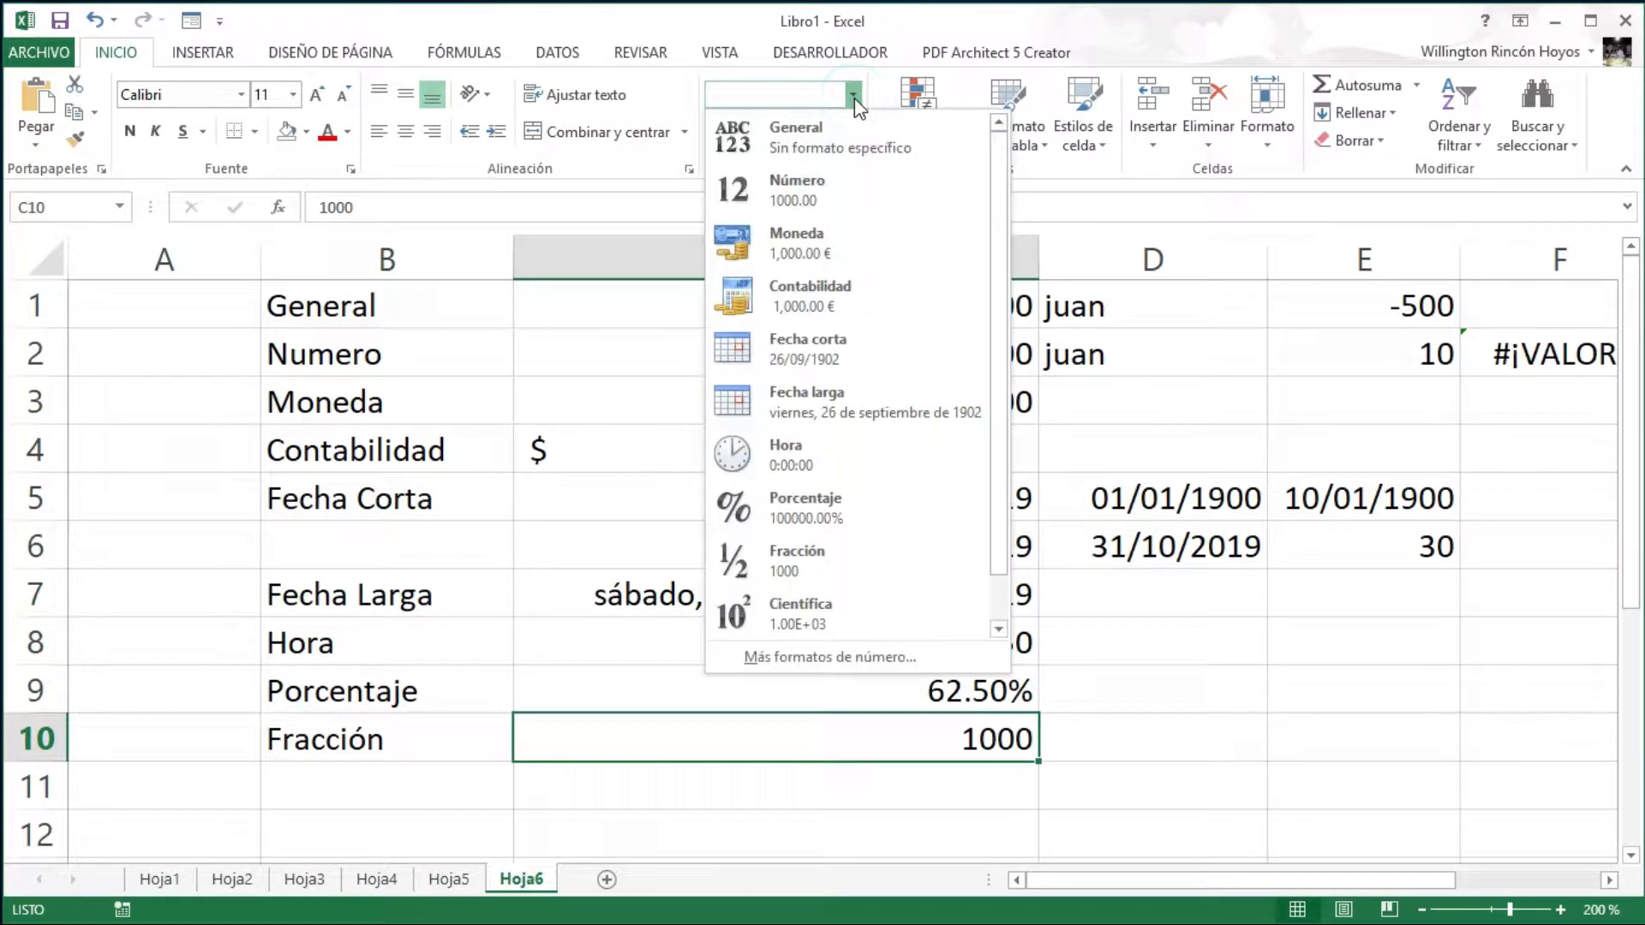
click(796, 567)
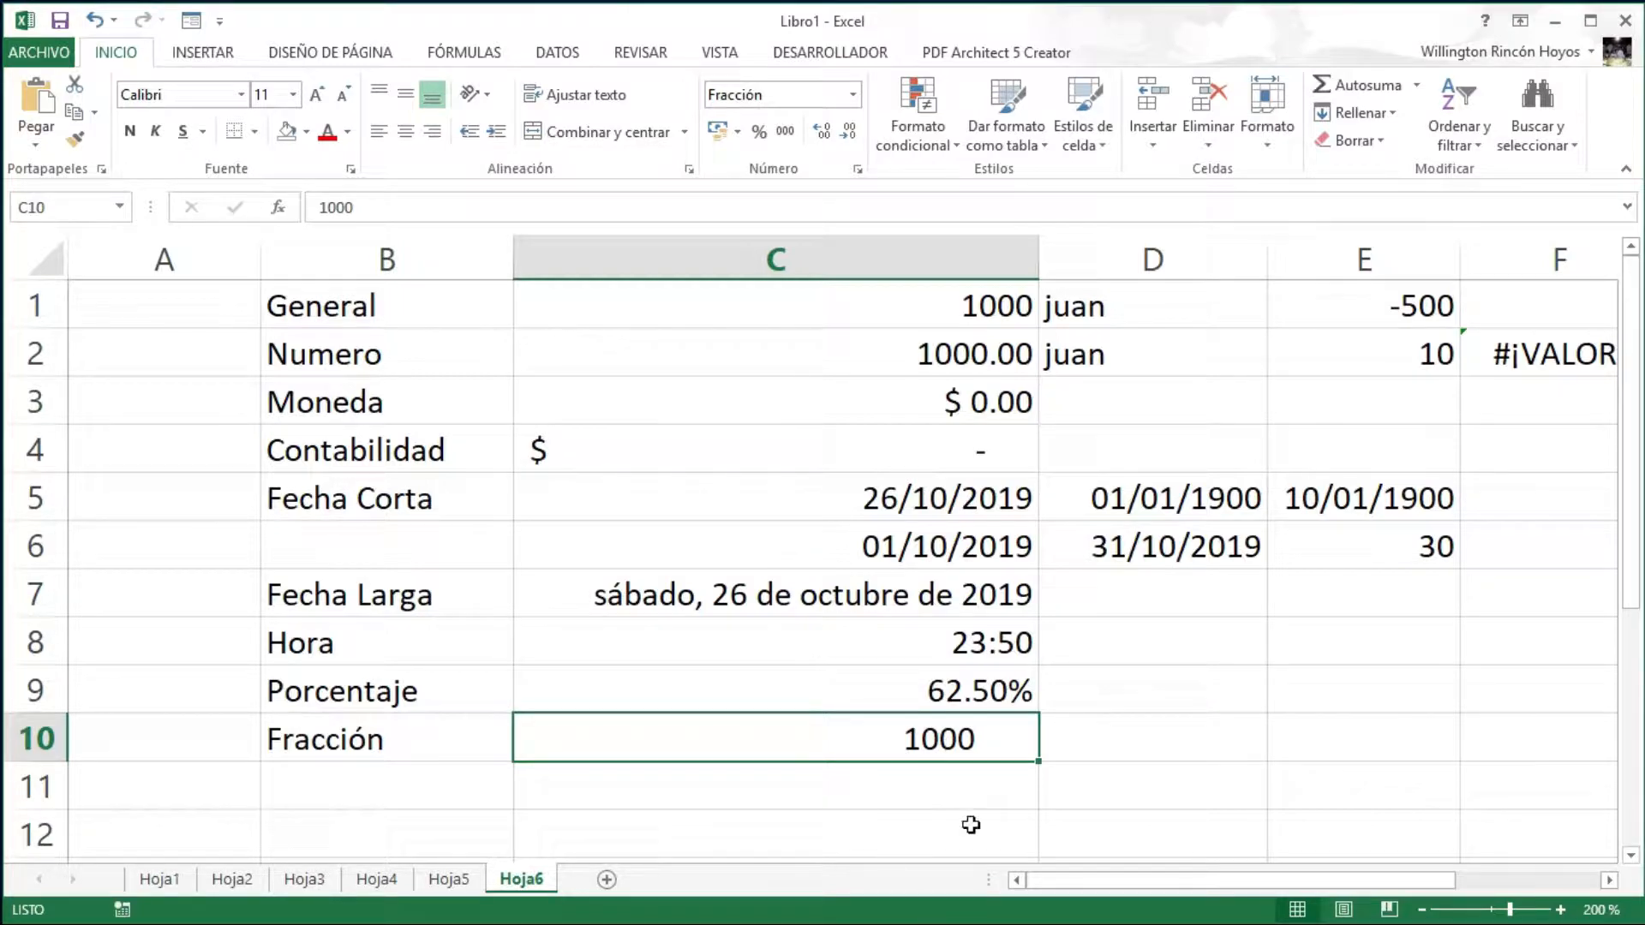
double_click(991, 739)
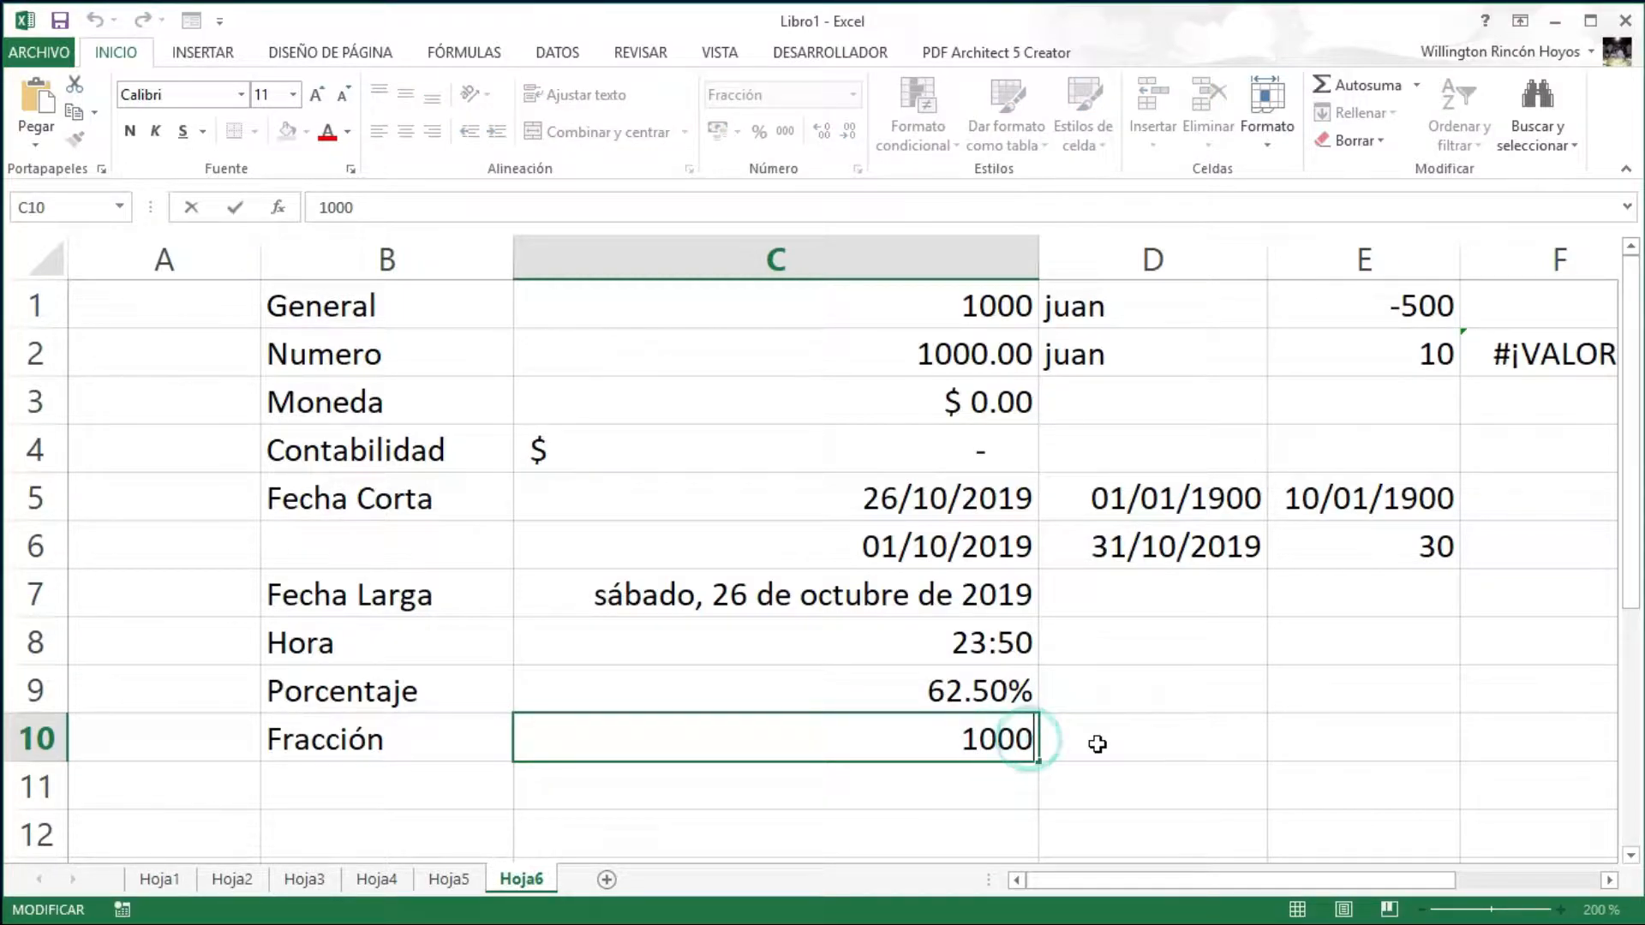
text(.)
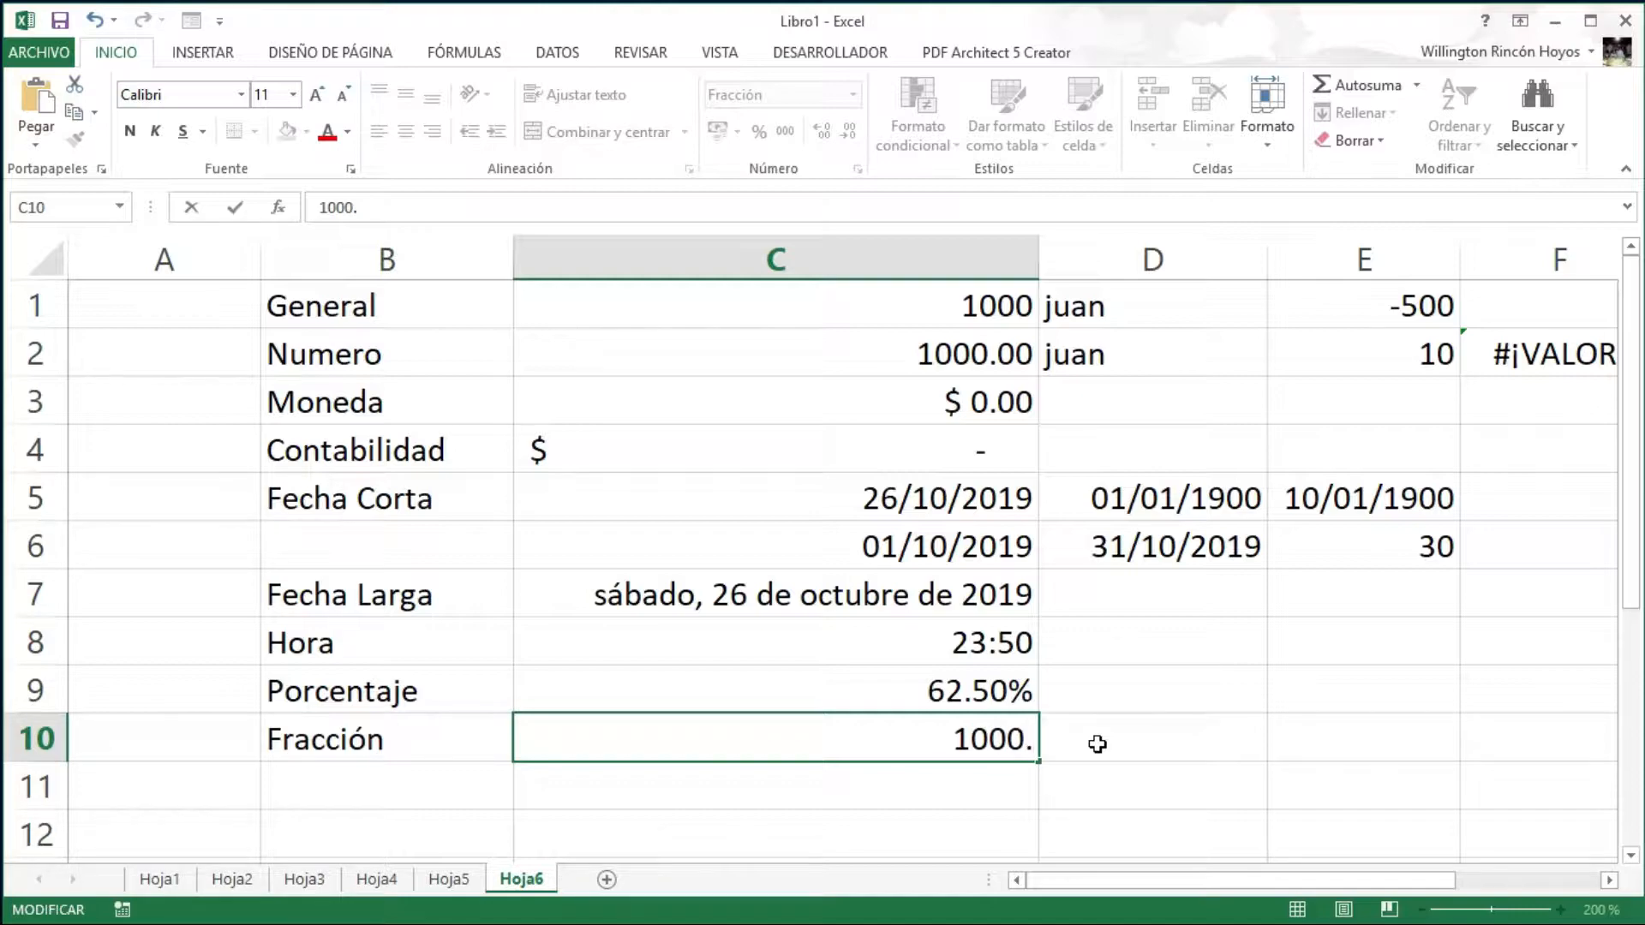
text(53)
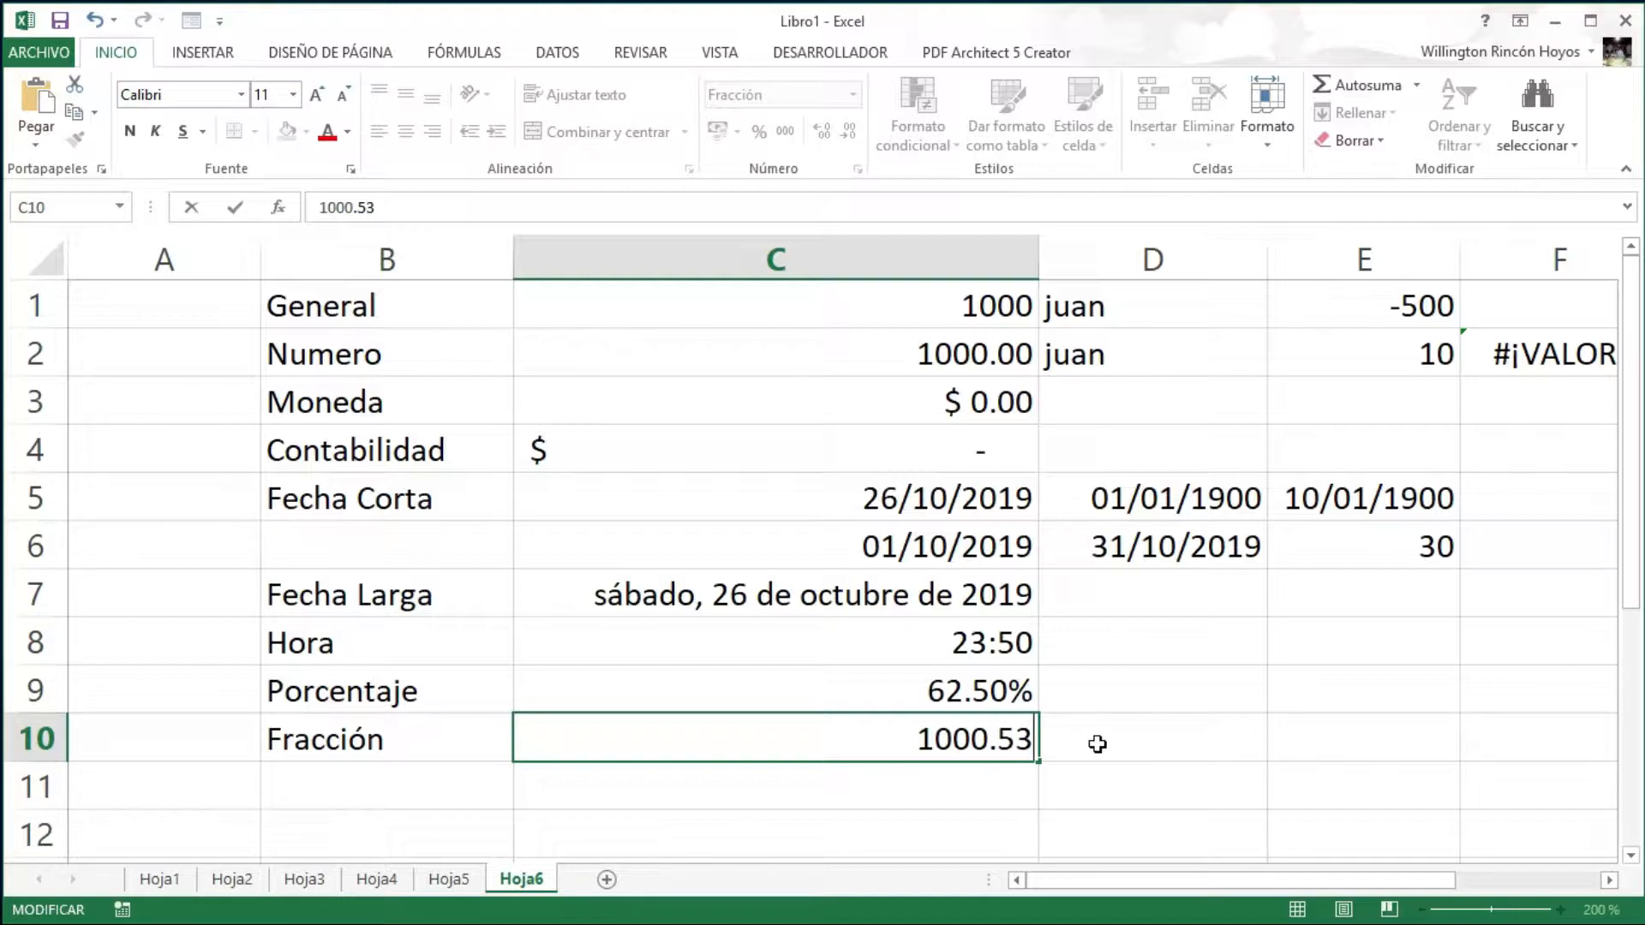
key(Return)
key(Up)
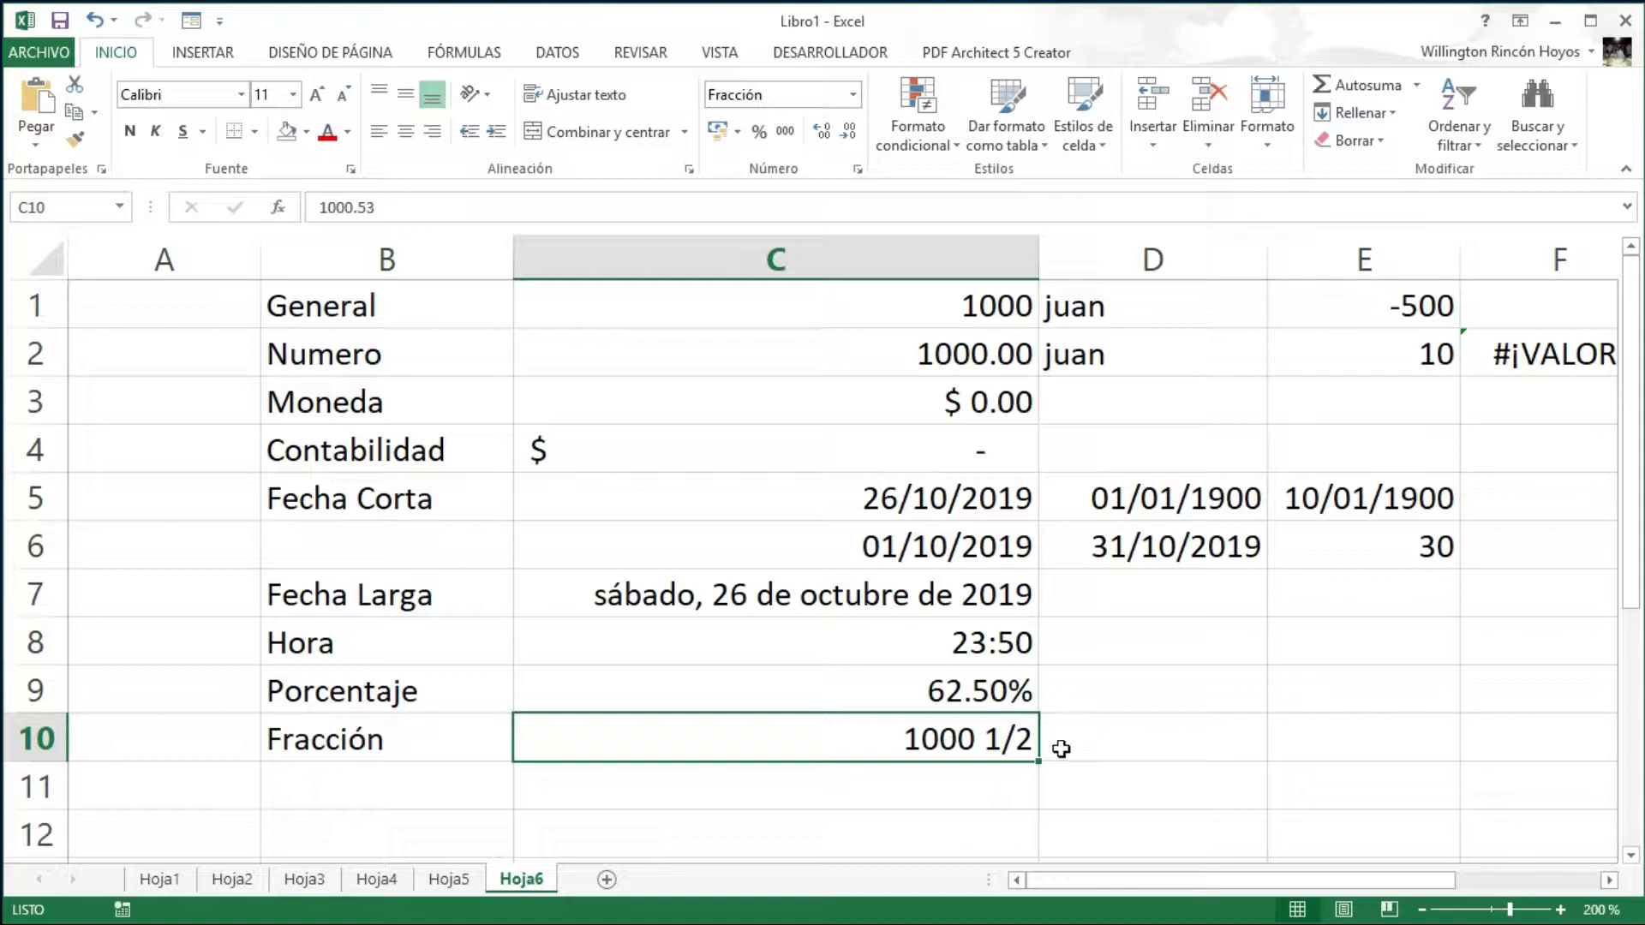
- Correct C10 to 1000.35 so it displays as 1000 1/3
double_click(1011, 740)
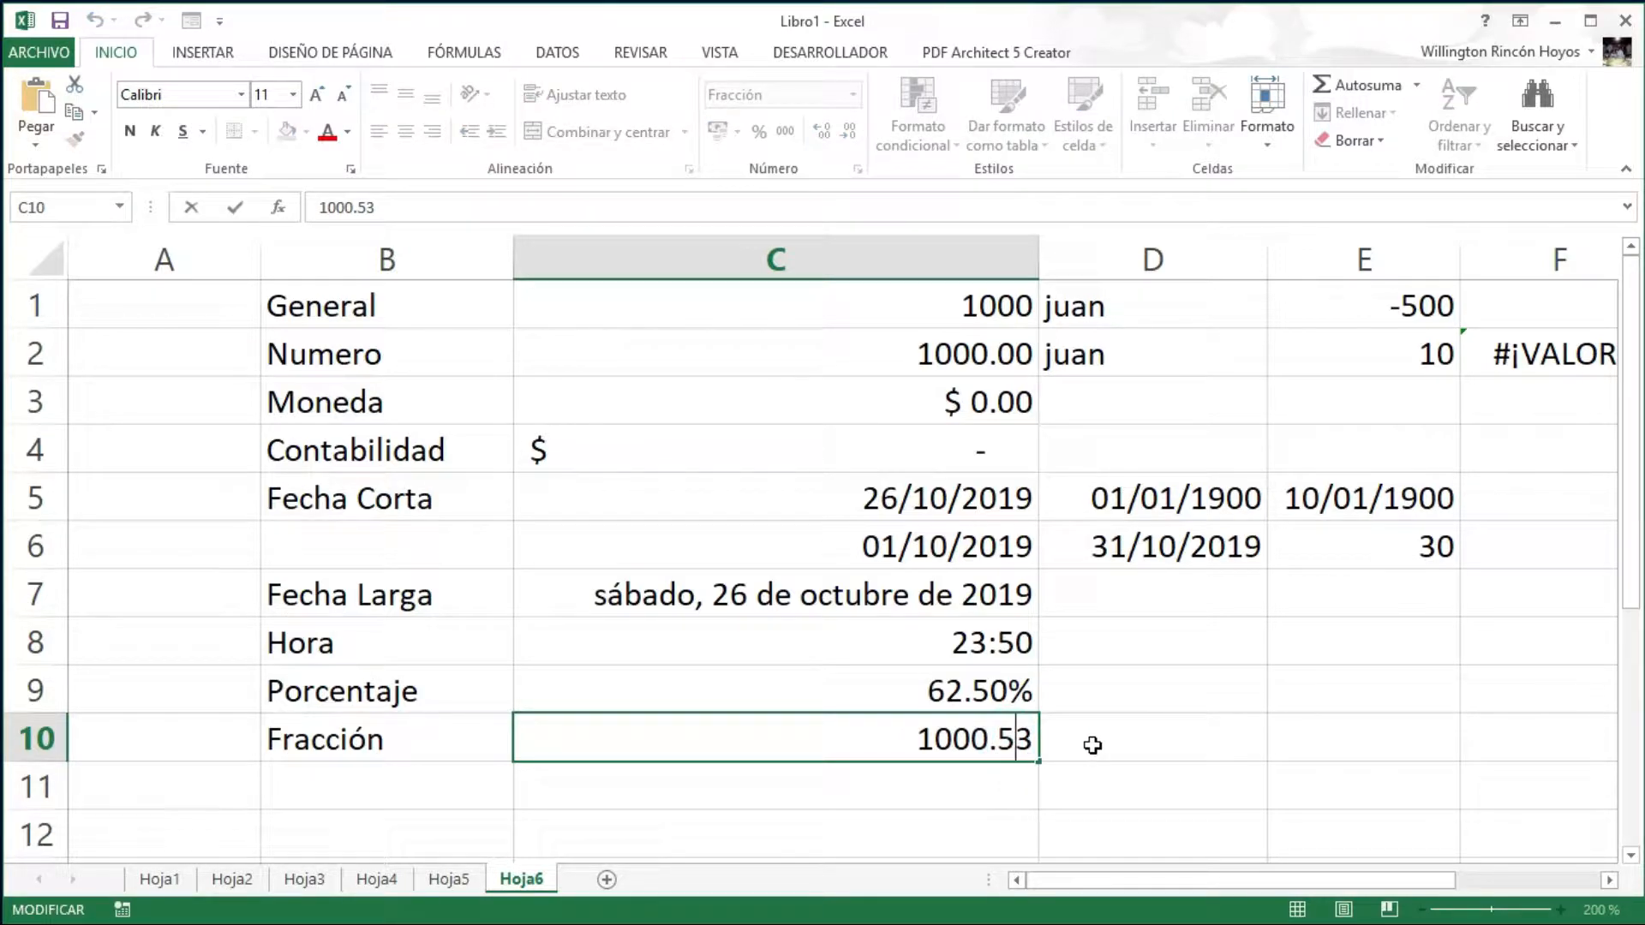
key(BackSpace)
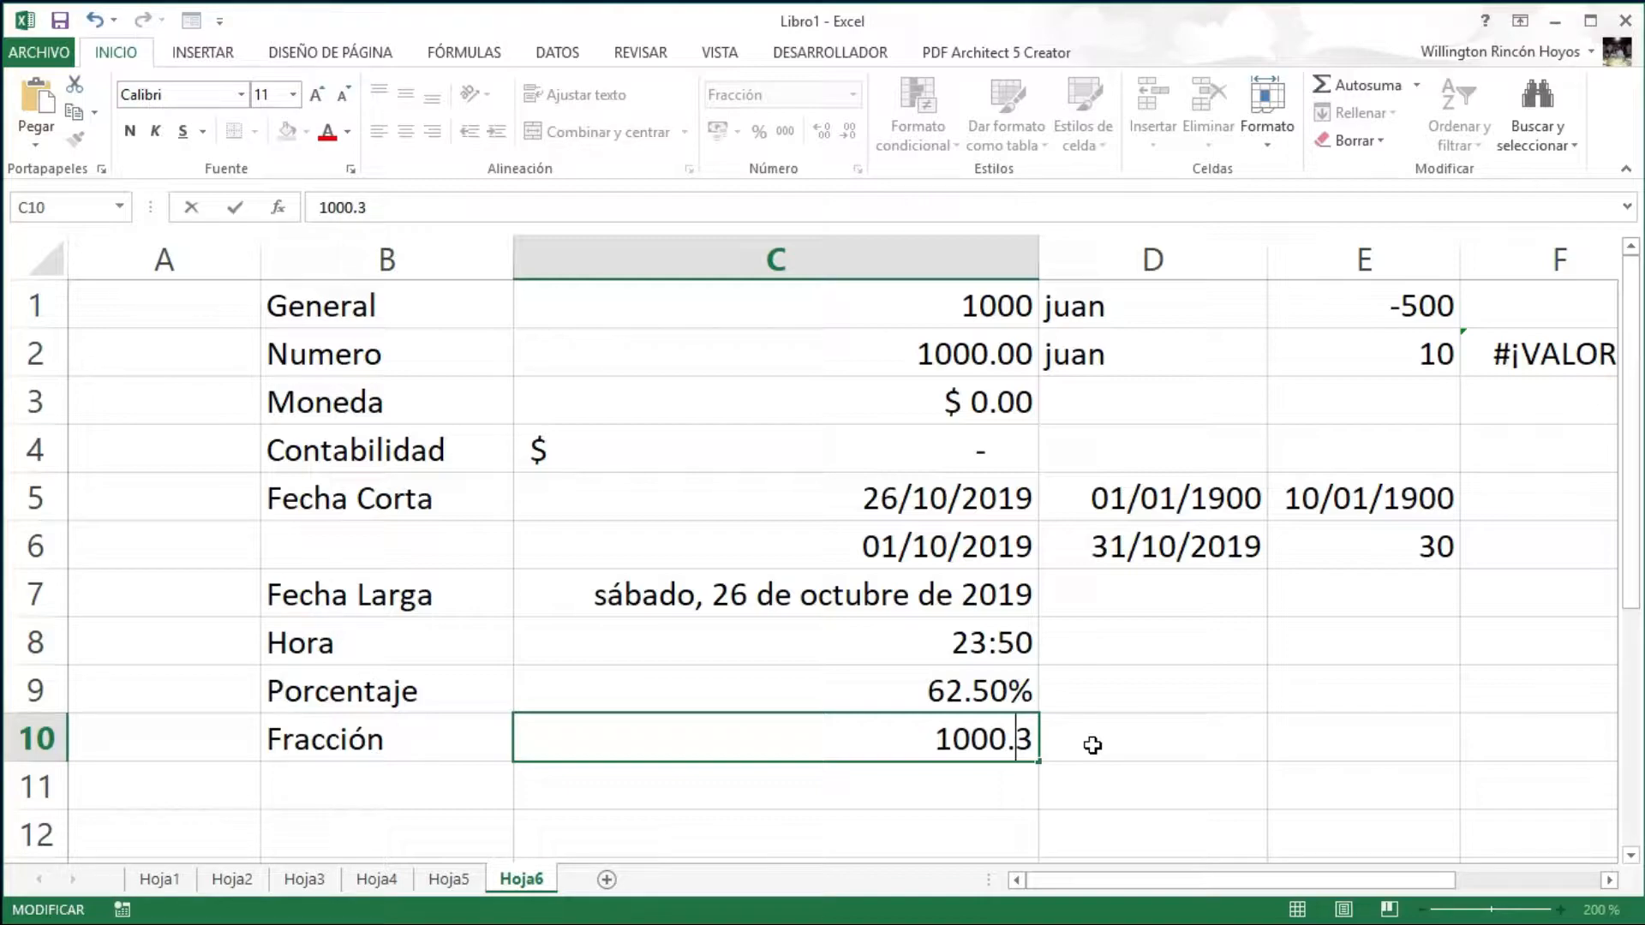
key(Right)
text(5)
key(Return)
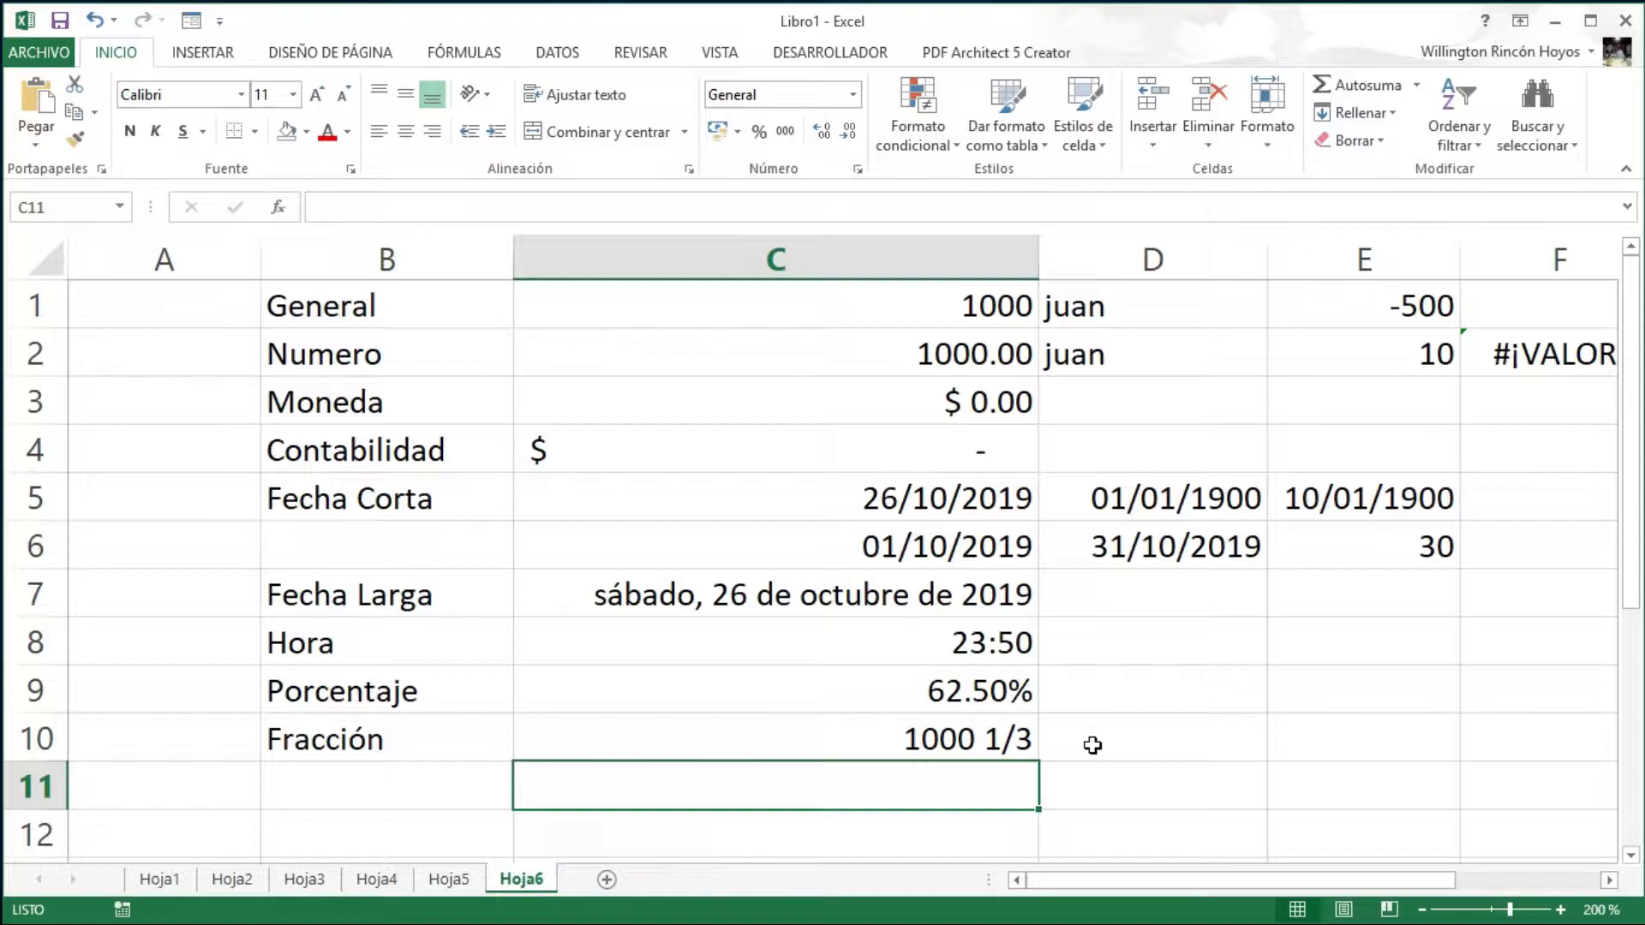
key(Up)
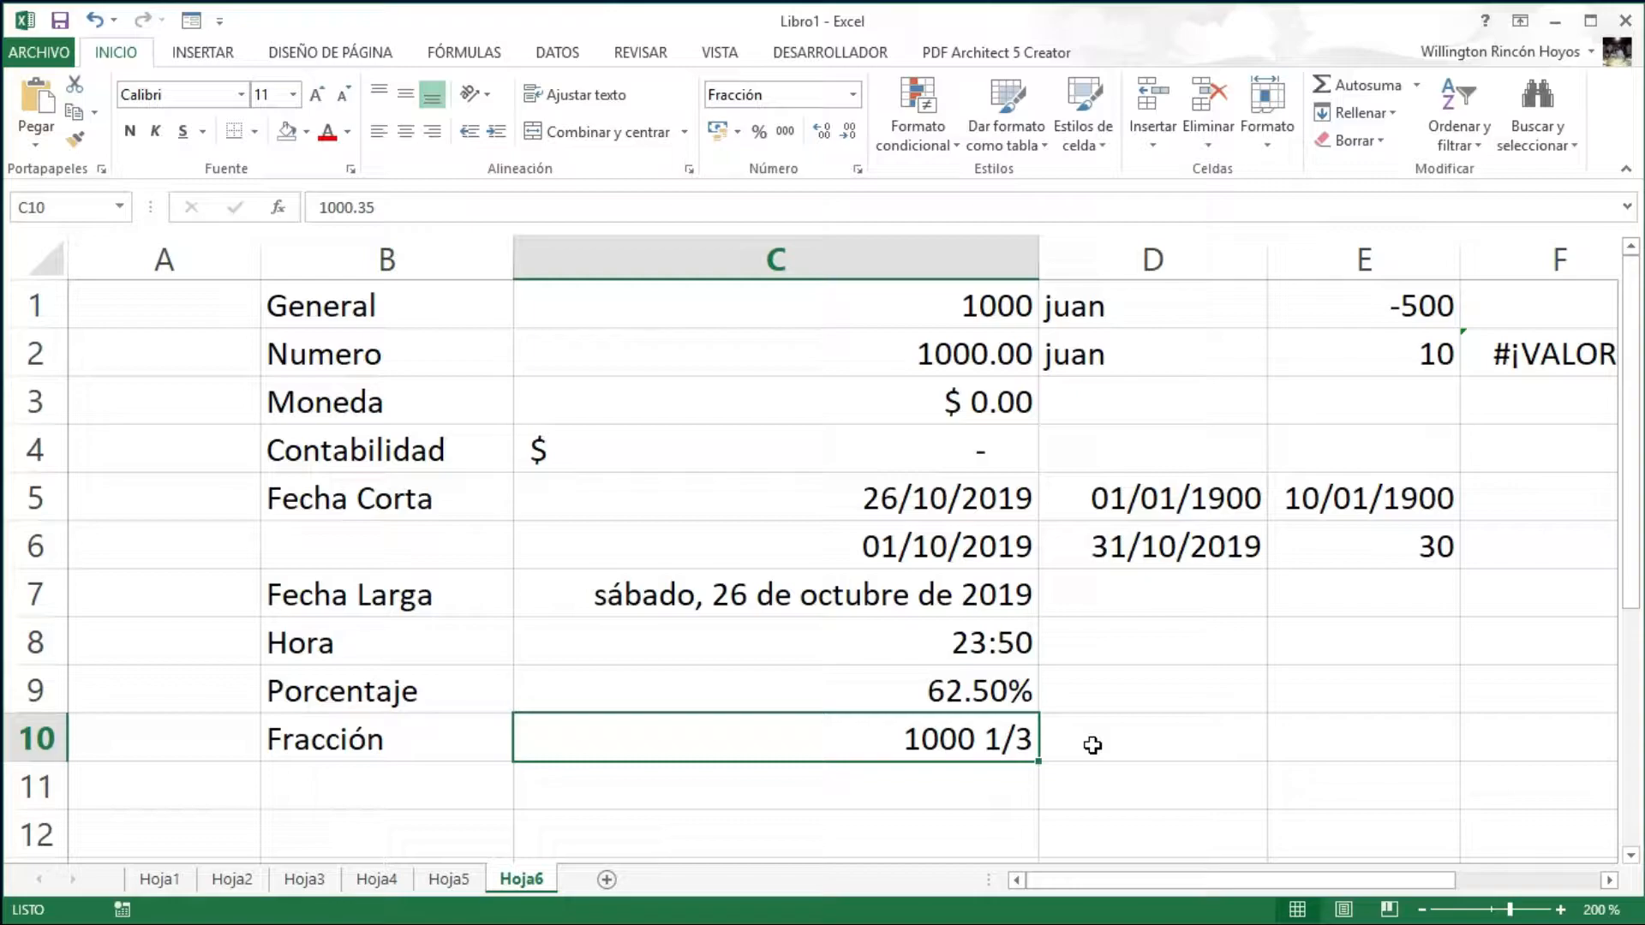
key(Down)
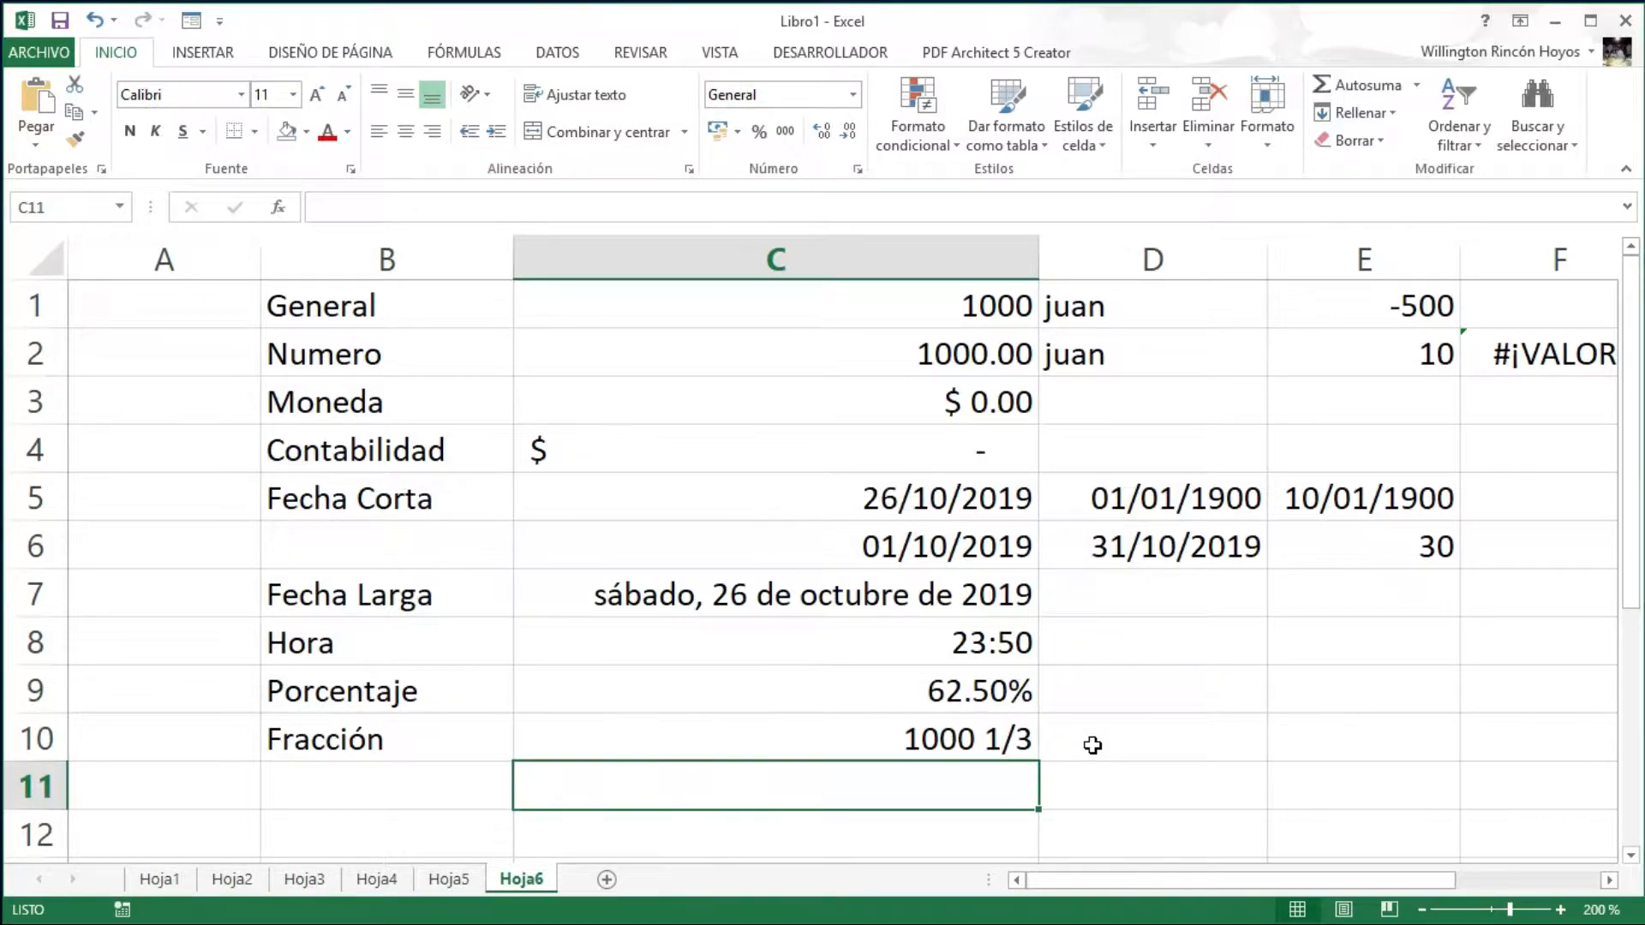
key(Left)
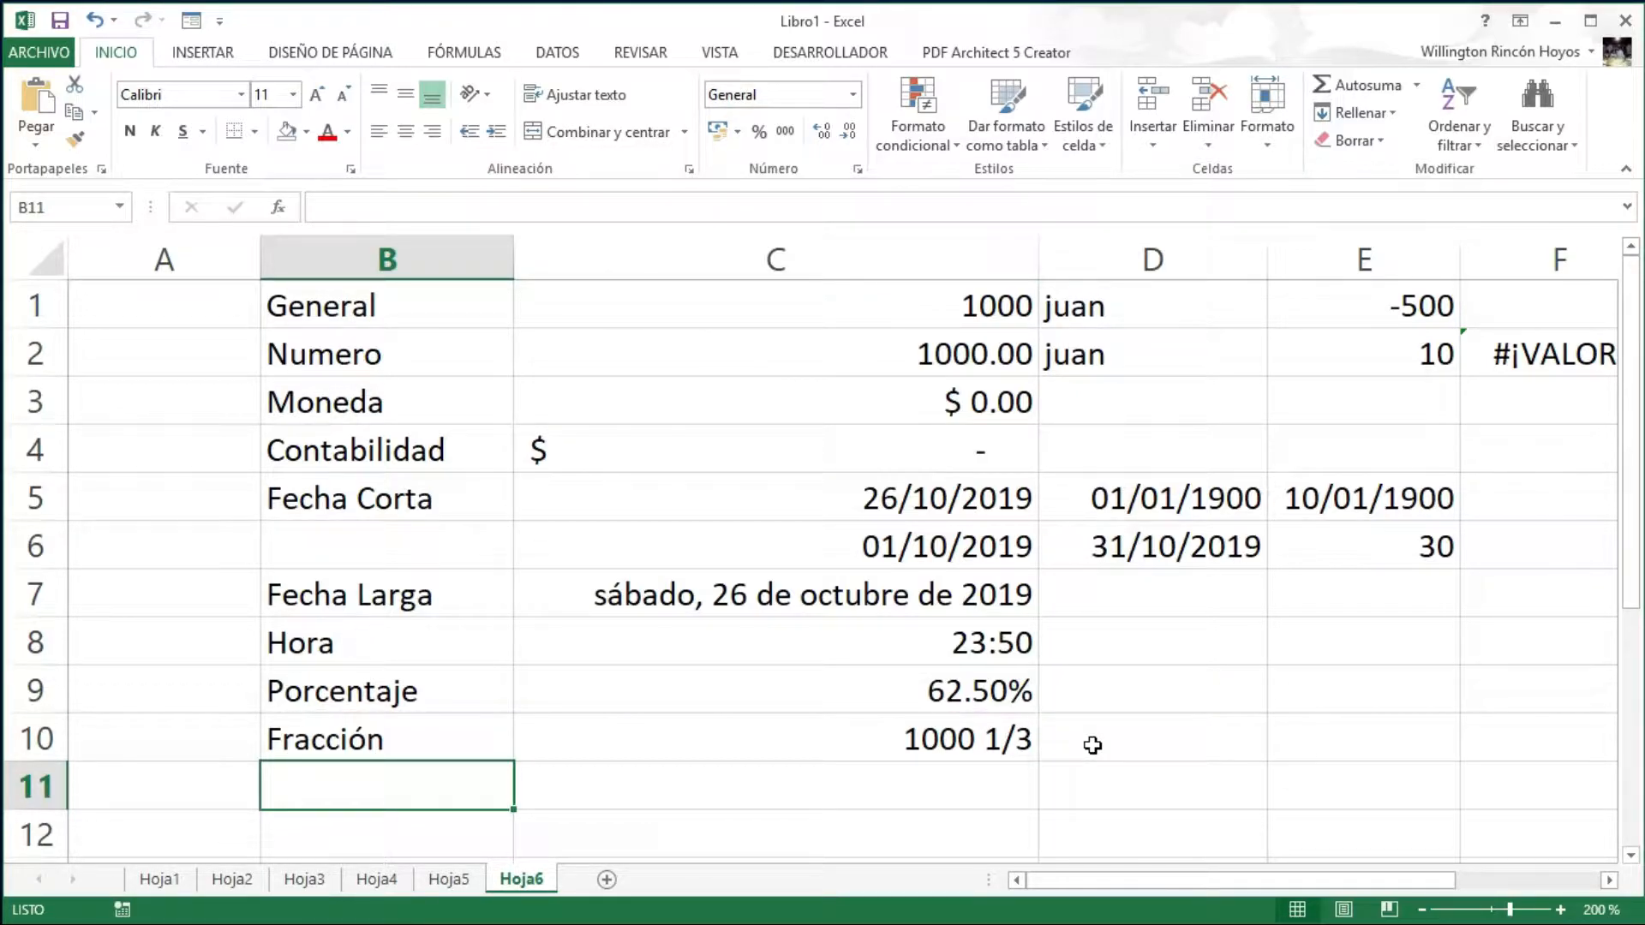
- Label B11 as Cientifica and enter 1000 in C11
text(Cient)
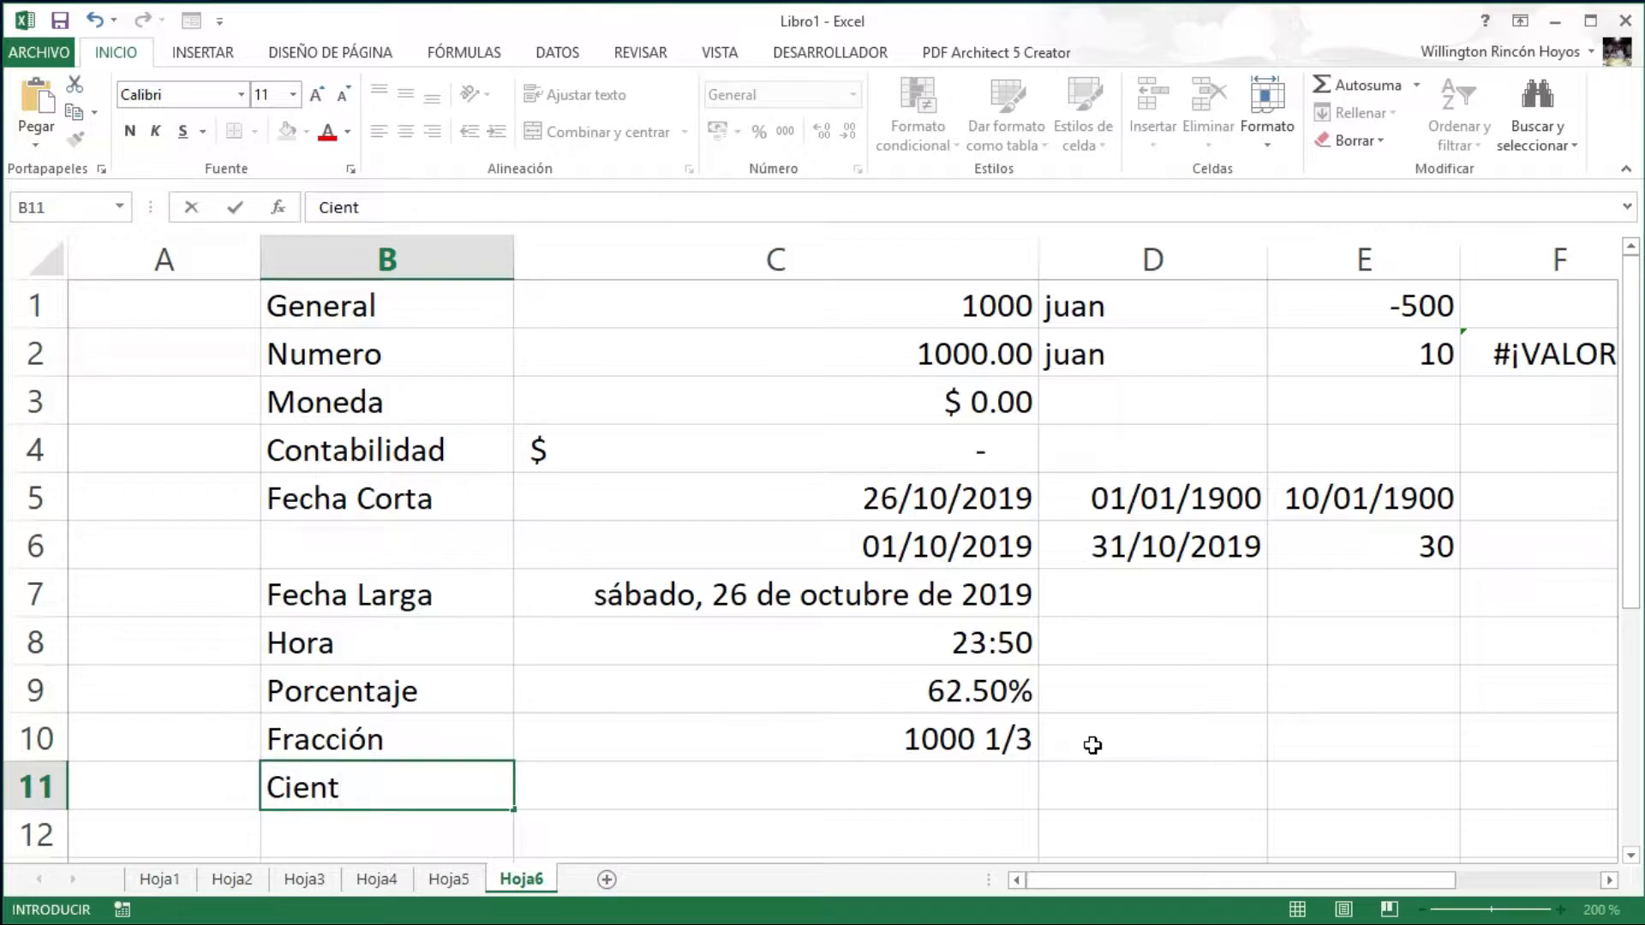
text(ifica)
key(Return)
key(Up)
key(Right)
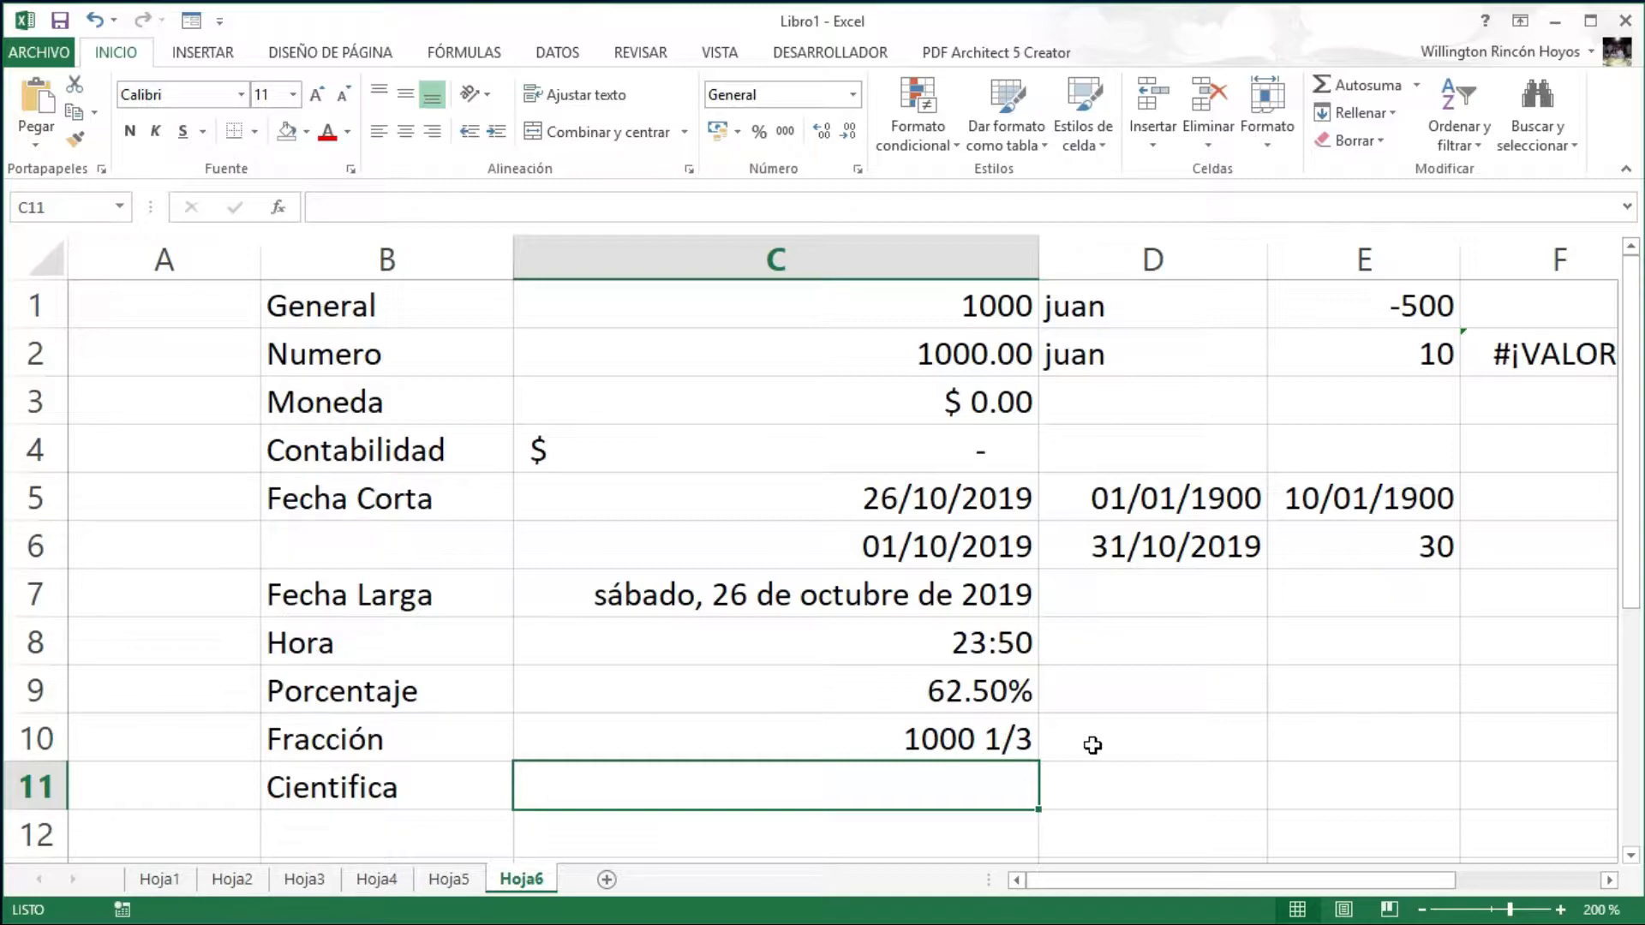
text(1000)
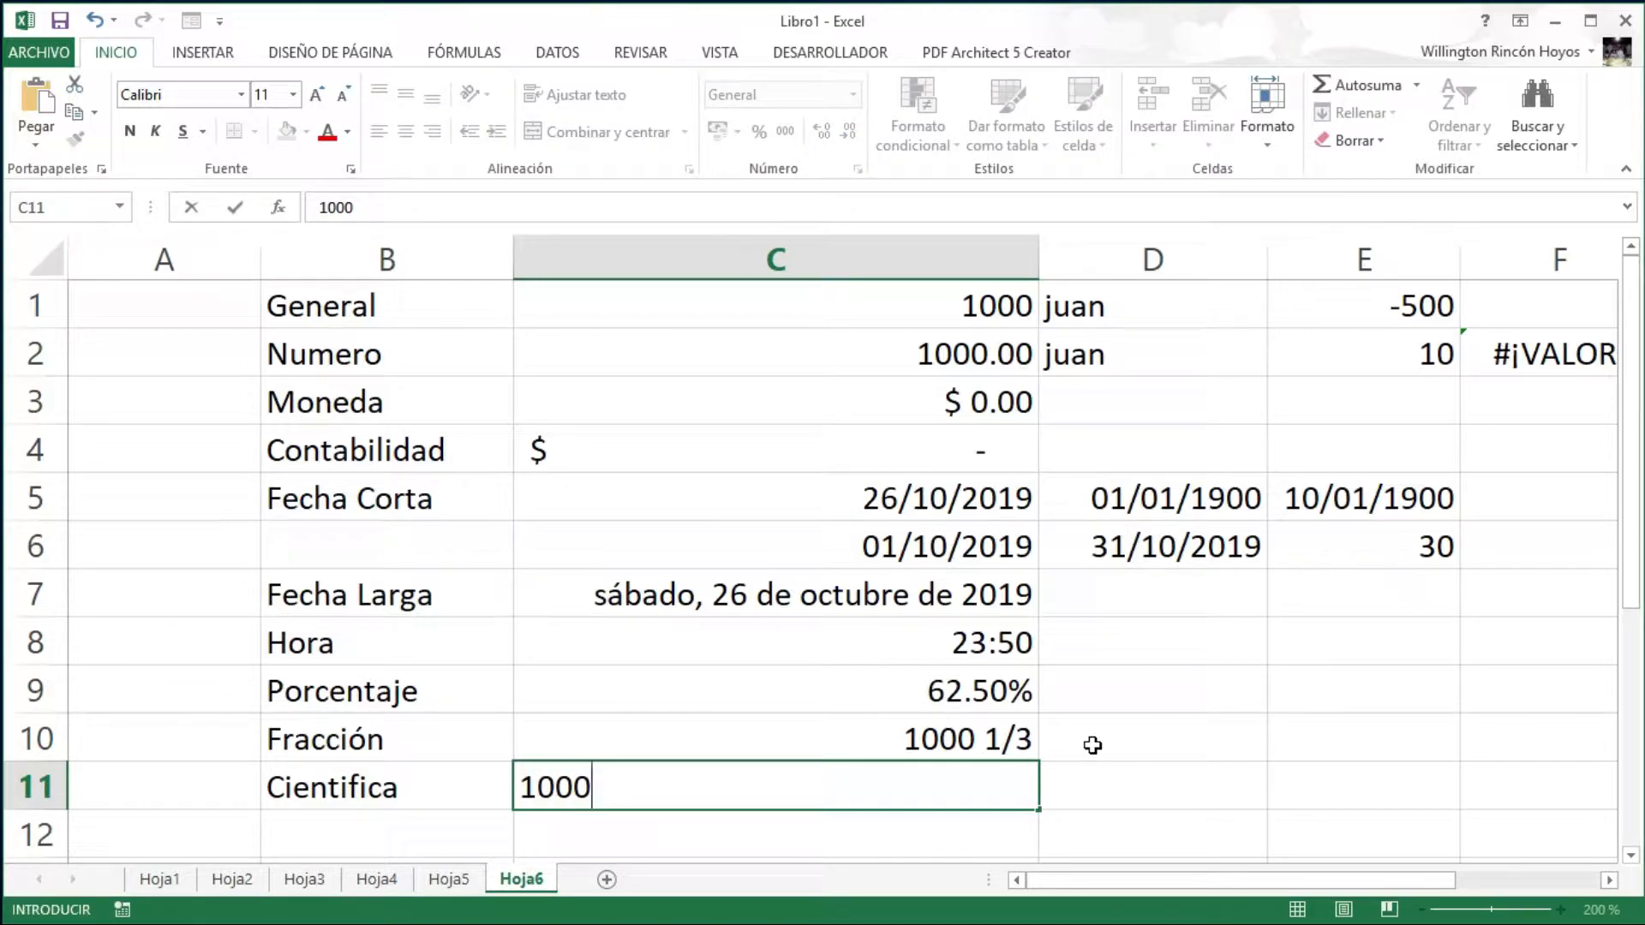
key(Return)
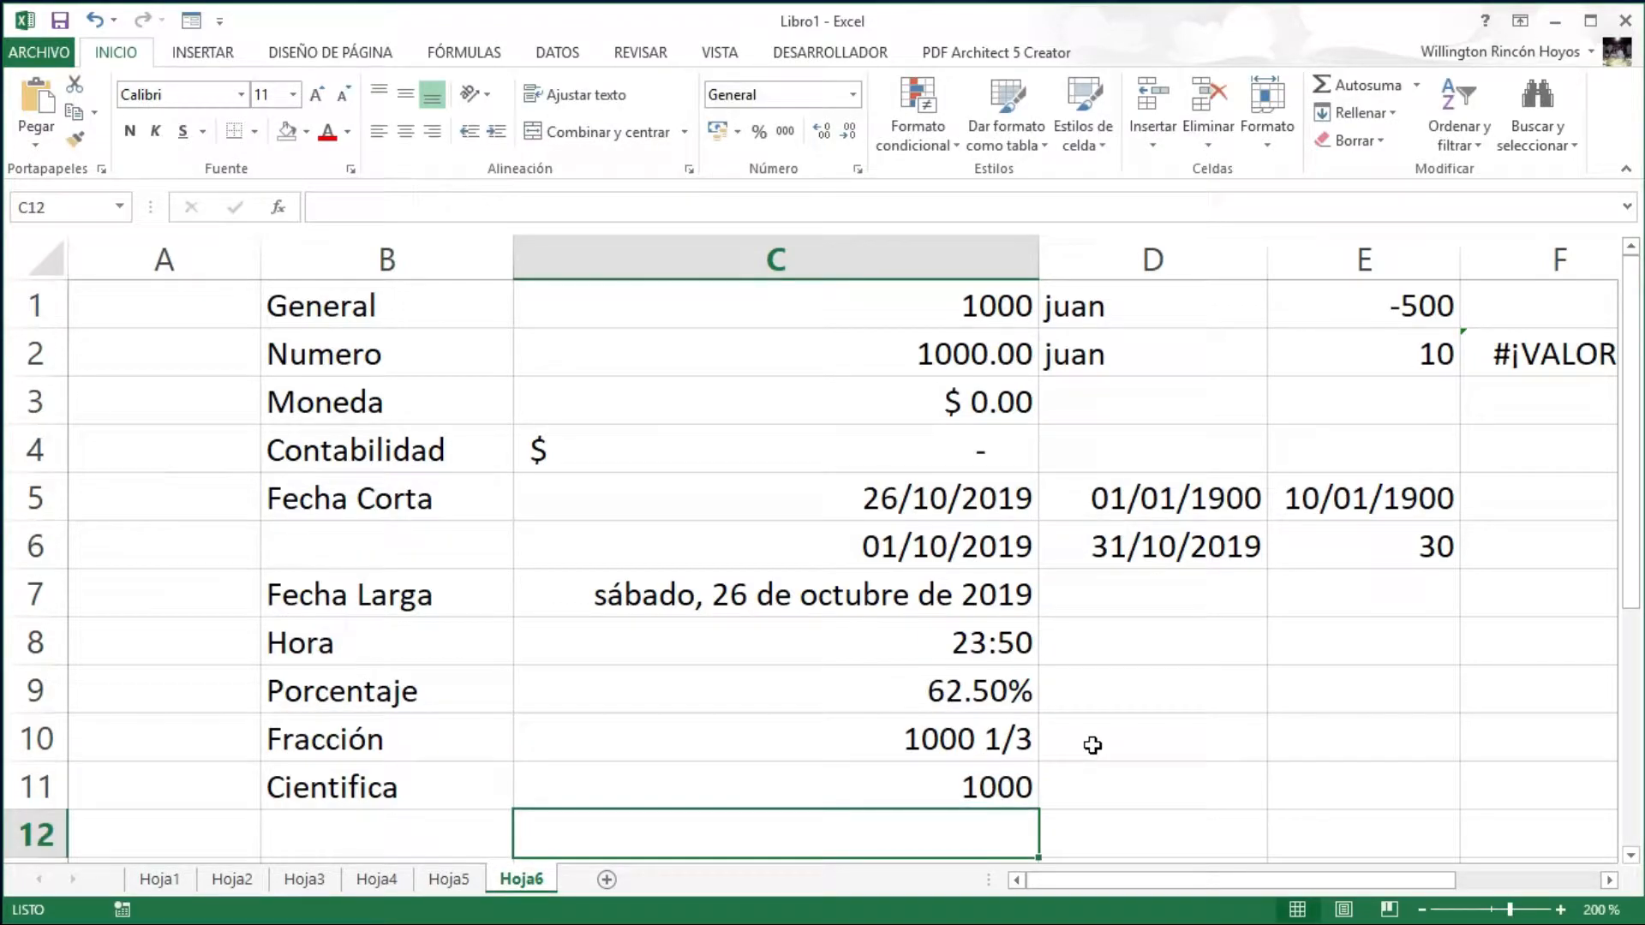
key(Up)
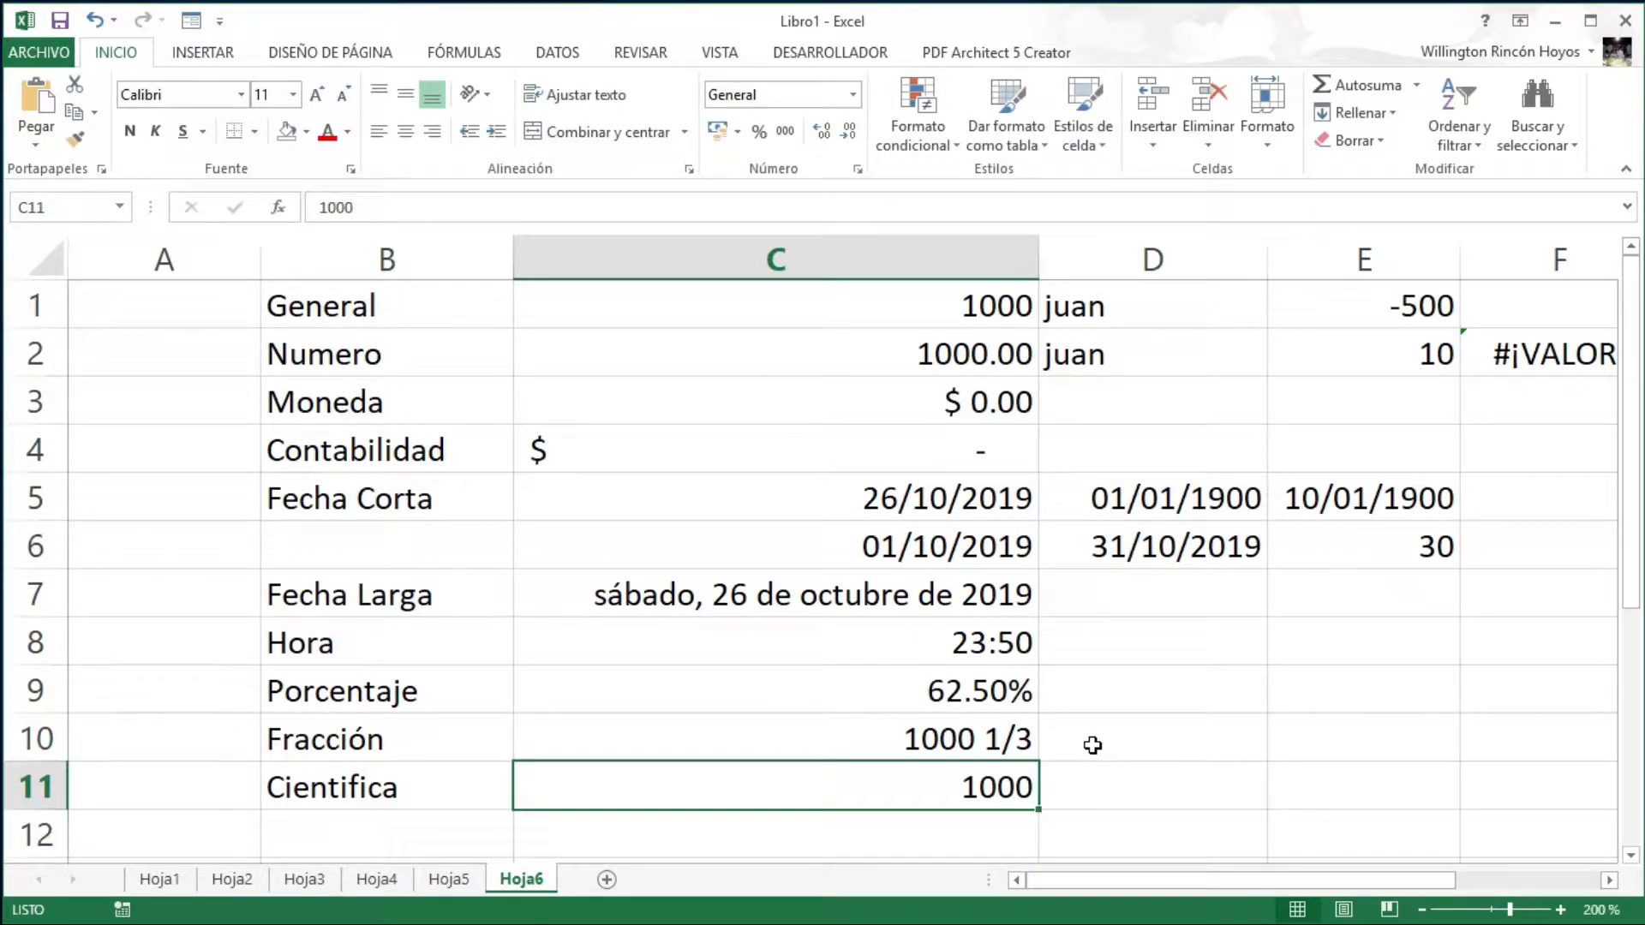
- Apply the Científica format to C11 and replace its value with 2500
click(851, 95)
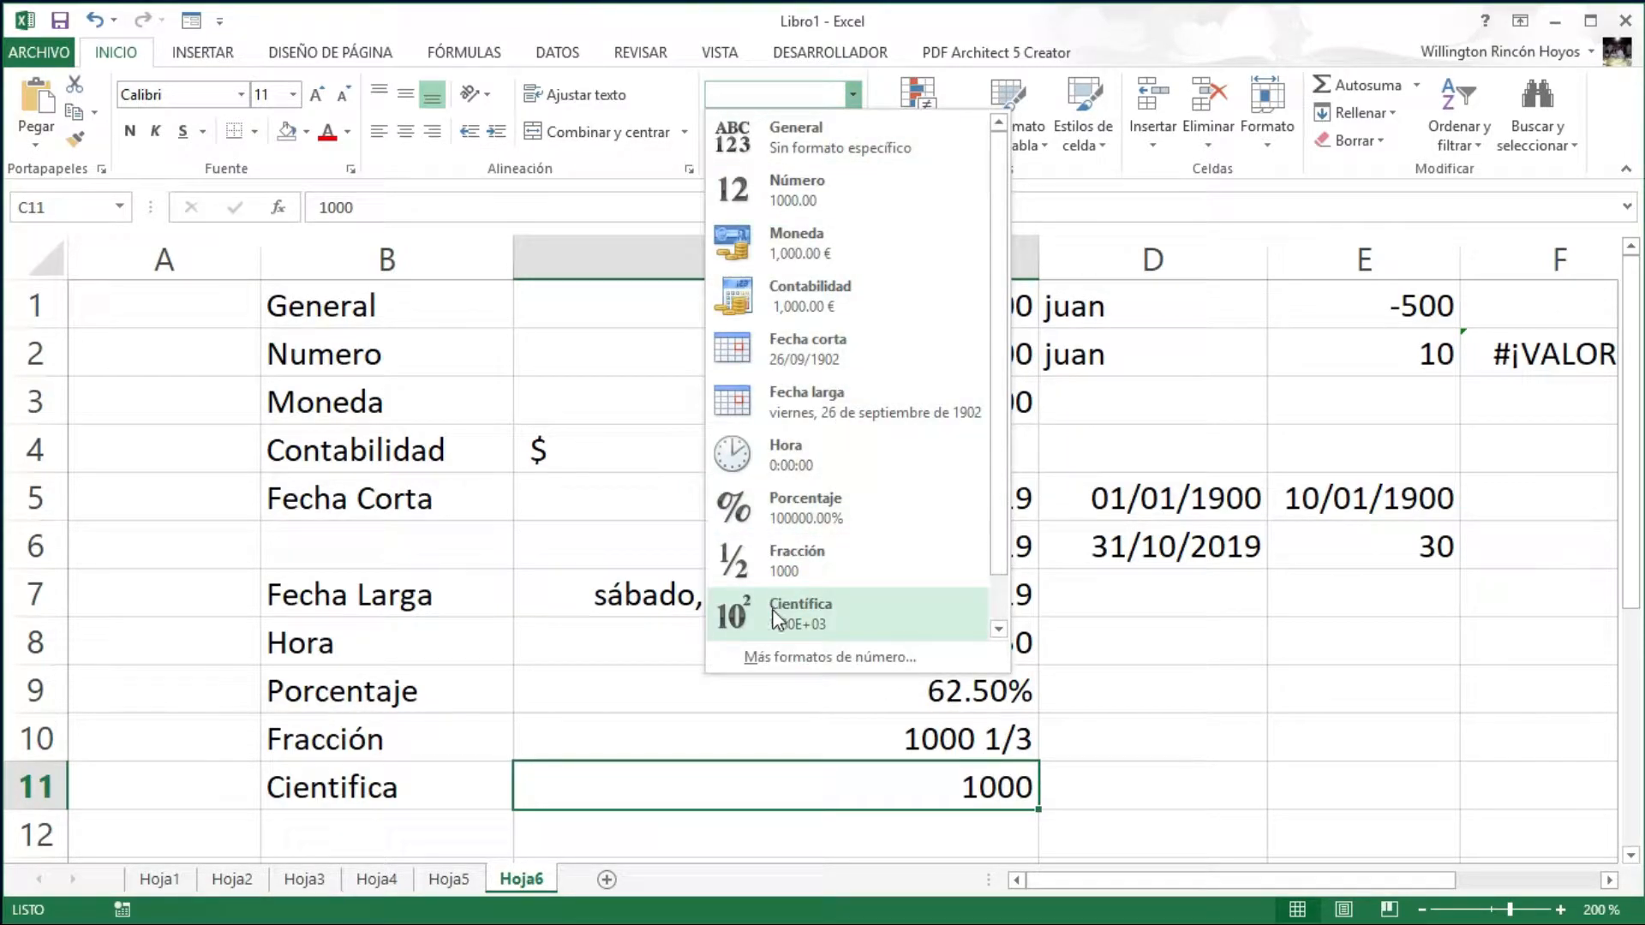
click(798, 609)
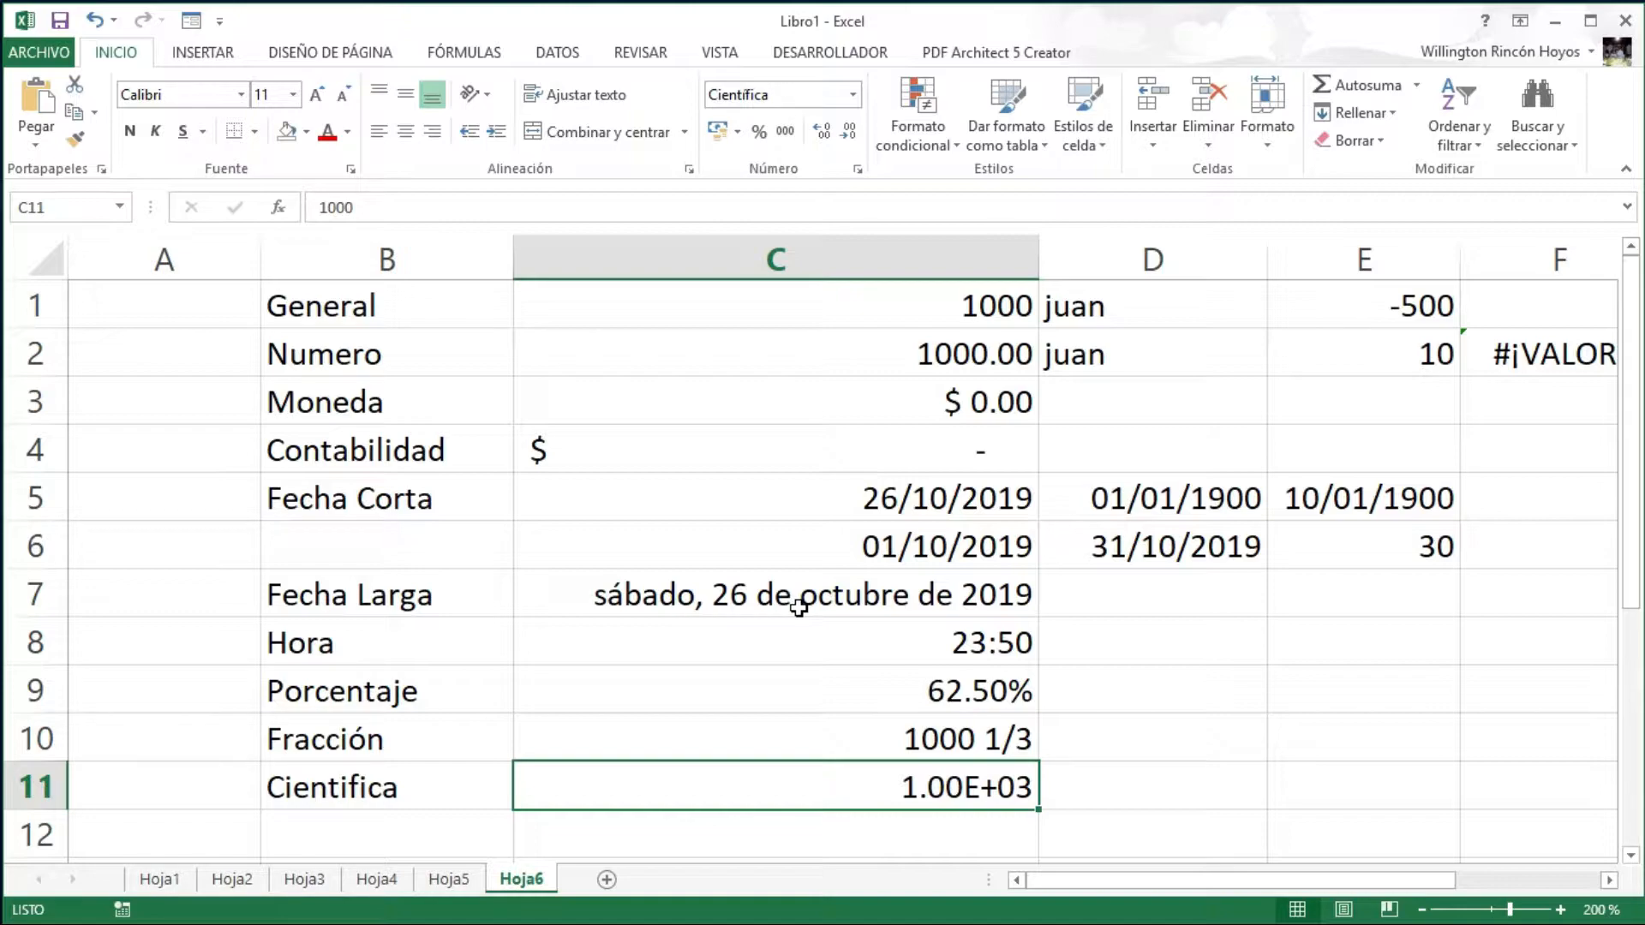
key(F2)
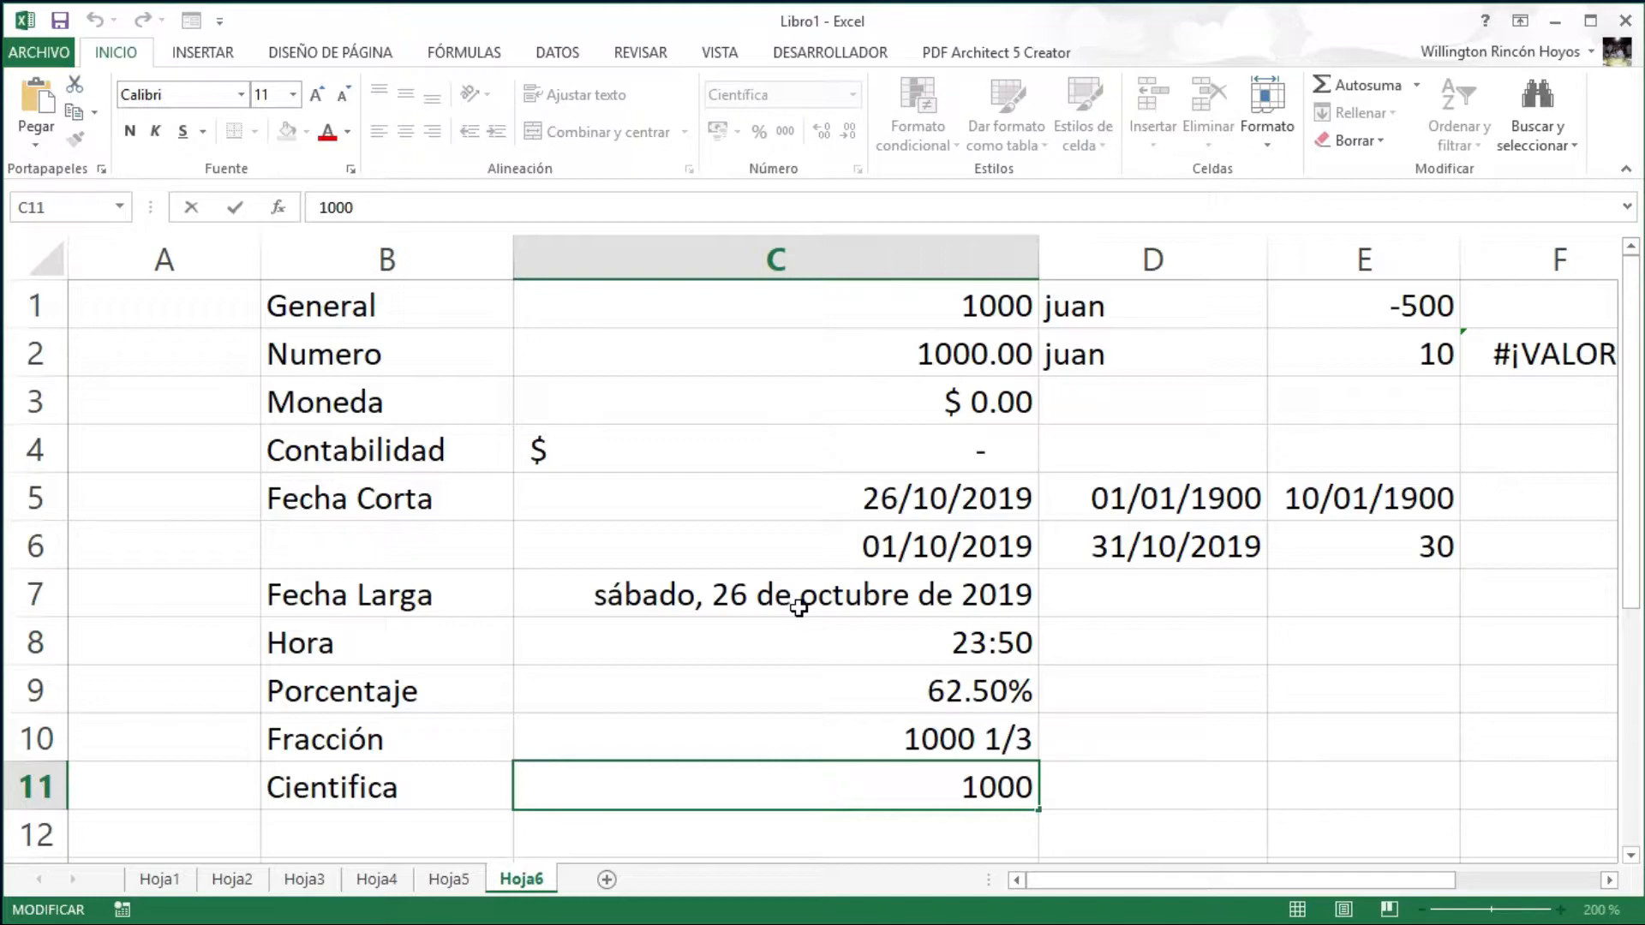
key(BackSpace)
key(BackSpace)
key(BackSpace)
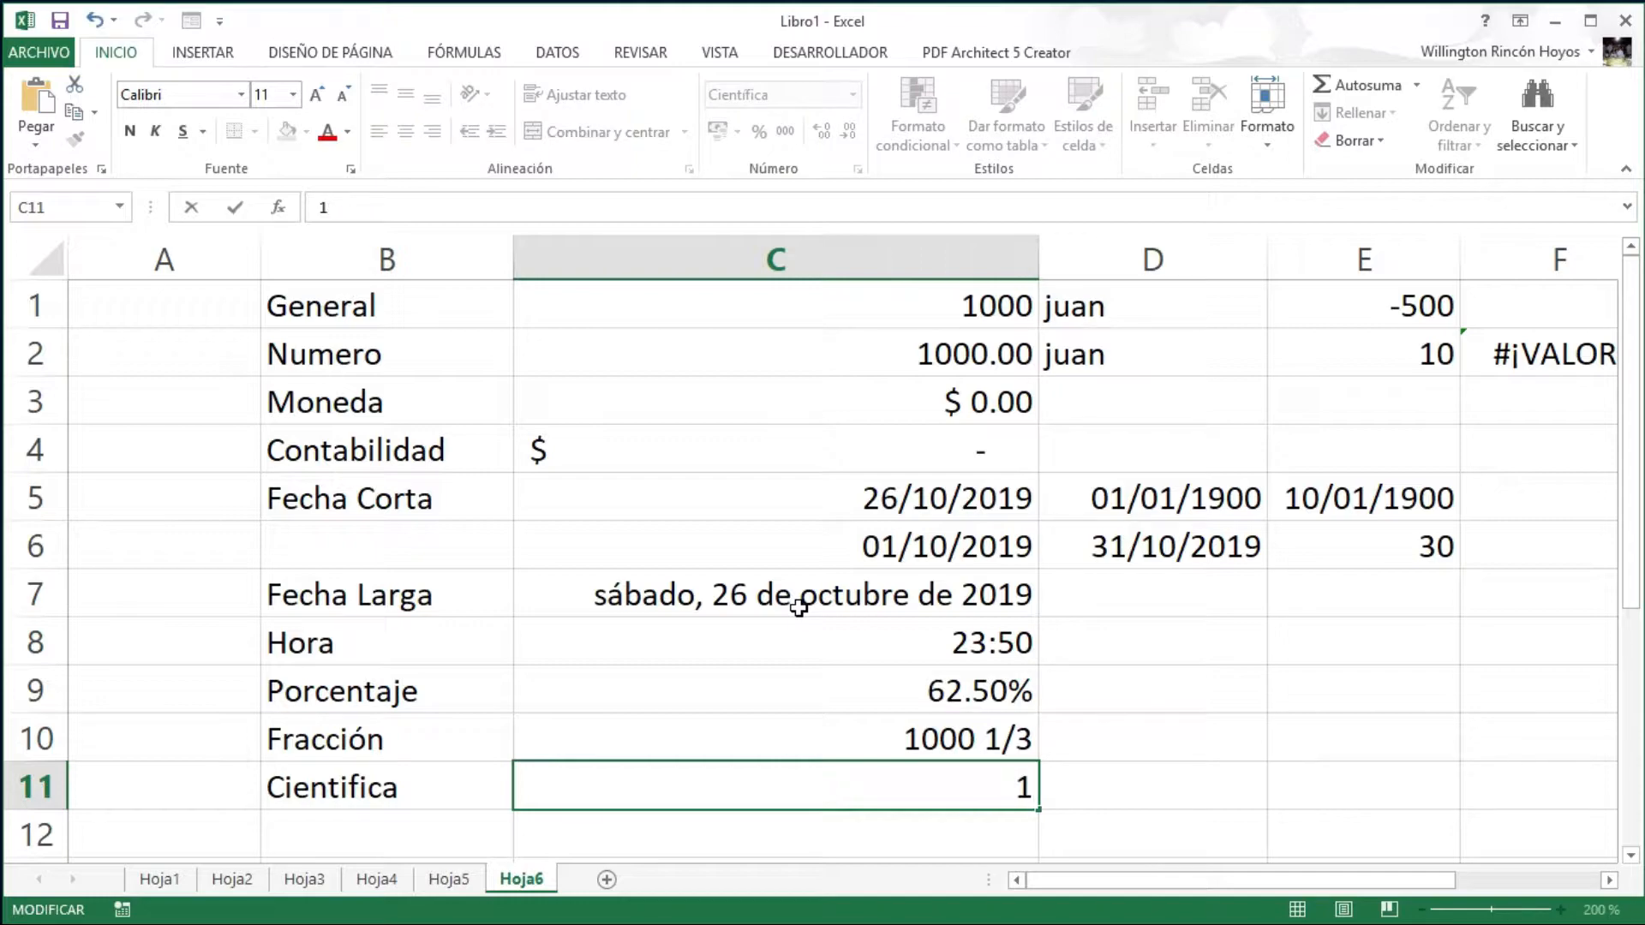
key(BackSpace)
text(2500)
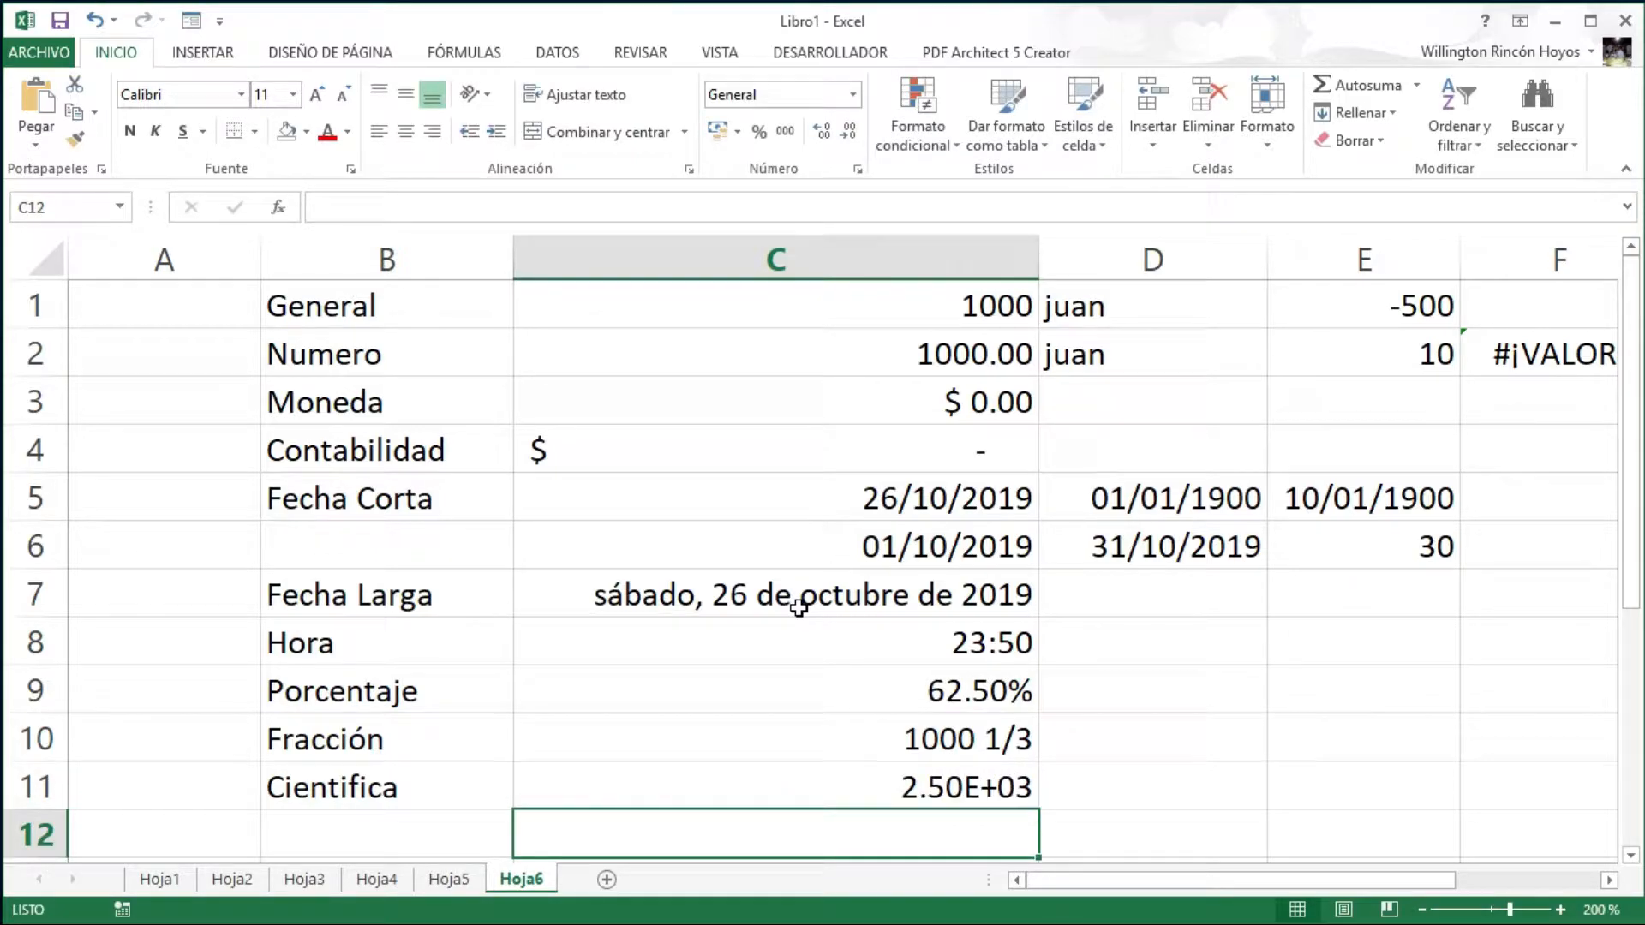
- Start the check formula =2.5*10*10*10 in D11 beside the 2.50E+03 value
key(Up)
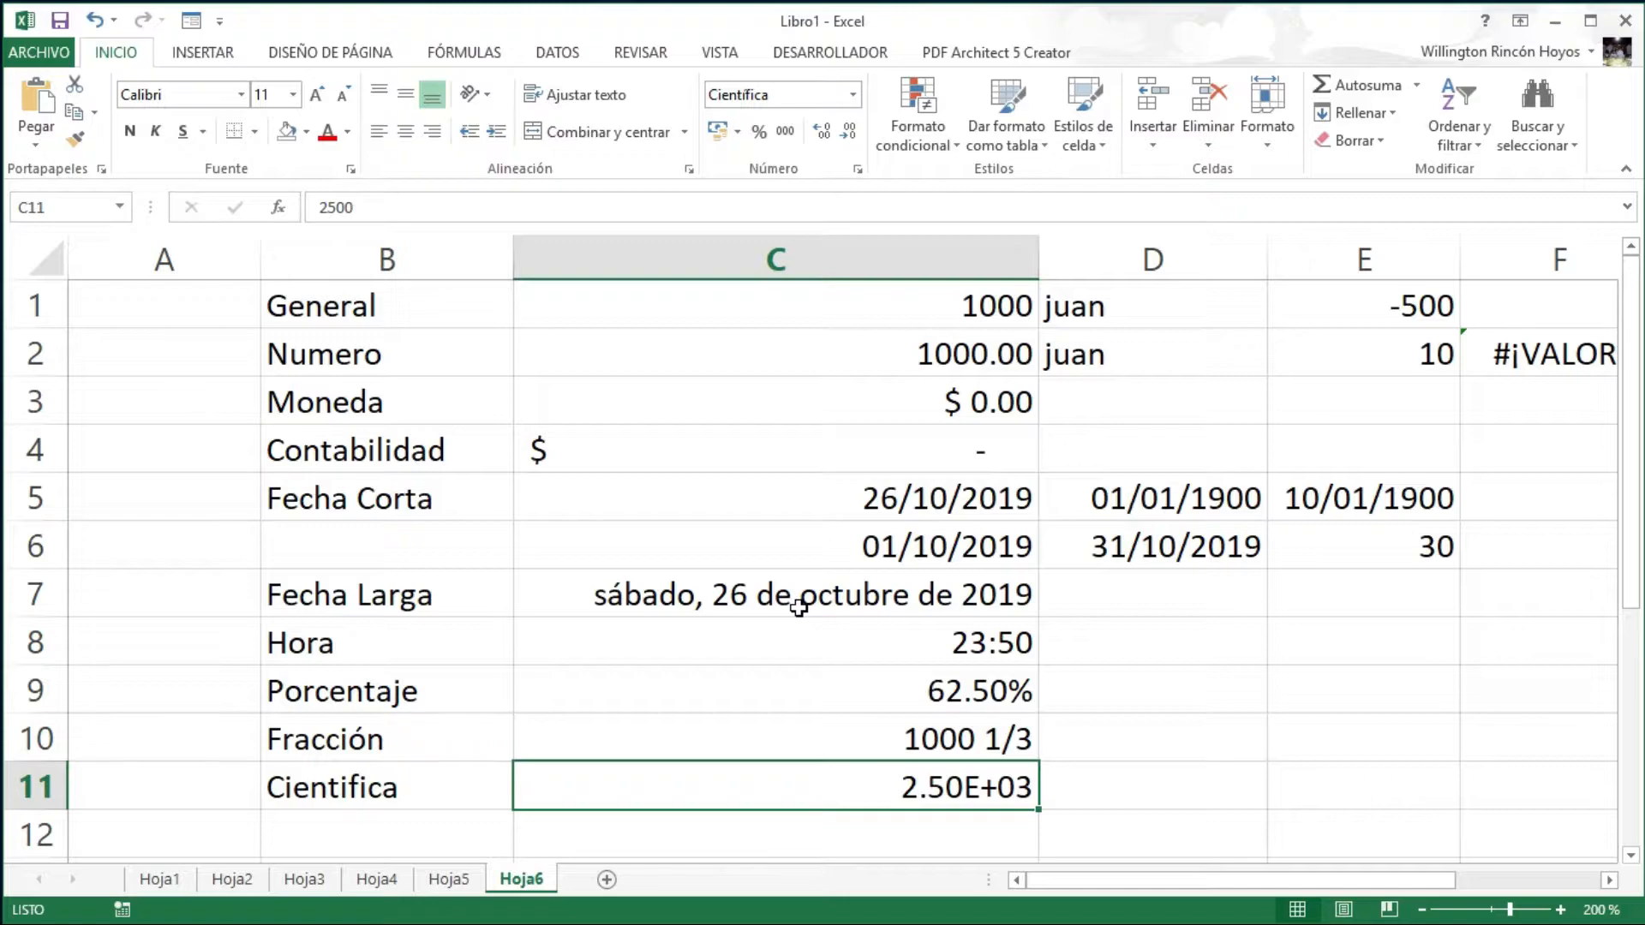
key(Right)
text(=2.5)
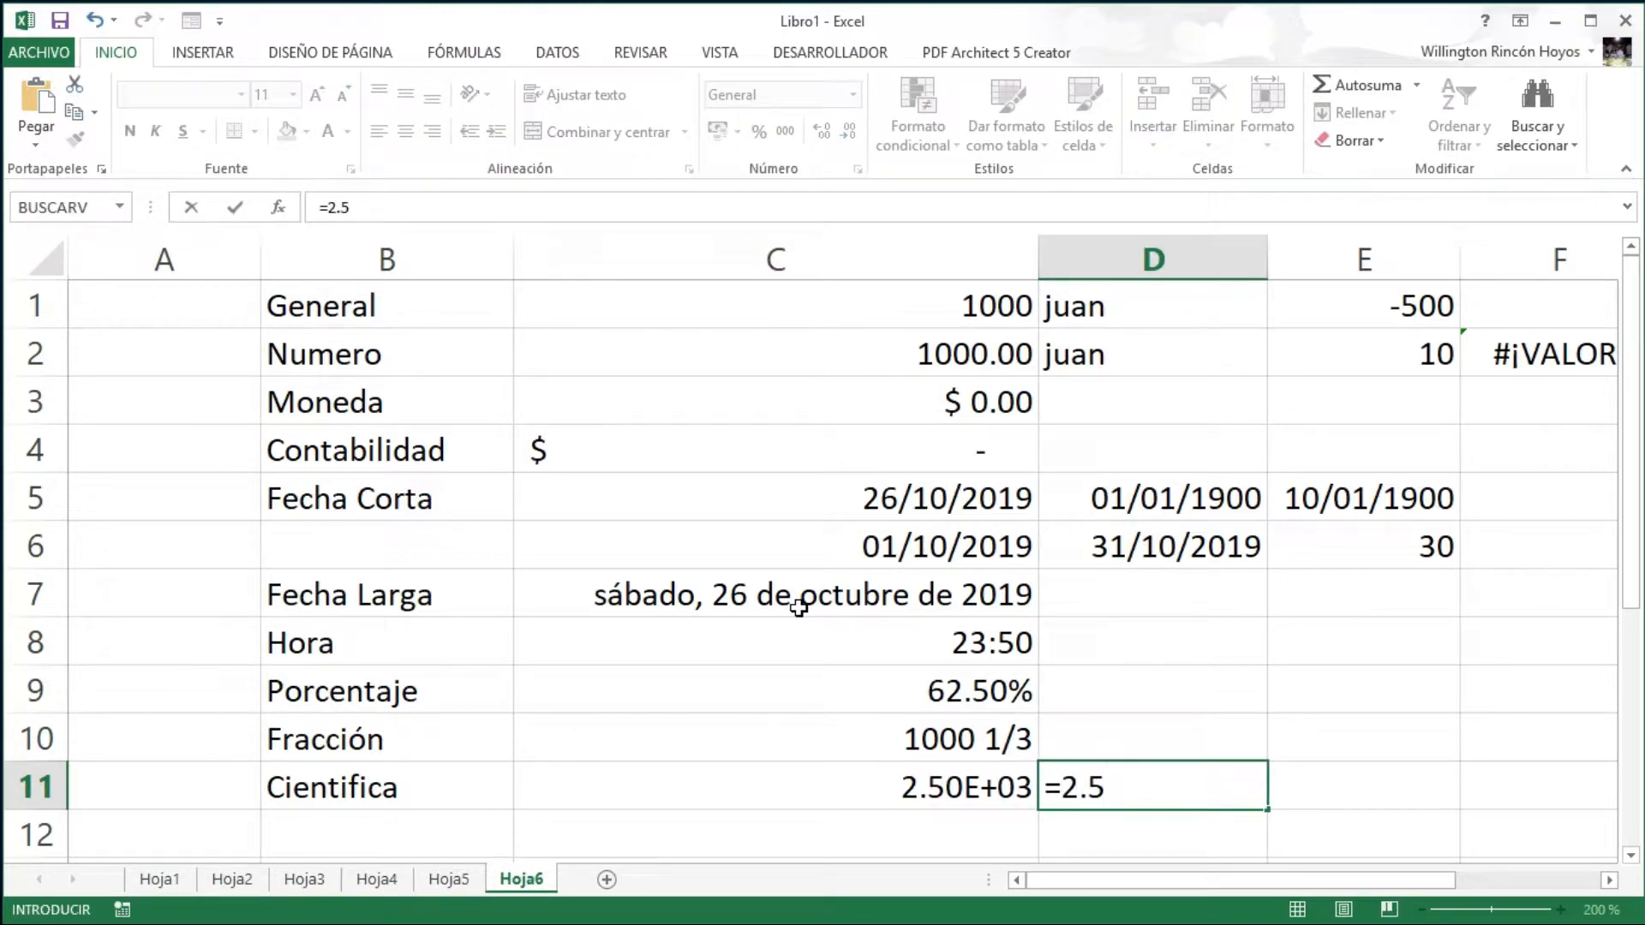
text(*10*10*)
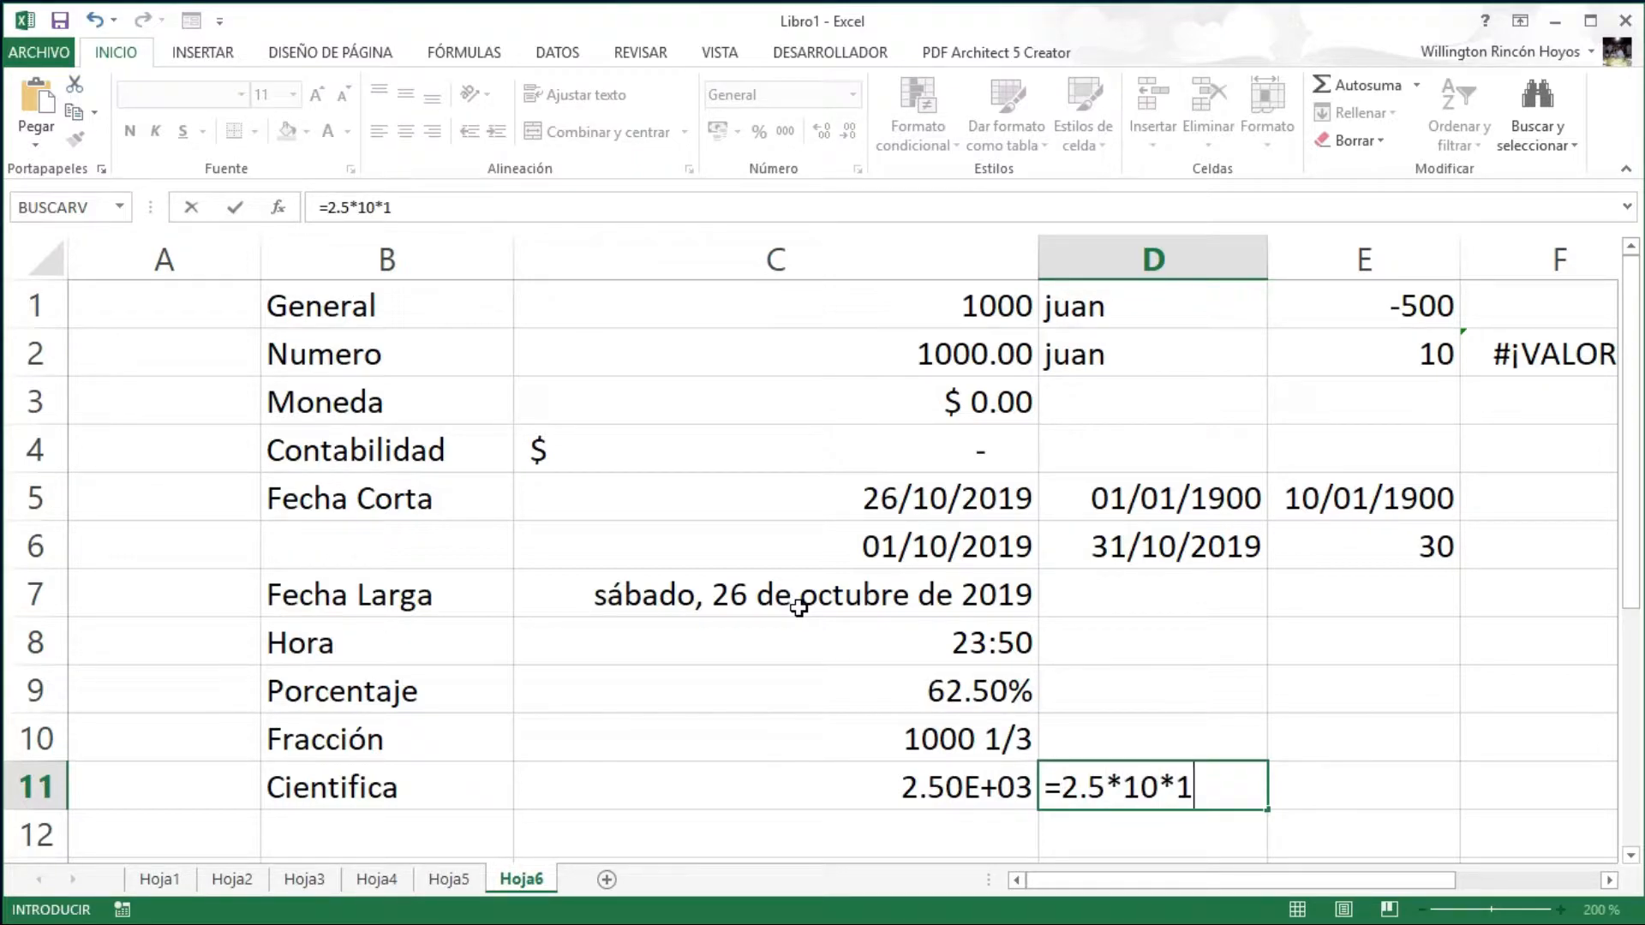
text(10)
key(Return)
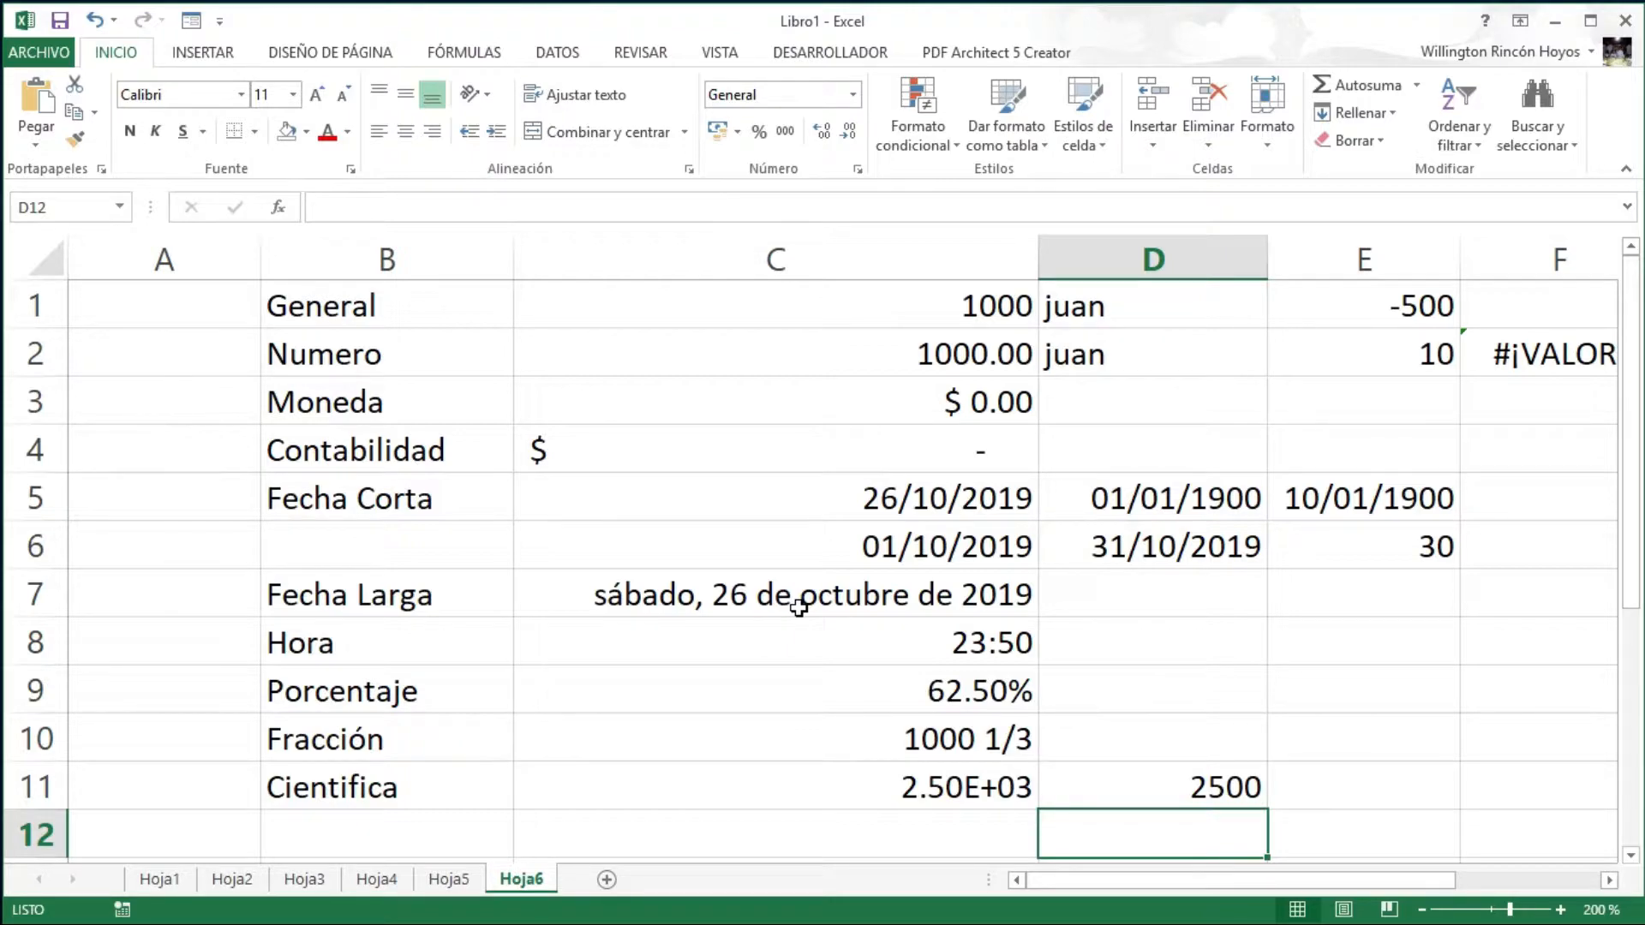
key(Up)
key(Left)
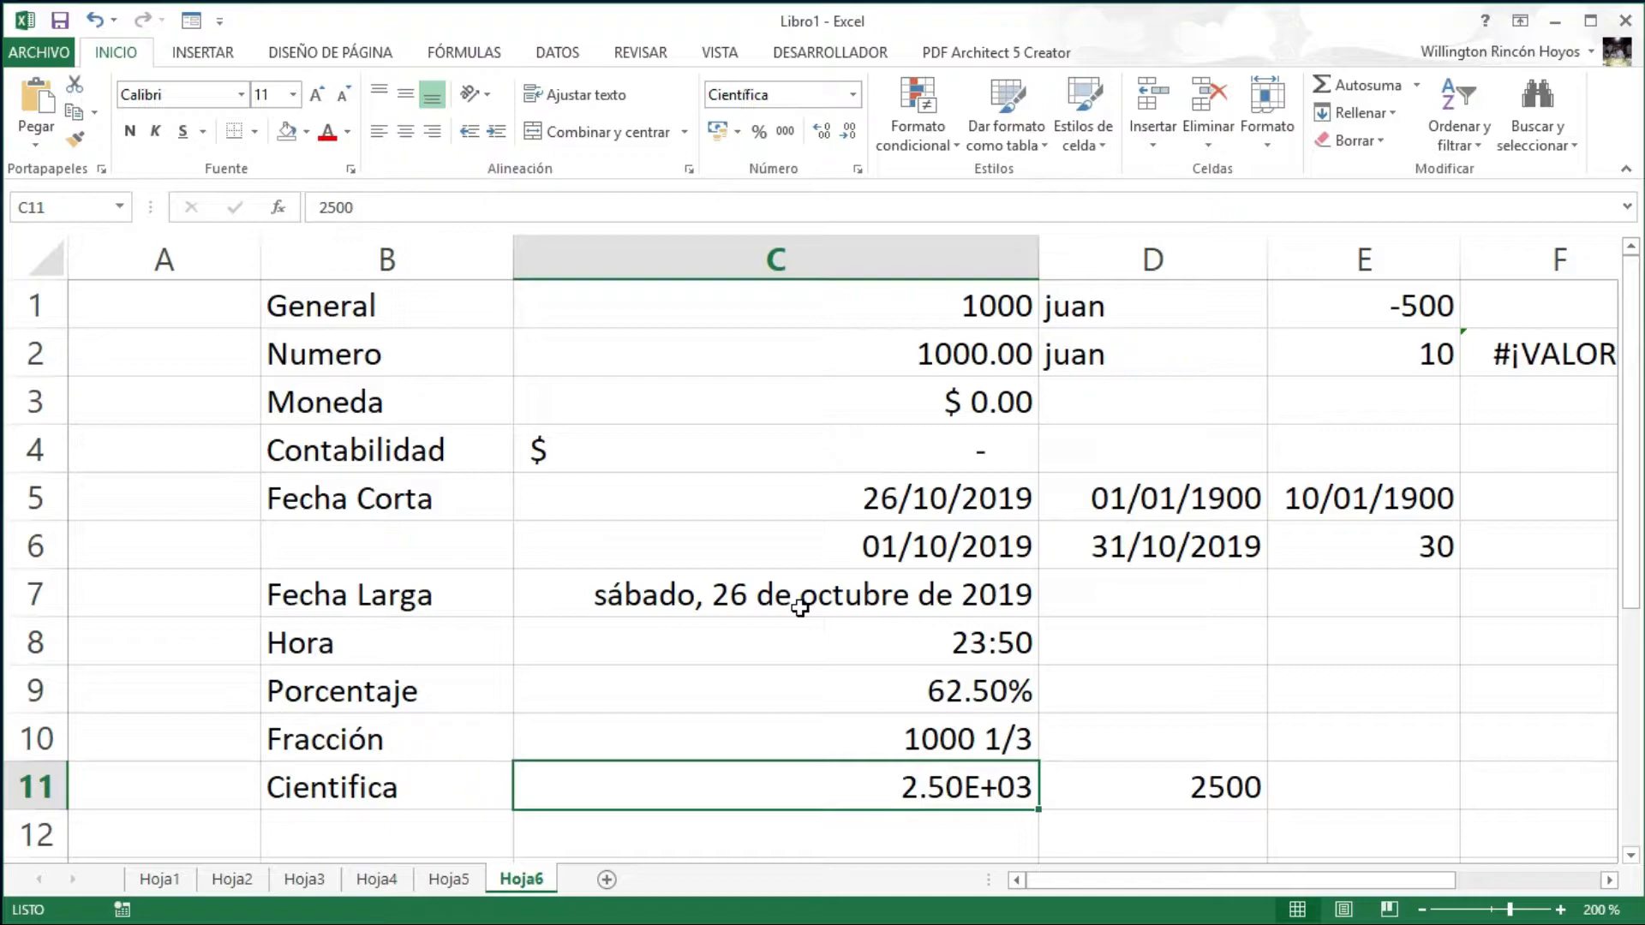
key(Right)
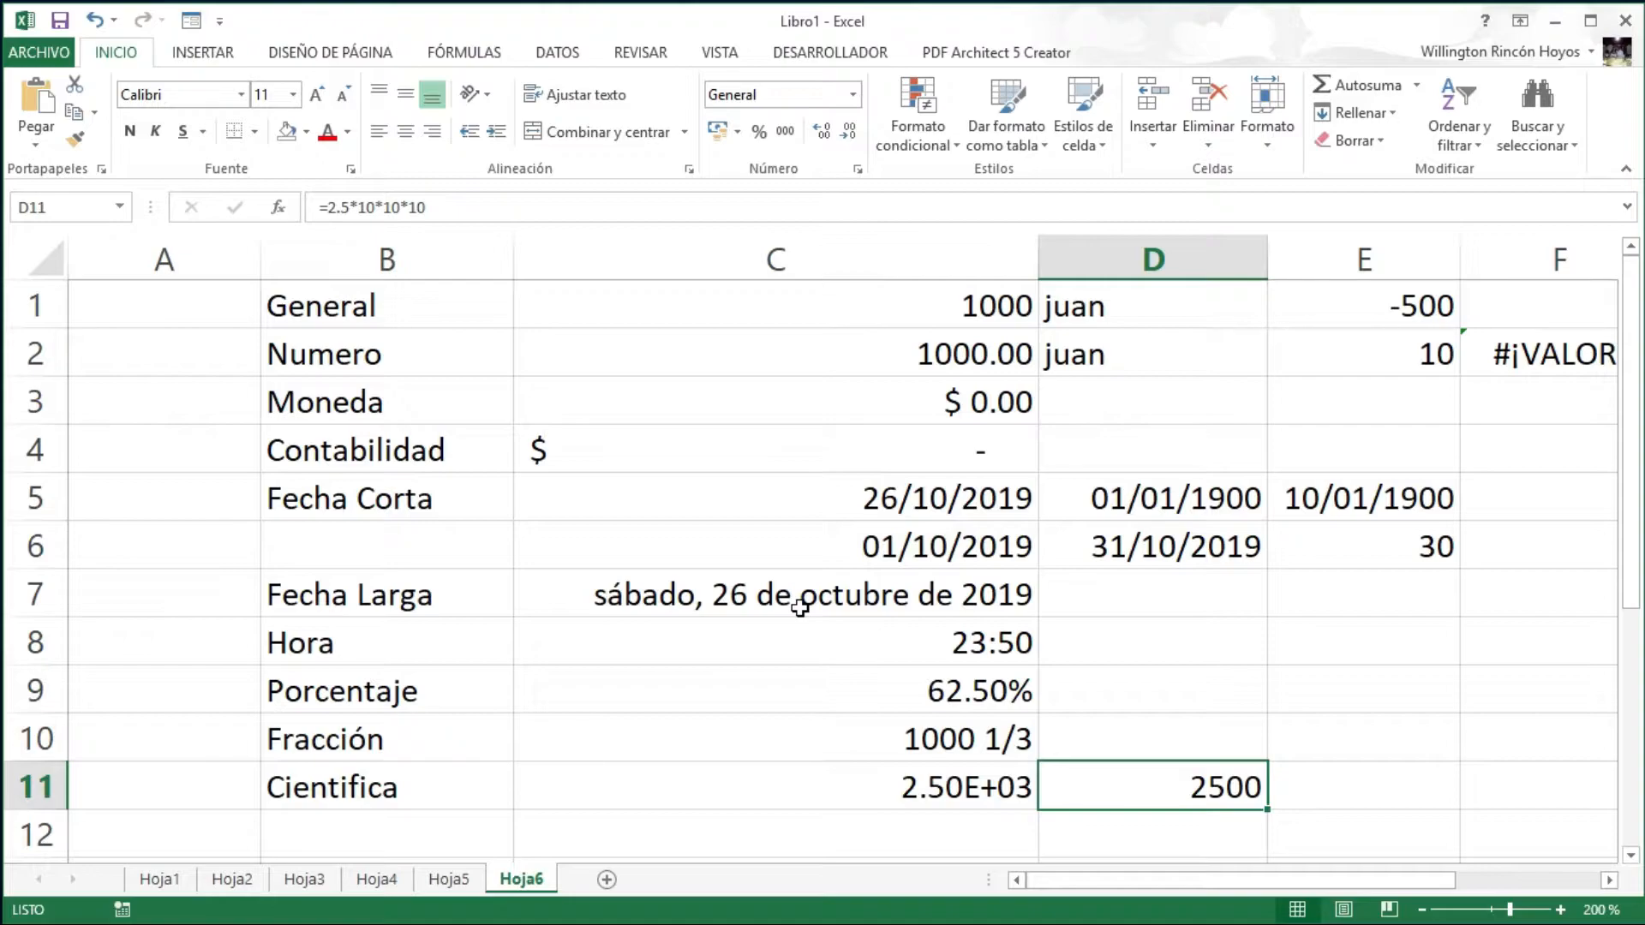
key(BackSpace)
key(Return)
key(Left)
key(Left)
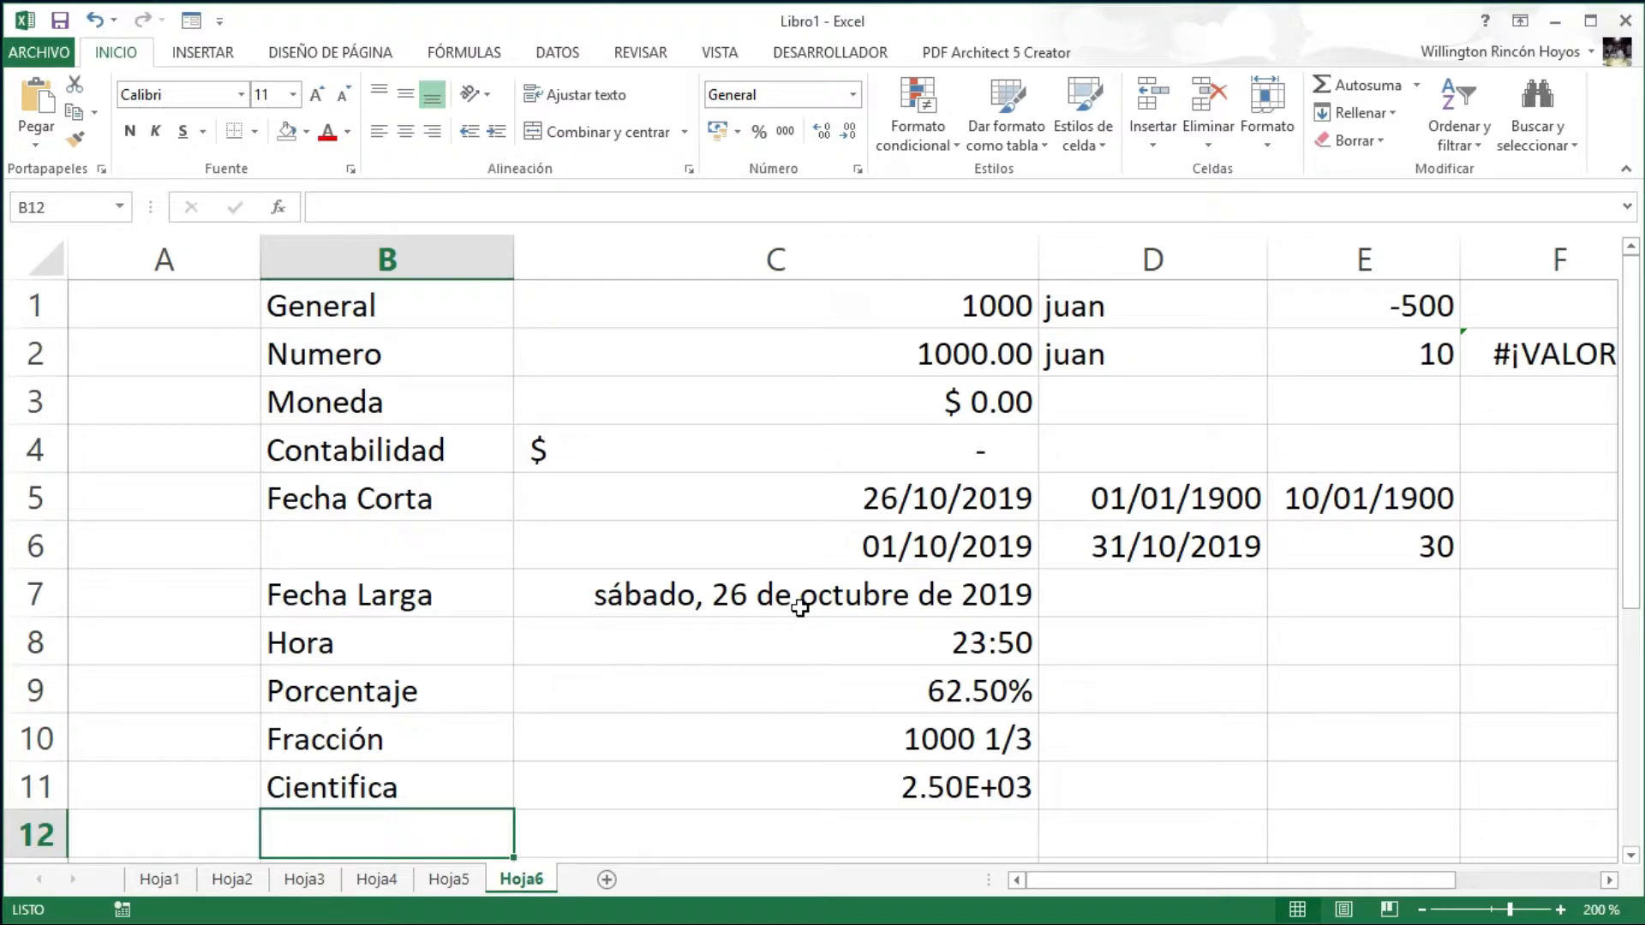
- Label cell B12 as Texto
text(Tect)
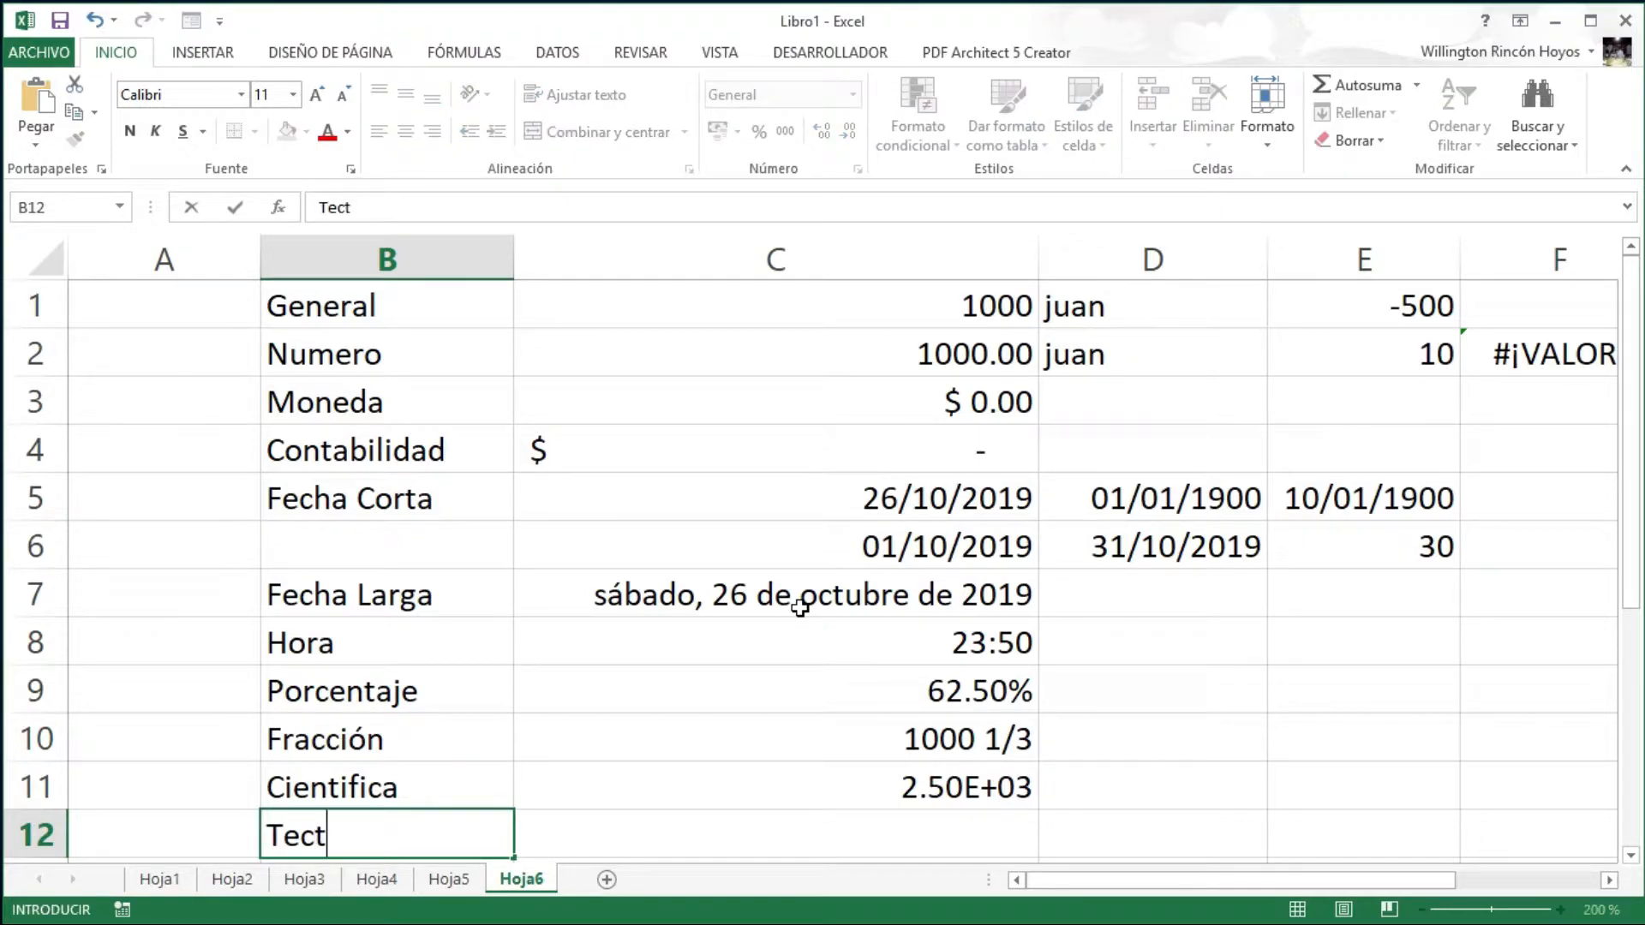
key(BackSpace)
key(BackSpace)
text(xto)
key(Return)
key(Up)
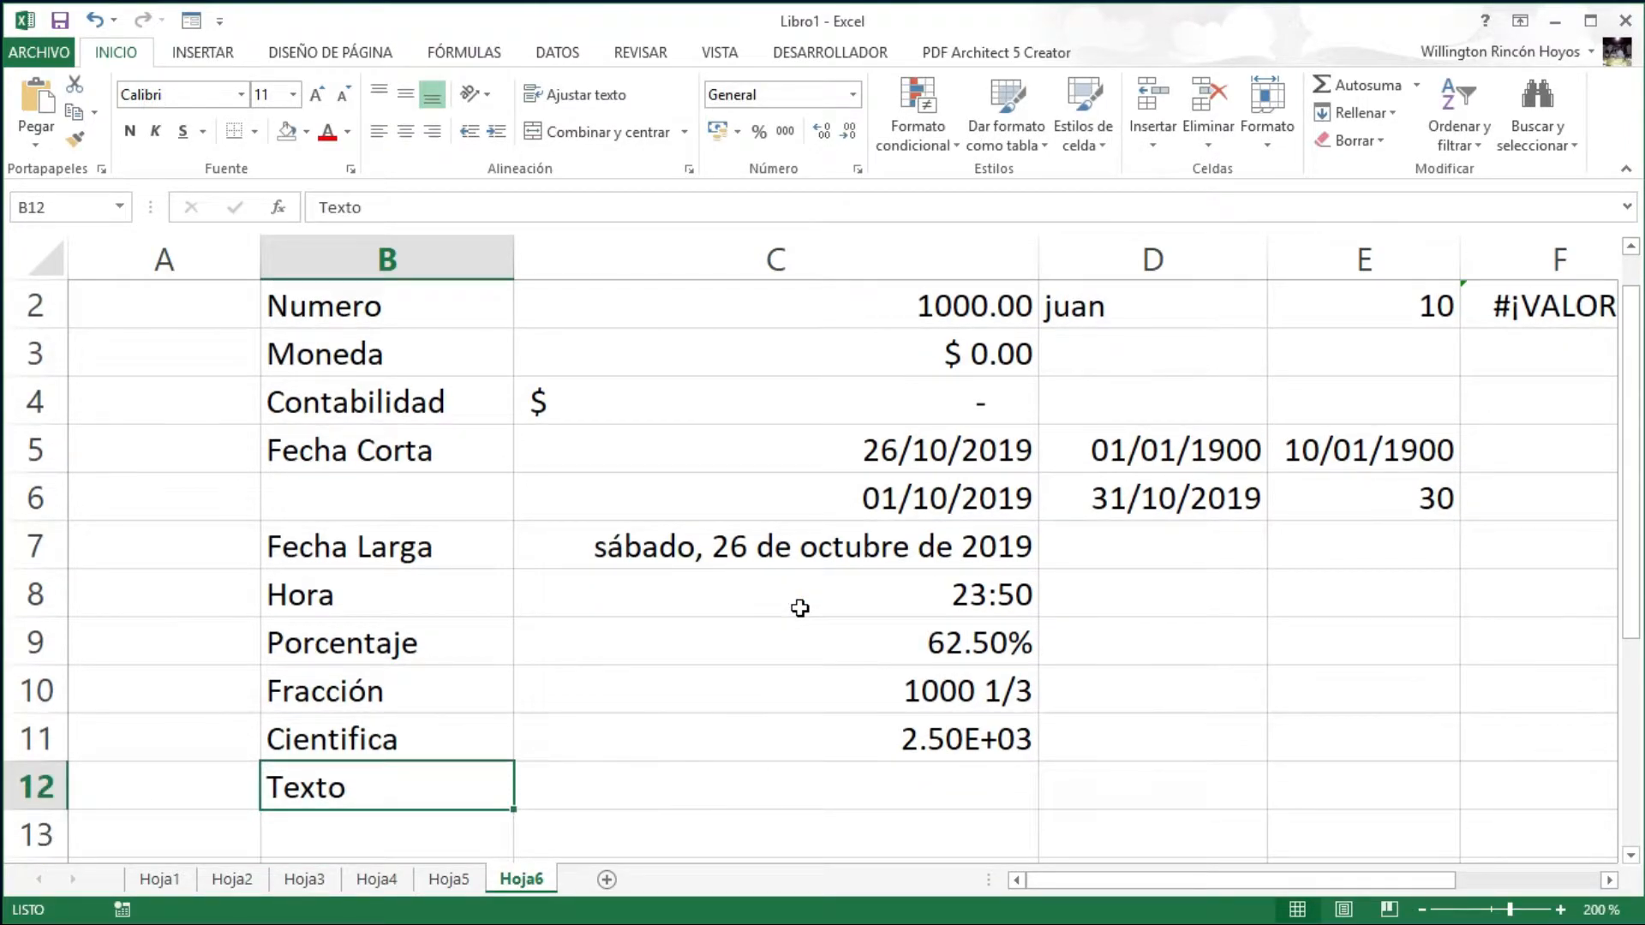
key(Right)
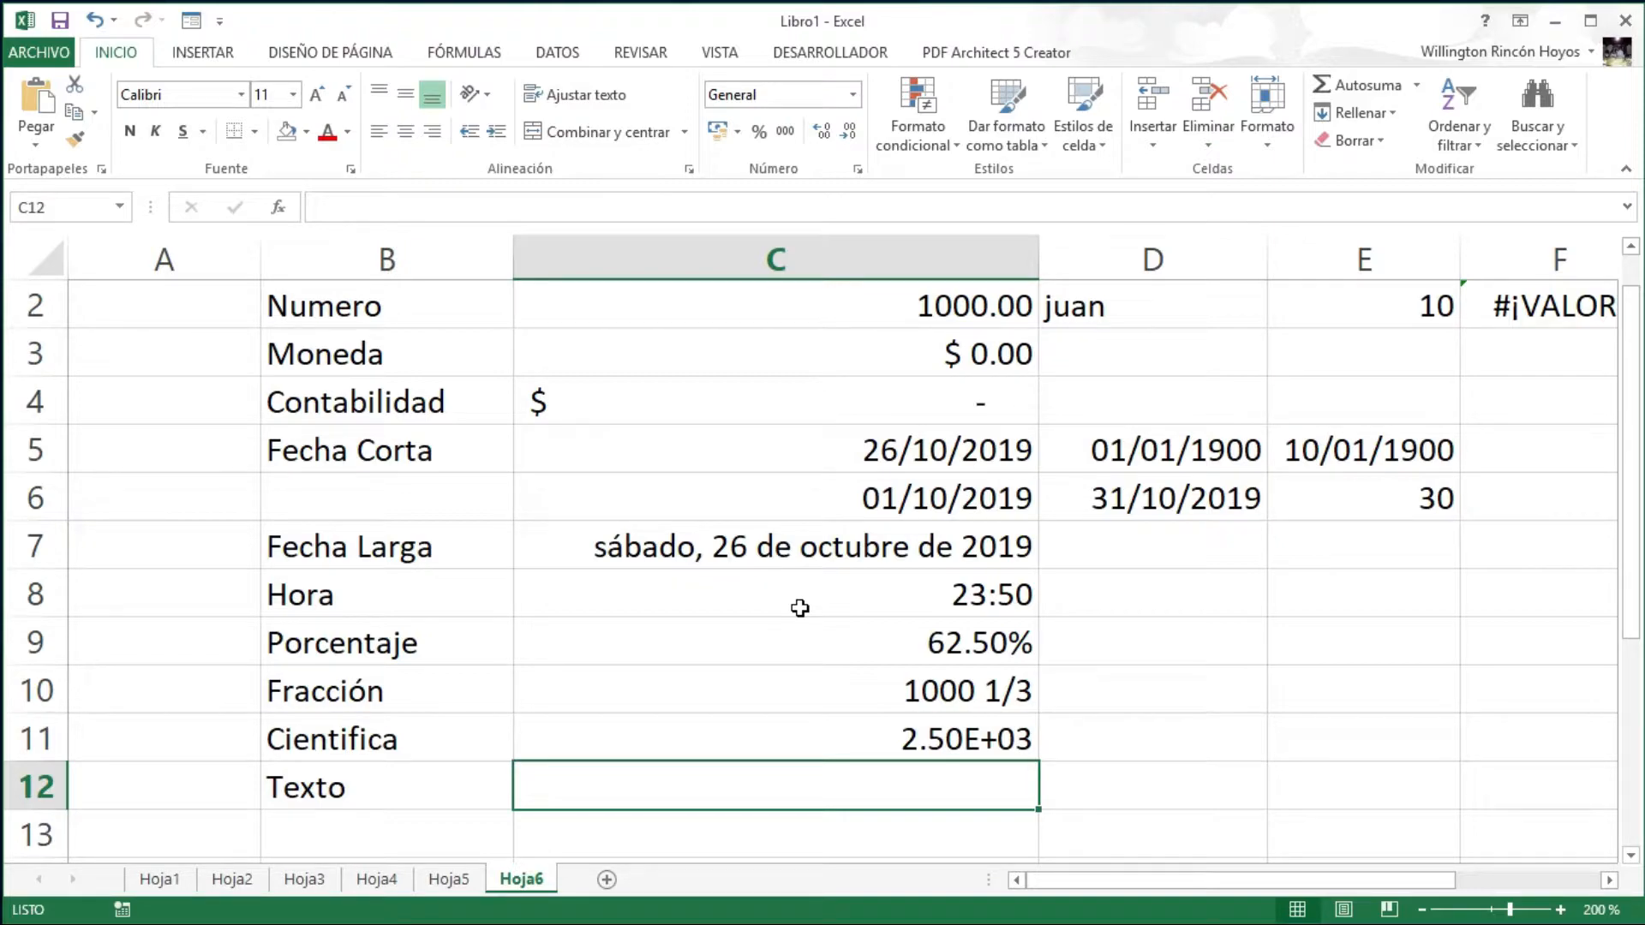
- Enter a sample first name in C12 and give it the Texto format
text(juan)
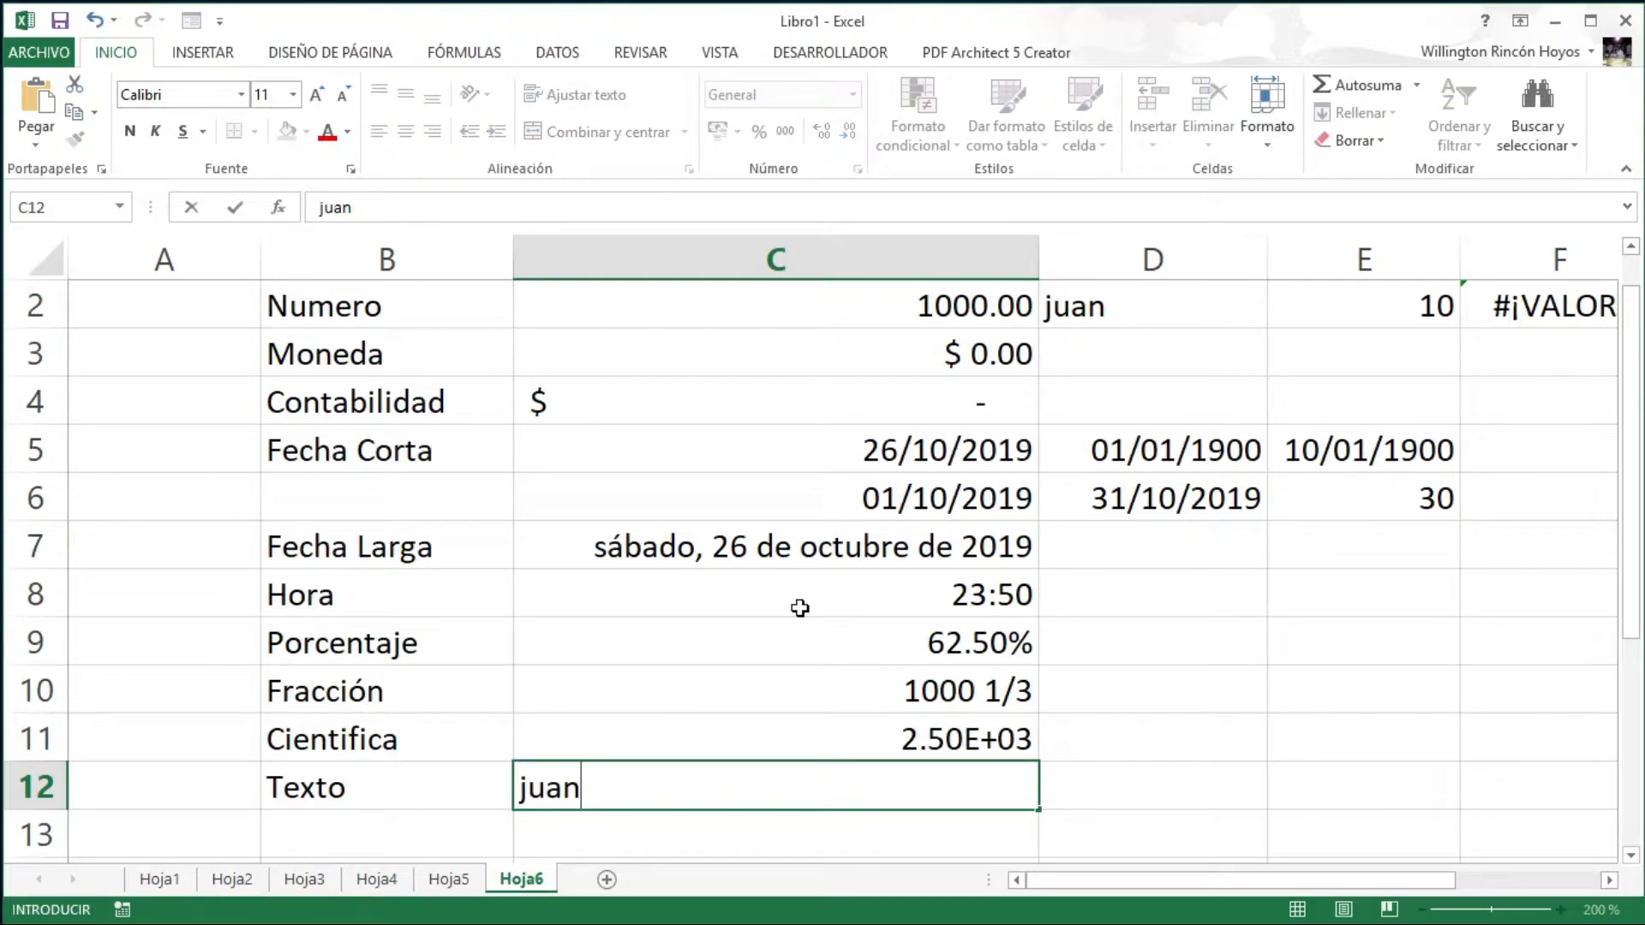
key(BackSpace)
key(BackSpace)
key(BackSpace)
key(BackSpace)
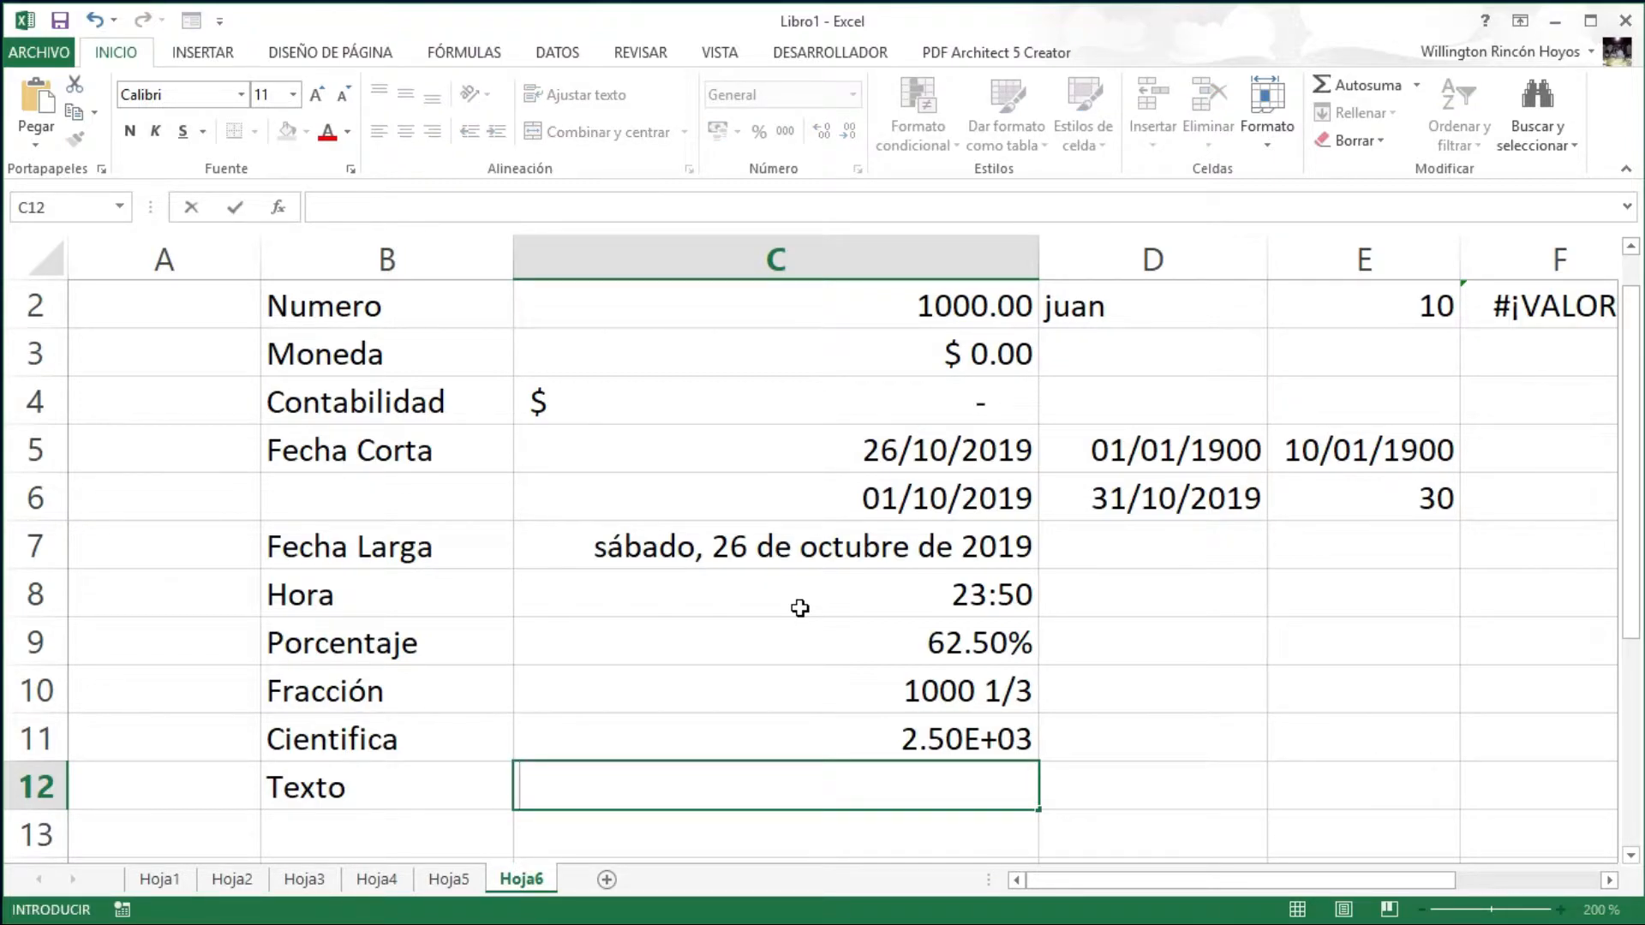
text(Manuel)
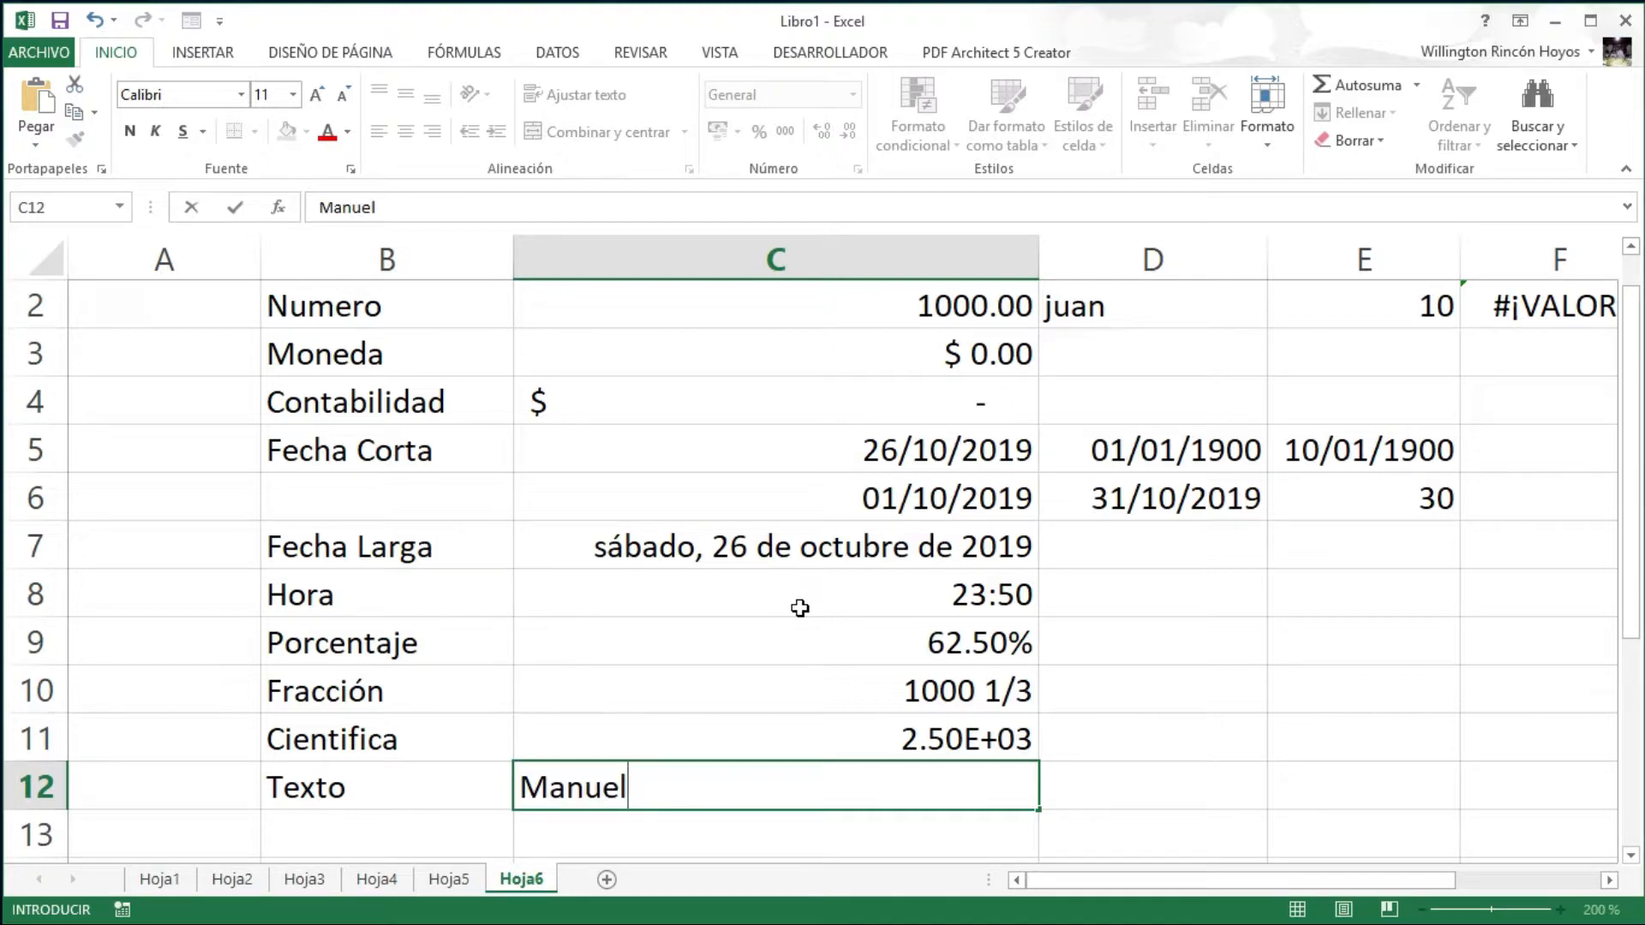
key(Return)
key(Up)
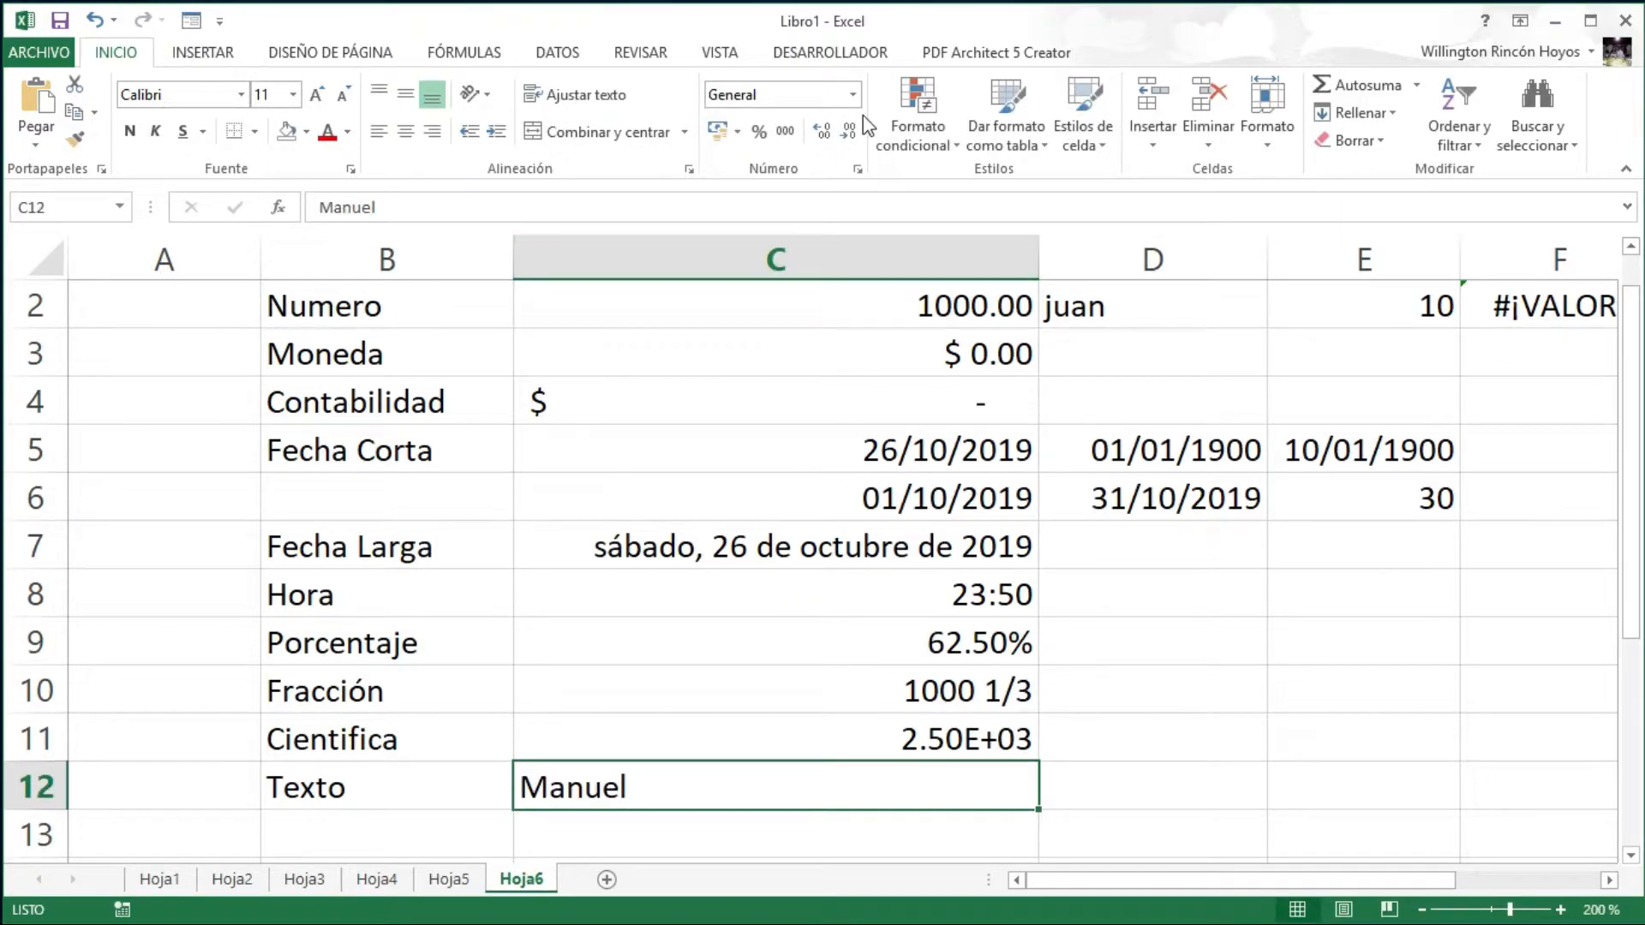
click(855, 94)
click(952, 628)
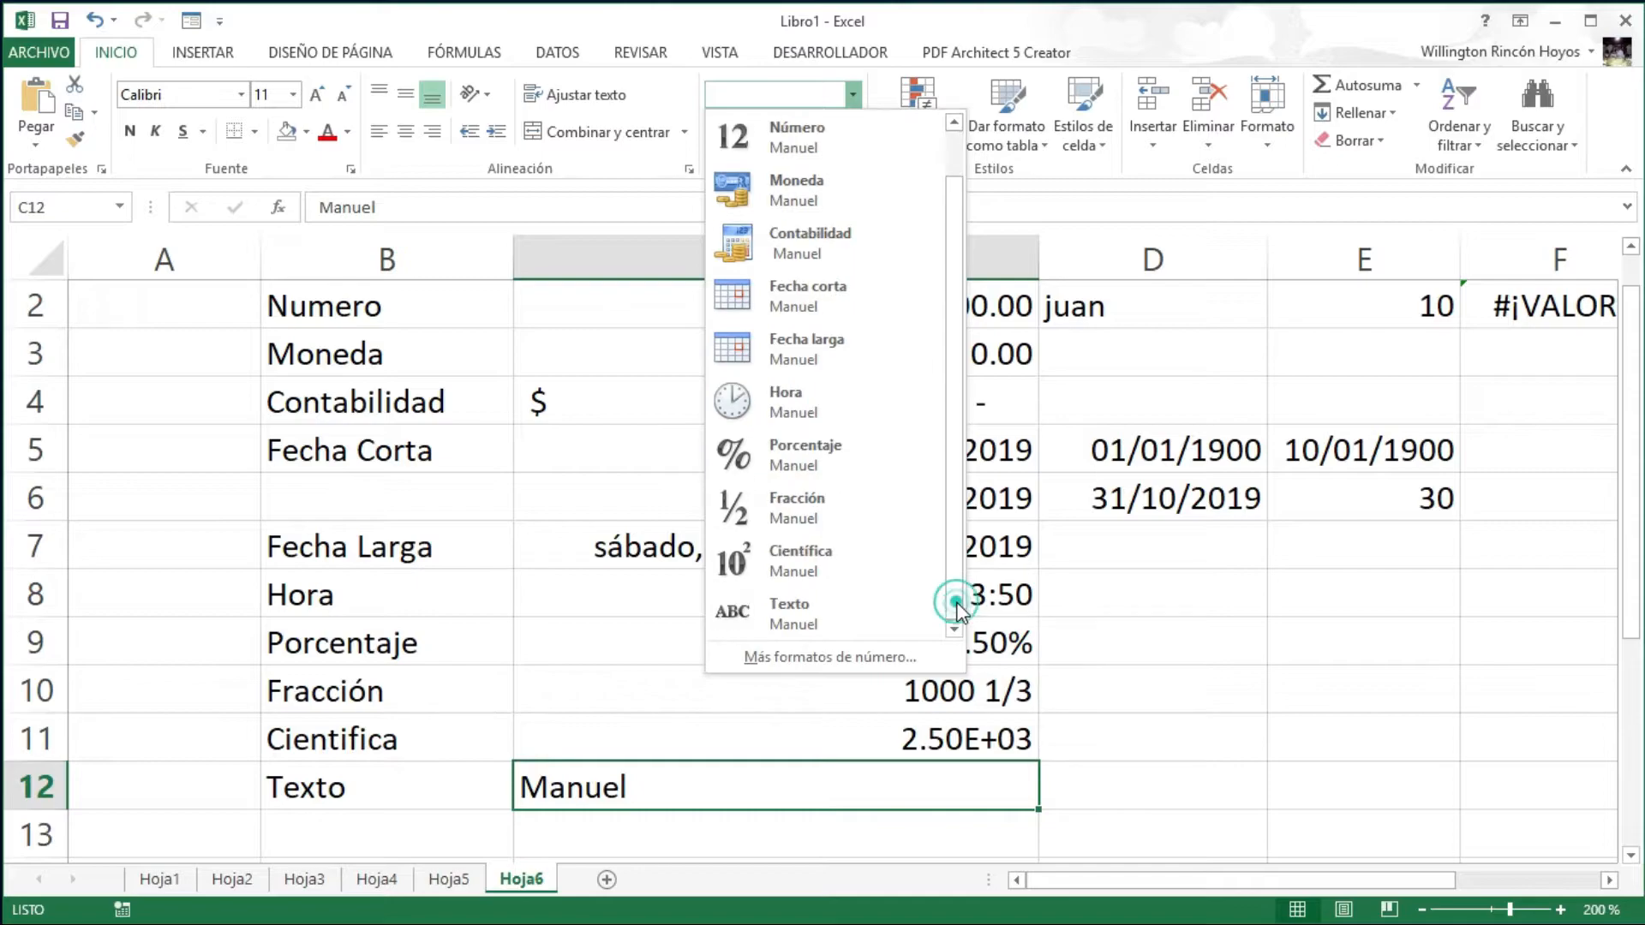
click(814, 618)
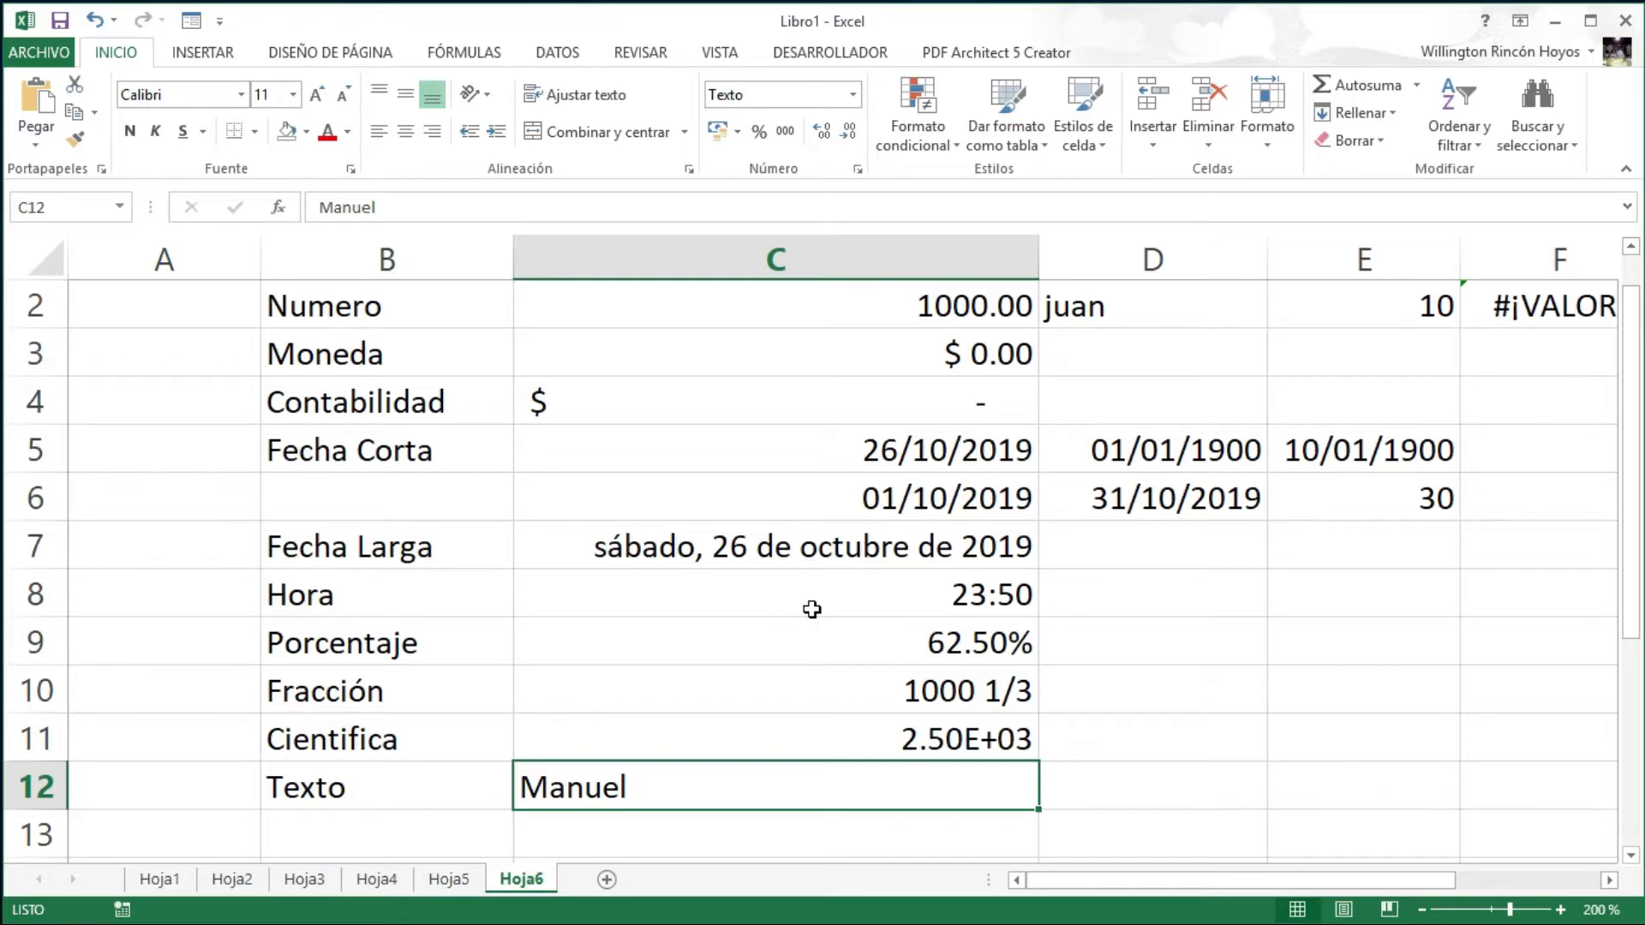
key(Return)
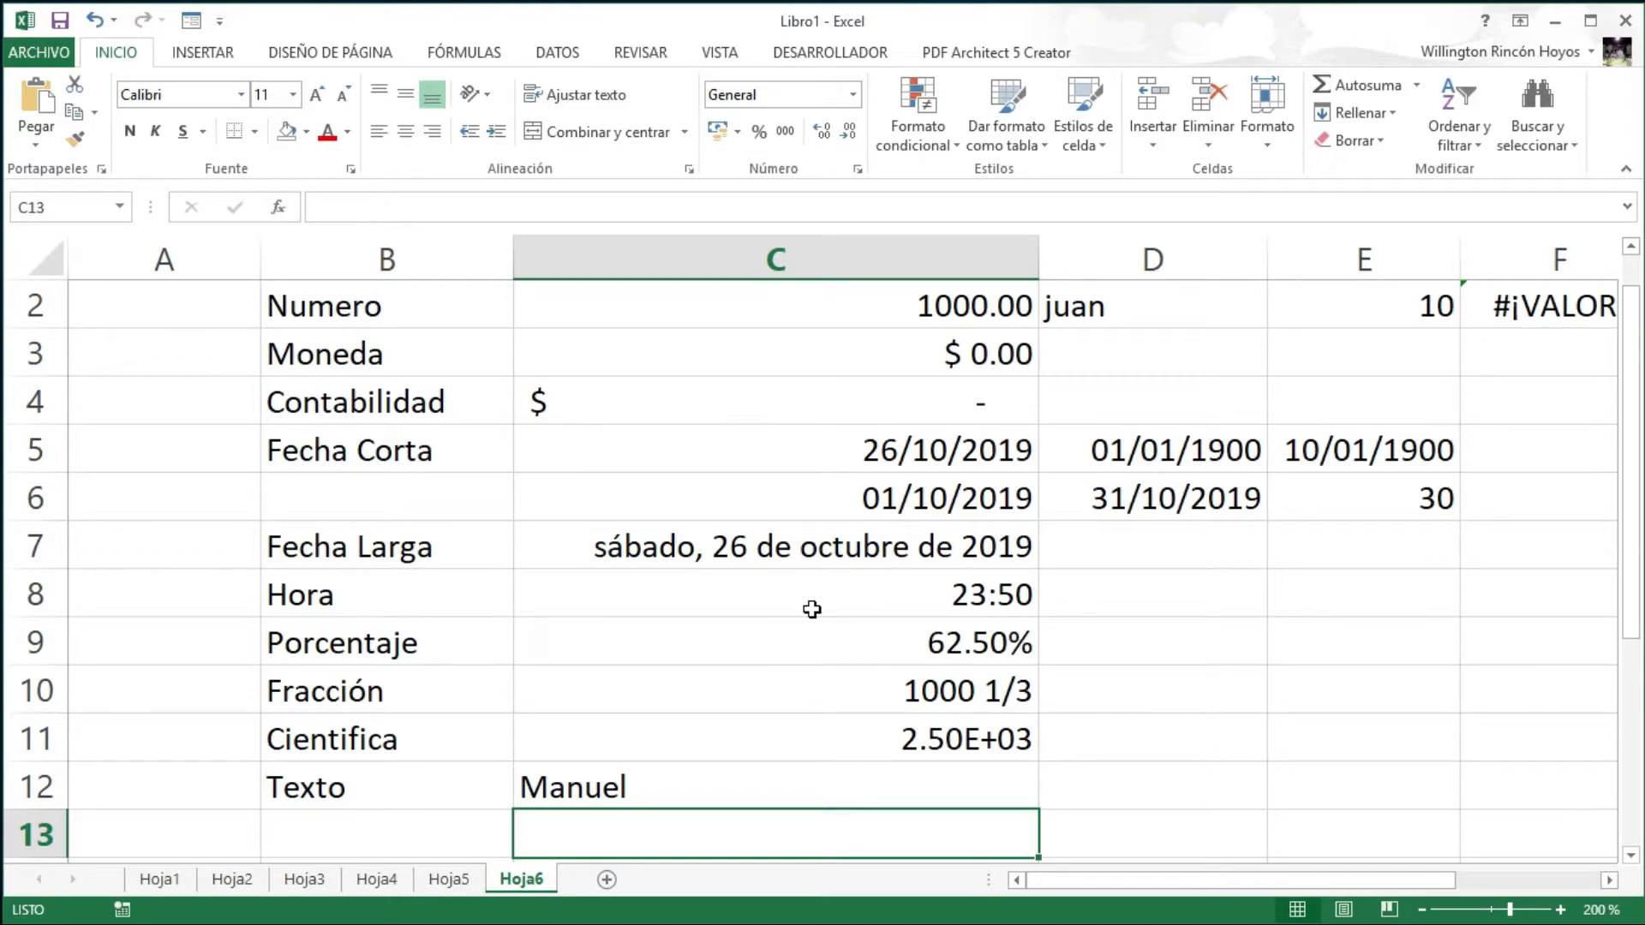
- Enter 1000 in D12 and apply the Texto format so it is stored as text
scroll(812, 609, down, 1)
key(Up)
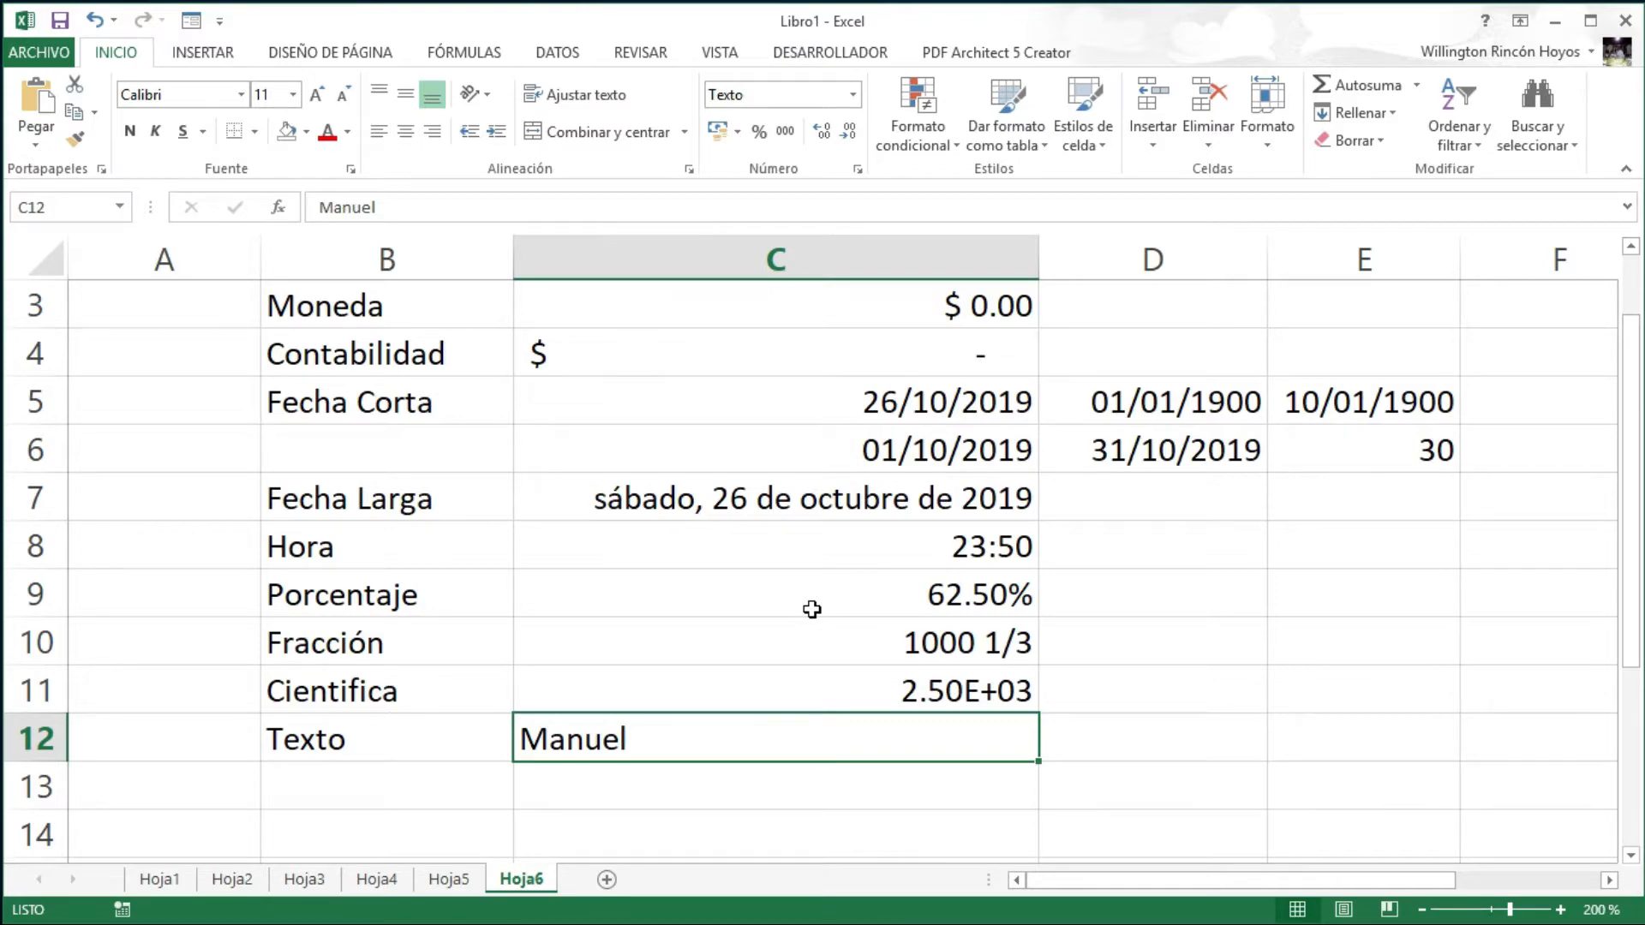
key(Right)
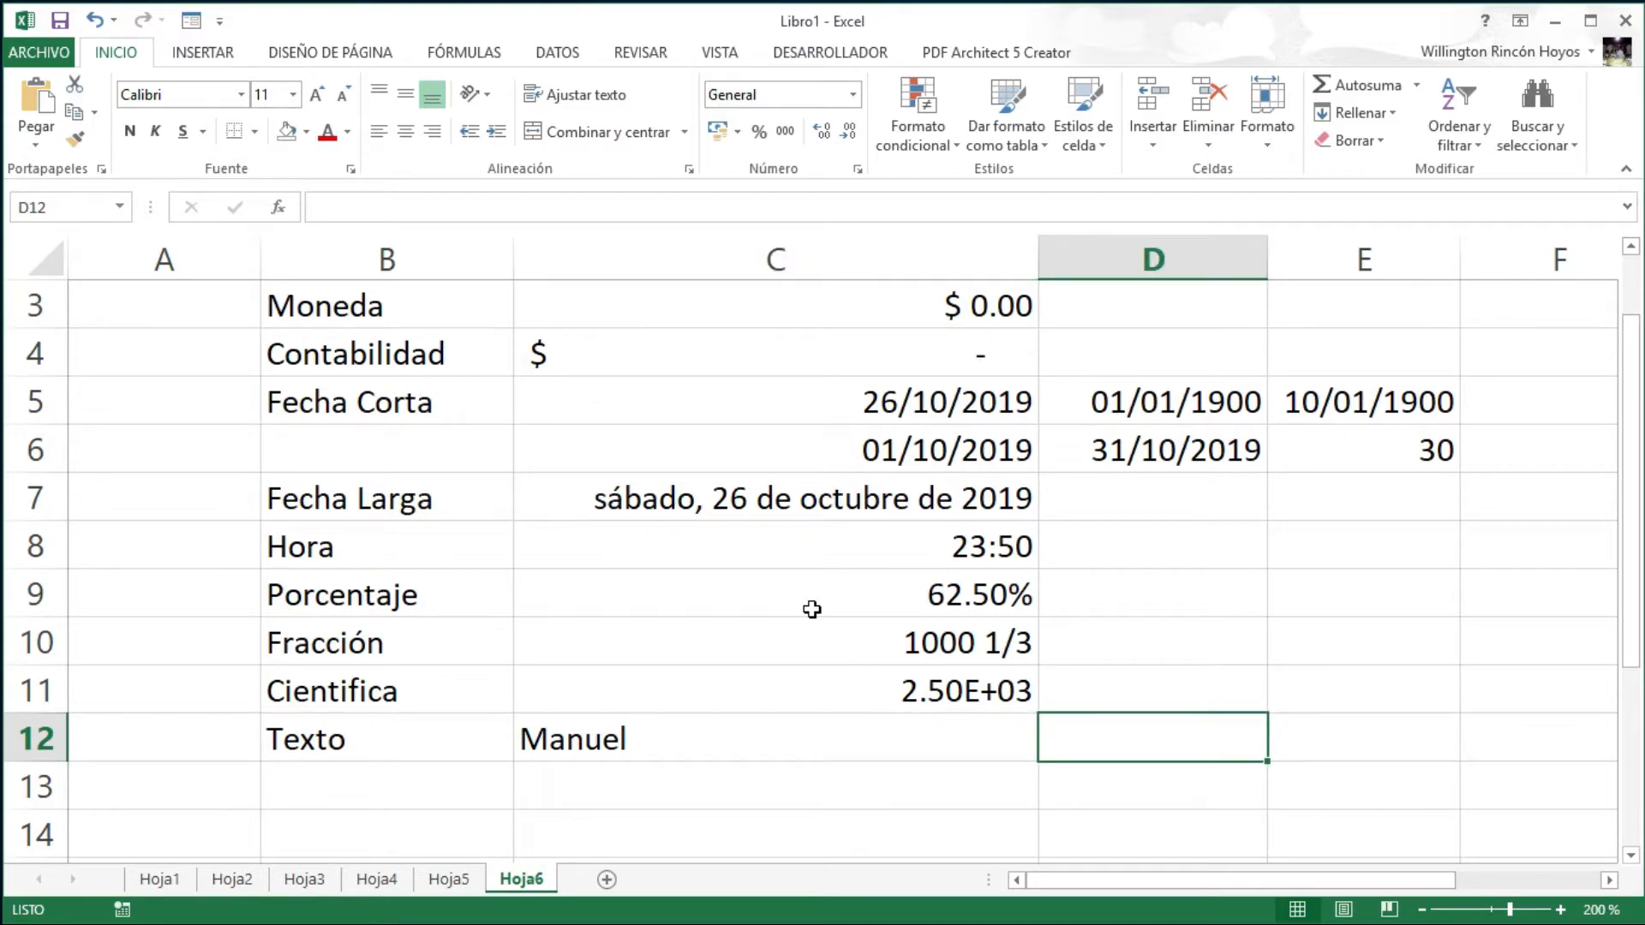
text(1000)
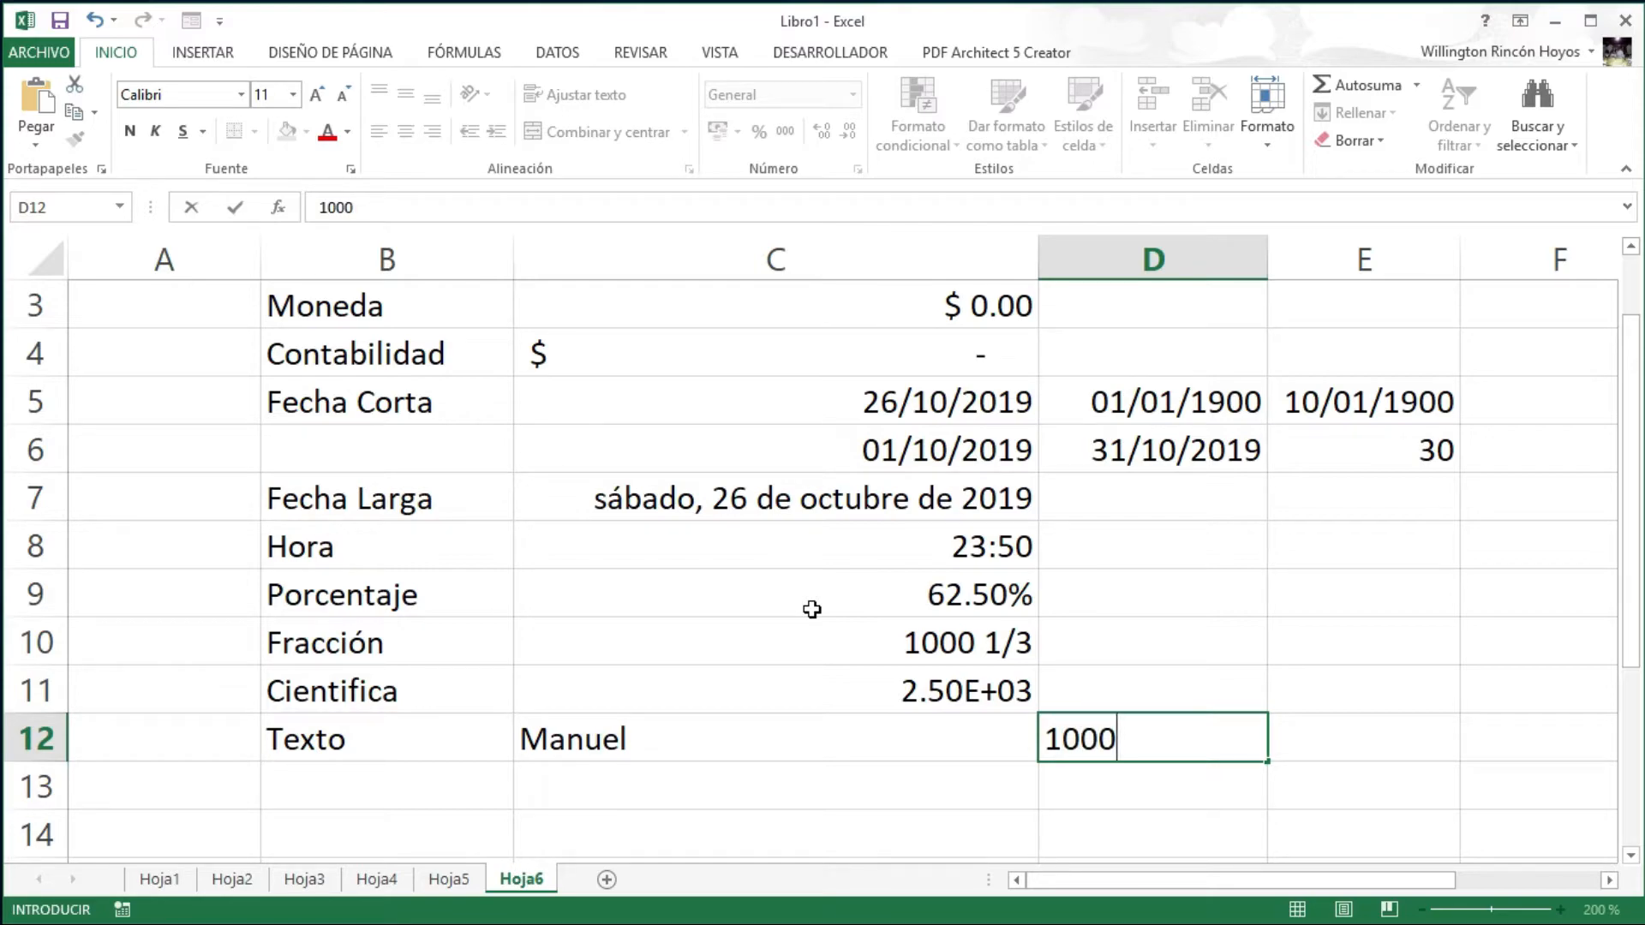
key(Return)
key(Up)
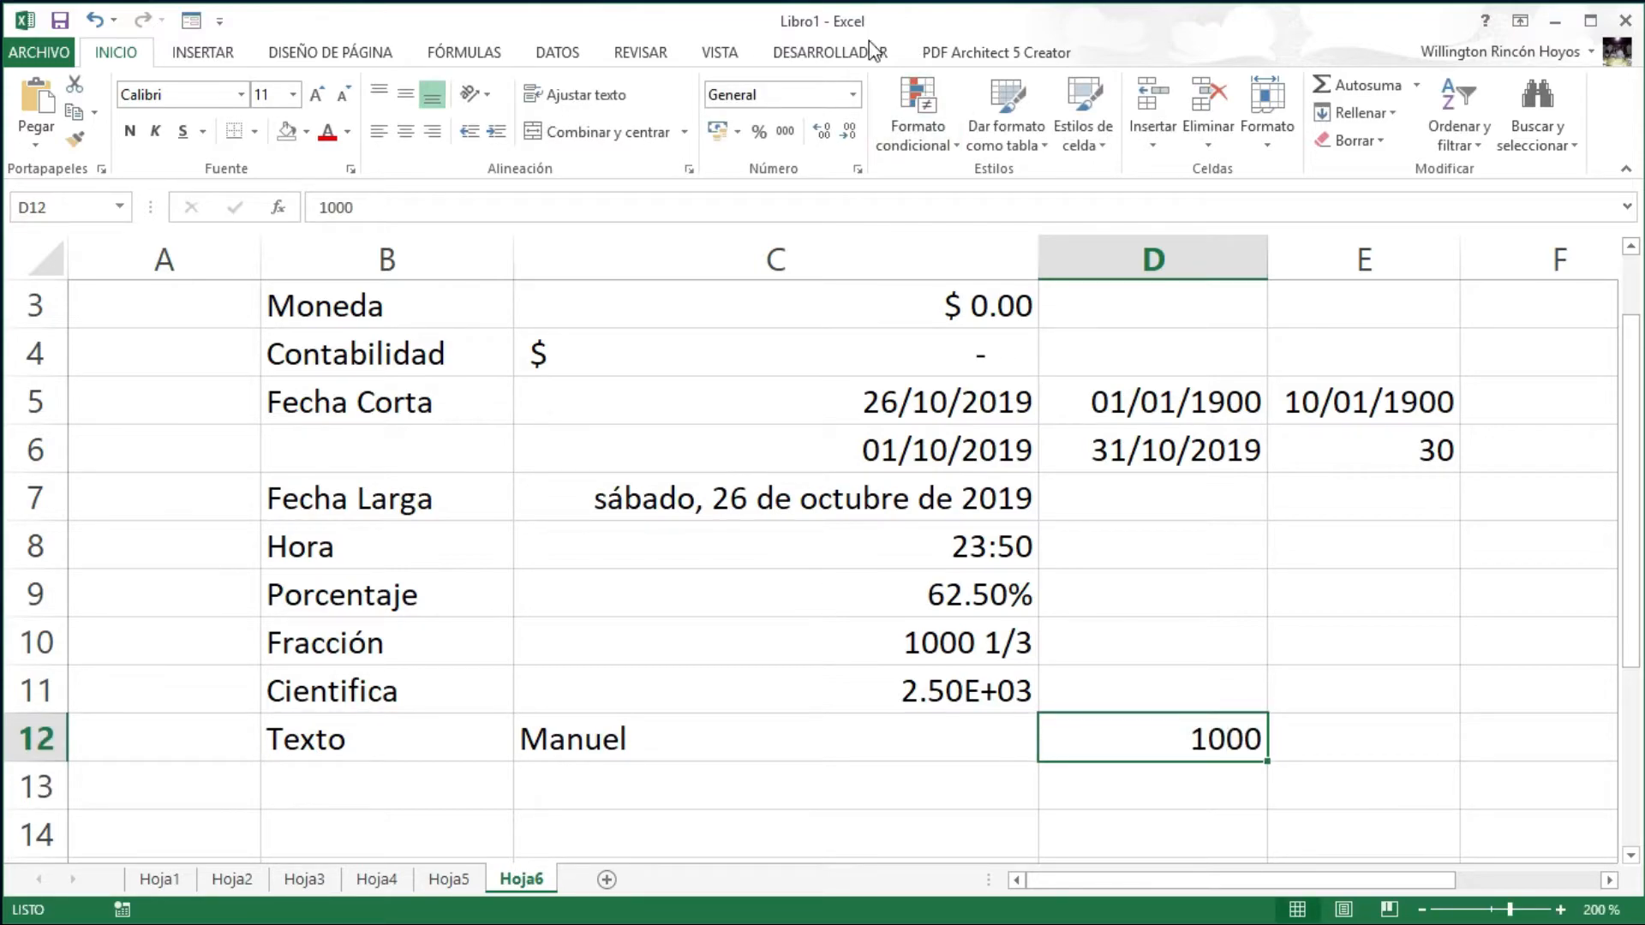
click(853, 96)
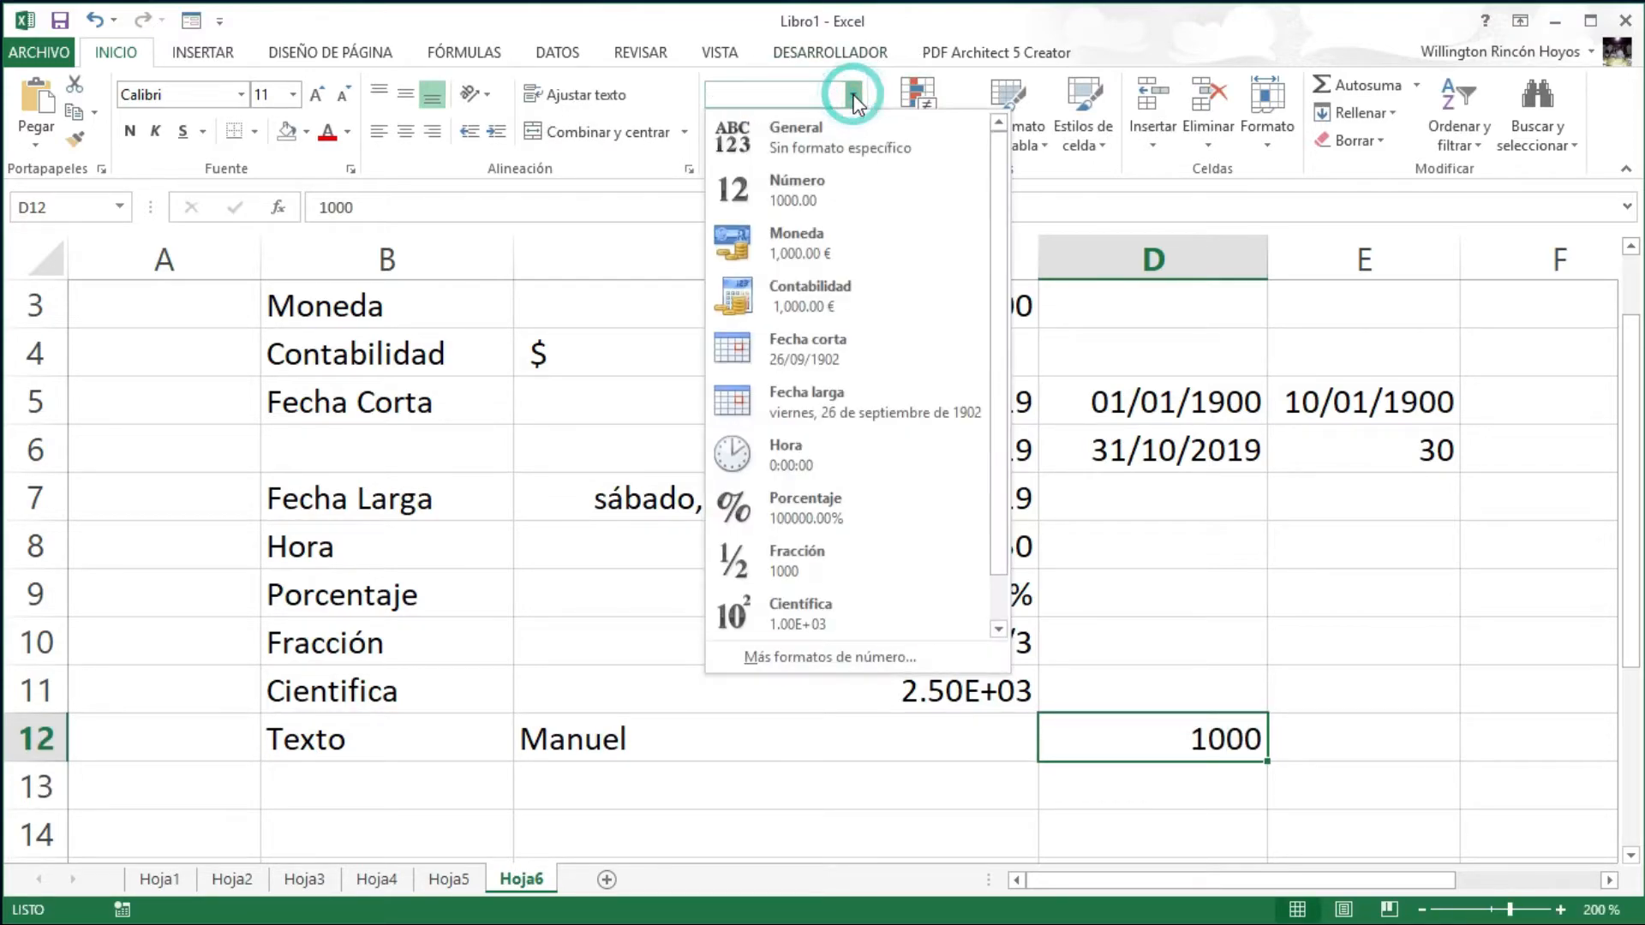
click(996, 617)
click(836, 610)
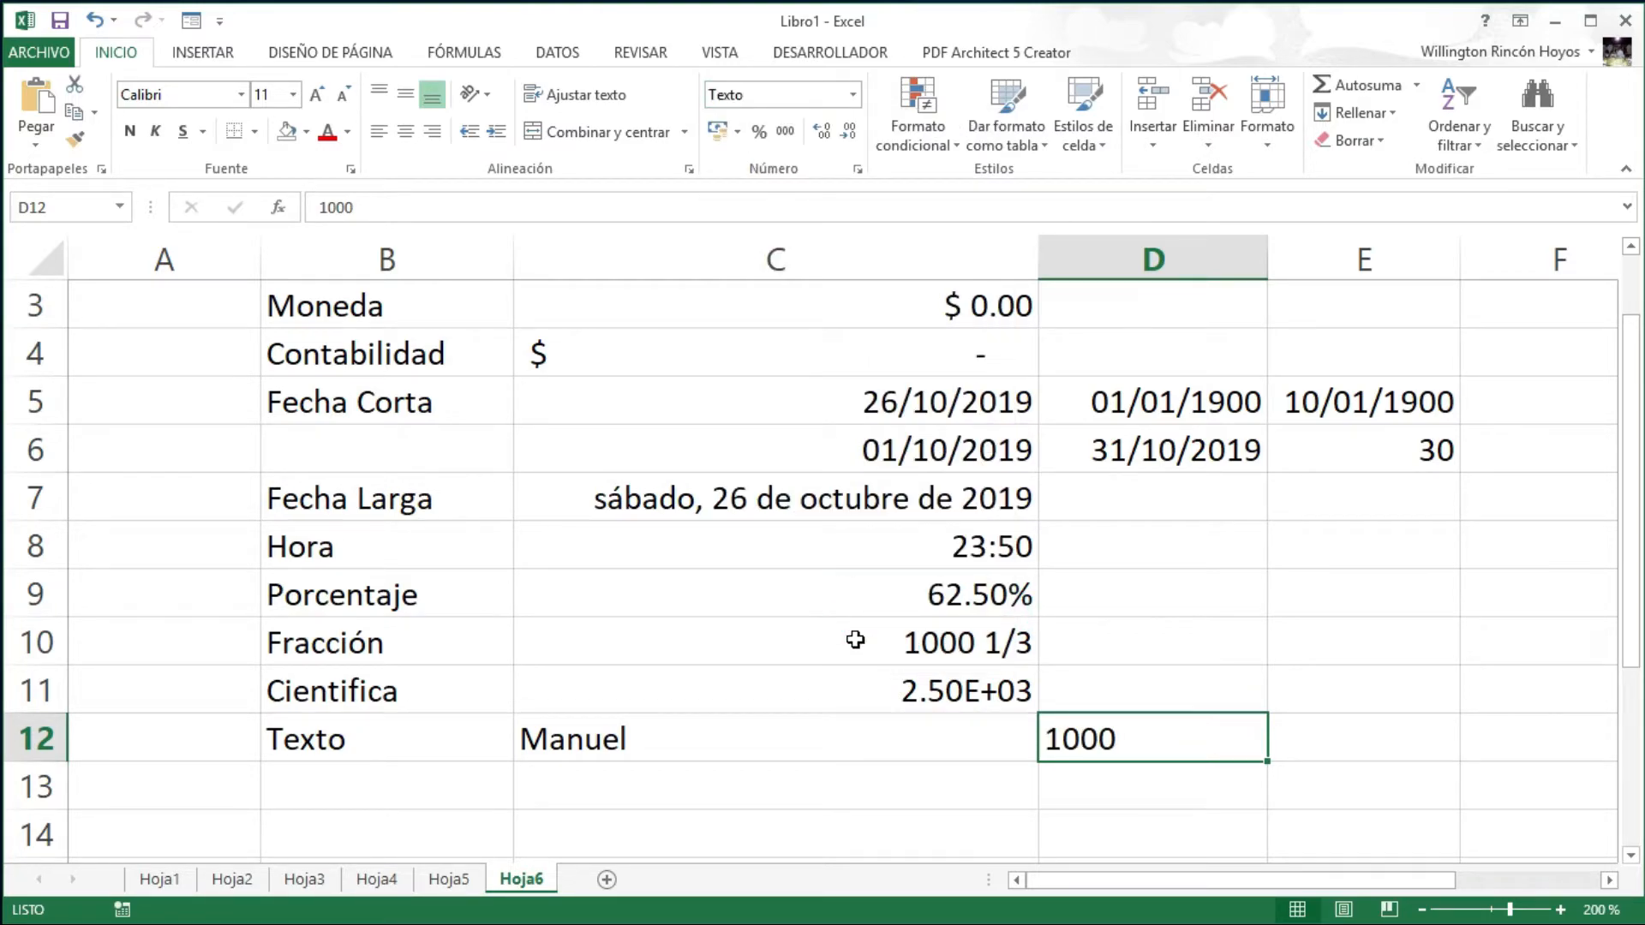